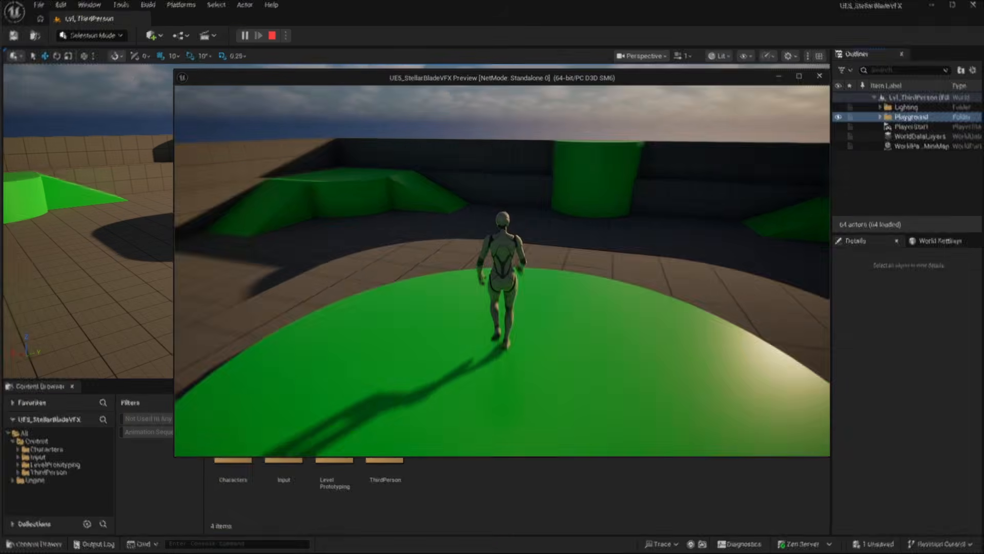
- Run around and jump with the character in the play preview of the finished chest effect, then stop playing
{"action": "key", "text": "w"}
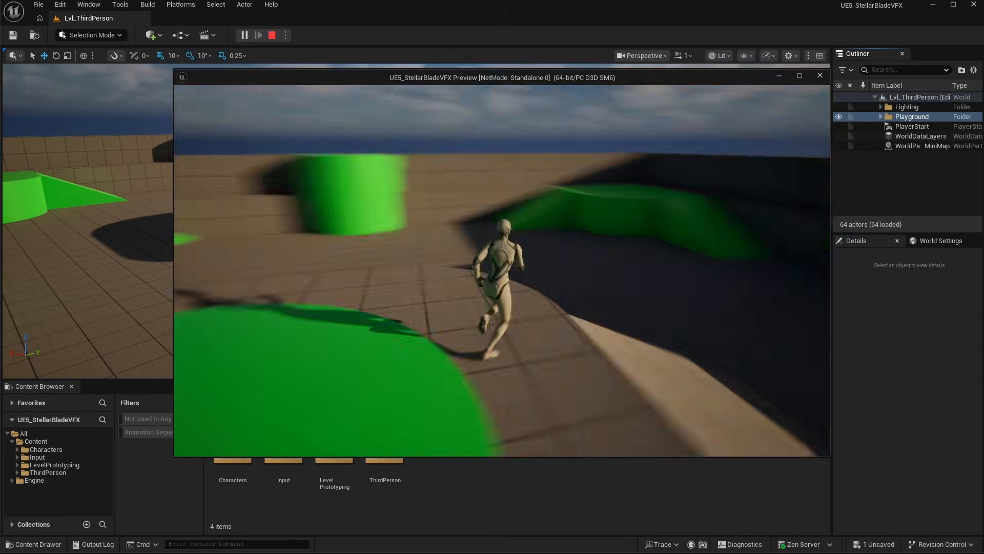
{"action": "key", "text": "space"}
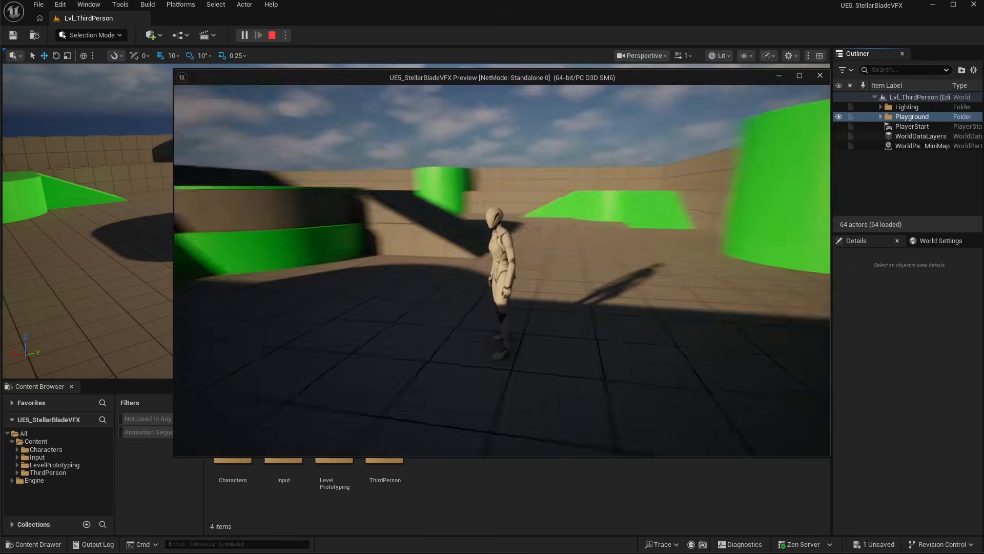
{"action": "key", "text": "Escape"}
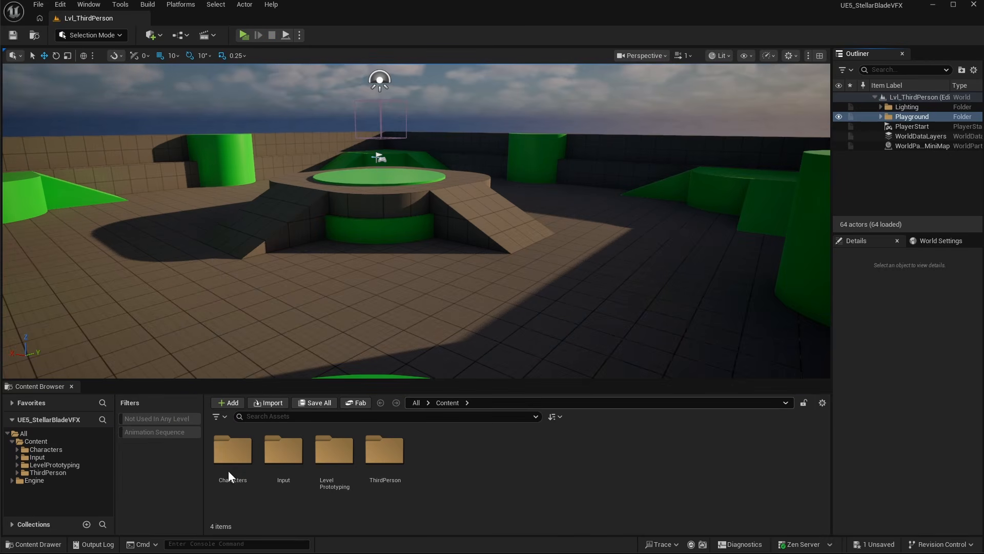
- Open the Fab library, search for chest, and add a chest model from the results to the project
{"action": "left_click", "coordinate": [35, 441]}
{"action": "left_click", "coordinate": [88, 4]}
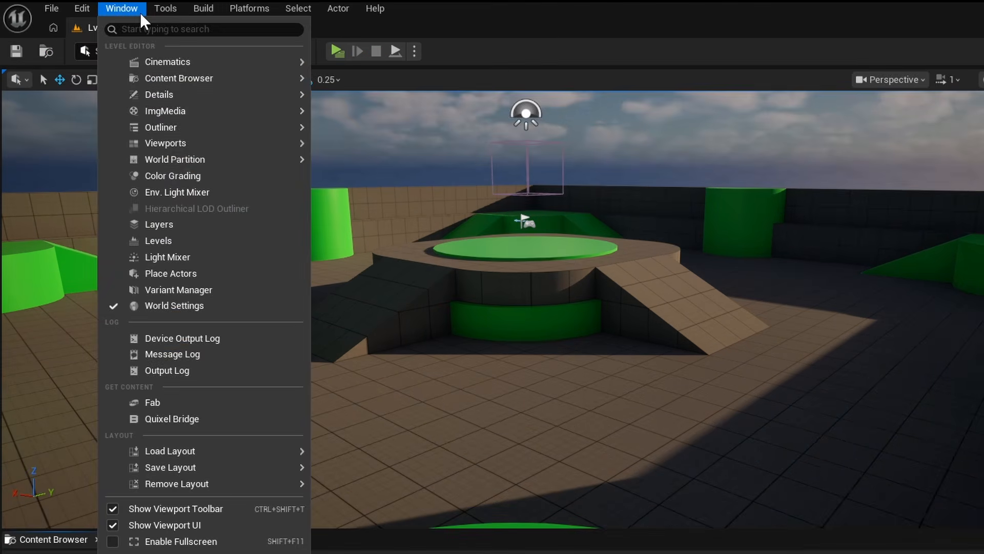
{"action": "left_click", "coordinate": [103, 277]}
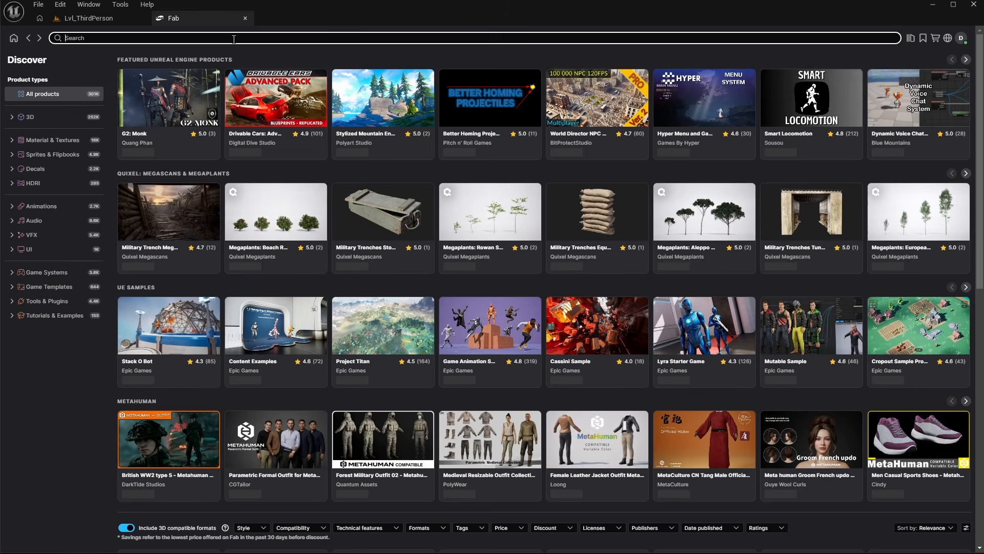
{"action": "left_click", "coordinate": [234, 38]}
{"action": "type", "text": "chest"}
{"action": "key", "text": "Return"}
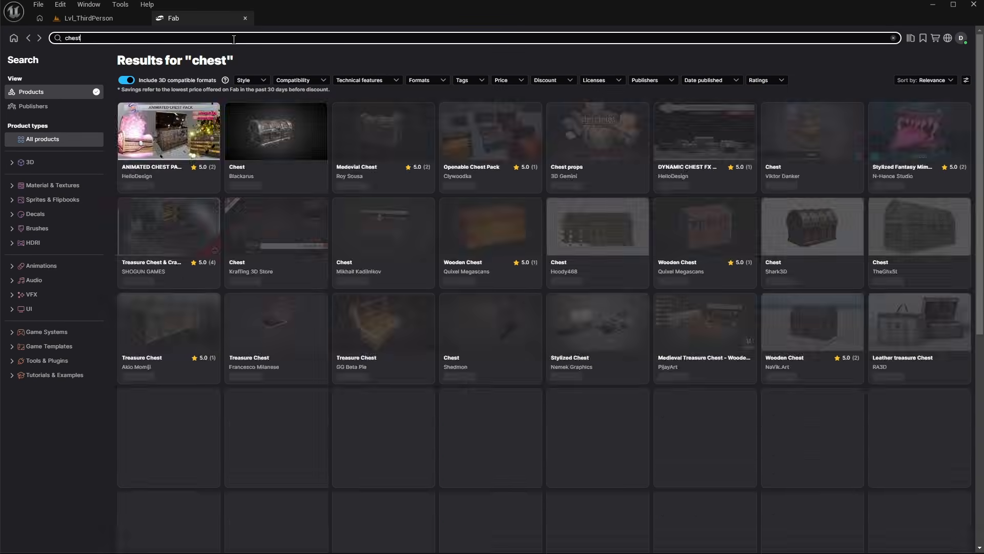
{"action": "left_click", "coordinate": [480, 396]}
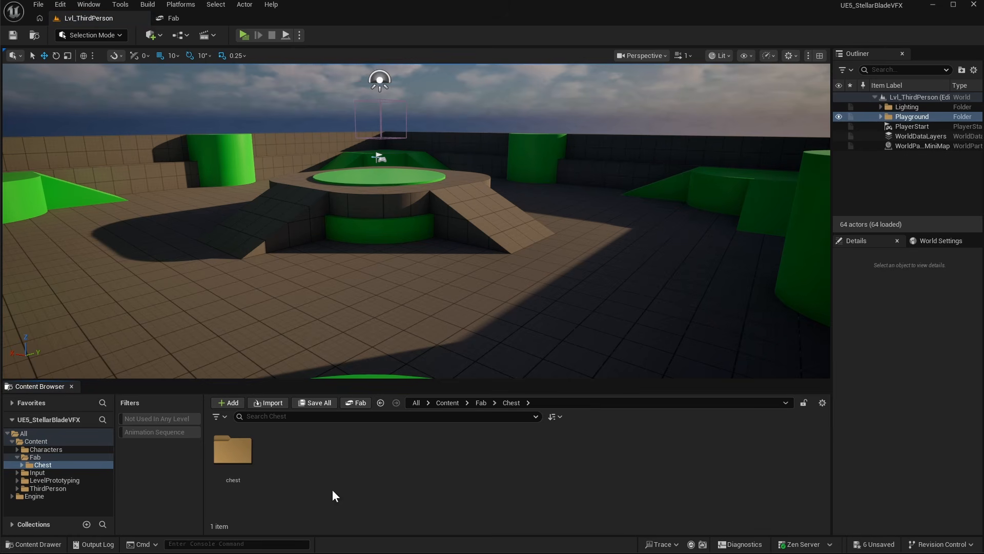
- Open the imported chest static mesh in its editor and inspect it from several angles before returning to the level
{"action": "double_click", "coordinate": [232, 459]}
{"action": "double_click", "coordinate": [283, 463]}
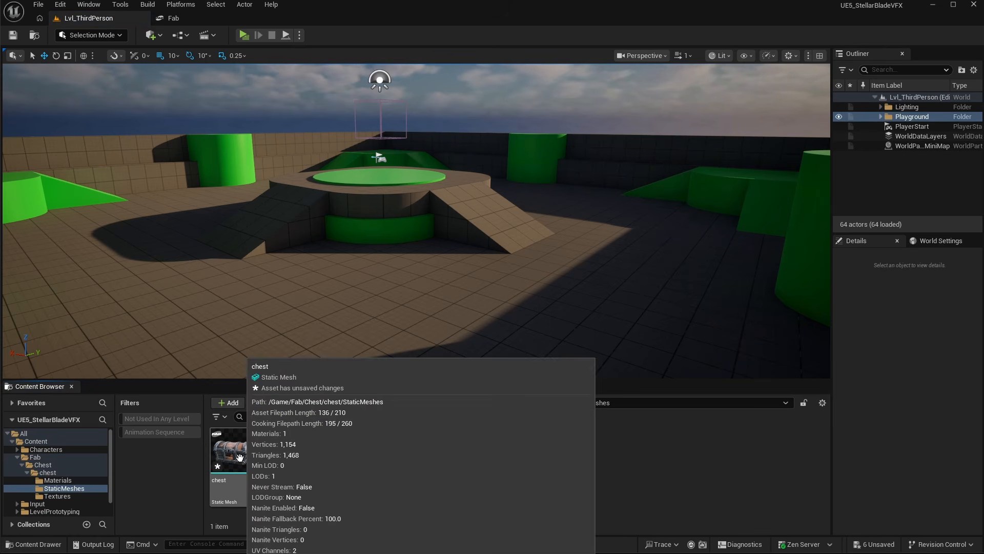
{"action": "left_click", "coordinate": [241, 458]}
{"action": "double_click", "coordinate": [240, 457]}
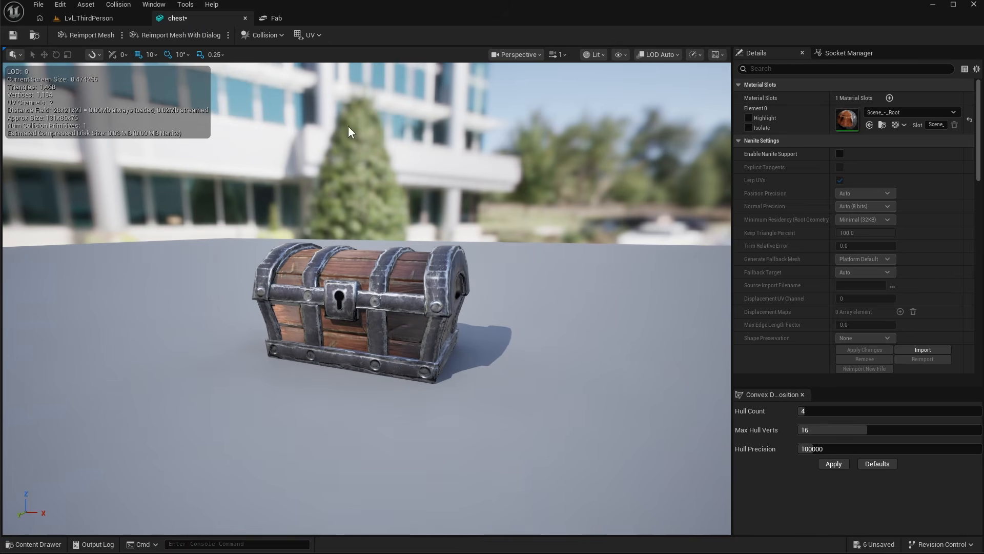
{"action": "key", "text": "s"}
{"action": "right_click_drag", "start_coordinate": [325, 310], "coordinate": [366, 307]}
{"action": "key", "text": "w"}
{"action": "key", "text": "s"}
{"action": "left_click", "coordinate": [92, 18]}
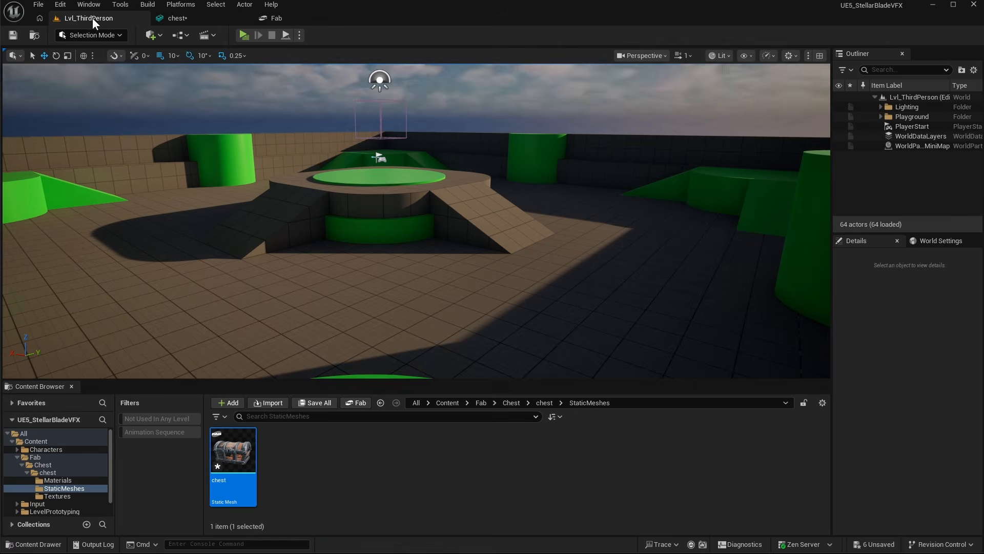
- Open the chest_texture_2 normal map and turn off Flip Green Channel in its advanced texture settings
{"action": "left_click", "coordinate": [55, 495]}
{"action": "double_click", "coordinate": [336, 462]}
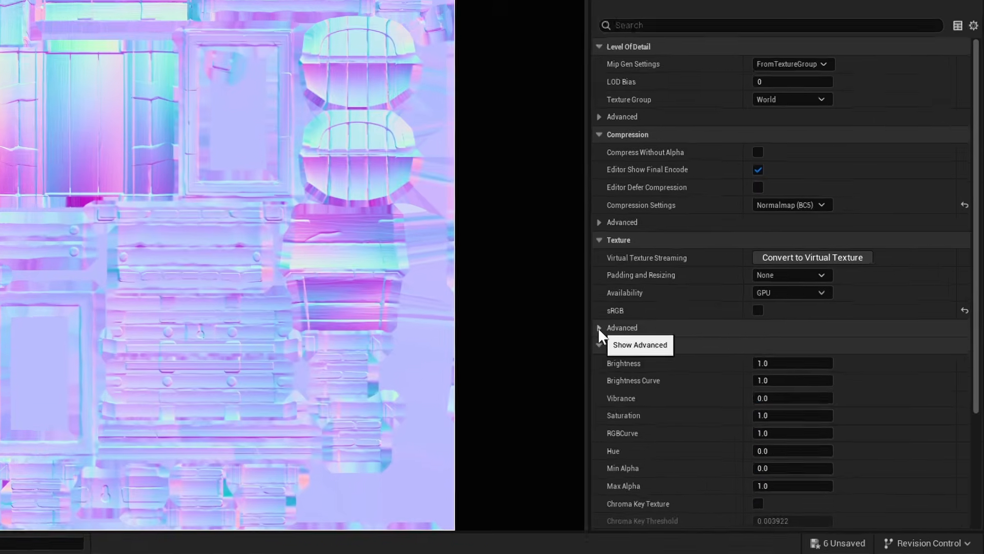
{"action": "left_click", "coordinate": [695, 382]}
{"action": "scroll", "coordinate": [589, 358], "scroll_direction": "down", "scroll_amount": 3}
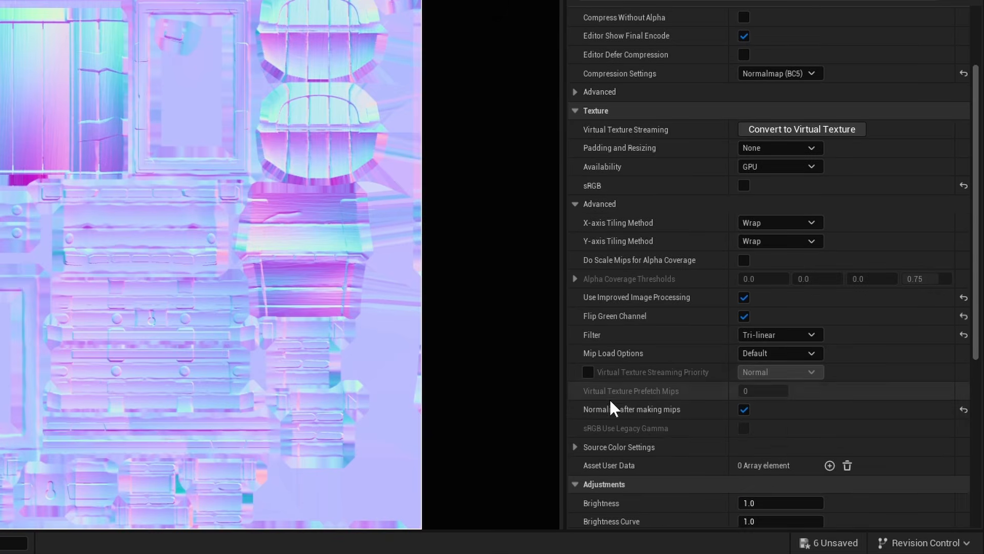
{"action": "left_click", "coordinate": [743, 316]}
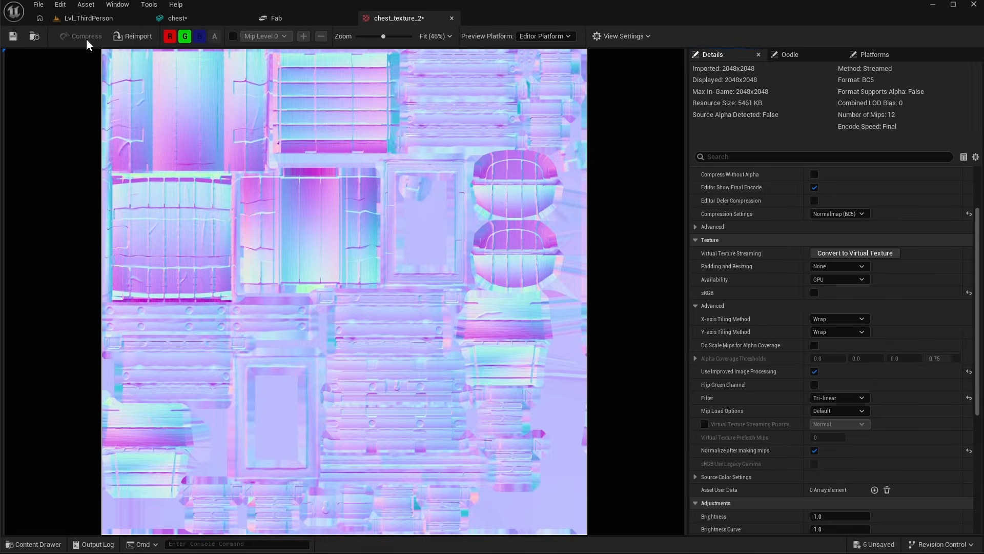
- Close the texture, review the corrected chest mesh, save it, and close the mesh editor
{"action": "left_click", "coordinate": [451, 18]}
{"action": "left_click", "coordinate": [346, 19]}
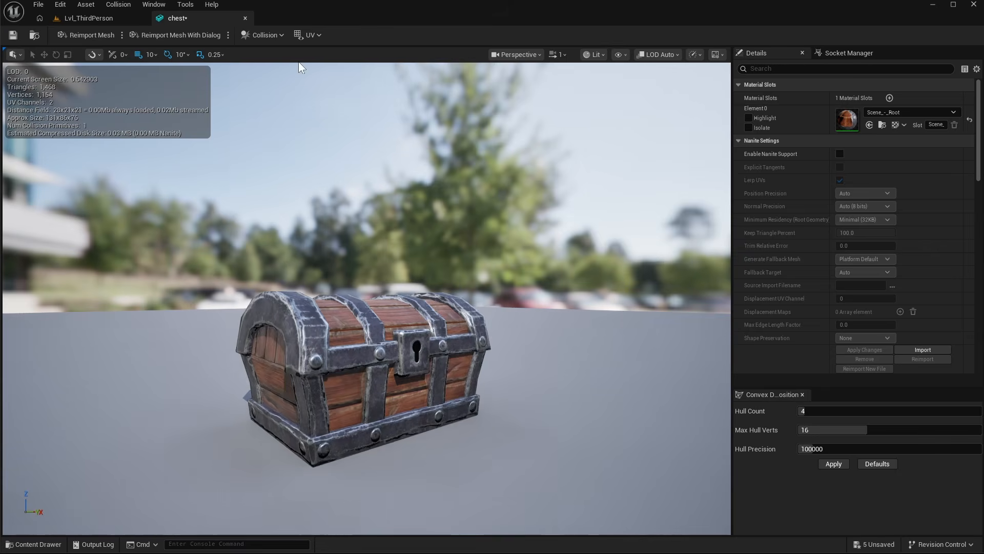
{"action": "mouse_move", "coordinate": [486, 388]}
{"action": "left_mouse_down"}
{"action": "mouse_move", "coordinate": [543, 385]}
{"action": "mouse_move", "coordinate": [485, 388]}
{"action": "left_mouse_up"}
{"action": "key", "text": "ctrl+s"}
{"action": "right_click_drag", "start_coordinate": [485, 383], "coordinate": [656, 392]}
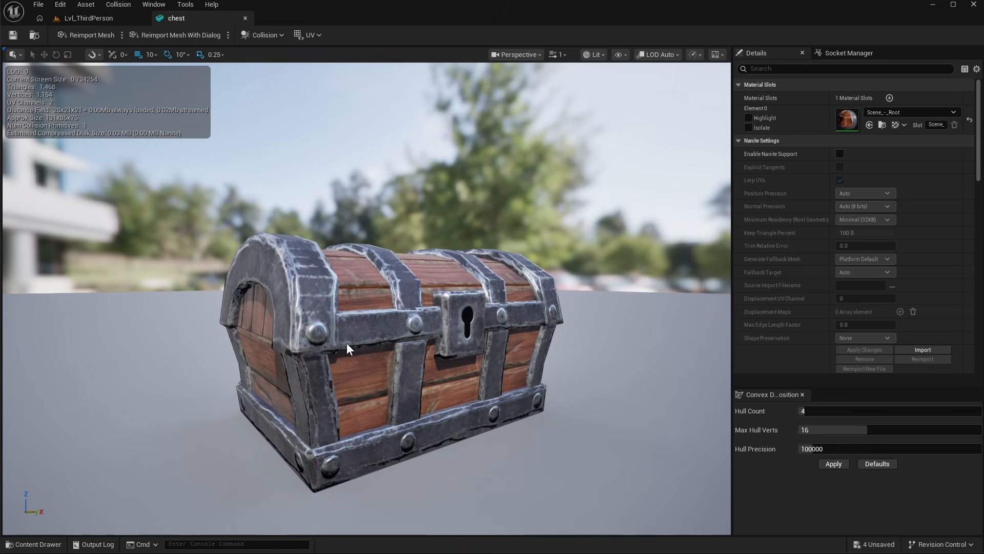
{"action": "left_click", "coordinate": [245, 19]}
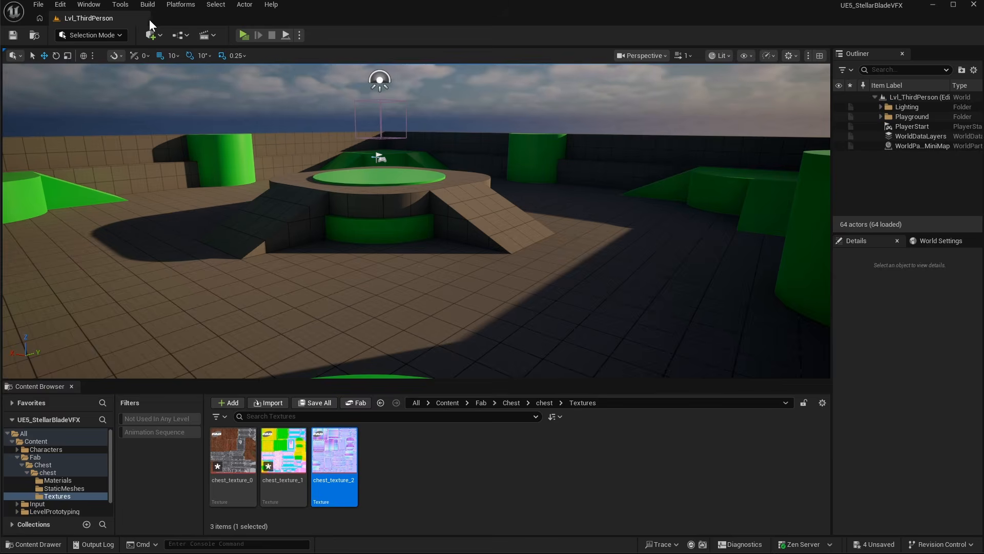
- Place the chest static mesh into the level on the ground near the start area
{"action": "left_click", "coordinate": [58, 488]}
{"action": "left_click_drag", "start_coordinate": [329, 318], "coordinate": [412, 281]}
{"action": "right_click_drag", "start_coordinate": [412, 282], "coordinate": [359, 285]}
{"action": "mouse_move", "coordinate": [470, 318]}
{"action": "right_mouse_down"}
{"action": "mouse_move", "coordinate": [410, 333]}
{"action": "mouse_move", "coordinate": [334, 333]}
{"action": "mouse_move", "coordinate": [476, 314]}
{"action": "right_mouse_up"}
{"action": "right_click_drag", "start_coordinate": [476, 313], "coordinate": [504, 313]}
- Switch to Modeling Mode and start Tri Select with the By UVIsland selection mode
{"action": "left_click", "coordinate": [96, 36]}
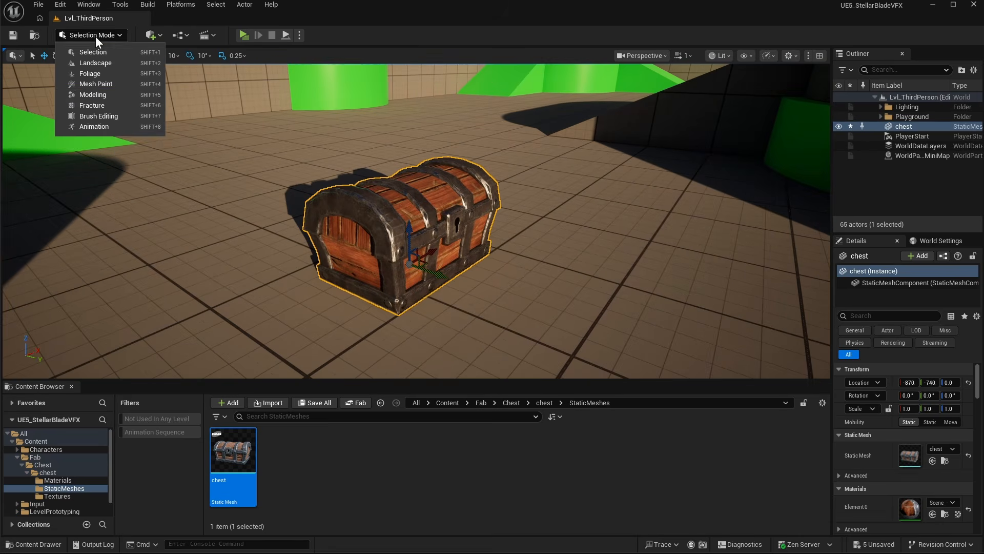
{"action": "left_click", "coordinate": [93, 95]}
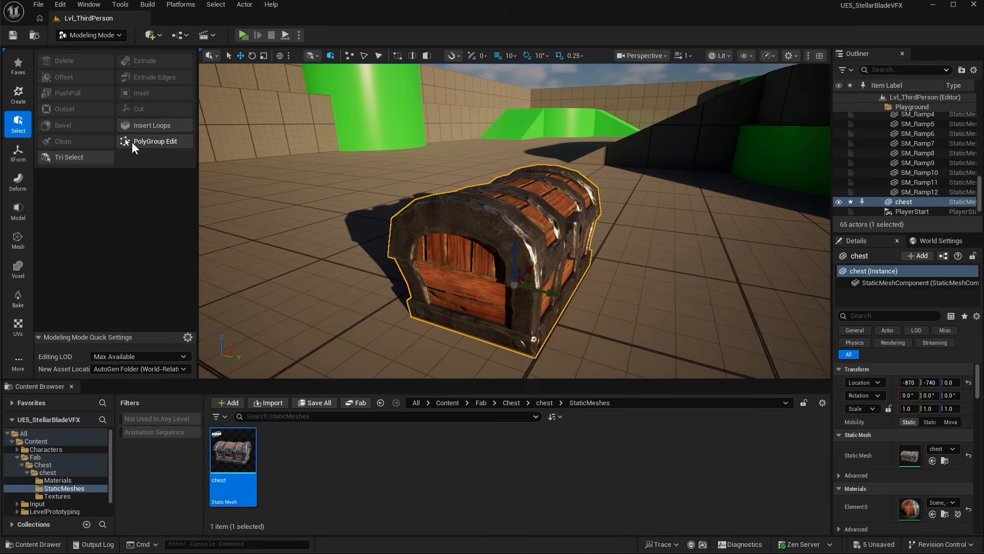
{"action": "left_click", "coordinate": [89, 157]}
{"action": "left_click", "coordinate": [134, 123]}
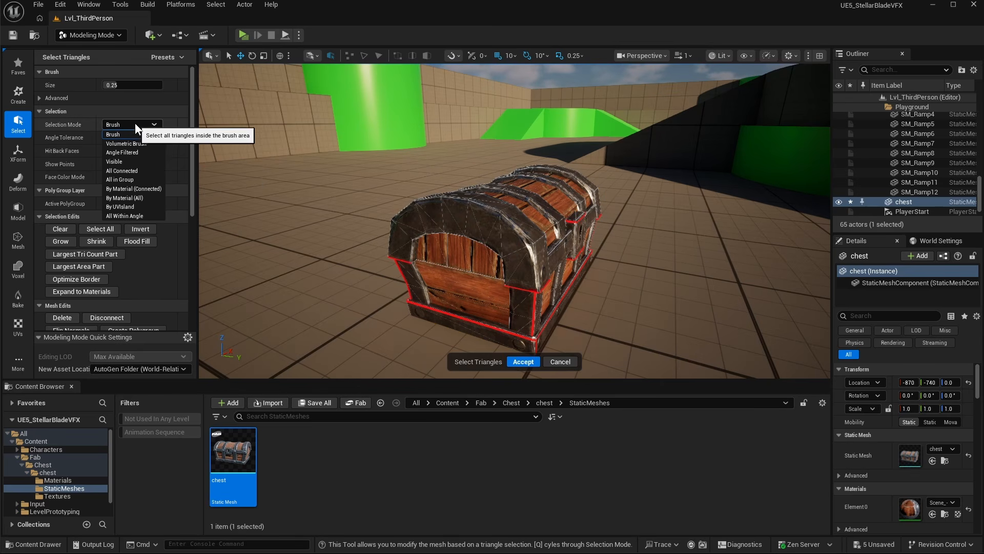
{"action": "left_click", "coordinate": [141, 206]}
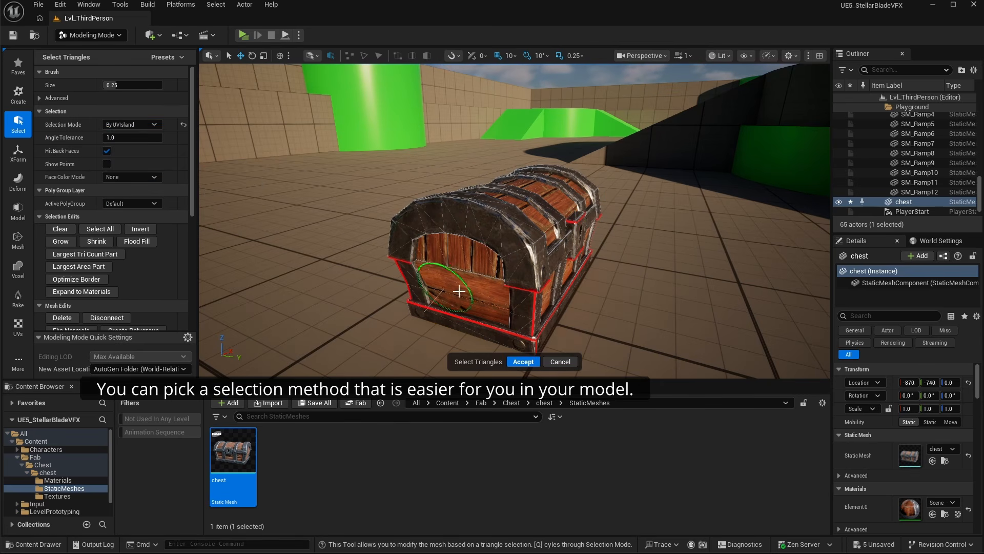
- Select all the chest lid's UV islands, including the inside, and separate them into a new mesh object
{"action": "left_click", "coordinate": [477, 218]}
{"action": "left_click_drag", "start_coordinate": [558, 248], "coordinate": [480, 199], "text": "alt"}
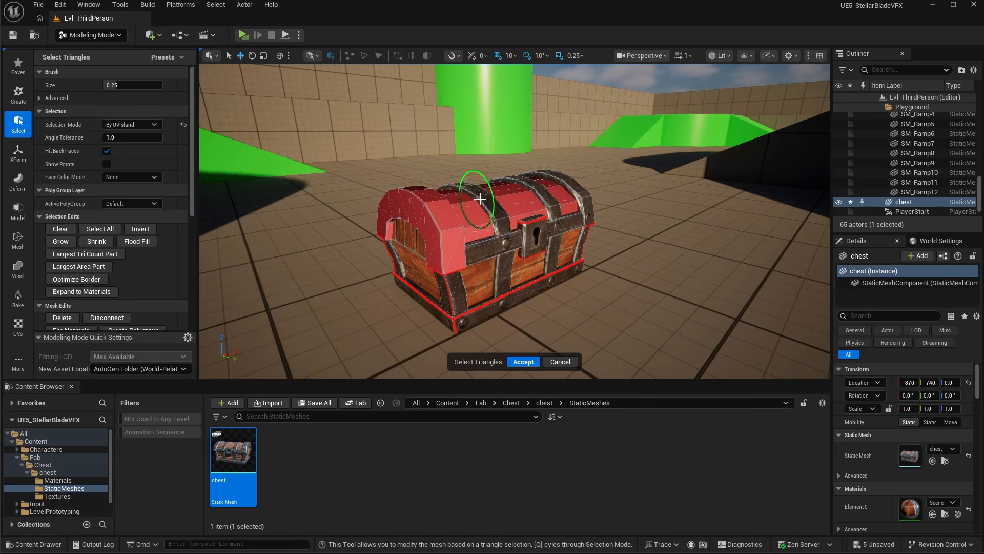
{"action": "left_click_drag", "start_coordinate": [415, 235], "coordinate": [479, 220], "text": "alt"}
{"action": "scroll", "coordinate": [479, 220], "scroll_direction": "up", "scroll_amount": 6}
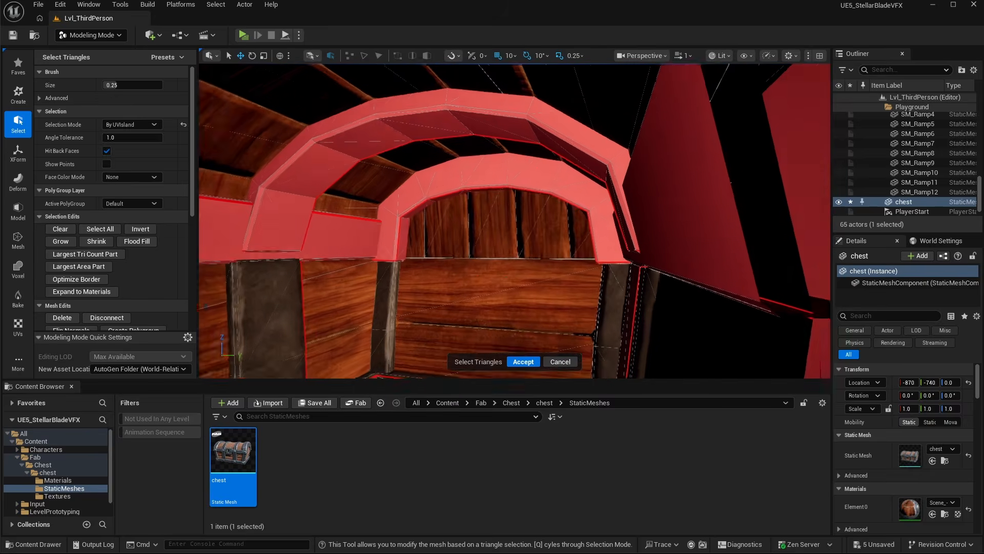
{"action": "left_click_drag", "start_coordinate": [409, 187], "coordinate": [451, 210], "text": "alt"}
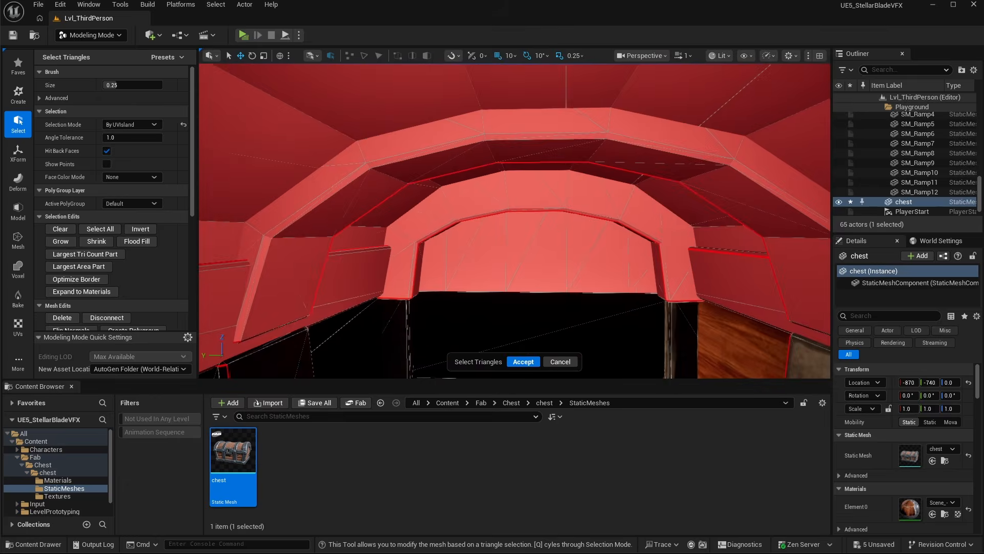
{"action": "scroll", "coordinate": [451, 210], "scroll_direction": "down", "scroll_amount": 8}
{"action": "left_click_drag", "start_coordinate": [191, 200], "coordinate": [193, 269]}
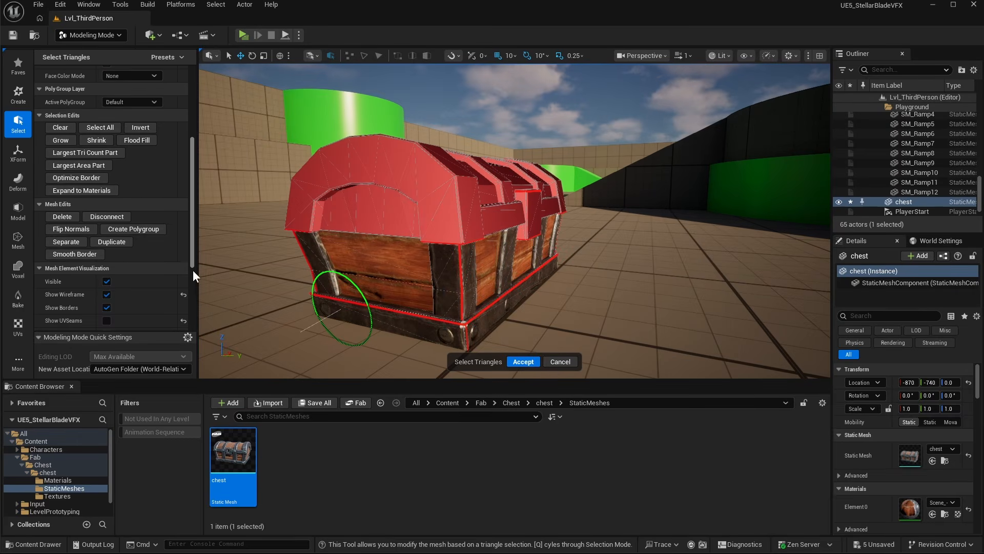
{"action": "left_click", "coordinate": [64, 241]}
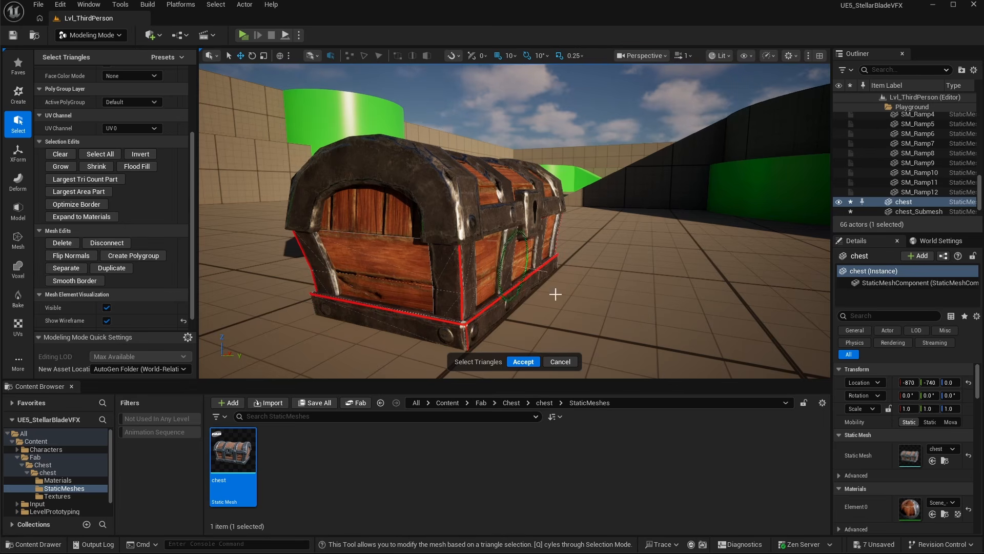
{"action": "left_click", "coordinate": [524, 361]}
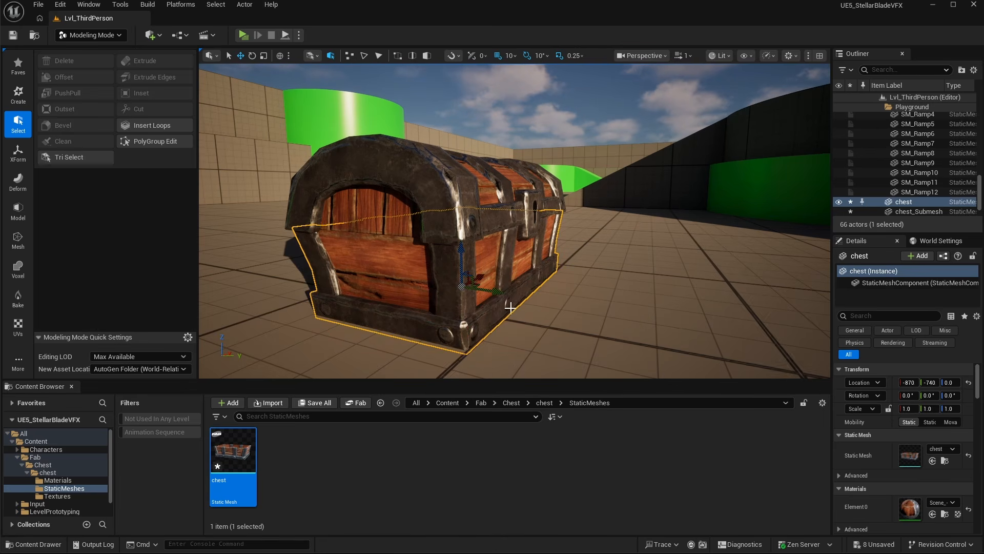
- Test-move the separated lid away from the chest base and undo the move
{"action": "left_click", "coordinate": [439, 180]}
{"action": "key", "text": "a"}
{"action": "right_click_drag", "start_coordinate": [548, 229], "coordinate": [648, 241]}
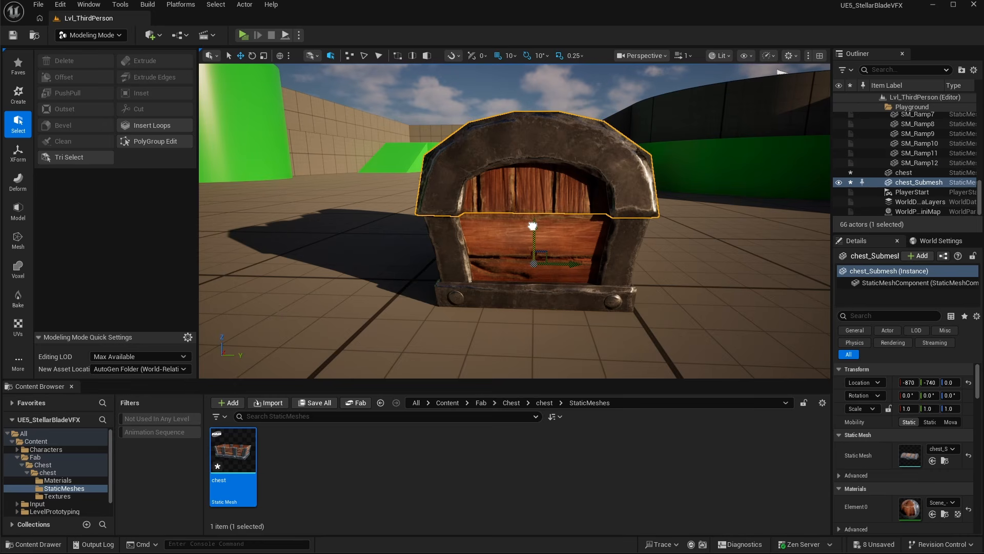
{"action": "left_click_drag", "start_coordinate": [573, 264], "coordinate": [391, 258]}
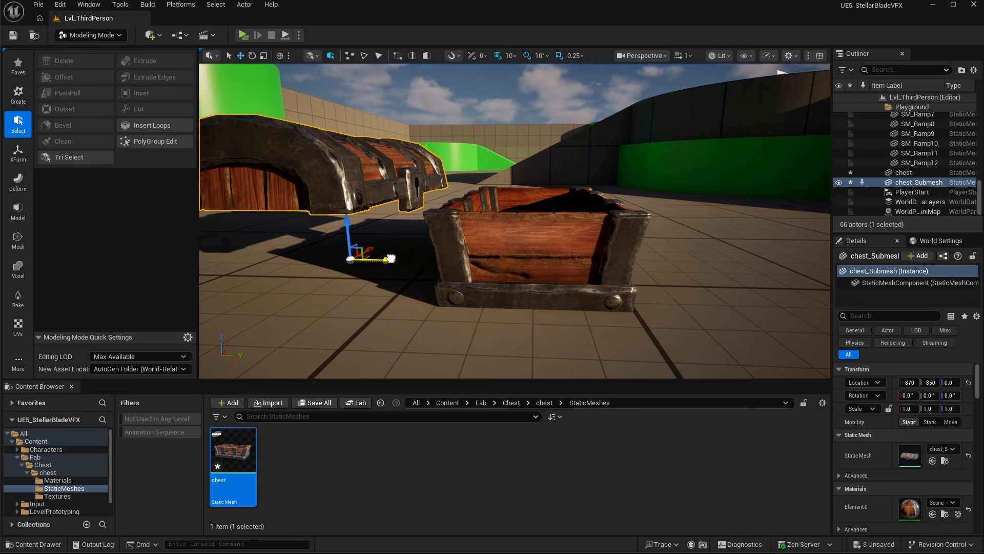
{"action": "key", "text": "ctrl+z"}
- Open the Edit Pivot tool for the separated lid mesh
{"action": "scroll", "coordinate": [694, 278], "scroll_direction": "up", "scroll_amount": 5}
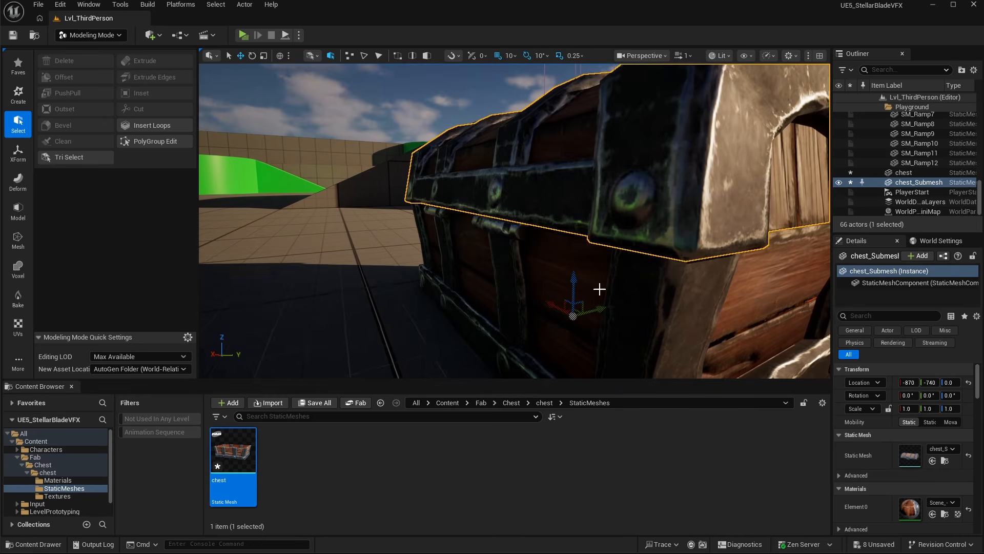
{"action": "key", "text": "s"}
{"action": "right_click_drag", "start_coordinate": [513, 274], "coordinate": [367, 222]}
{"action": "key", "text": "a"}
{"action": "key", "text": "d"}
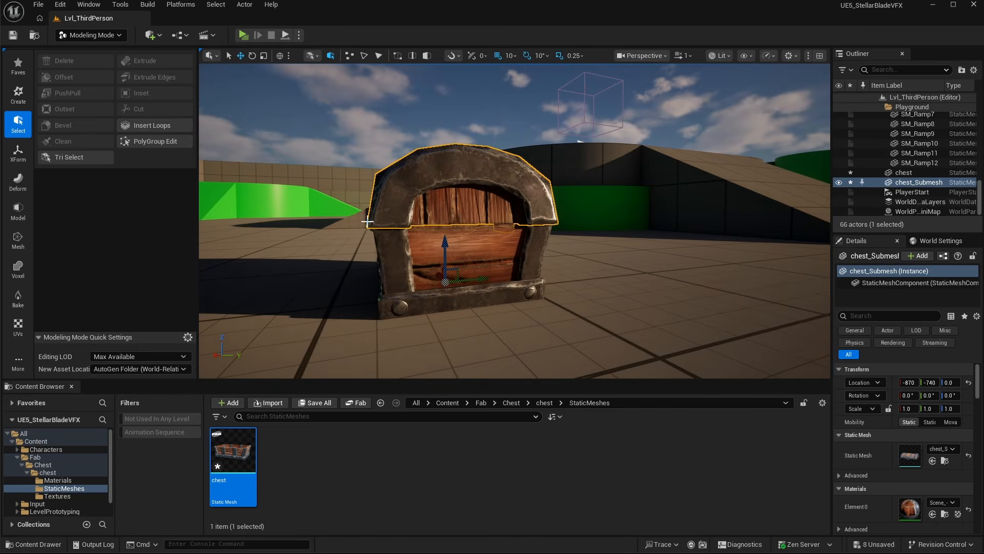
{"action": "left_click", "coordinate": [19, 154]}
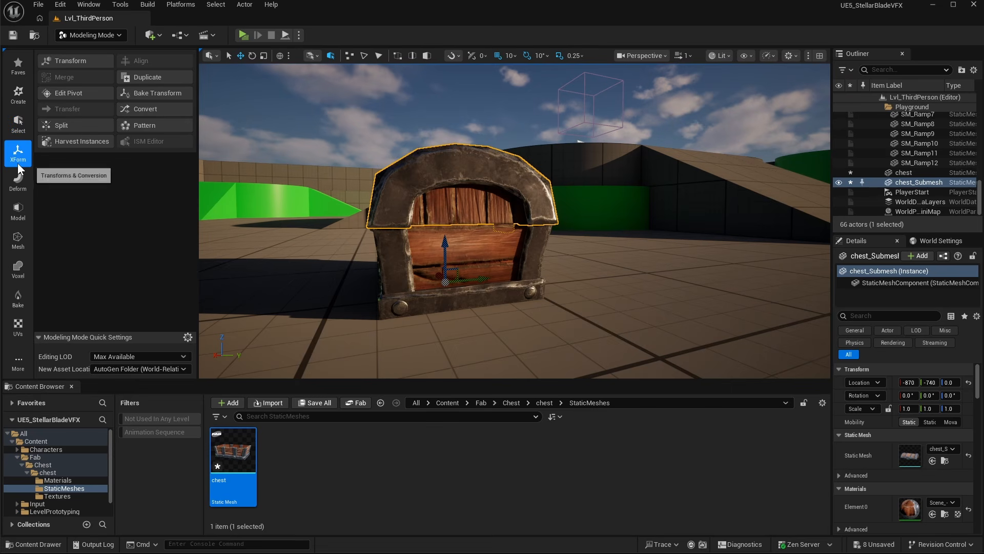
{"action": "left_click", "coordinate": [78, 92]}
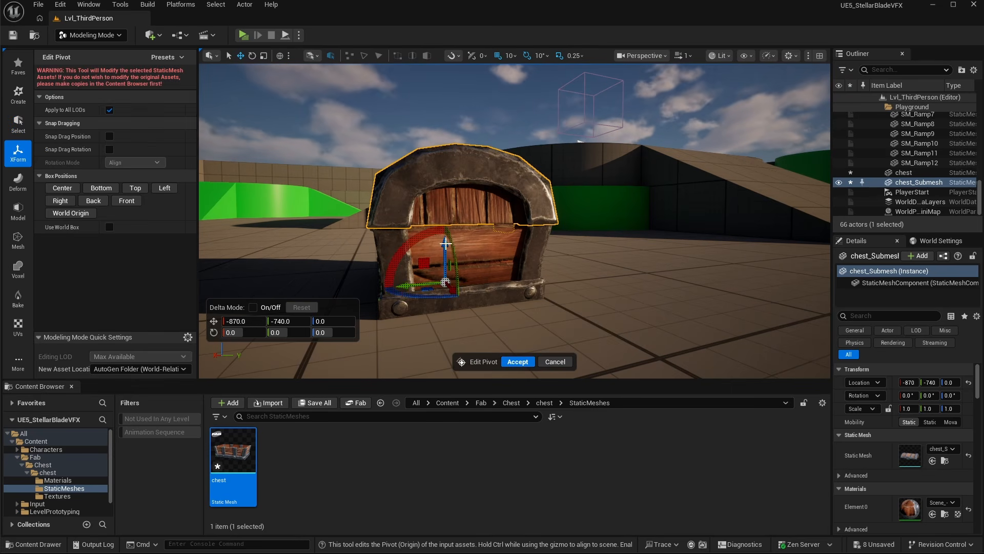
- Move the lid's pivot to about Y -776.7 and Z 36.2, toward the back hinge edge
{"action": "left_click_drag", "start_coordinate": [445, 189], "coordinate": [445, 185]}
{"action": "right_click_drag", "start_coordinate": [445, 185], "coordinate": [538, 231]}
{"action": "left_click_drag", "start_coordinate": [497, 214], "coordinate": [463, 261]}
{"action": "right_click_drag", "start_coordinate": [450, 257], "coordinate": [733, 180]}
- Switch the viewport to unlit top view and nudge the lid pivot to about Y -781.3
{"action": "left_click", "coordinate": [720, 55]}
{"action": "left_click", "coordinate": [738, 106]}
{"action": "left_click", "coordinate": [652, 56]}
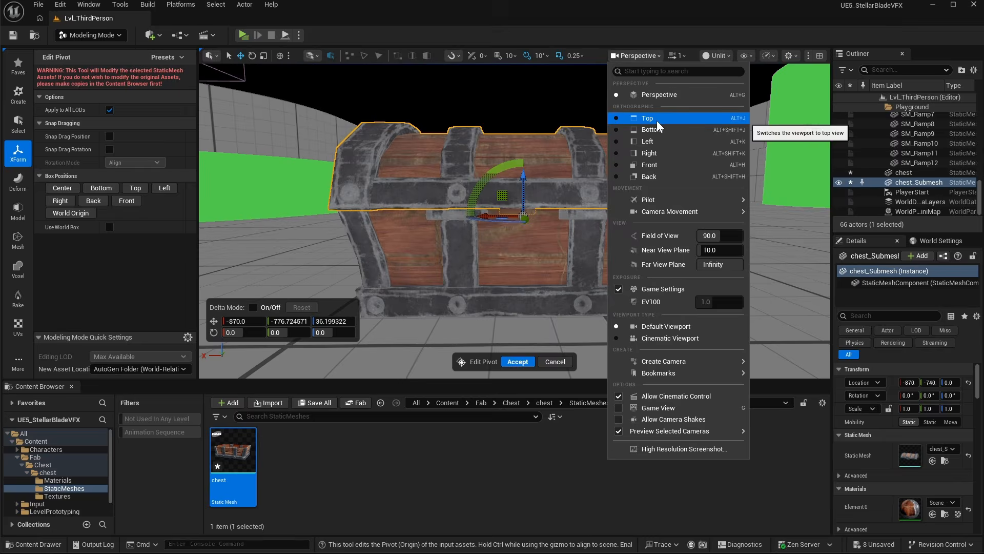
{"action": "left_click", "coordinate": [656, 121]}
{"action": "scroll", "coordinate": [437, 291], "scroll_direction": "down", "scroll_amount": 3}
{"action": "scroll", "coordinate": [436, 291], "scroll_direction": "up", "scroll_amount": 1}
{"action": "scroll", "coordinate": [547, 188], "scroll_direction": "up", "scroll_amount": 20}
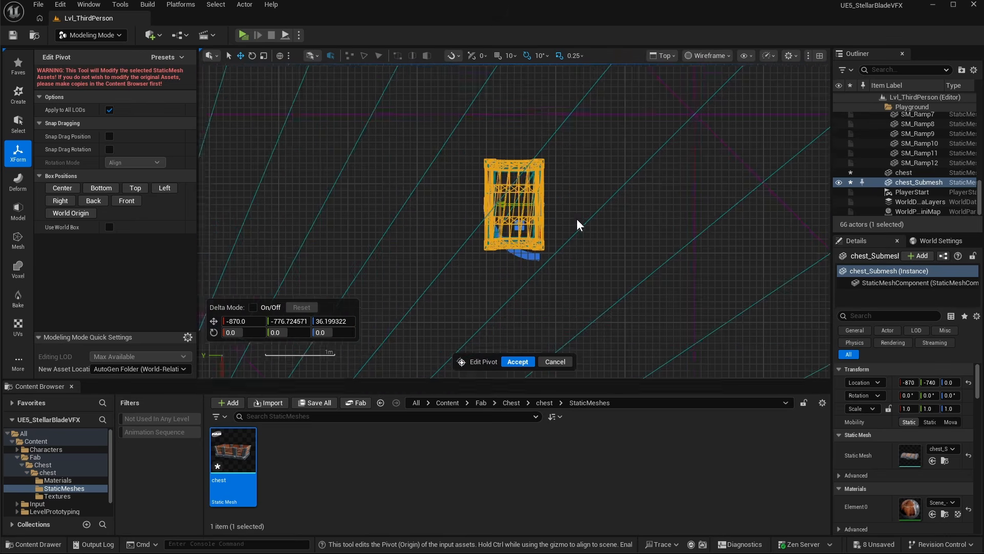
{"action": "left_click_drag", "start_coordinate": [445, 139], "coordinate": [445, 140]}
- In the left orthographic view, nudge the lid pivot to about Z 36.9 and accept the pivot edit
{"action": "left_click", "coordinate": [662, 56]}
{"action": "left_click", "coordinate": [692, 141]}
{"action": "scroll", "coordinate": [564, 256], "scroll_direction": "down", "scroll_amount": 12}
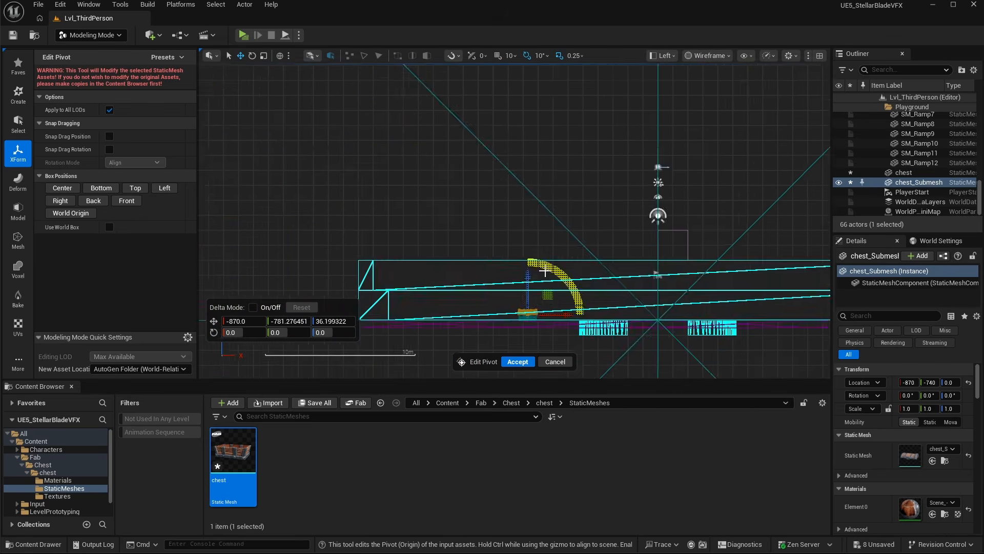
{"action": "scroll", "coordinate": [525, 308], "scroll_direction": "up", "scroll_amount": 14}
{"action": "left_click_drag", "start_coordinate": [509, 107], "coordinate": [509, 106]}
{"action": "key", "text": "alt+g"}
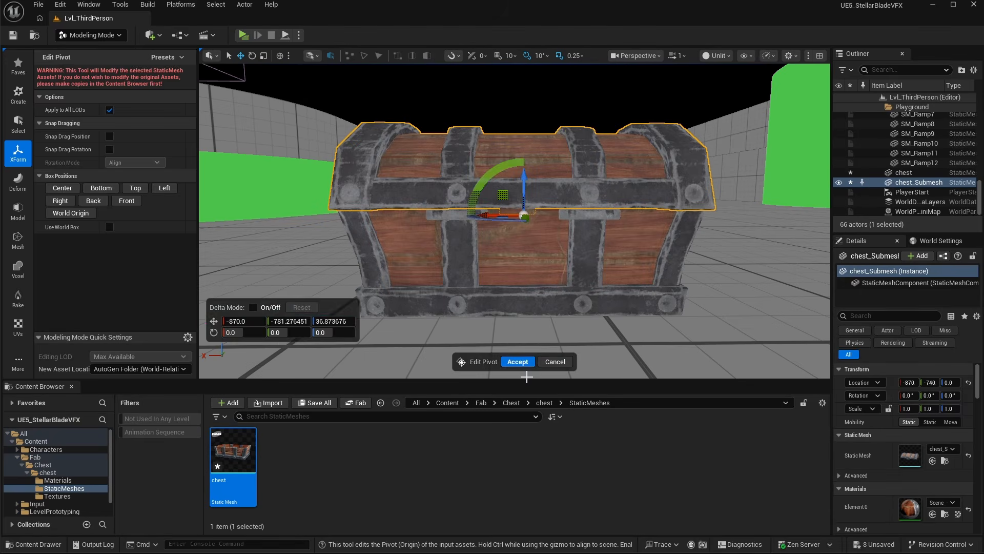
{"action": "left_click", "coordinate": [518, 361]}
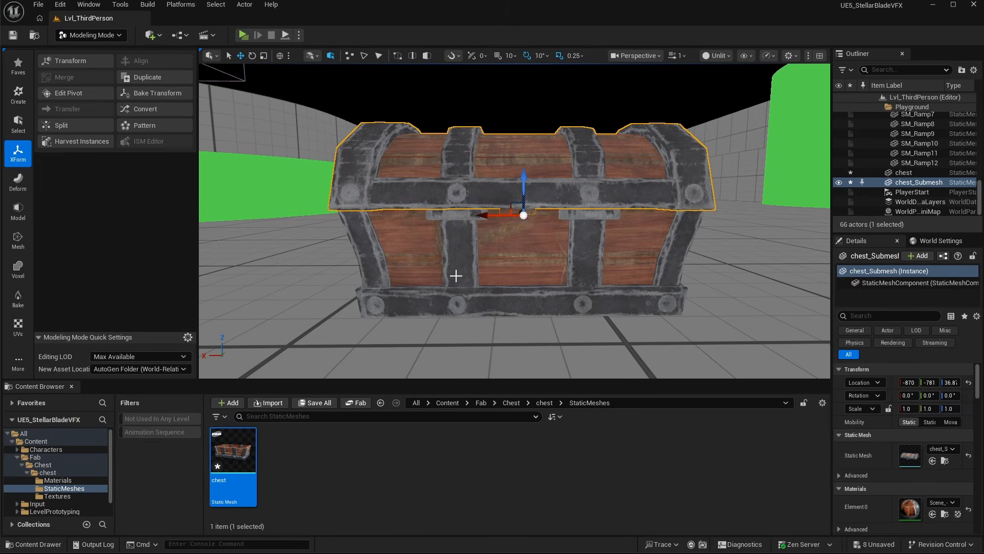
- Locate the lid's generated mesh asset and move it into the chest's StaticMeshes folder
{"action": "left_click_drag", "start_coordinate": [831, 292], "coordinate": [807, 292]}
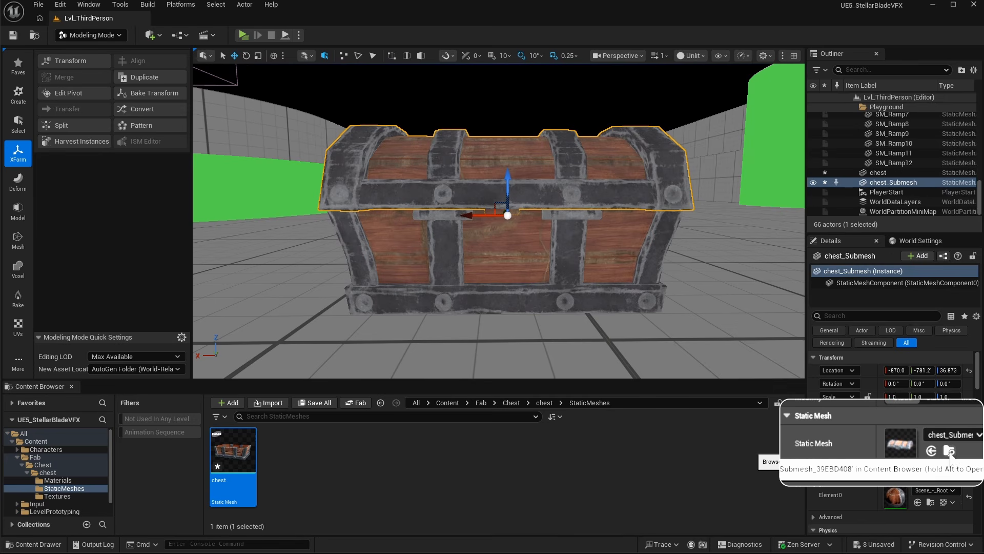
{"action": "left_click", "coordinate": [930, 449]}
{"action": "left_click_drag", "start_coordinate": [117, 468], "coordinate": [117, 454]}
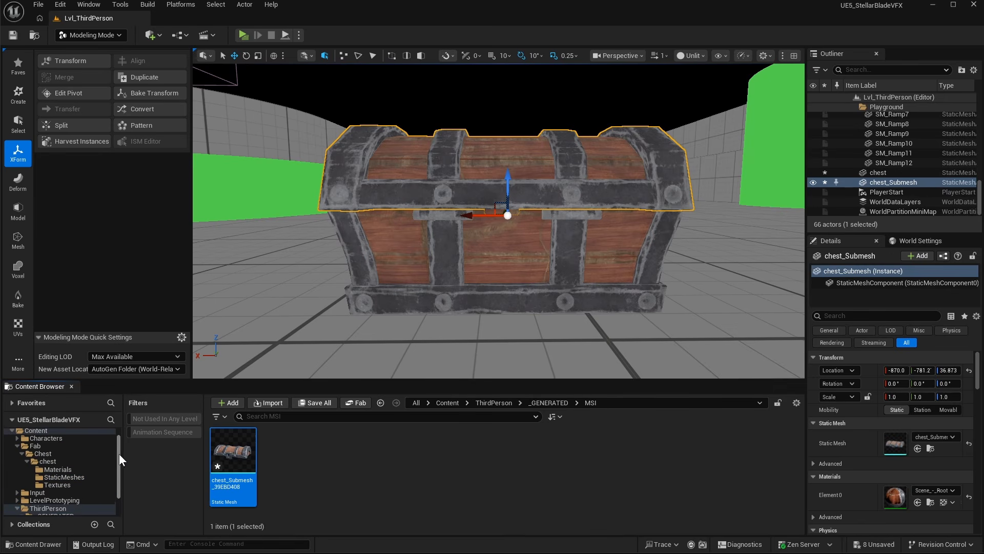
{"action": "left_click_drag", "start_coordinate": [233, 451], "coordinate": [66, 476]}
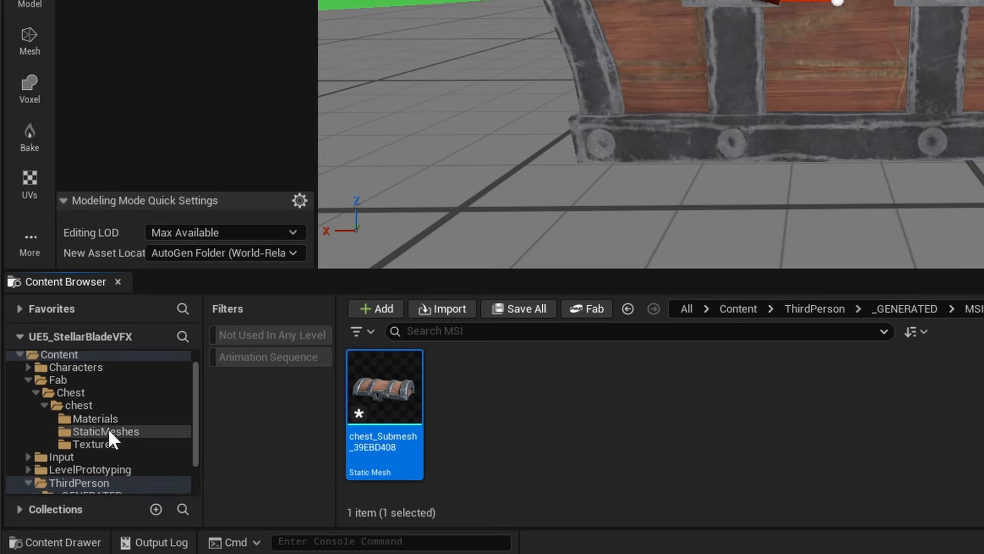
{"action": "left_click", "coordinate": [149, 464]}
{"action": "left_click", "coordinate": [105, 431]}
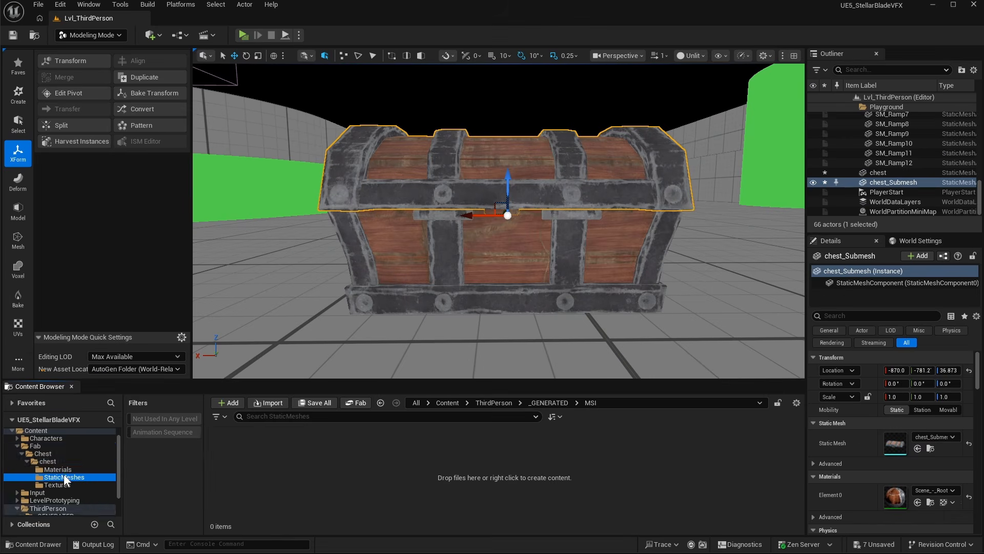
{"action": "left_click", "coordinate": [63, 477]}
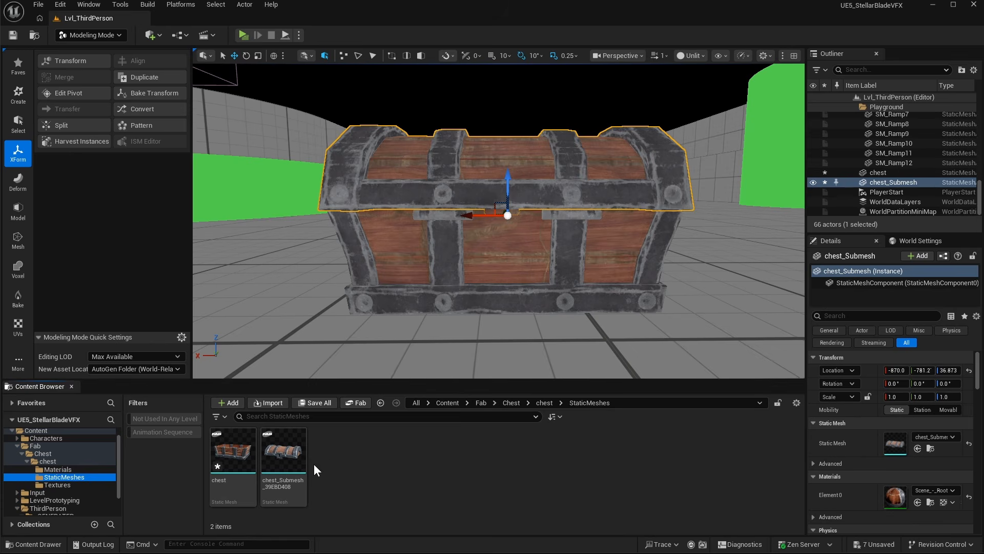
- Delete both the chest lid and chest base actors from the level
{"action": "key", "text": "d"}
{"action": "right_click_drag", "start_coordinate": [316, 266], "coordinate": [246, 266]}
{"action": "key", "text": "e"}
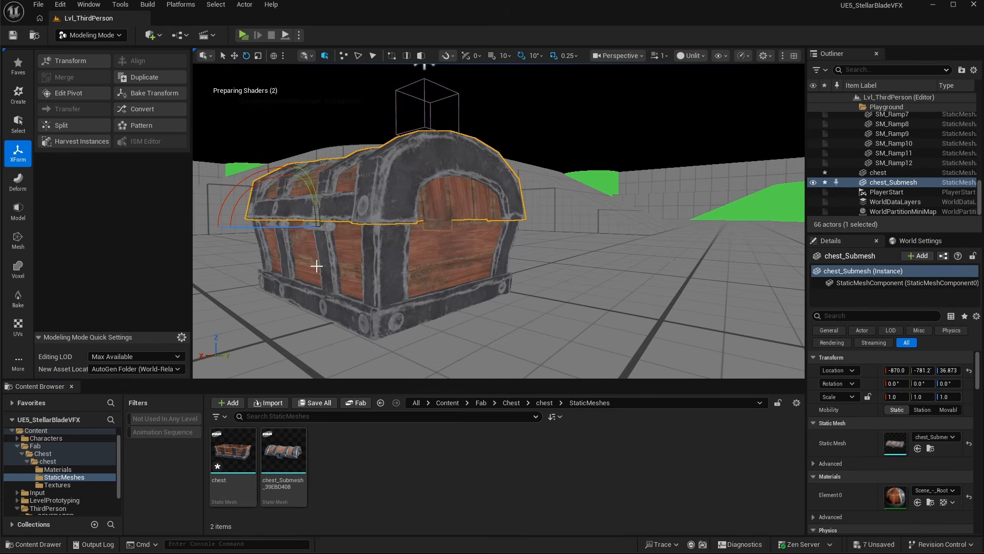
{"action": "left_click_drag", "start_coordinate": [268, 176], "coordinate": [297, 157]}
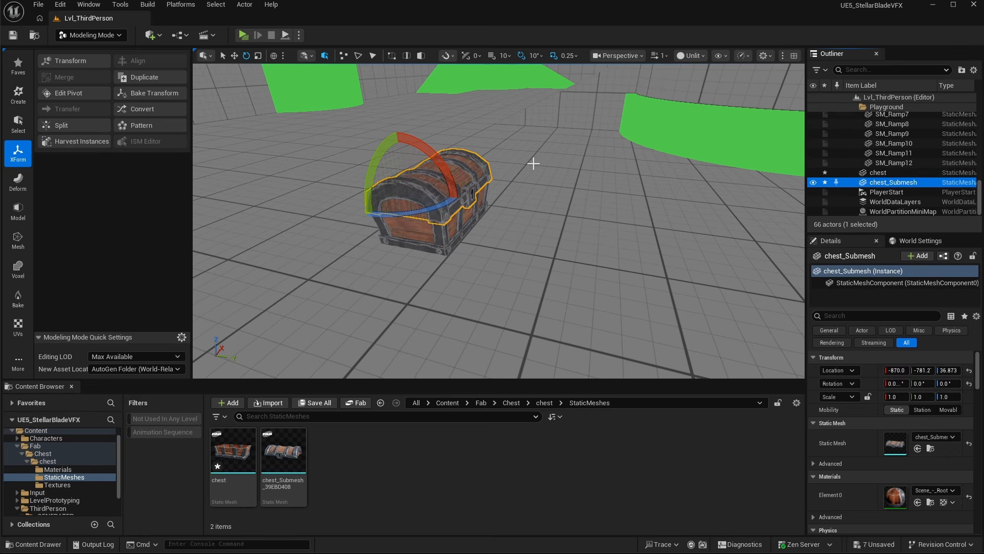
{"action": "key", "text": "Delete"}
{"action": "left_click", "coordinate": [878, 180]}
{"action": "key", "text": "Delete"}
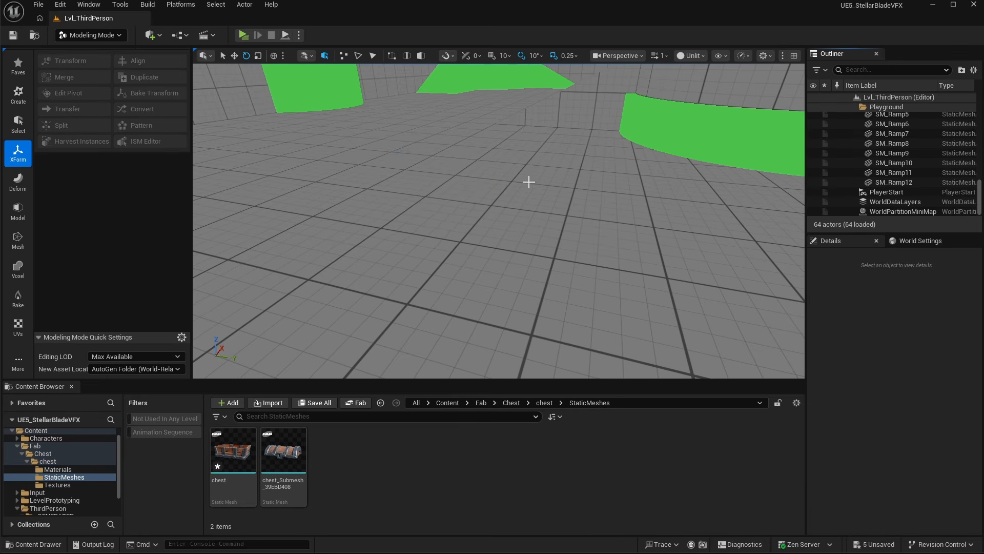
- Switch to Selection Mode and rename the base and lid mesh assets to Chest and Chest_Lid
{"action": "left_click", "coordinate": [101, 34]}
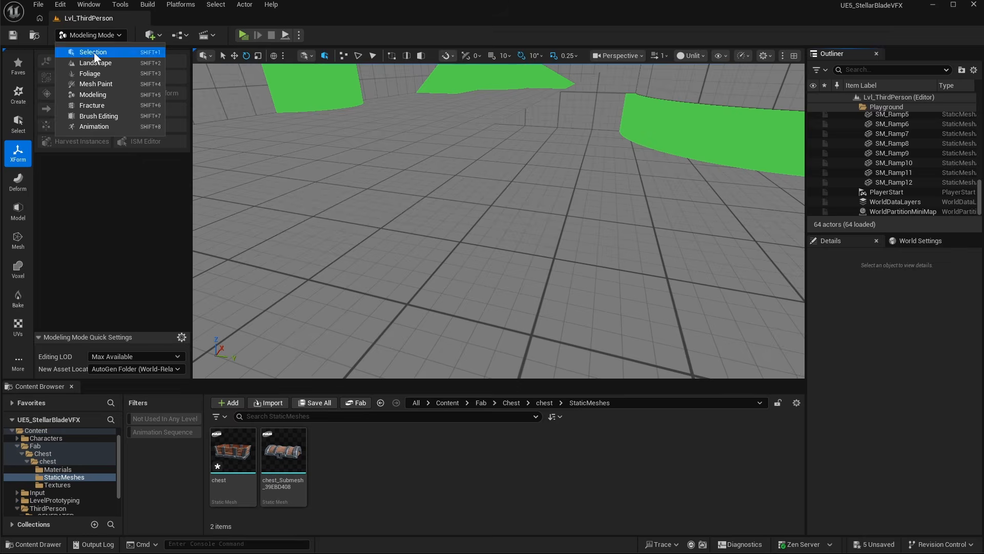
{"action": "left_click", "coordinate": [94, 52]}
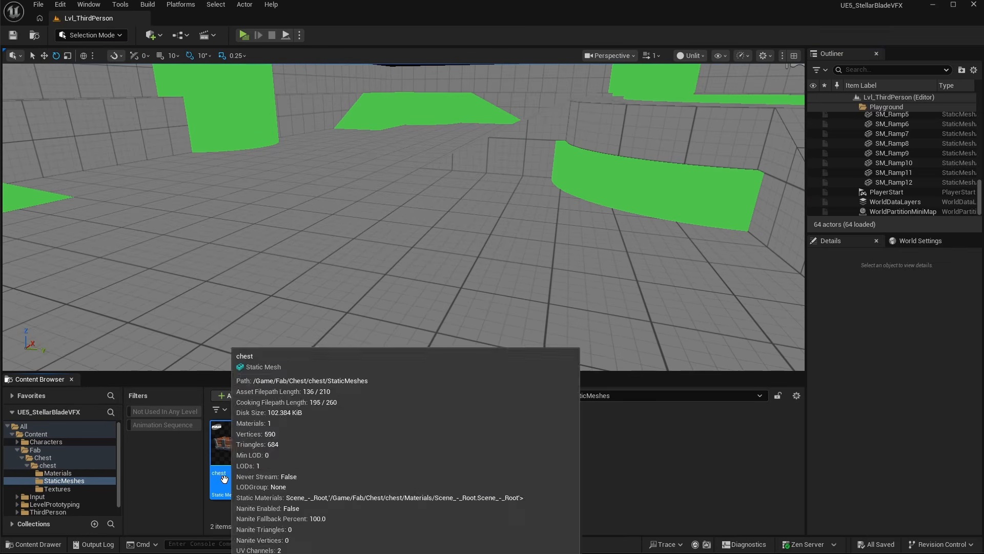
{"action": "left_click", "coordinate": [224, 478]}
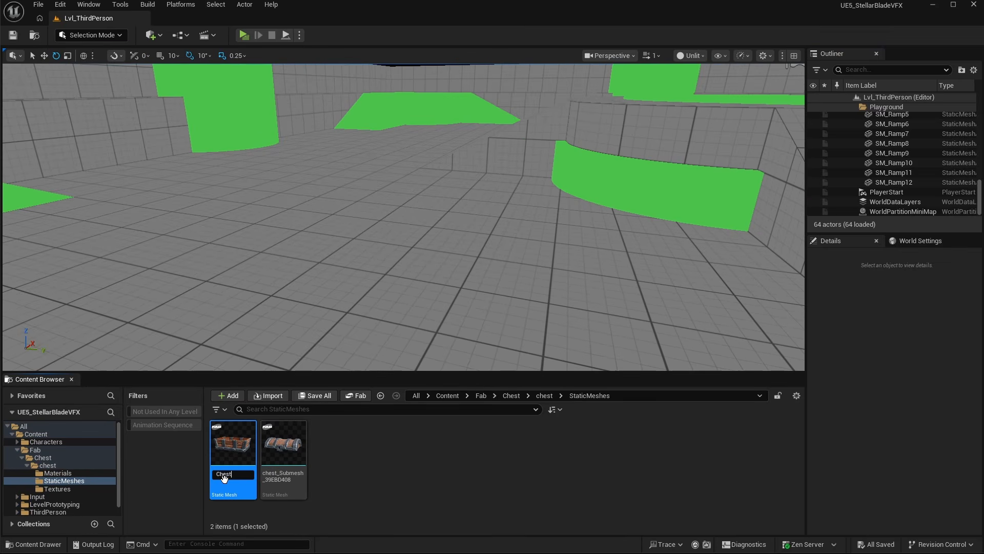
{"action": "key", "text": "Return"}
{"action": "left_click", "coordinate": [280, 473]}
{"action": "key", "text": "F2"}
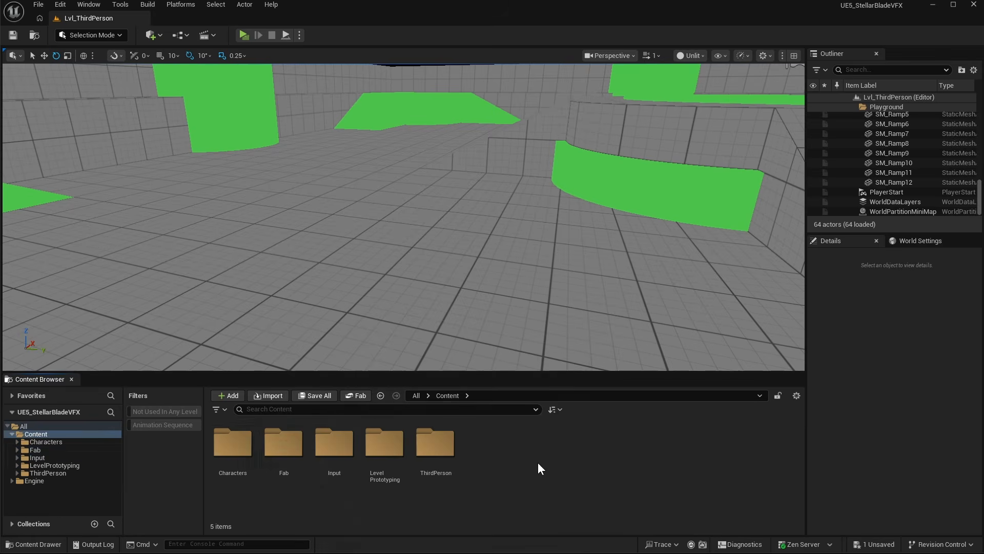
- Create a NiagaraFXs folder in Content and open it
{"action": "right_click", "coordinate": [505, 473]}
{"action": "left_click", "coordinate": [541, 151]}
{"action": "type", "text": "NiagaraFXs"}
{"action": "key", "text": "Return"}
{"action": "left_click", "coordinate": [579, 454]}
{"action": "double_click", "coordinate": [438, 449]}
- Create a Chest subfolder inside NiagaraFXs and open it
{"action": "right_click", "coordinate": [392, 447]}
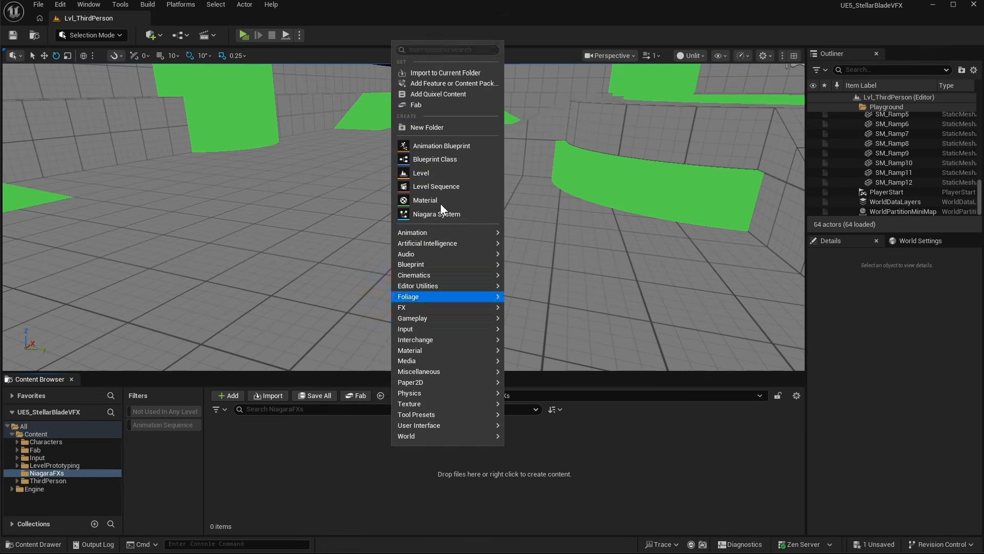
{"action": "left_click", "coordinate": [431, 127]}
{"action": "type", "text": "Chest"}
{"action": "double_click", "coordinate": [239, 440]}
- Create a Blueprint Interface named BPI_Interact in the Chest folder
{"action": "right_click", "coordinate": [294, 465]}
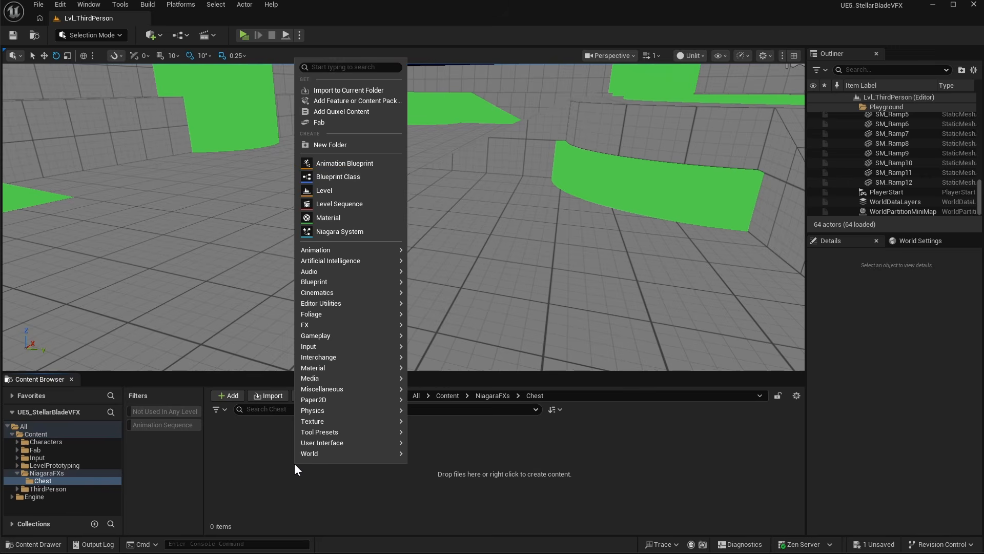
{"action": "mouse_move", "coordinate": [358, 282]}
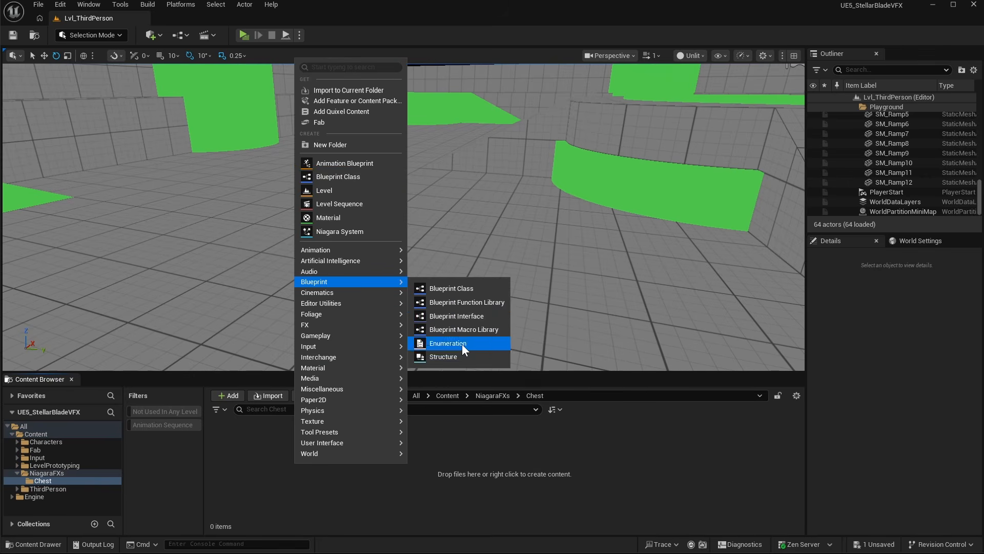
{"action": "left_click", "coordinate": [481, 316]}
{"action": "type", "text": "BPI_Interact"}
{"action": "key", "text": "Return"}
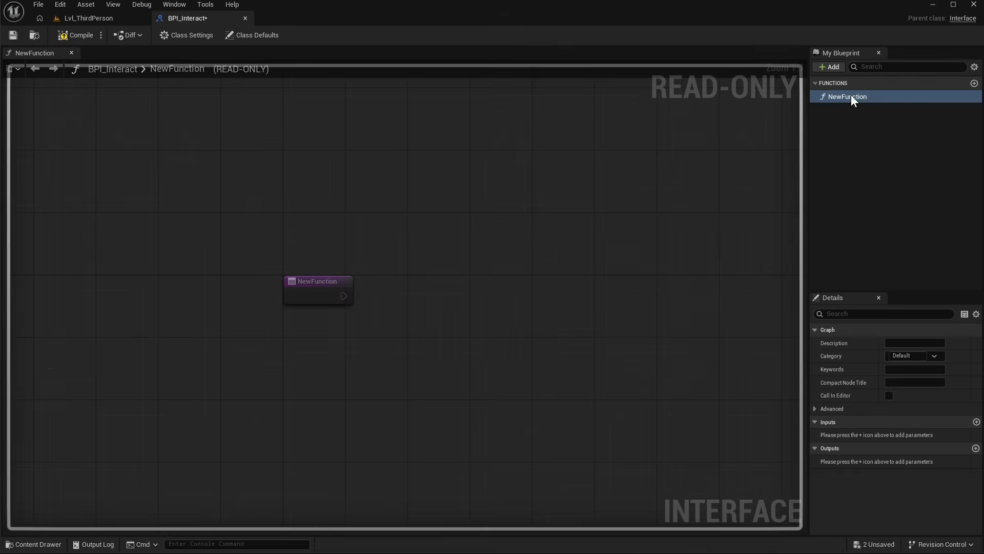
- Rename the interface's function to f_Interact and close the interface editor
{"action": "double_click", "coordinate": [851, 96]}
{"action": "type", "text": "f_Interact"}
{"action": "key", "text": "Return"}
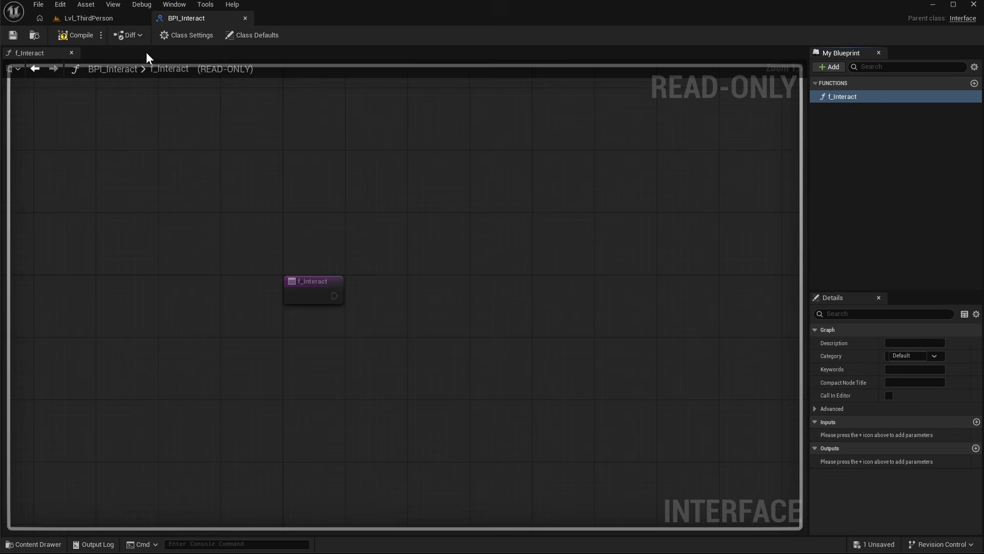
{"action": "left_click", "coordinate": [245, 18]}
- Create an Actor Blueprint class named BP_Chest and open it
{"action": "right_click", "coordinate": [307, 455]}
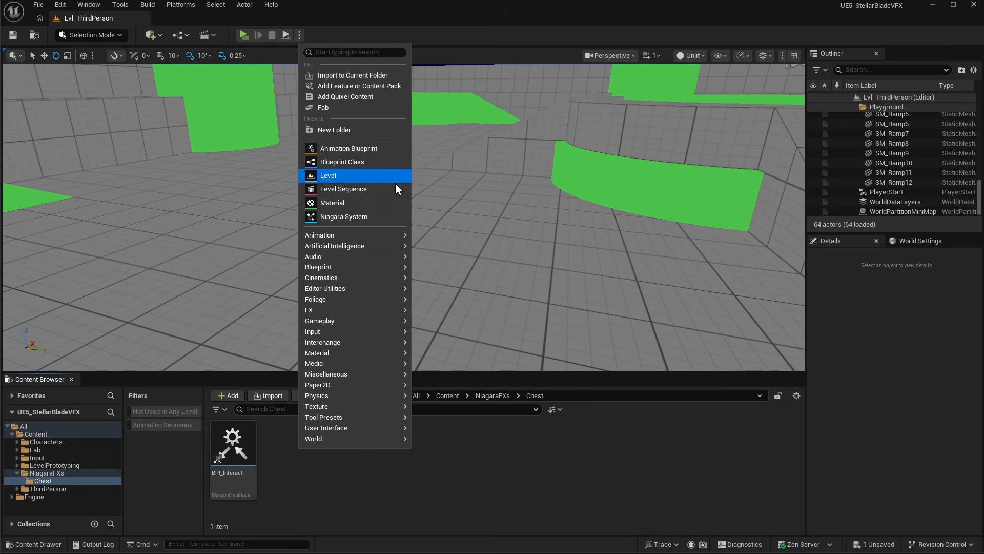
{"action": "left_click", "coordinate": [348, 161]}
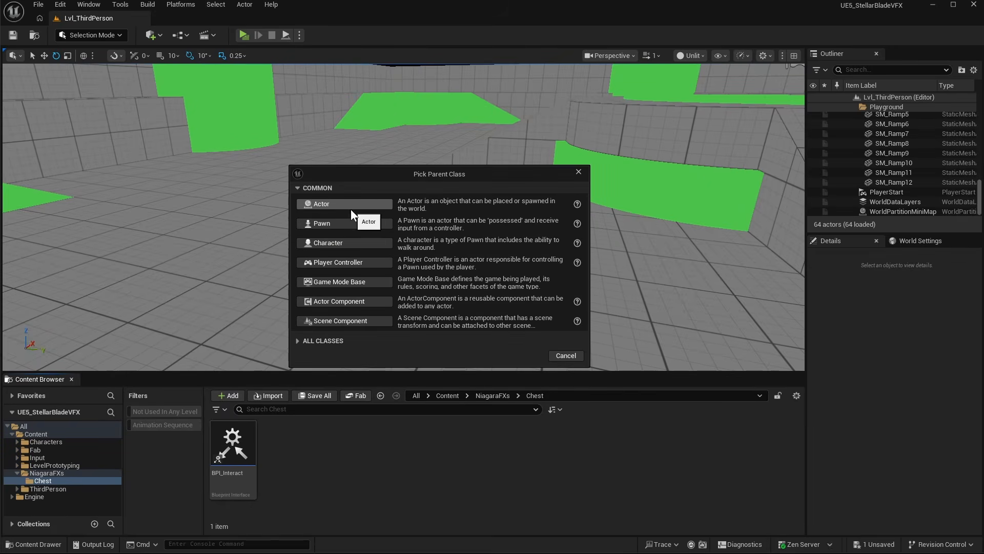
{"action": "left_click", "coordinate": [351, 207]}
{"action": "type", "text": "BP_Chest"}
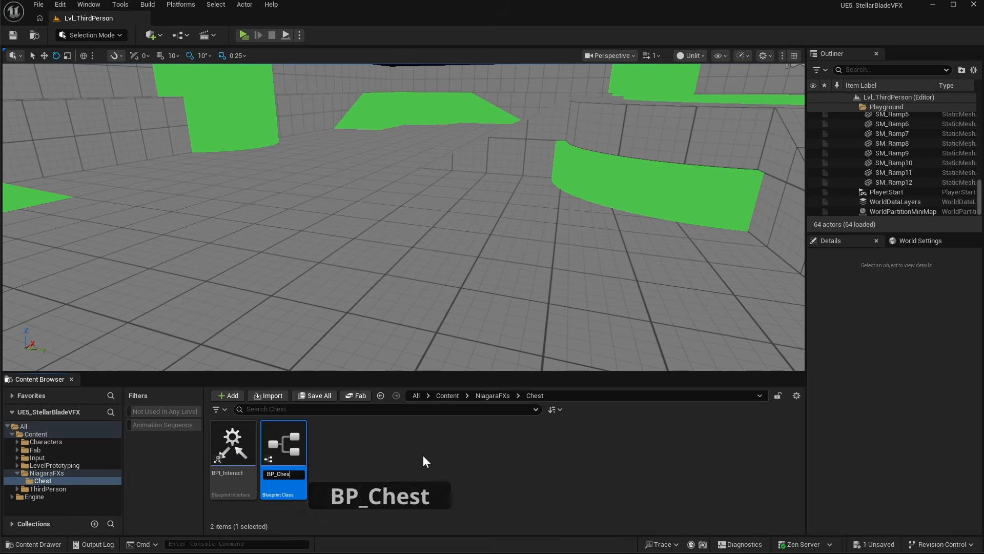
{"action": "key", "text": "Return"}
{"action": "key", "text": "Return"}
{"action": "left_click_drag", "start_coordinate": [5, 119], "coordinate": [221, 19]}
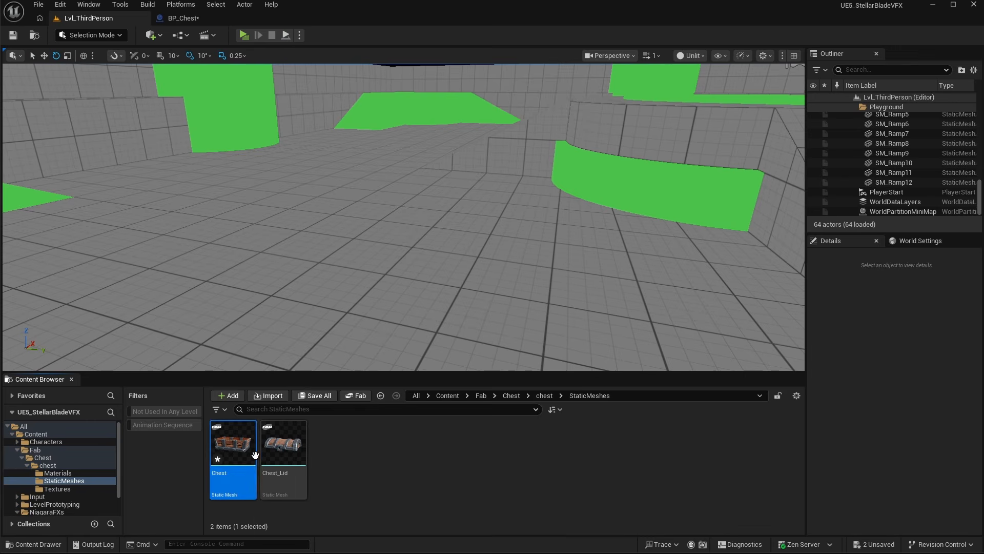
- Add a Static Mesh component using the Chest mesh to BP_Chest
{"action": "left_click", "coordinate": [187, 21]}
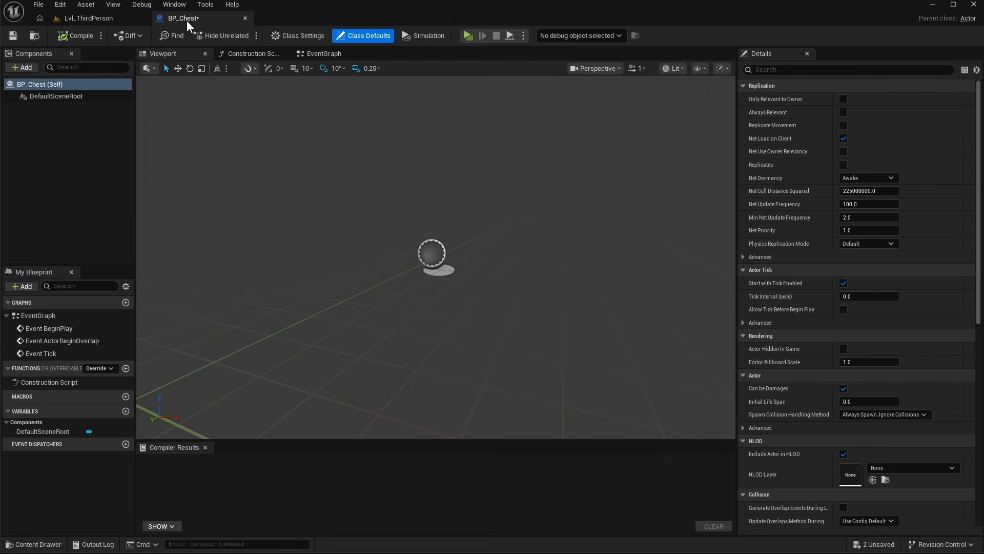
{"action": "left_click", "coordinate": [22, 68]}
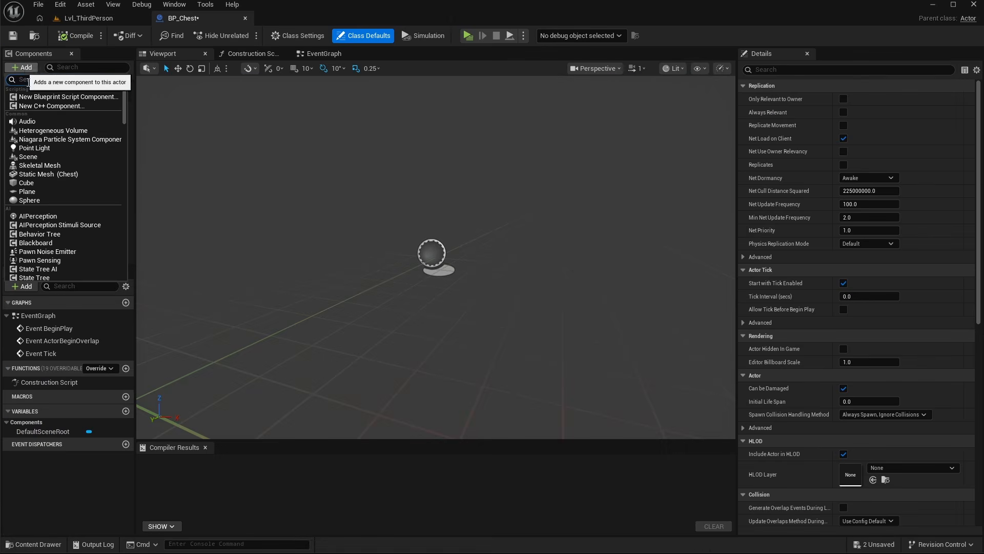
{"action": "left_click", "coordinate": [60, 174]}
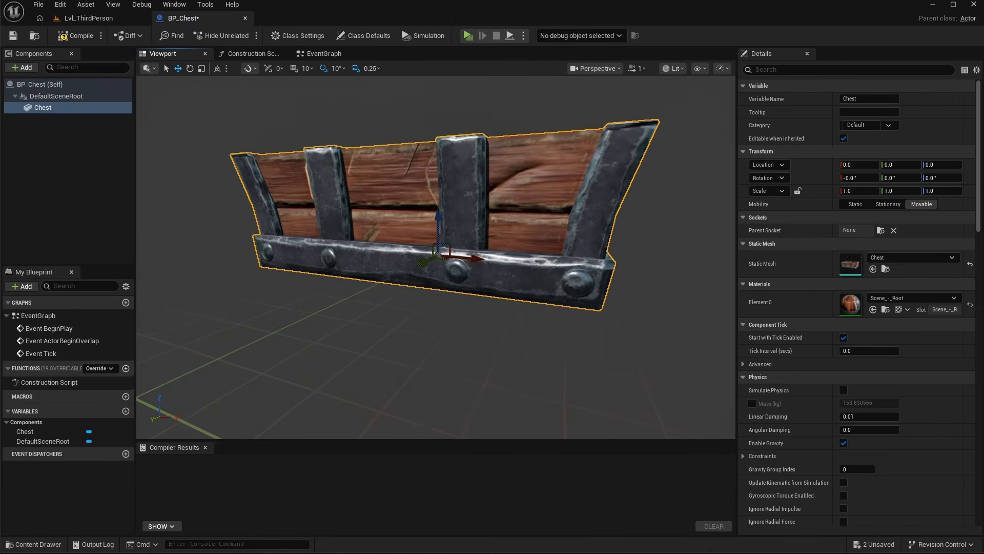
- Add a Chest_Lid static mesh component as a child of the Chest component
{"action": "right_click", "coordinate": [52, 107]}
{"action": "left_click", "coordinate": [84, 19]}
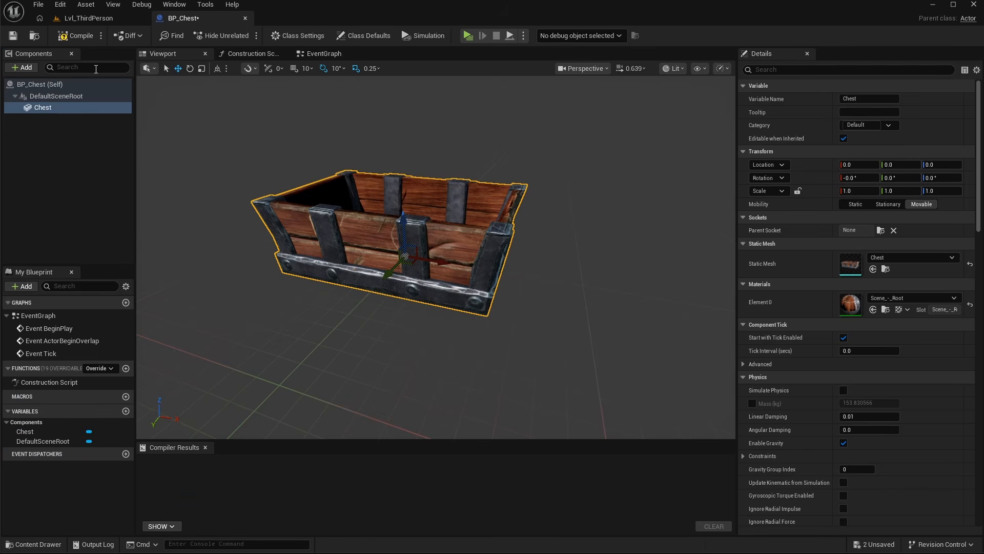
{"action": "left_click", "coordinate": [23, 67]}
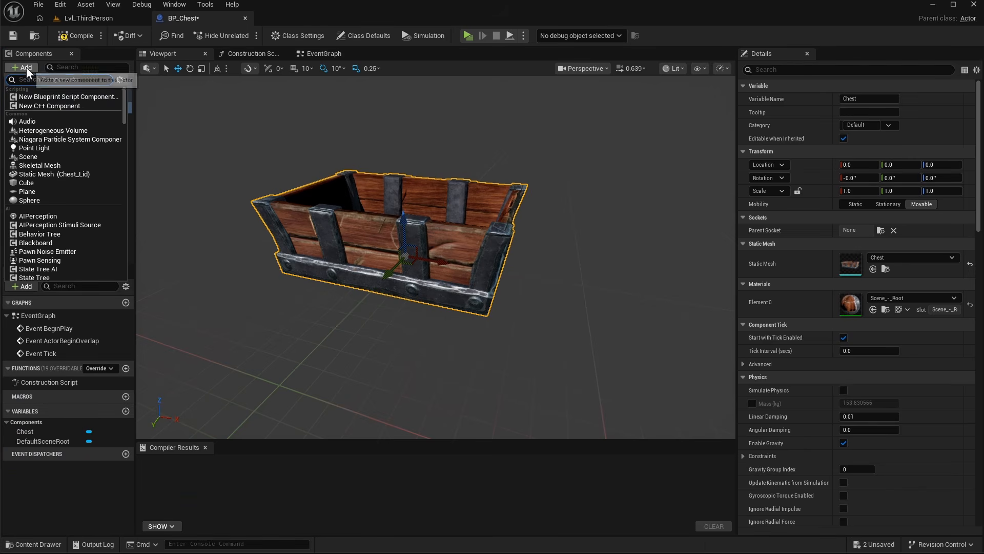
{"action": "left_click", "coordinate": [69, 173]}
{"action": "left_click", "coordinate": [496, 201]}
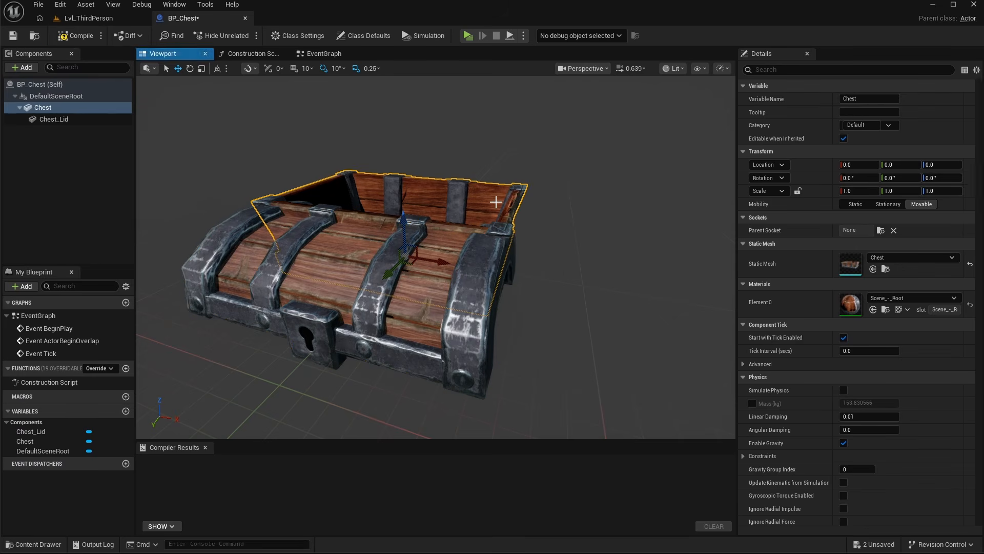
{"action": "right_click_drag", "start_coordinate": [571, 302], "coordinate": [548, 281]}
{"action": "left_click_drag", "start_coordinate": [320, 273], "coordinate": [402, 280]}
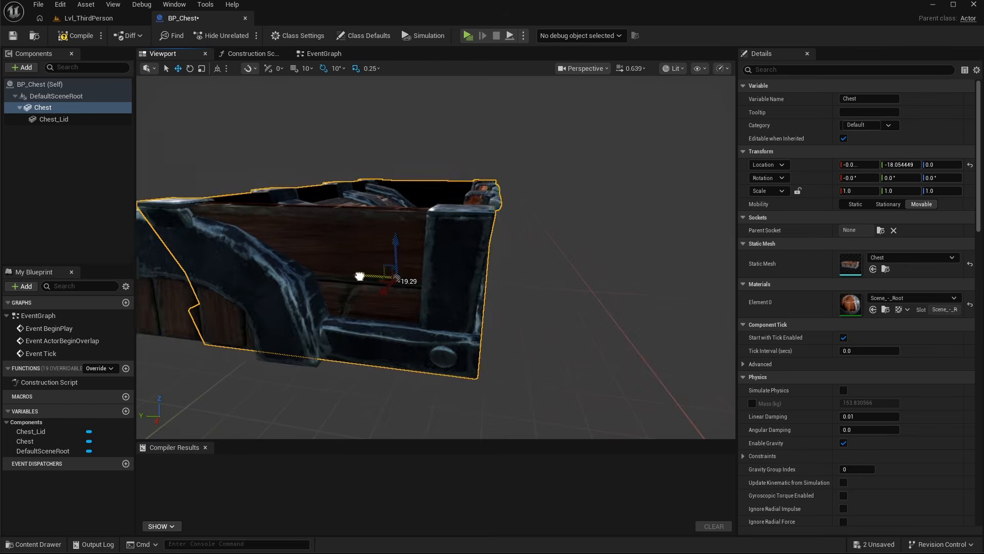
{"action": "key", "text": "ctrl+z"}
{"action": "left_click", "coordinate": [53, 119]}
{"action": "left_click_drag", "start_coordinate": [449, 245], "coordinate": [451, 159]}
{"action": "right_click_drag", "start_coordinate": [451, 159], "coordinate": [420, 138]}
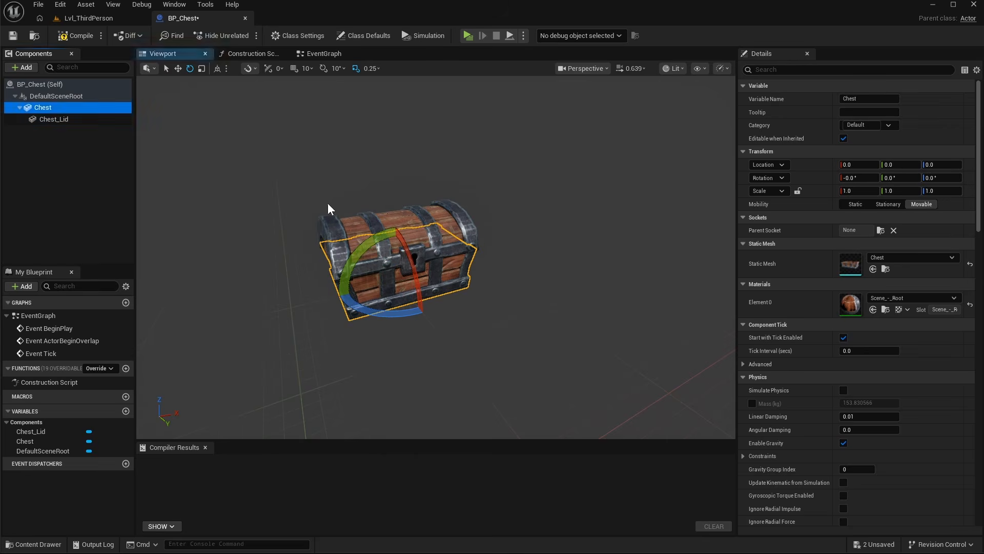
- Set the Chest component's yaw rotation to -90° and compile the blueprint
{"action": "left_click", "coordinate": [217, 70]}
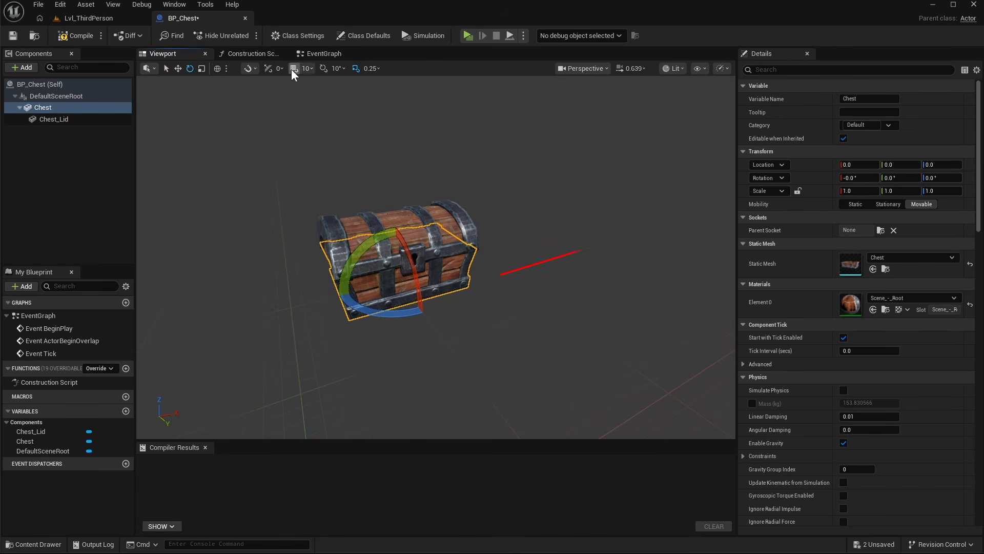
{"action": "key", "text": "w"}
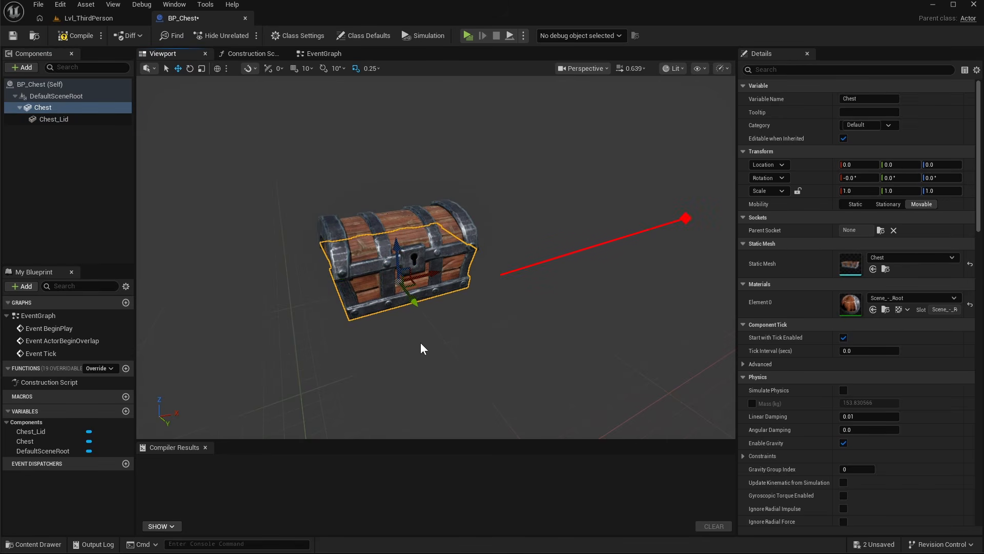
{"action": "left_click", "coordinate": [931, 178]}
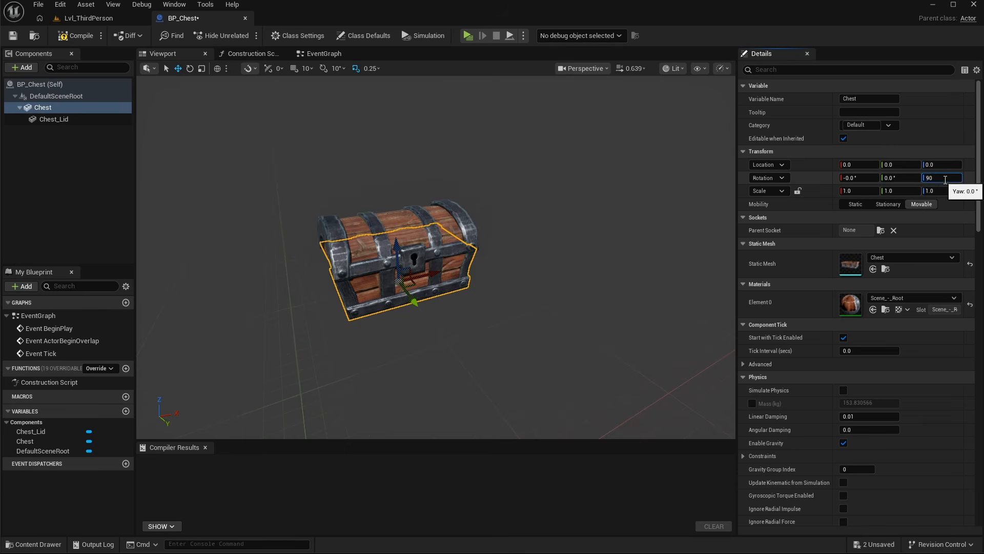
{"action": "key", "text": "Return"}
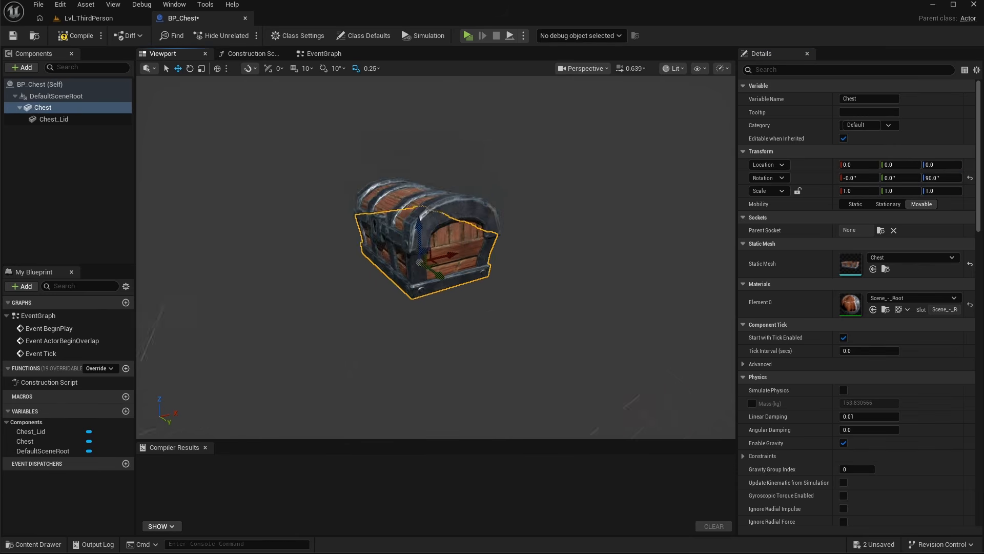
{"action": "right_click_drag", "start_coordinate": [435, 256], "coordinate": [559, 246]}
{"action": "key", "text": "Return"}
{"action": "right_click_drag", "start_coordinate": [554, 261], "coordinate": [320, 104]}
{"action": "key", "text": "s"}
{"action": "key", "text": "F7"}
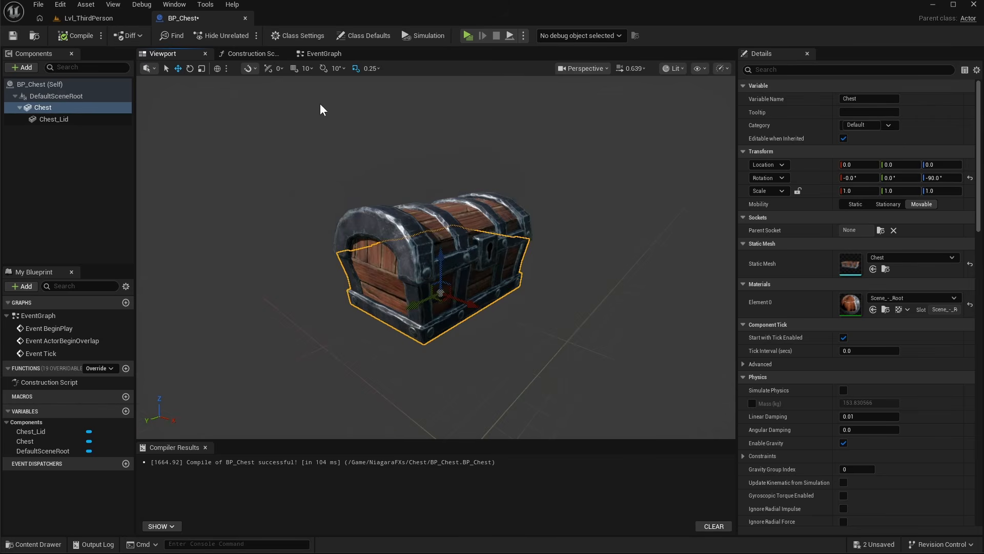
- Implement the BPI_Interact interface in BP_Chest's class settings
{"action": "left_click", "coordinate": [303, 35]}
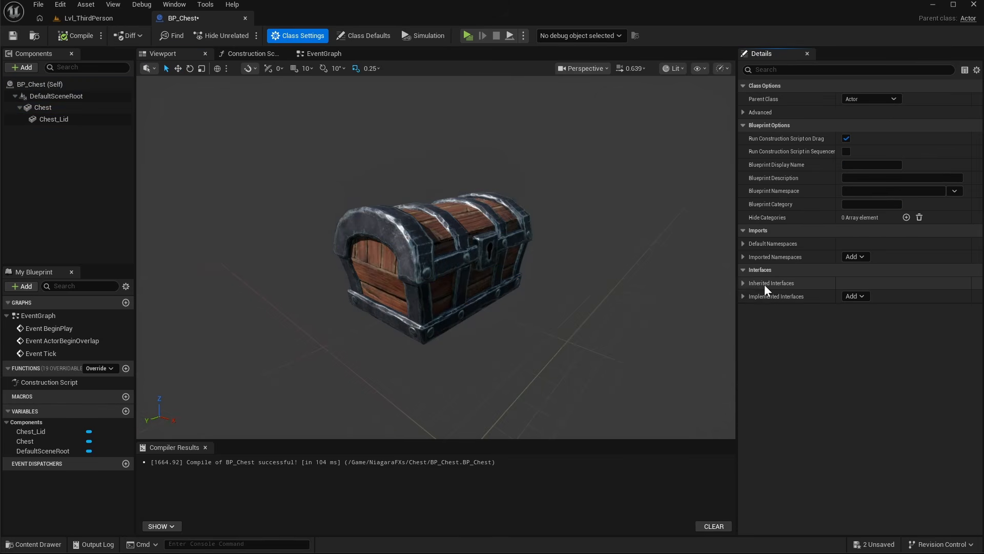
{"action": "left_click", "coordinate": [855, 297]}
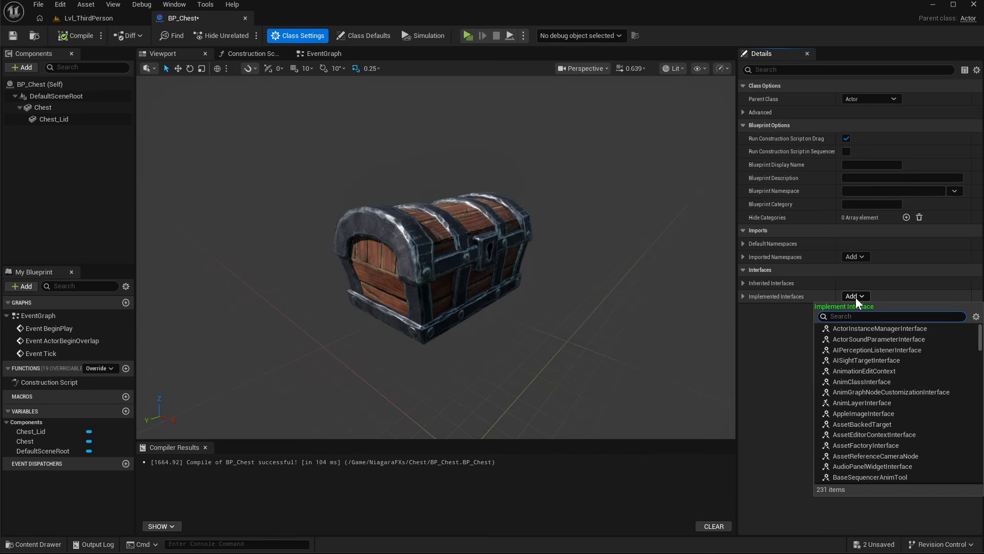
{"action": "type", "text": "bpi"}
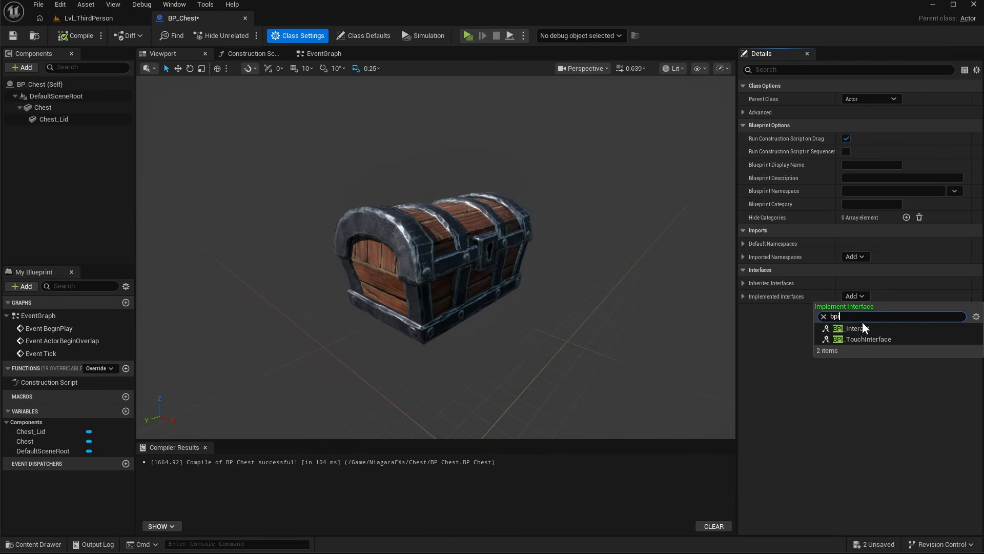
{"action": "left_click", "coordinate": [865, 328]}
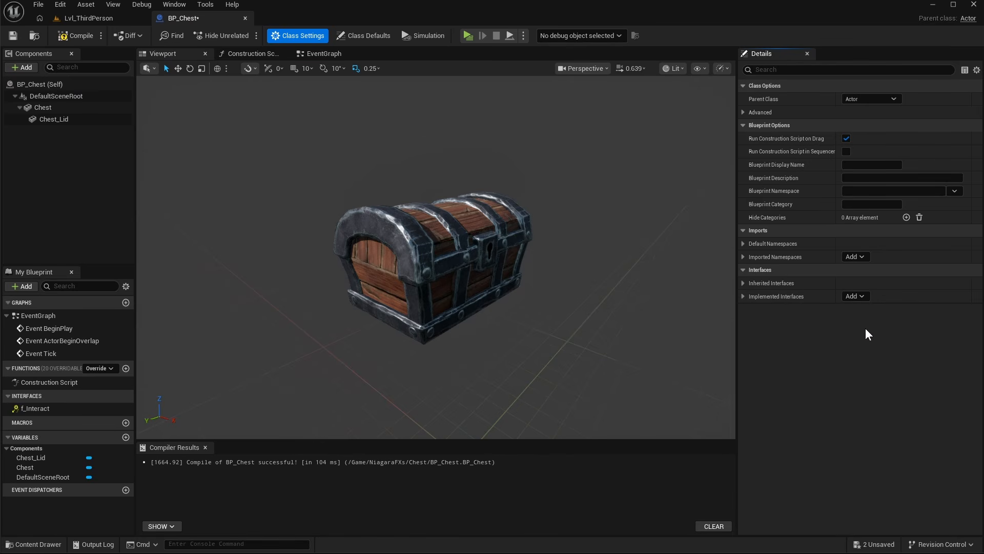
- Add the f_Interact event and connect it to a new Timeline node's Play from Start input
{"action": "double_click", "coordinate": [43, 410]}
{"action": "right_click_drag", "start_coordinate": [455, 303], "coordinate": [334, 284]}
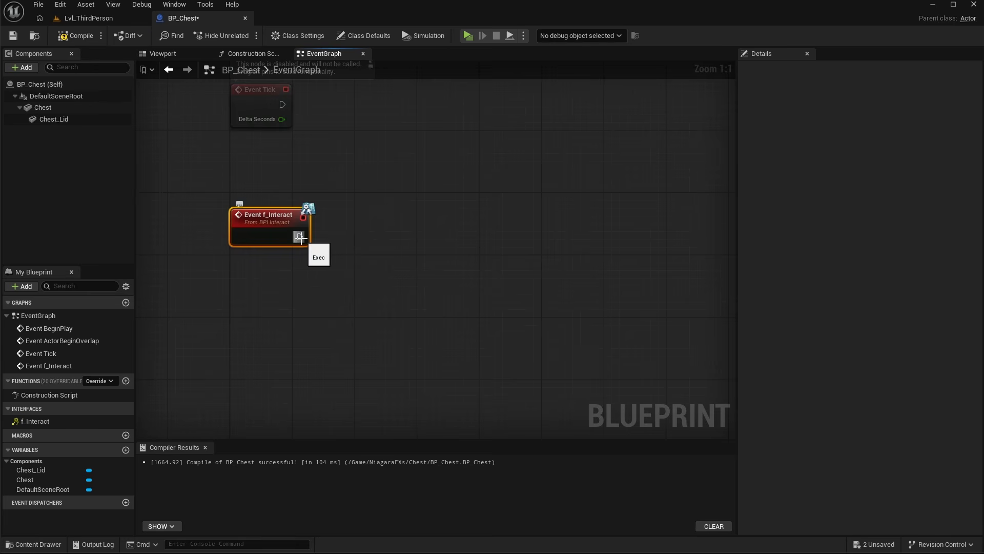
{"action": "left_click_drag", "start_coordinate": [306, 237], "coordinate": [417, 236]}
{"action": "type", "text": "timeline"}
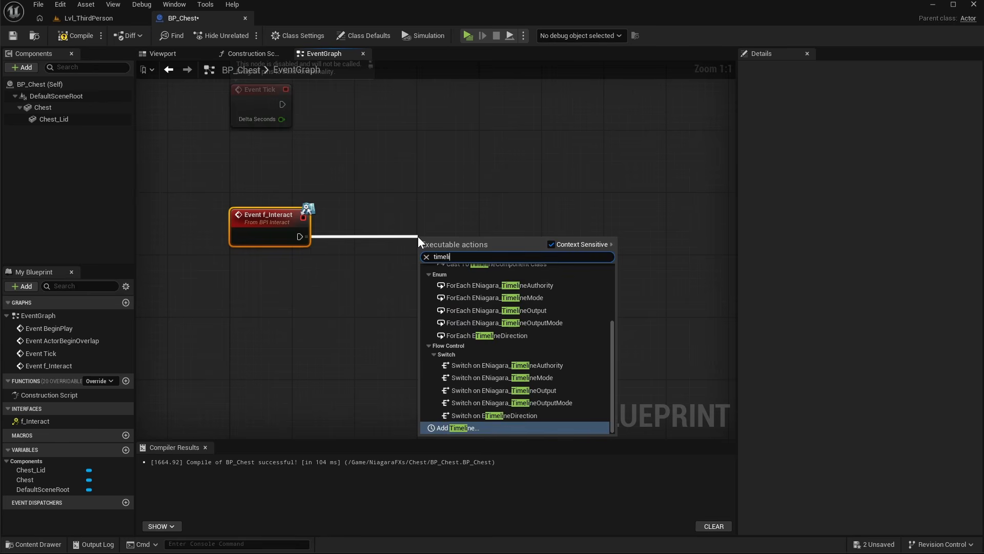
{"action": "key", "text": "Return"}
{"action": "left_click", "coordinate": [542, 240]}
{"action": "left_click_drag", "start_coordinate": [501, 239], "coordinate": [472, 226]}
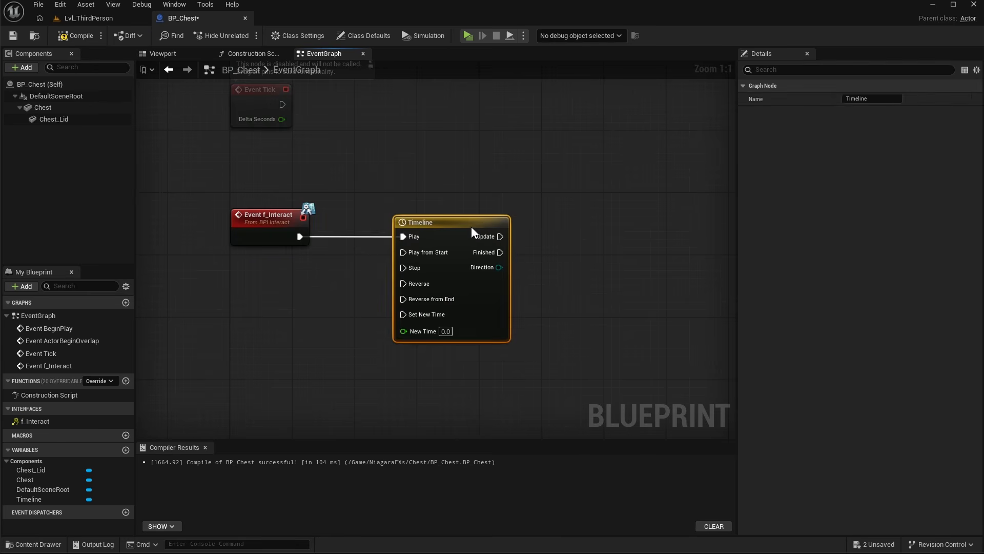
{"action": "left_click_drag", "start_coordinate": [404, 237], "coordinate": [405, 253], "text": "ctrl"}
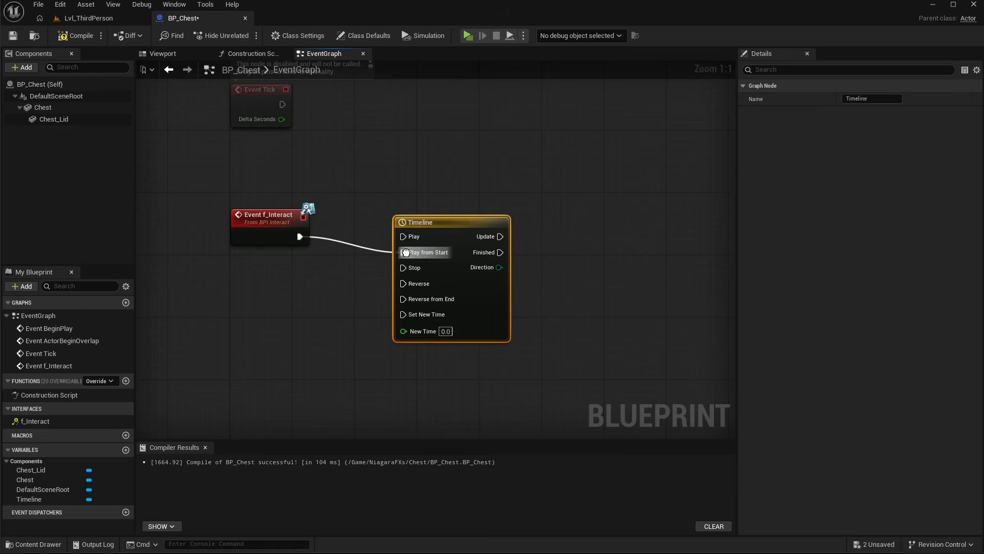
- Open the Timeline, set its length to 1.00 and add a float track
{"action": "double_click", "coordinate": [492, 301]}
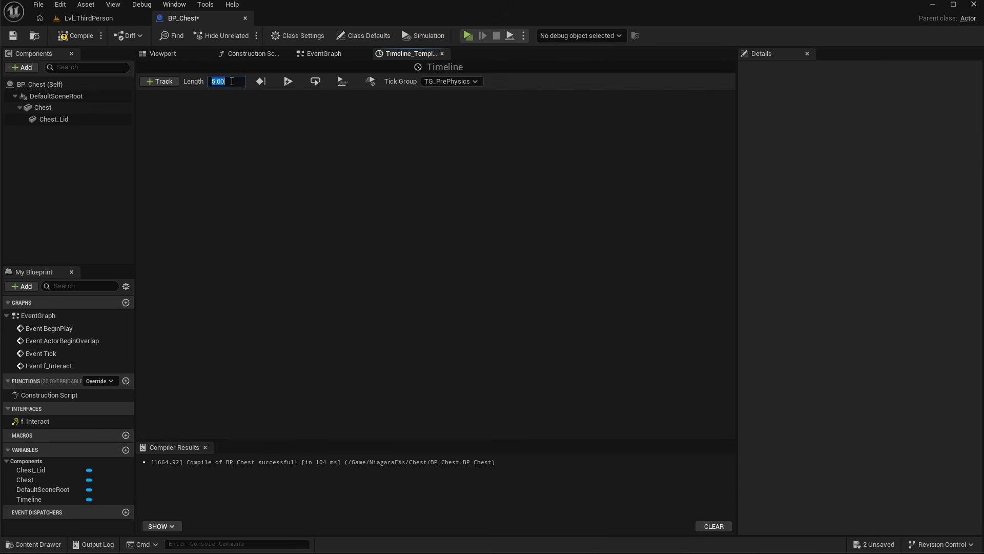
{"action": "left_click", "coordinate": [166, 81]}
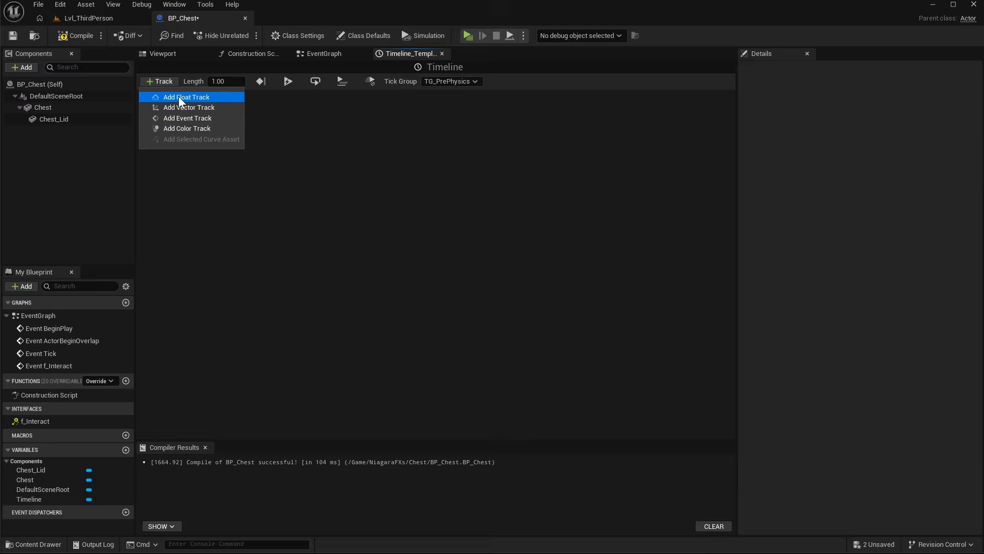
{"action": "left_click", "coordinate": [178, 97]}
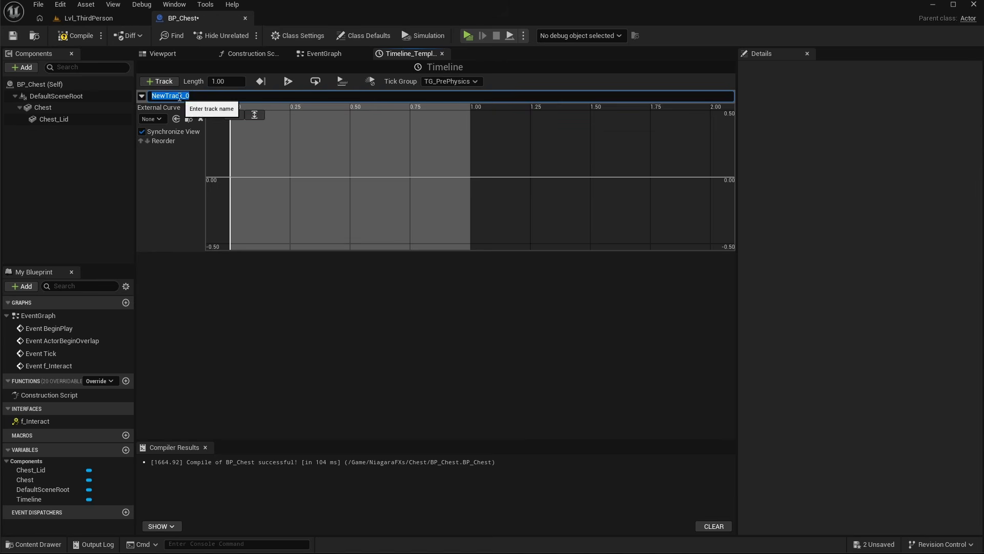
- Add float track keys at time 0 with value 0 and at time 1.0 with value 1.0
{"action": "right_click", "coordinate": [254, 166]}
{"action": "left_click", "coordinate": [282, 186]}
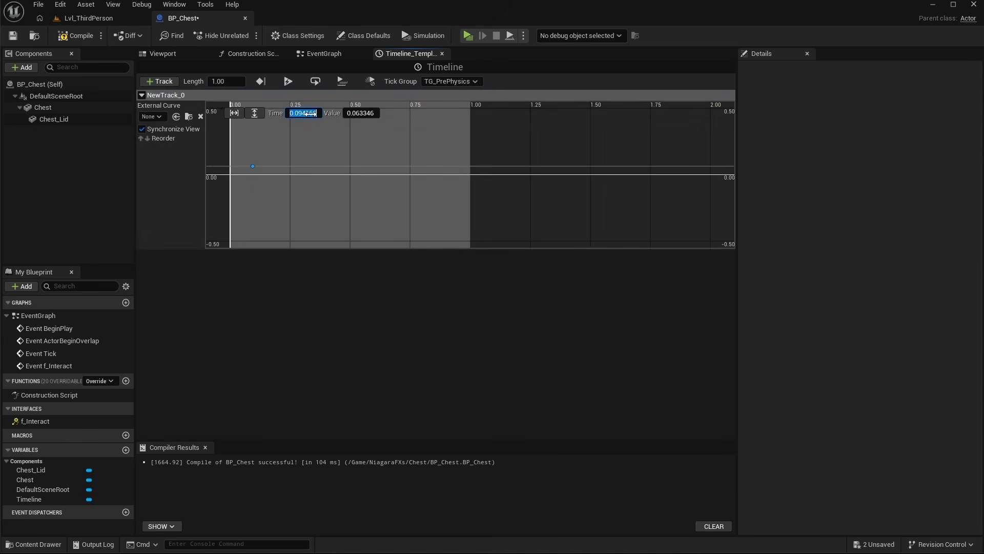
{"action": "key", "text": "Return"}
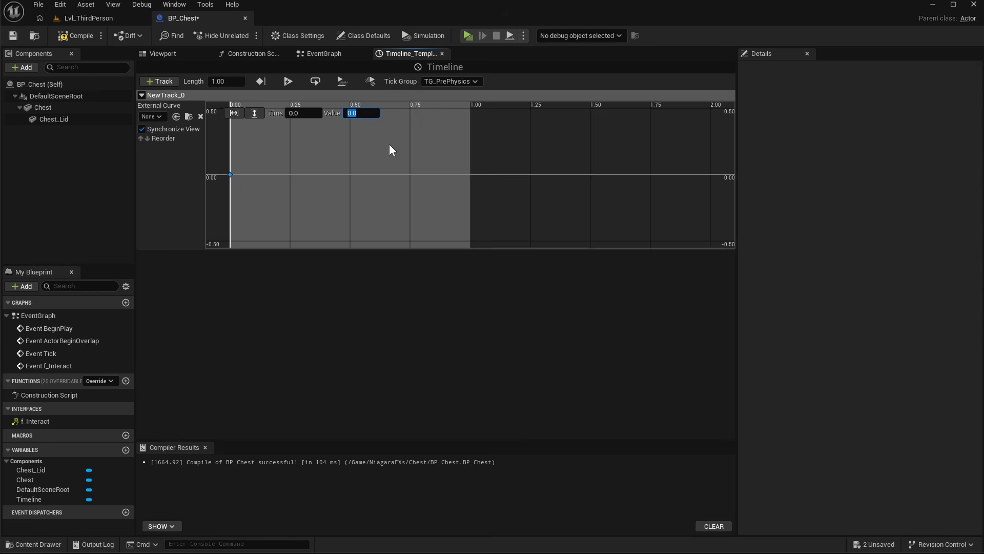
{"action": "right_click", "coordinate": [389, 144]}
{"action": "left_click", "coordinate": [418, 165]}
{"action": "left_click", "coordinate": [311, 113]}
{"action": "type", "text": "0.5"}
{"action": "left_click", "coordinate": [361, 112]}
{"action": "type", "text": "0.5"}
{"action": "left_click", "coordinate": [370, 148]}
{"action": "right_click_drag", "start_coordinate": [401, 144], "coordinate": [408, 207]}
- Set both curve keys to smooth auto interpolation for an ease-in-out curve
{"action": "left_click", "coordinate": [478, 105]}
{"action": "right_click", "coordinate": [477, 104]}
{"action": "left_click", "coordinate": [505, 135]}
{"action": "right_click", "coordinate": [237, 237]}
{"action": "left_click", "coordinate": [286, 267]}
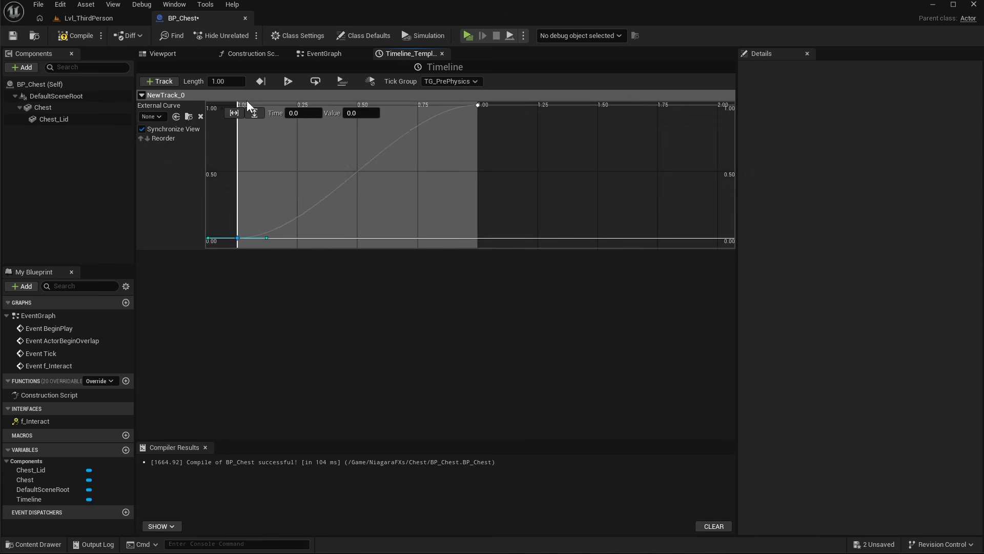
- In the EventGraph, add a Chest Lid reference feeding the Target of a new Set Relative Rotation node
{"action": "left_click", "coordinate": [325, 54]}
{"action": "right_click_drag", "start_coordinate": [586, 311], "coordinate": [538, 289]}
{"action": "left_click_drag", "start_coordinate": [413, 206], "coordinate": [375, 189]}
{"action": "right_click_drag", "start_coordinate": [376, 189], "coordinate": [304, 164]}
{"action": "left_click_drag", "start_coordinate": [51, 121], "coordinate": [527, 223]}
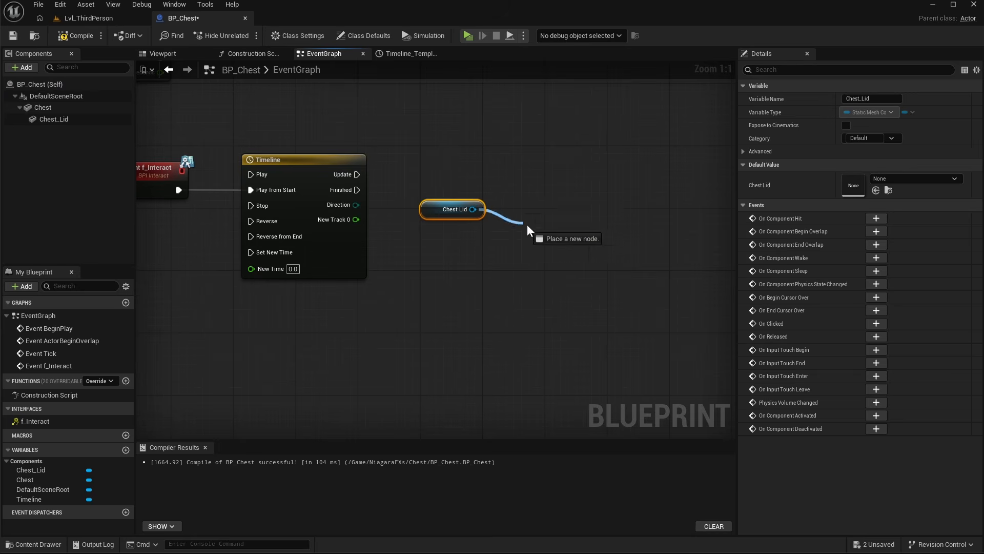
{"action": "left_click_drag", "start_coordinate": [544, 187], "coordinate": [543, 186]}
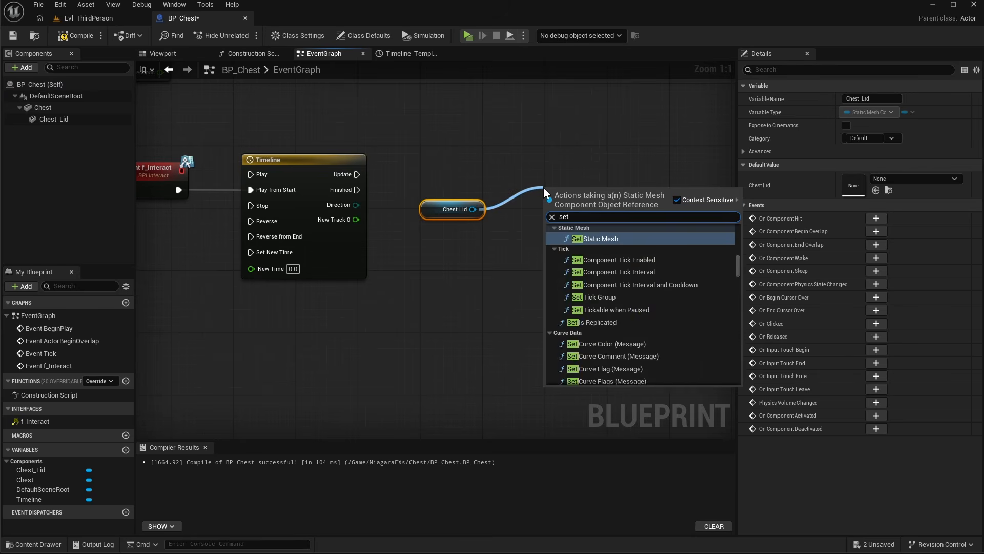
{"action": "type", "text": "set rela"}
{"action": "left_click", "coordinate": [604, 275]}
{"action": "left_click_drag", "start_coordinate": [576, 193], "coordinate": [567, 171]}
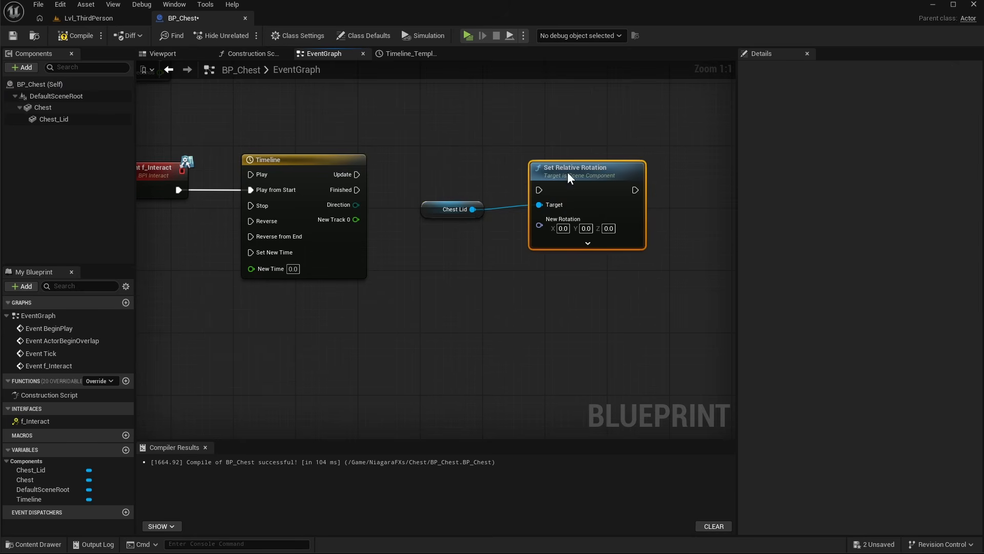
- Connect the Timeline's Update output to the Set Relative Rotation execution input
{"action": "left_click_drag", "start_coordinate": [351, 173], "coordinate": [519, 181]}
{"action": "left_click_drag", "start_coordinate": [585, 178], "coordinate": [595, 162]}
{"action": "left_click_drag", "start_coordinate": [456, 208], "coordinate": [485, 192]}
- Add a Lerp (Rotator) into New Rotation with its Alpha driven by New Track 0
{"action": "left_click_drag", "start_coordinate": [546, 211], "coordinate": [468, 245]}
{"action": "type", "text": "lerp"}
{"action": "key", "text": "Return"}
{"action": "left_click_drag", "start_coordinate": [356, 220], "coordinate": [422, 305]}
{"action": "left_click_drag", "start_coordinate": [508, 243], "coordinate": [480, 238]}
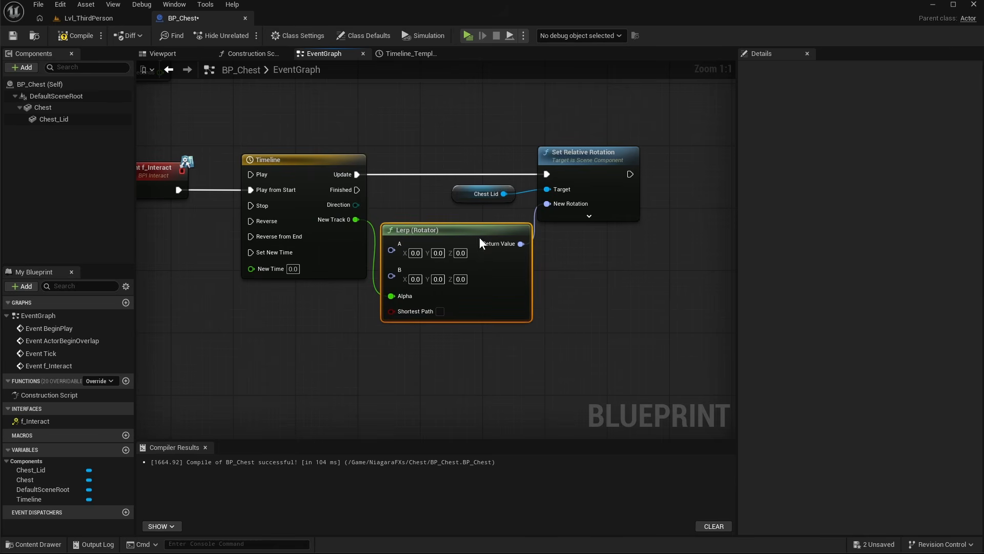
{"action": "left_click_drag", "start_coordinate": [587, 156], "coordinate": [611, 161]}
{"action": "left_click_drag", "start_coordinate": [460, 230], "coordinate": [476, 231]}
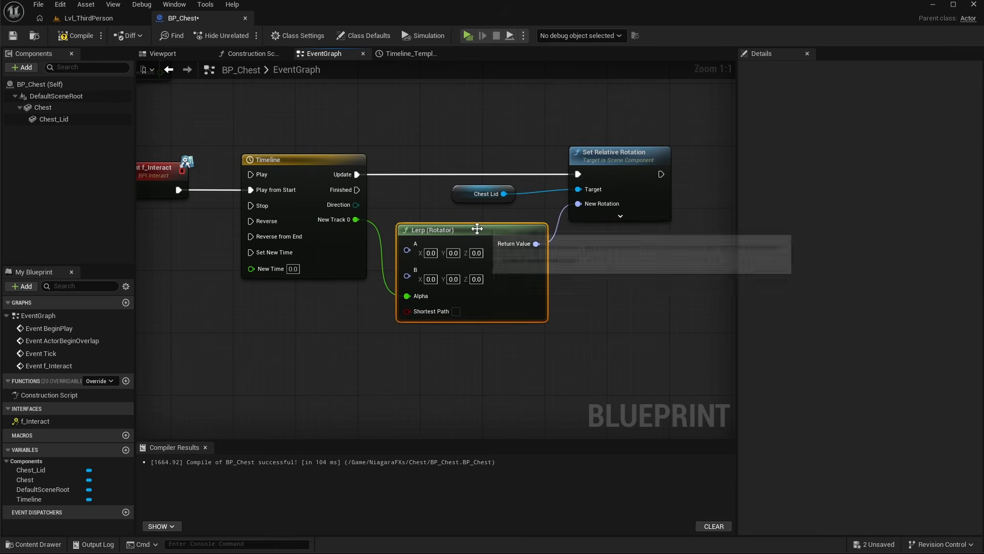
- Set the Lerp's B rotation X value to -90
{"action": "left_click", "coordinate": [431, 280]}
{"action": "type", "text": "-90"}
{"action": "left_click", "coordinate": [514, 360]}
{"action": "right_click_drag", "start_coordinate": [515, 360], "coordinate": [535, 365]}
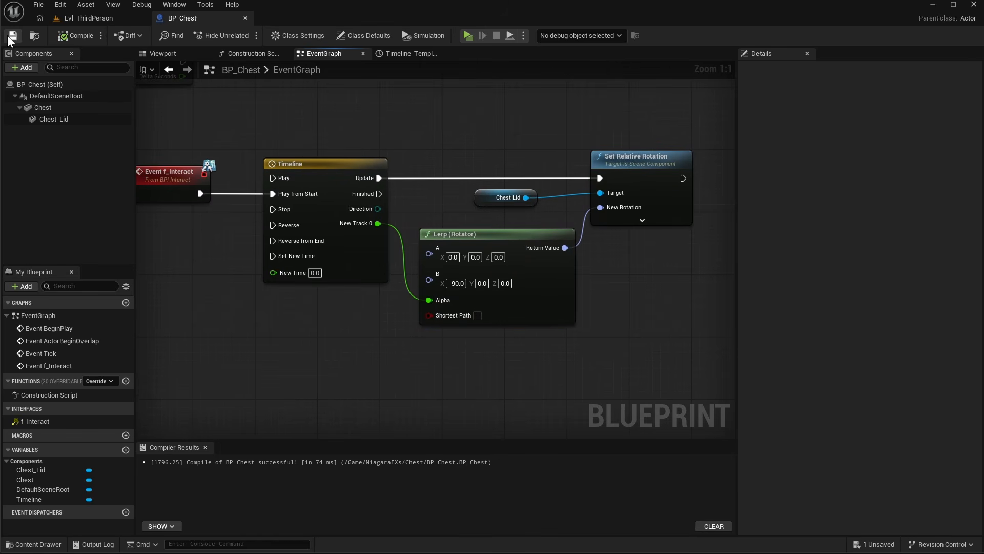
- Open BP_ThirdPersonCharacter from the ThirdPerson Blueprints folder in the level editor's content browser
{"action": "left_click", "coordinate": [90, 18]}
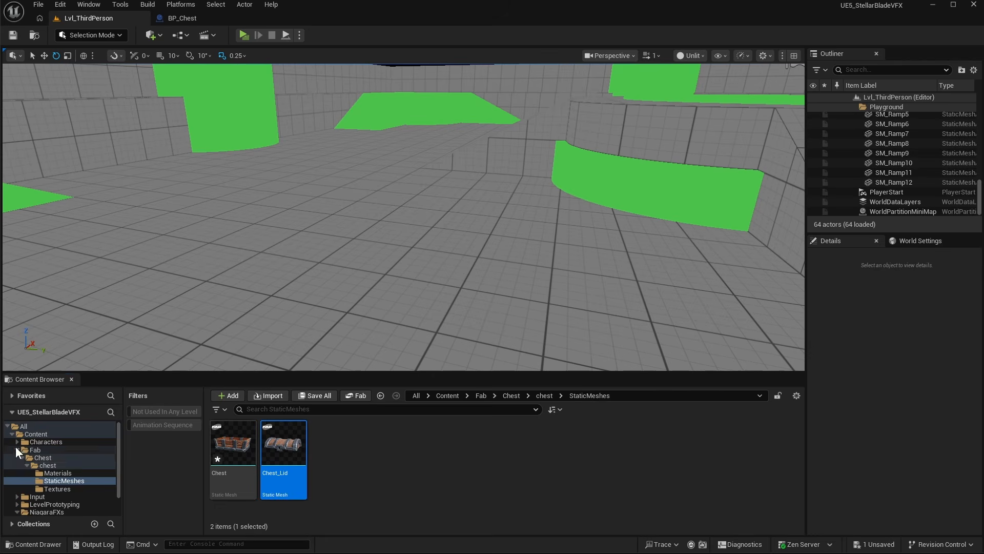
{"action": "left_click", "coordinate": [16, 450]}
{"action": "left_click", "coordinate": [42, 488]}
{"action": "double_click", "coordinate": [283, 439]}
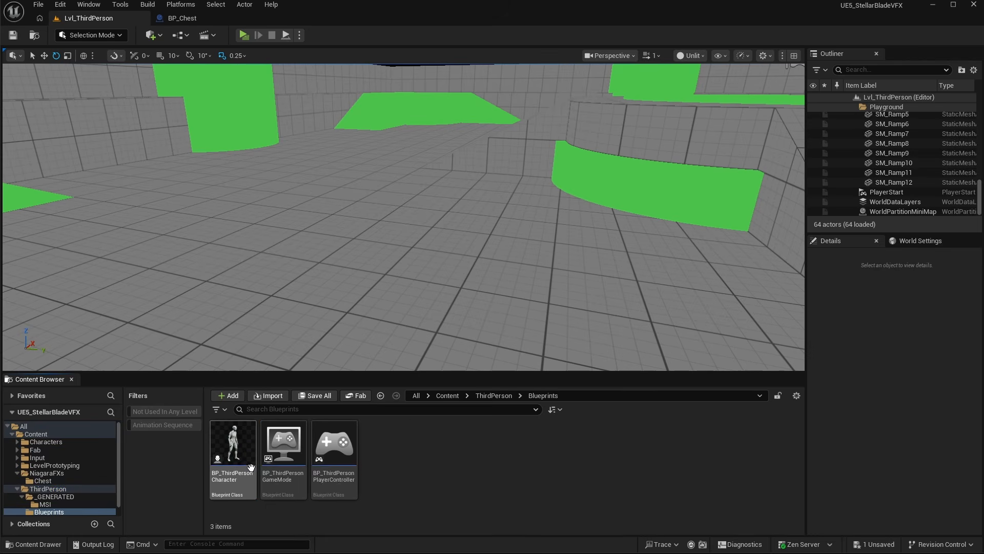
{"action": "double_click", "coordinate": [249, 464]}
- Add an E keyboard event to the character's EventGraph
{"action": "right_click_drag", "start_coordinate": [459, 341], "coordinate": [385, 254]}
{"action": "scroll", "coordinate": [443, 211], "scroll_direction": "up", "scroll_amount": 1}
{"action": "right_click", "coordinate": [443, 211]}
{"action": "type", "text": "E keybo"}
{"action": "scroll", "coordinate": [558, 344], "scroll_direction": "down", "scroll_amount": 3}
{"action": "left_click", "coordinate": [481, 283]}
- Add a Get Overlapping Actors node with its class filter set to BP_Chest
{"action": "scroll", "coordinate": [495, 235], "scroll_direction": "up", "scroll_amount": 4}
{"action": "left_click_drag", "start_coordinate": [391, 199], "coordinate": [251, 183]}
{"action": "right_click", "coordinate": [372, 249]}
{"action": "type", "text": "get overlapping"}
{"action": "left_click", "coordinate": [478, 290]}
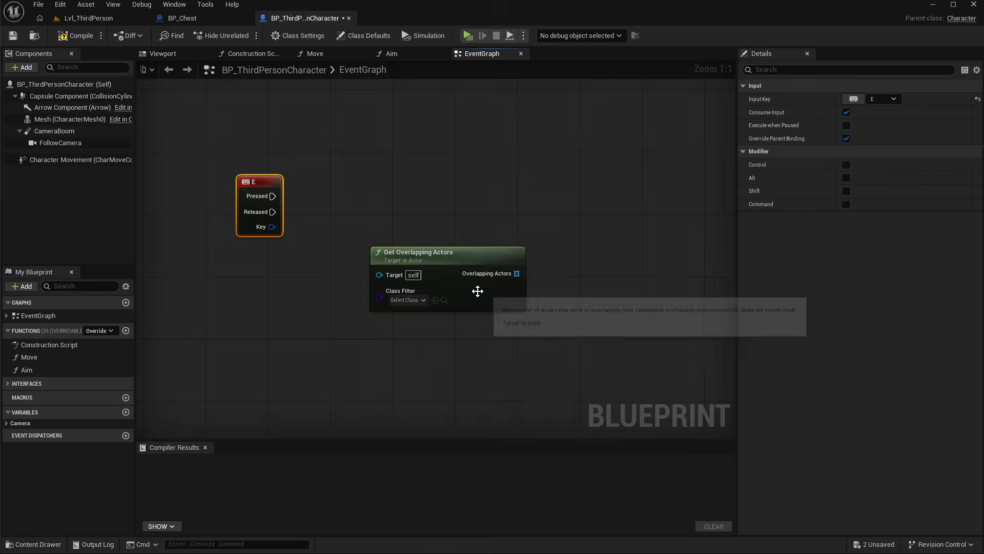
{"action": "left_click_drag", "start_coordinate": [478, 291], "coordinate": [439, 290]}
{"action": "left_click", "coordinate": [371, 300]}
{"action": "type", "text": "bp"}
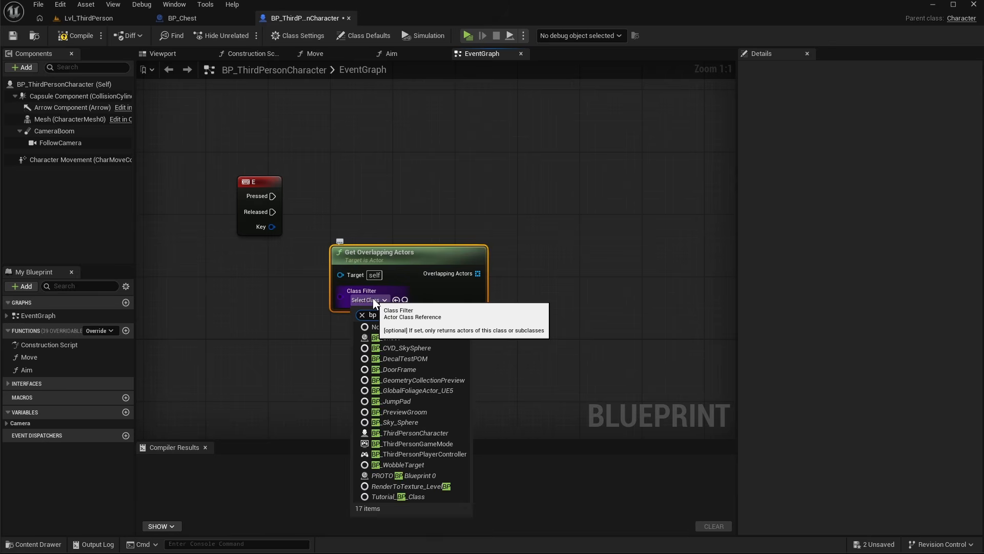
{"action": "left_click", "coordinate": [390, 338]}
{"action": "left_click_drag", "start_coordinate": [408, 288], "coordinate": [322, 303]}
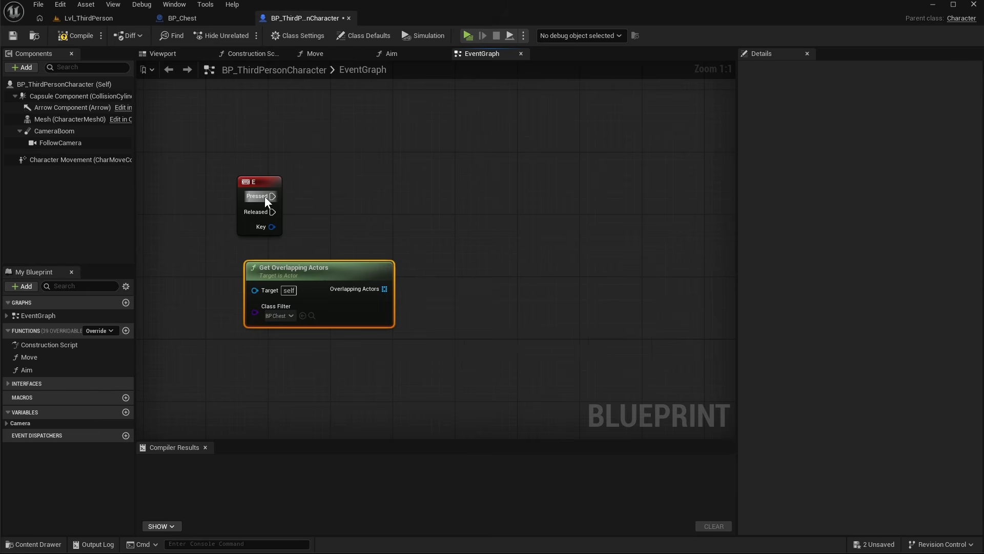
- Connect the E key's Pressed to a For Each Loop with Break iterating over the overlapping actors
{"action": "left_click_drag", "start_coordinate": [264, 196], "coordinate": [460, 195]}
{"action": "type", "text": "for"}
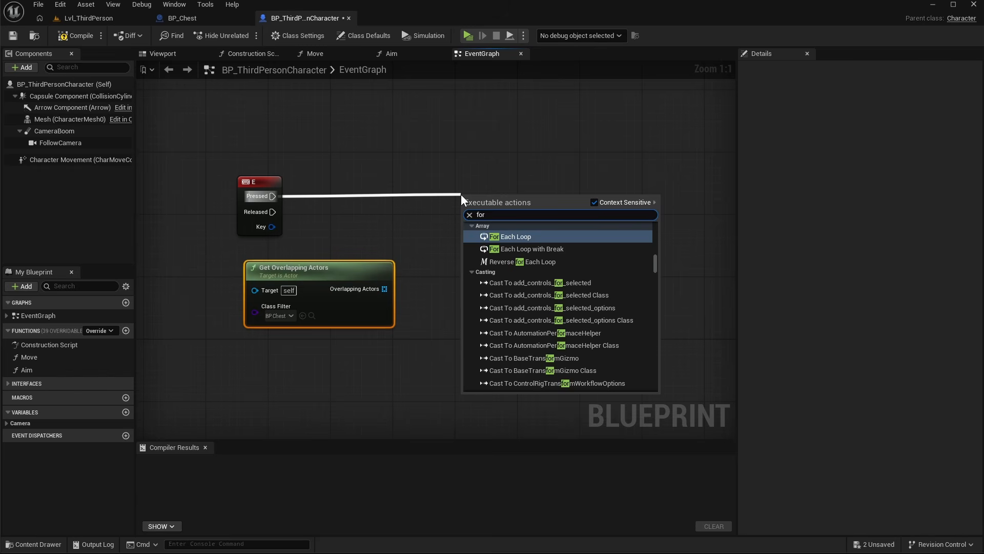
{"action": "left_click", "coordinate": [549, 249]}
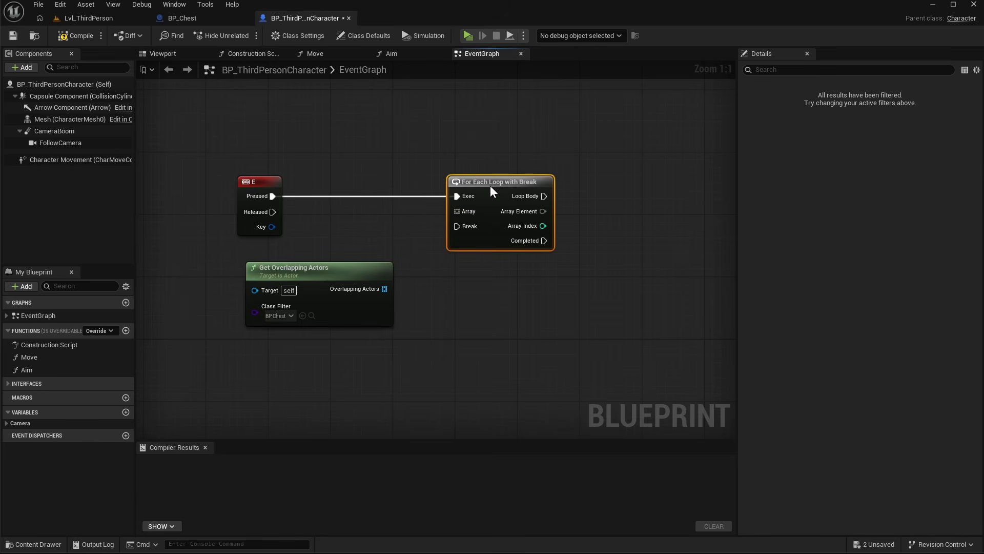
{"action": "left_click_drag", "start_coordinate": [457, 211], "coordinate": [456, 212]}
{"action": "left_click_drag", "start_coordinate": [331, 274], "coordinate": [307, 273]}
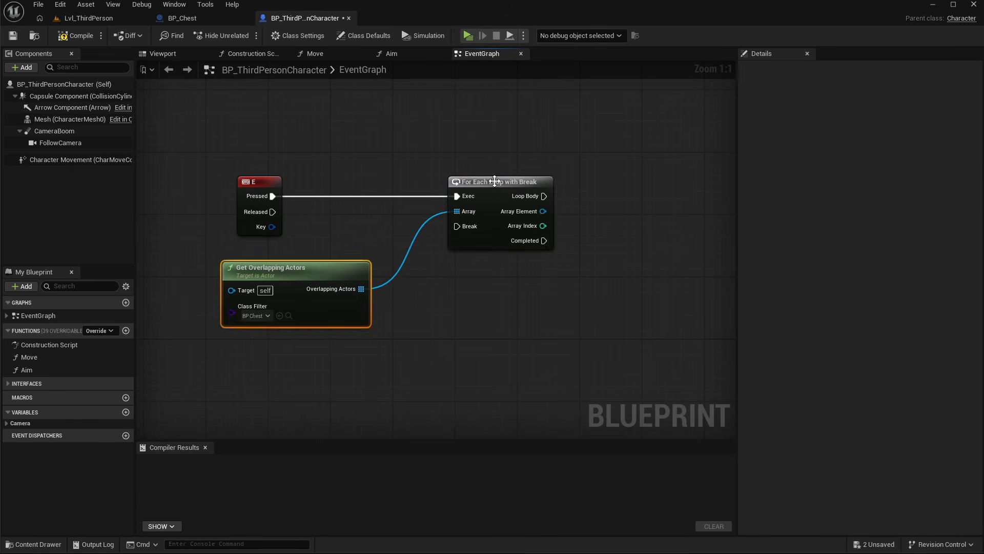
{"action": "left_click_drag", "start_coordinate": [493, 182], "coordinate": [477, 181]}
- Add a Does Object Implement Interface node fed by the loop's Array Element
{"action": "right_click_drag", "start_coordinate": [502, 303], "coordinate": [391, 309]}
{"action": "right_click_drag", "start_coordinate": [308, 319], "coordinate": [382, 313]}
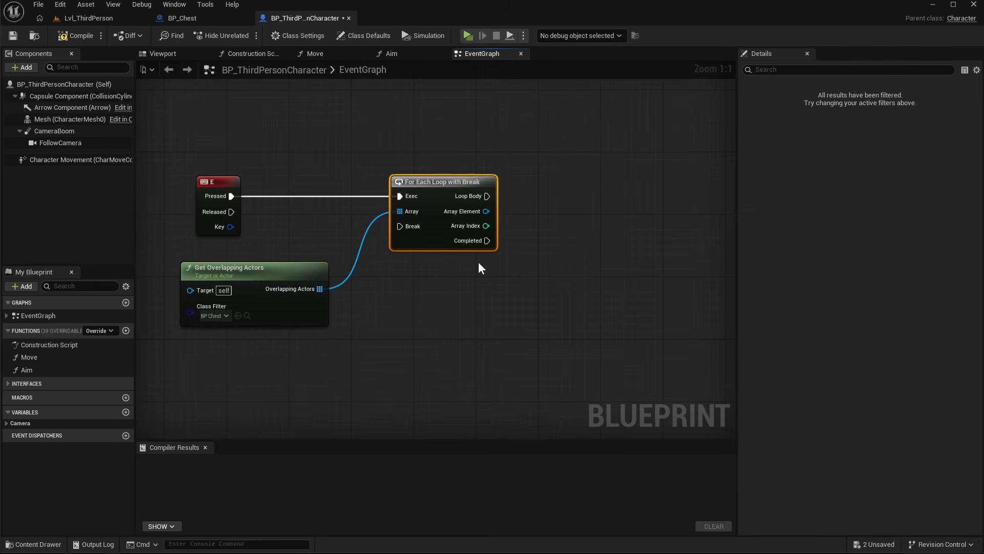
{"action": "right_click_drag", "start_coordinate": [479, 262], "coordinate": [407, 250]}
{"action": "left_click_drag", "start_coordinate": [416, 198], "coordinate": [488, 275]}
{"action": "type", "text": "does"}
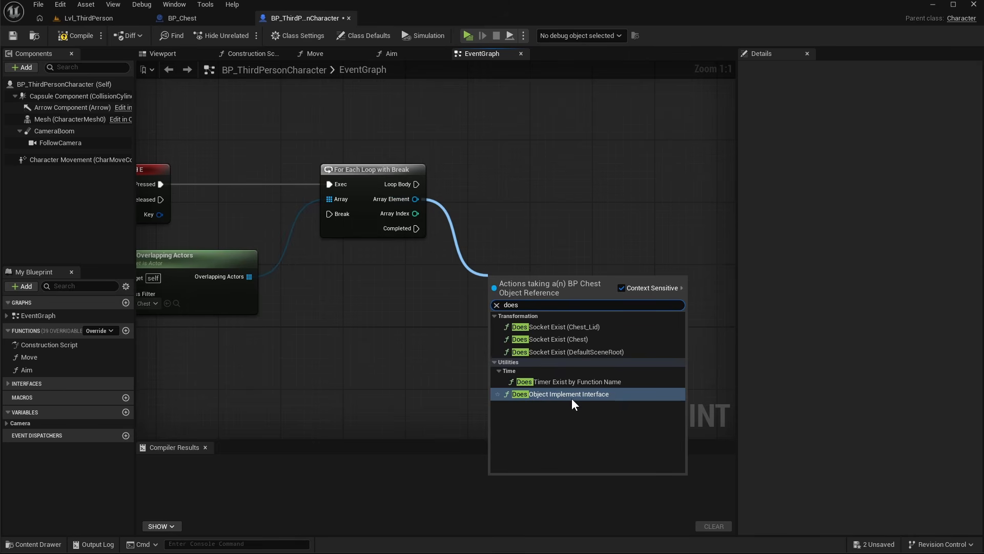
{"action": "left_click", "coordinate": [578, 395]}
- Set the interface check node's Interface class to BPI_Interact
{"action": "left_click_drag", "start_coordinate": [534, 280], "coordinate": [511, 254]}
{"action": "left_click", "coordinate": [505, 294]}
{"action": "type", "text": "bpi"}
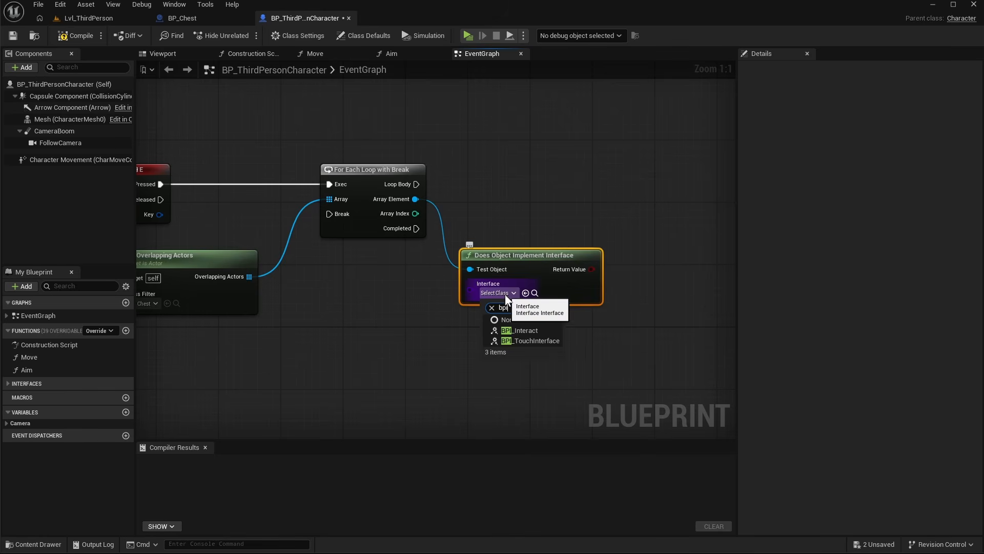
{"action": "left_click", "coordinate": [520, 330]}
- Add a Branch driven by the interface check's Return Value and run it from the loop's Loop Body
{"action": "left_click_drag", "start_coordinate": [528, 262], "coordinate": [520, 263]}
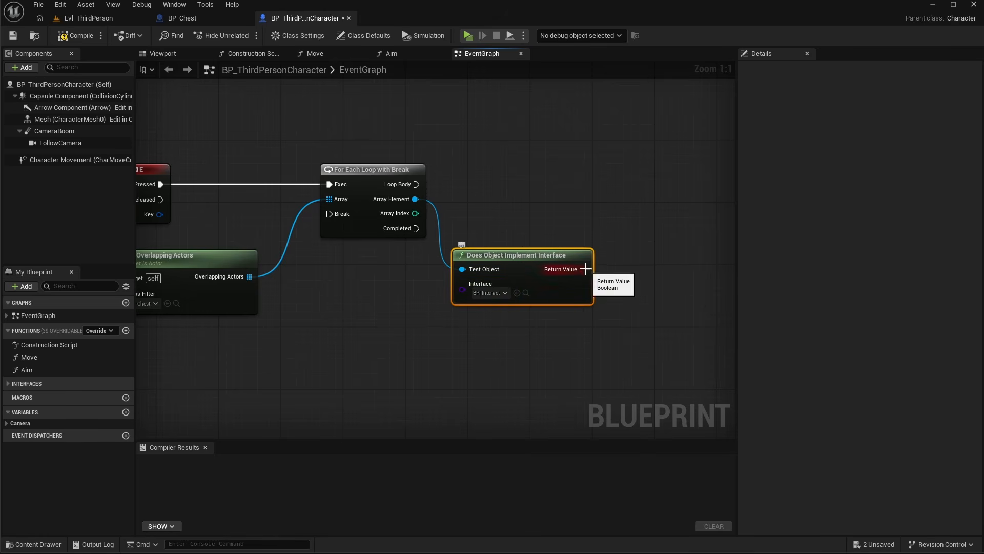
{"action": "key", "text": "b"}
{"action": "left_click", "coordinate": [614, 185]}
{"action": "left_click_drag", "start_coordinate": [584, 269], "coordinate": [417, 184]}
{"action": "left_click_drag", "start_coordinate": [647, 186], "coordinate": [627, 168]}
{"action": "right_click_drag", "start_coordinate": [643, 253], "coordinate": [466, 250]}
{"action": "left_click_drag", "start_coordinate": [238, 195], "coordinate": [587, 195]}
- Add an Interact message call targeting the array element through reroute nodes, executed from the Branch's True output
{"action": "type", "text": "rer"}
{"action": "key", "text": "Return"}
{"action": "type", "text": "rer"}
{"action": "key", "text": "Return"}
{"action": "type", "text": "interact"}
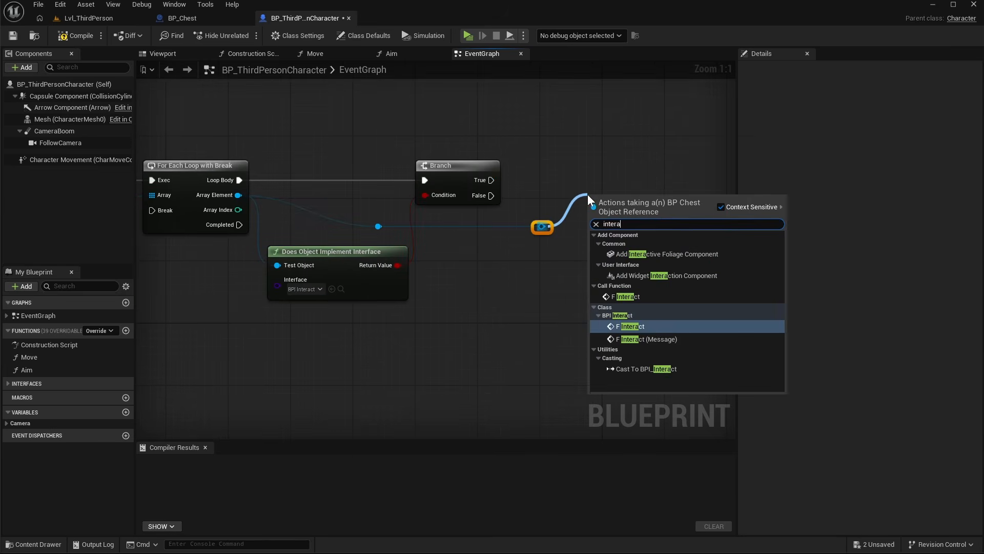
{"action": "left_click", "coordinate": [655, 334]}
{"action": "left_click_drag", "start_coordinate": [501, 180], "coordinate": [580, 180]}
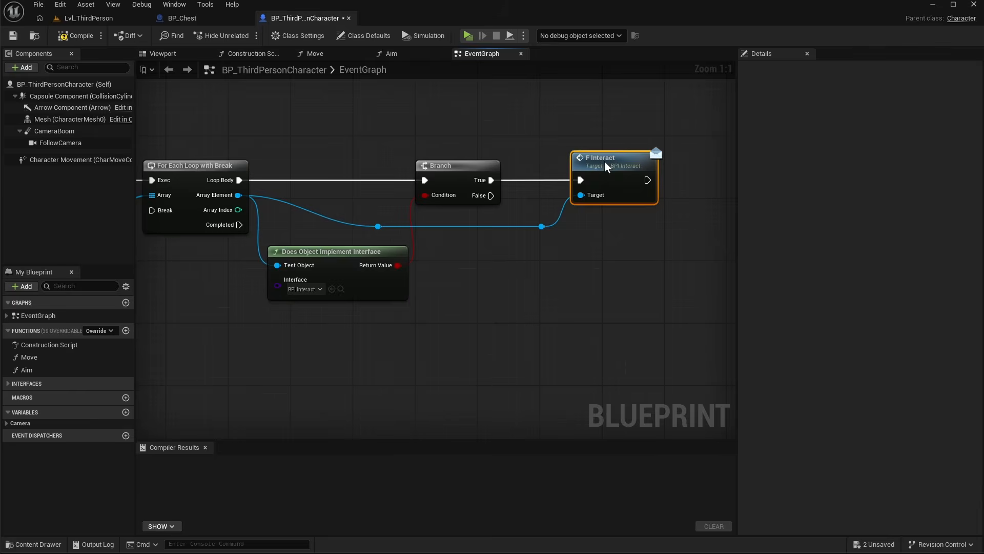
- Connect the Interact call's output back to the loop's Break input, routing the wire through reroute nodes
{"action": "right_click_drag", "start_coordinate": [551, 328], "coordinate": [604, 330]}
{"action": "scroll", "coordinate": [604, 330], "scroll_direction": "down", "scroll_amount": 1}
{"action": "left_click_drag", "start_coordinate": [690, 200], "coordinate": [256, 226]}
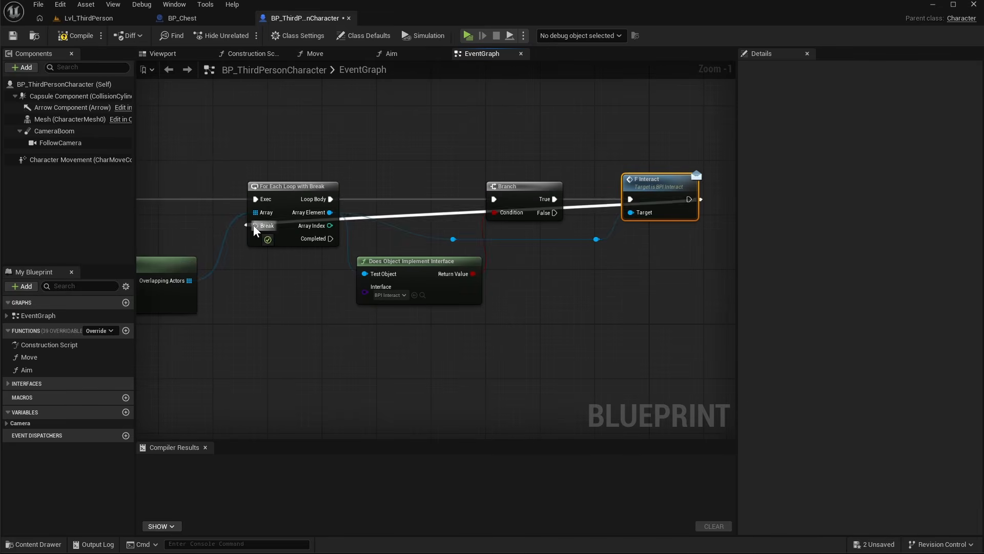
{"action": "double_click", "coordinate": [410, 213]}
{"action": "left_click_drag", "start_coordinate": [410, 213], "coordinate": [272, 326]}
{"action": "double_click", "coordinate": [354, 312]}
{"action": "left_click_drag", "start_coordinate": [354, 311], "coordinate": [677, 323]}
{"action": "right_click_drag", "start_coordinate": [388, 343], "coordinate": [541, 342]}
{"action": "left_click_drag", "start_coordinate": [306, 260], "coordinate": [285, 253]}
{"action": "right_click_drag", "start_coordinate": [565, 334], "coordinate": [387, 314]}
- Compile and save the BP_ThirdPersonCharacter Blueprint
{"action": "left_click", "coordinate": [71, 39]}
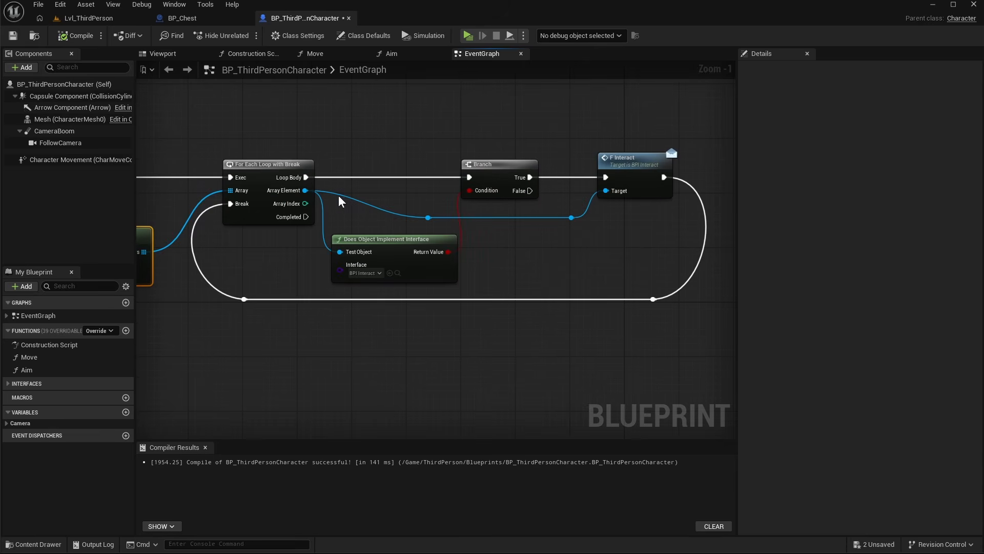
{"action": "right_click_drag", "start_coordinate": [236, 283], "coordinate": [306, 275]}
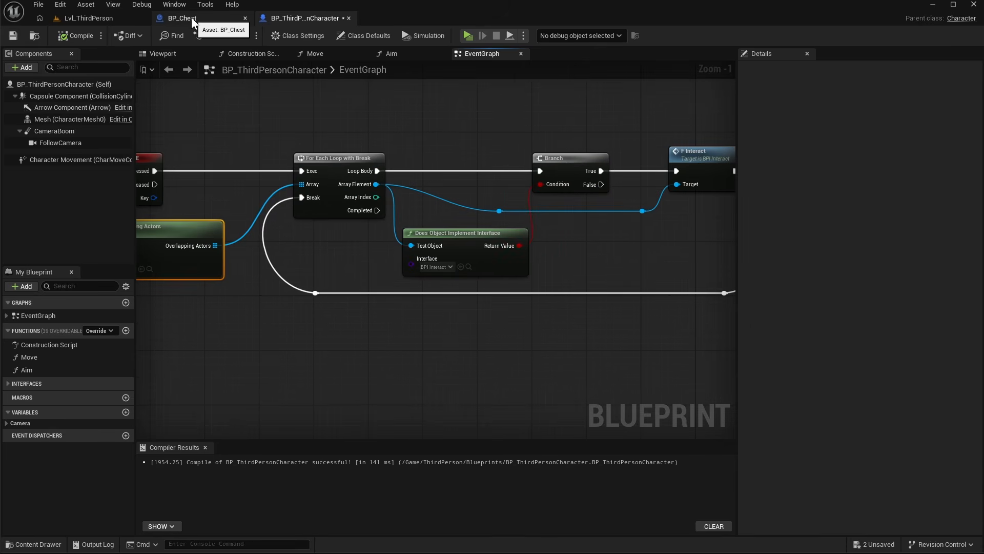
{"action": "key", "text": "ctrl+s"}
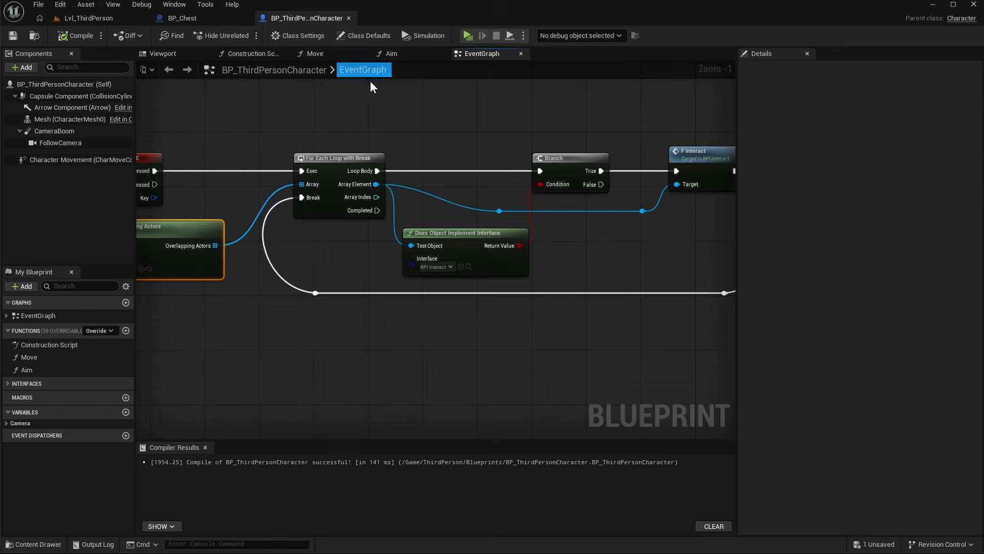
- In BP_Chest's viewport, add a Box Collision component under DefaultSceneRoot
{"action": "left_click", "coordinate": [182, 19]}
{"action": "left_click", "coordinate": [237, 53]}
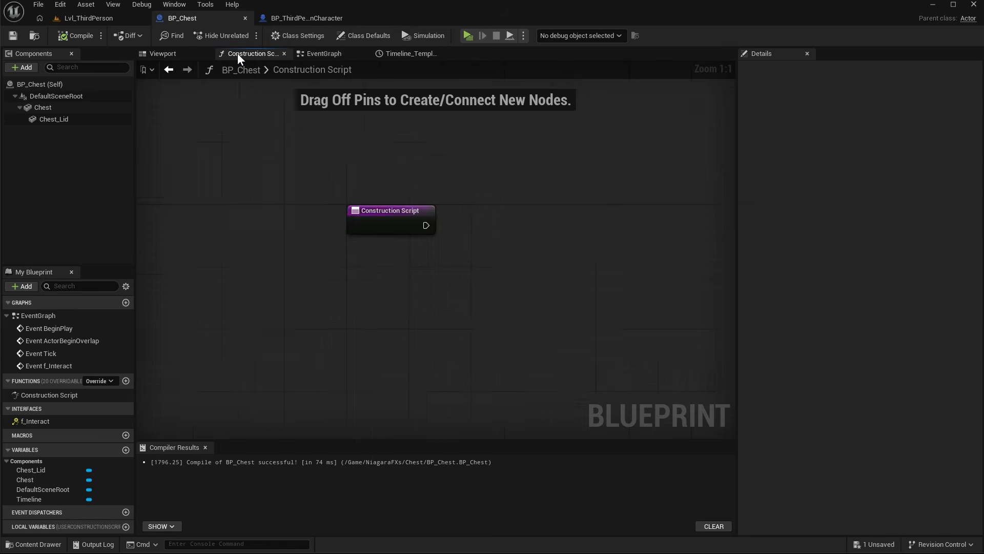
{"action": "left_click", "coordinate": [177, 53]}
{"action": "left_click", "coordinate": [54, 96]}
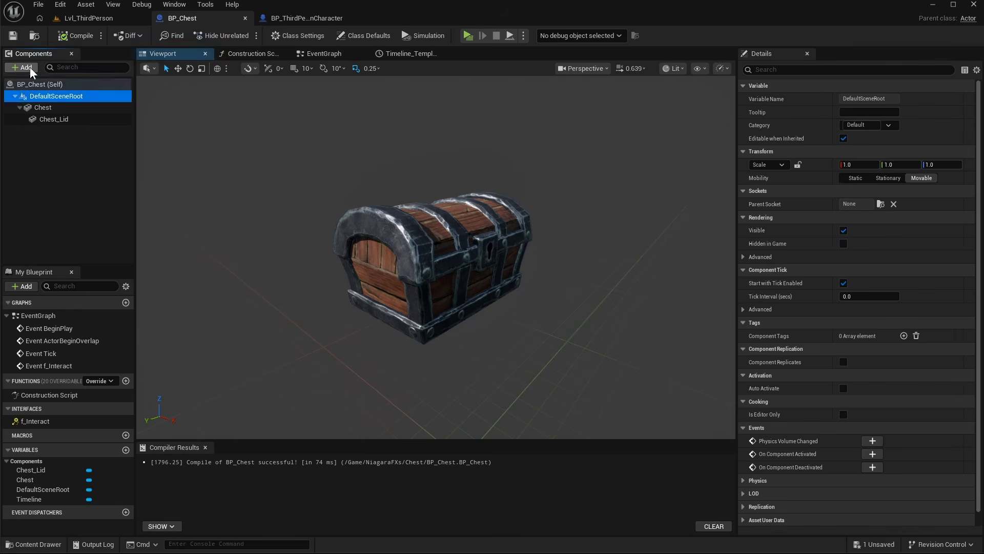
{"action": "left_click", "coordinate": [29, 66]}
{"action": "type", "text": "box"}
{"action": "left_click", "coordinate": [50, 97]}
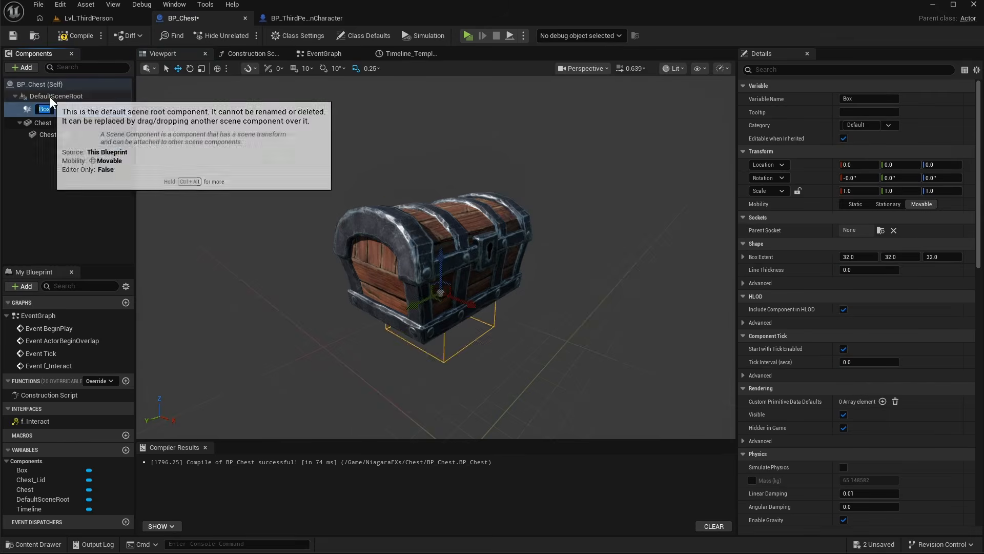
- Set the box collision's Box Extent to 100, 100, 75
{"action": "left_click", "coordinate": [858, 257]}
{"action": "type", "text": "100"}
{"action": "key", "text": "Tab"}
{"action": "type", "text": "100"}
{"action": "key", "text": "Tab"}
{"action": "type", "text": "75"}
{"action": "left_click_drag", "start_coordinate": [444, 201], "coordinate": [445, 162]}
{"action": "right_click_drag", "start_coordinate": [446, 169], "coordinate": [527, 175]}
{"action": "left_click_drag", "start_coordinate": [377, 213], "coordinate": [430, 213]}
{"action": "right_click_drag", "start_coordinate": [509, 281], "coordinate": [476, 287]}
- Set the box's Collision Presets to OverlapAllDynamic and compile BP_Chest
{"action": "left_click_drag", "start_coordinate": [979, 220], "coordinate": [979, 369]}
{"action": "left_click", "coordinate": [868, 340]}
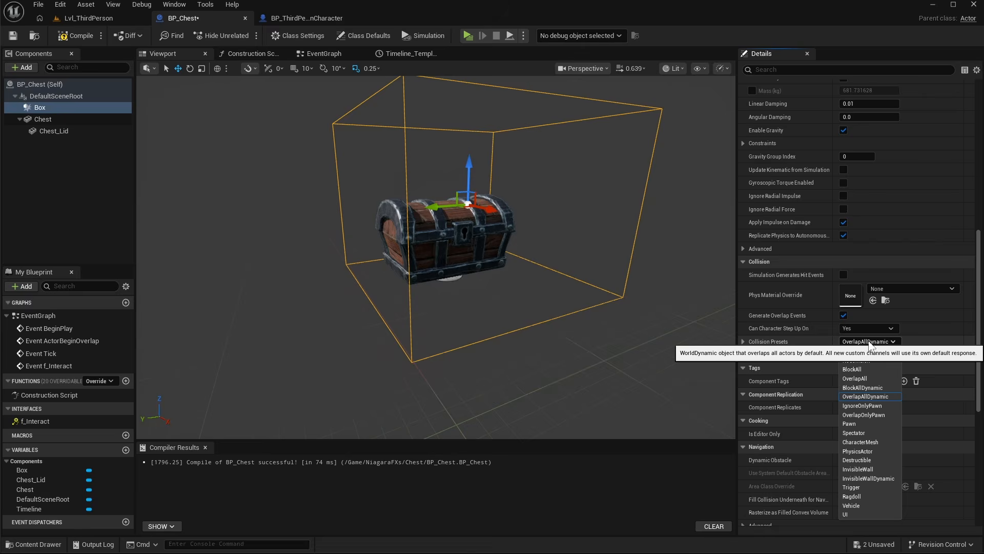
{"action": "left_click", "coordinate": [870, 340]}
{"action": "left_click", "coordinate": [73, 37]}
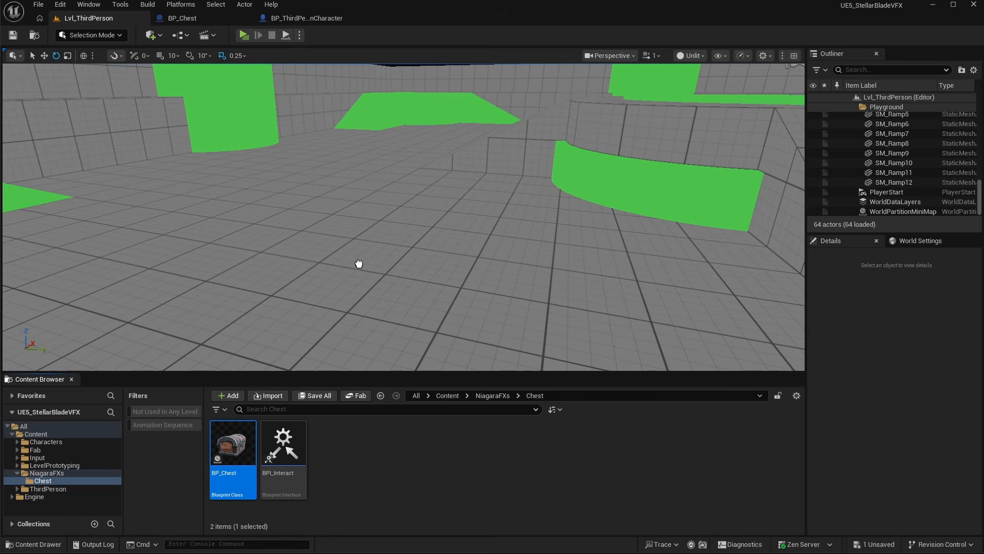
- Play the level, walk the character to the chest and open it with E to test the interaction
{"action": "left_click_drag", "start_coordinate": [359, 263], "coordinate": [318, 226]}
{"action": "left_click", "coordinate": [245, 35]}
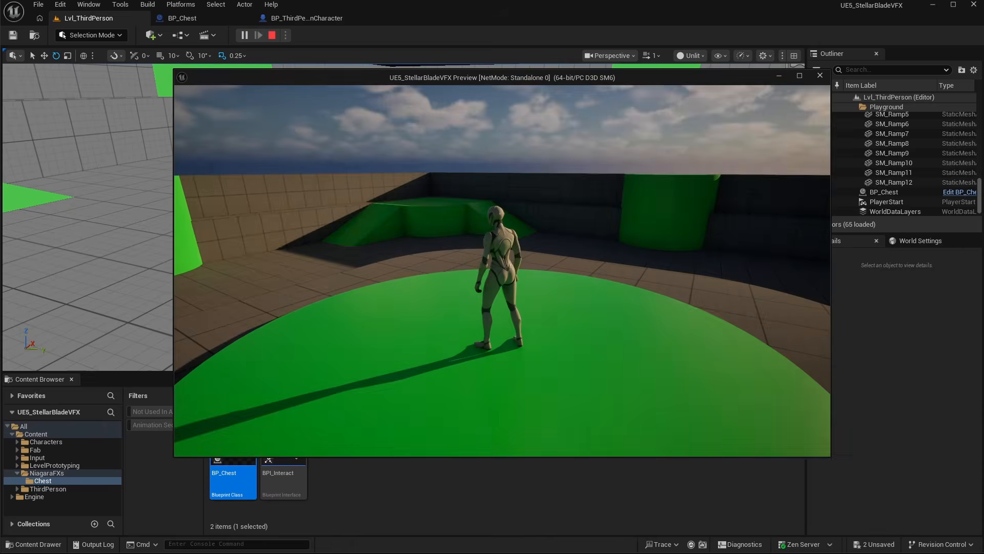
{"action": "key", "text": "w"}
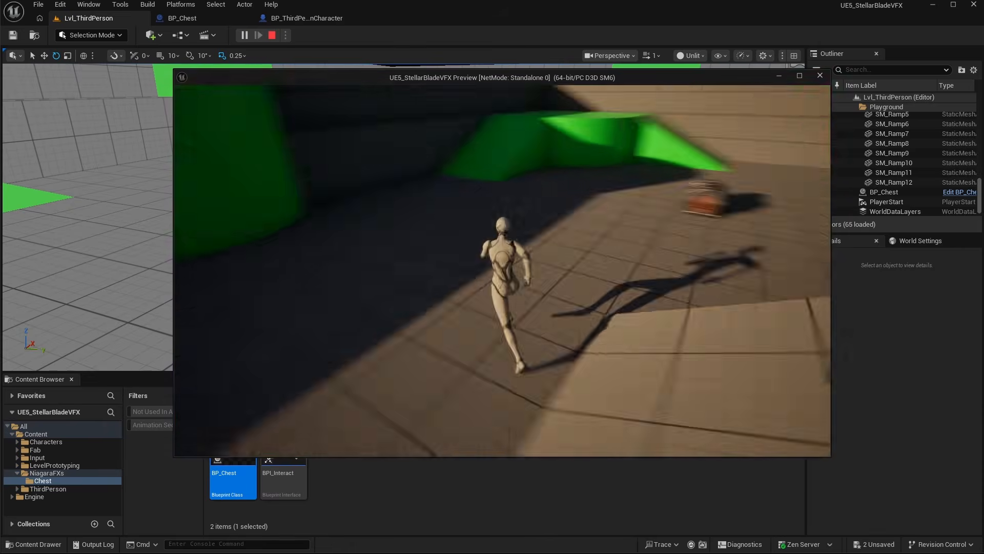
{"action": "key", "text": "w"}
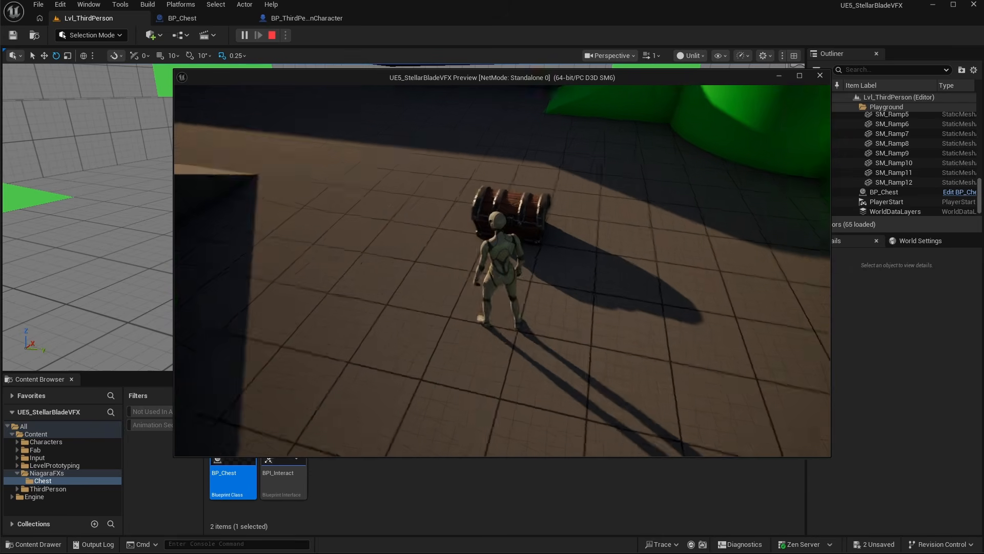
{"action": "key", "text": "e"}
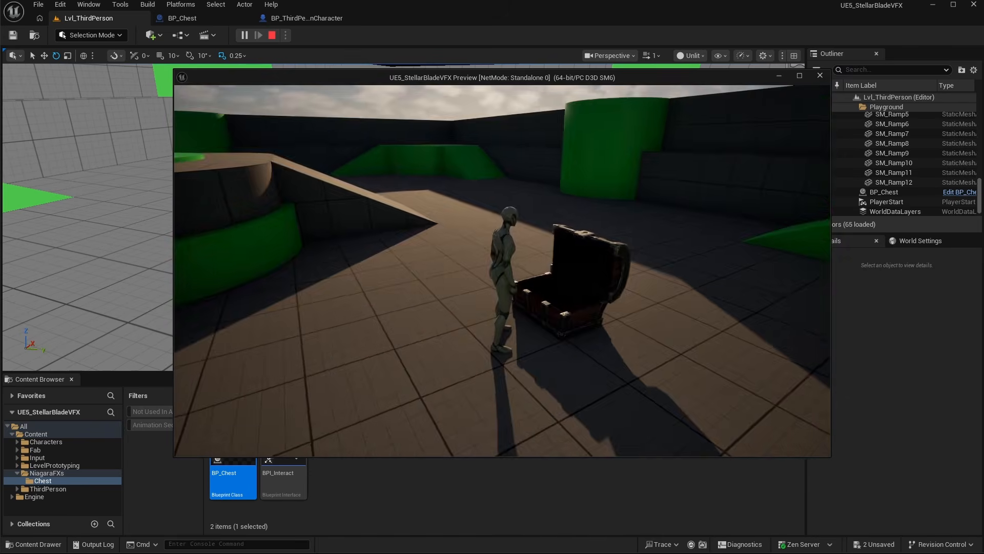
{"action": "key", "text": "w"}
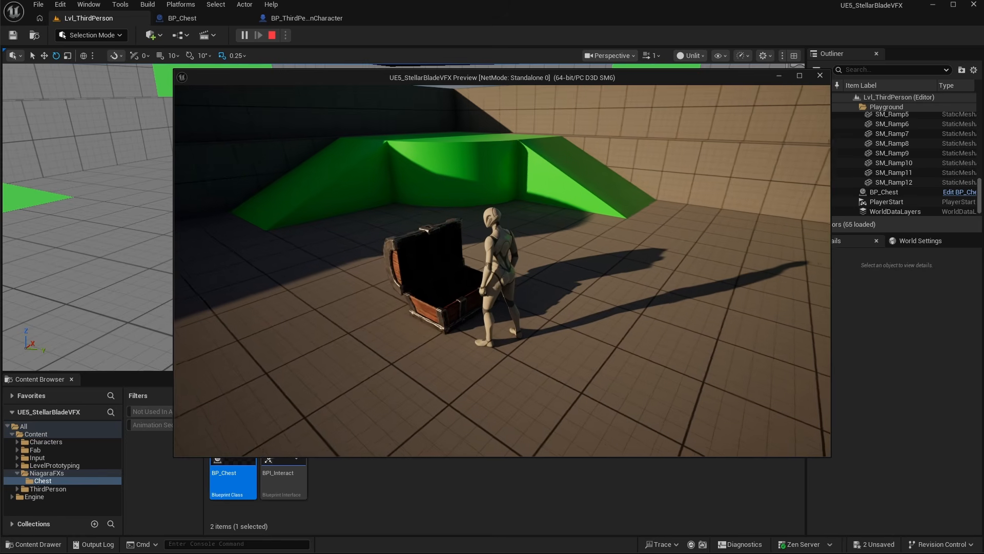
{"action": "key", "text": "Escape"}
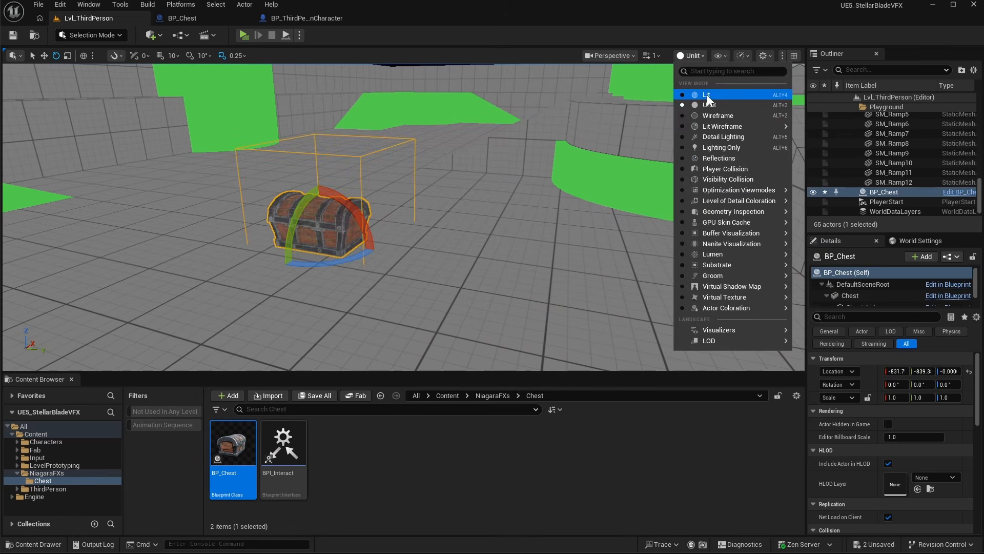
- Switch the level viewport's view mode to Lit
{"action": "left_click", "coordinate": [707, 95]}
{"action": "right_click_drag", "start_coordinate": [406, 255], "coordinate": [397, 261]}
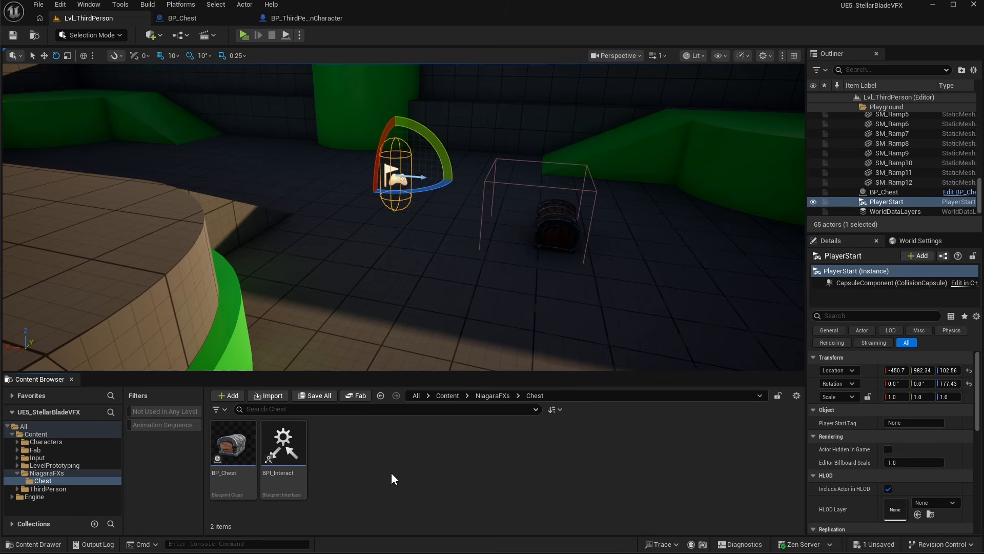
- Create a Niagara System in the Chest folder from the Fountain emitter and name it NS_ChestOpening
{"action": "right_click", "coordinate": [392, 471]}
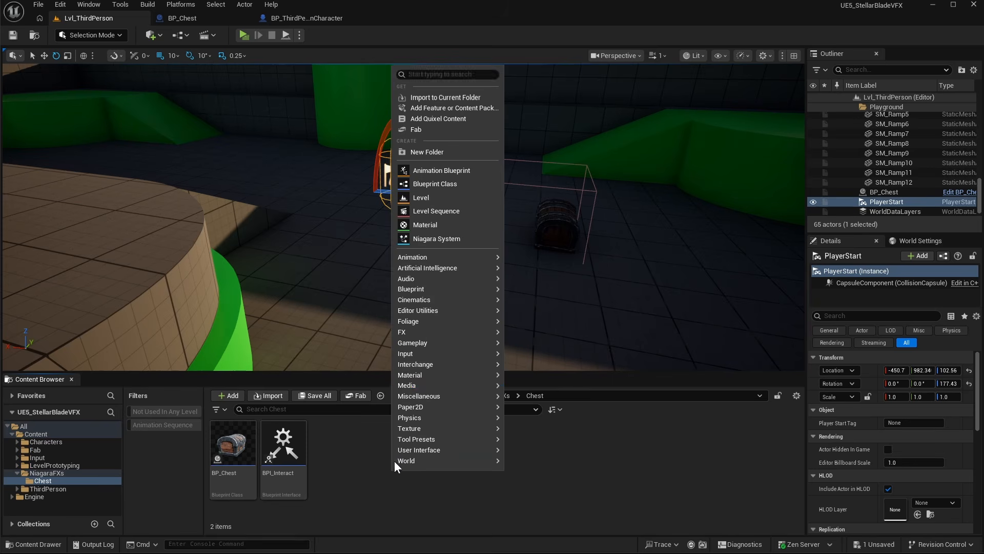
{"action": "left_click", "coordinate": [432, 239]}
{"action": "left_click_drag", "start_coordinate": [29, 134], "coordinate": [366, 94]}
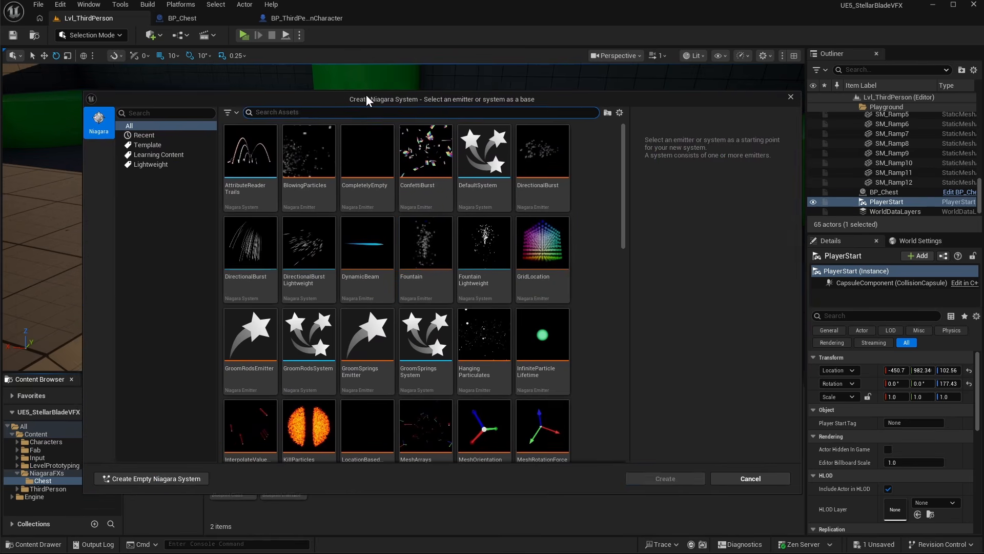
{"action": "left_click", "coordinate": [386, 232]}
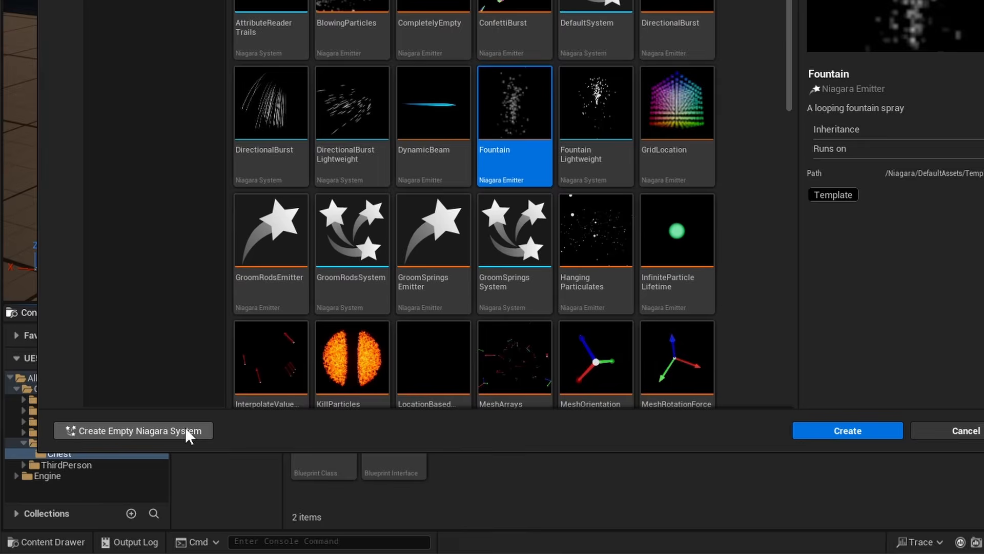
{"action": "left_click", "coordinate": [176, 438]}
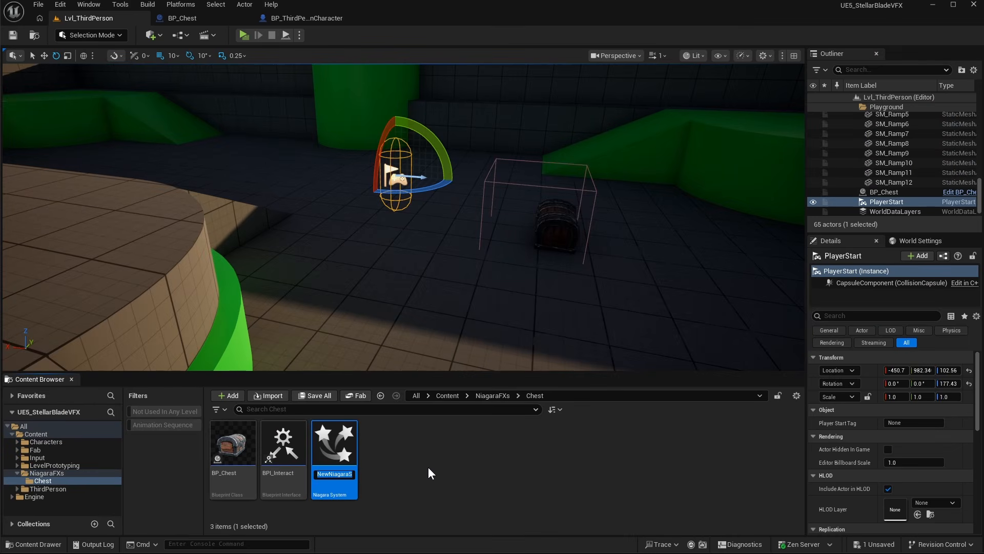
{"action": "type", "text": "NS_ChestOpening"}
{"action": "key", "text": "Return"}
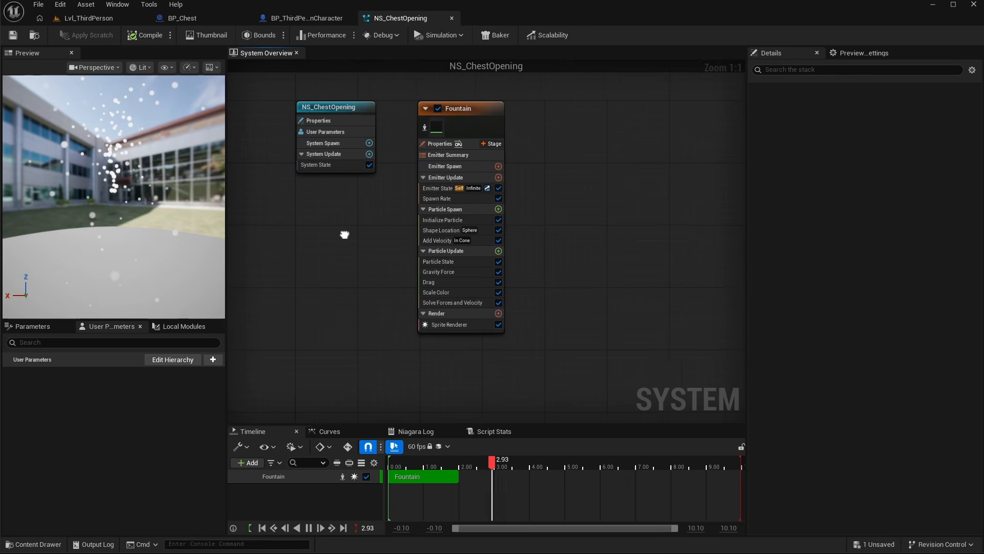
- Open NS_ChestOpening and delete the Fountain emitter's Scale Color, Drag, Gravity Force, Add Velocity and Shape Location modules
{"action": "right_click_drag", "start_coordinate": [344, 234], "coordinate": [339, 240]}
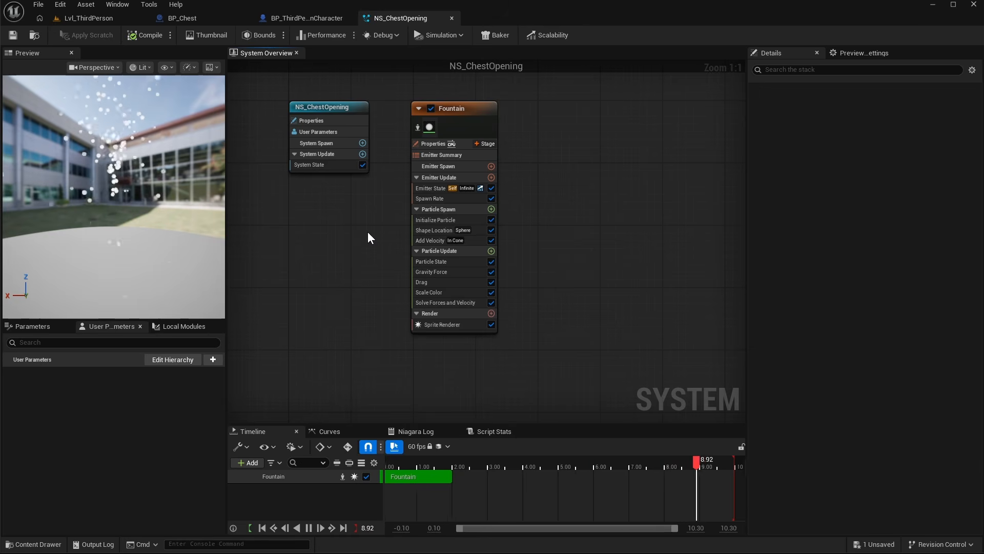
{"action": "right_click_drag", "start_coordinate": [535, 191], "coordinate": [514, 183]}
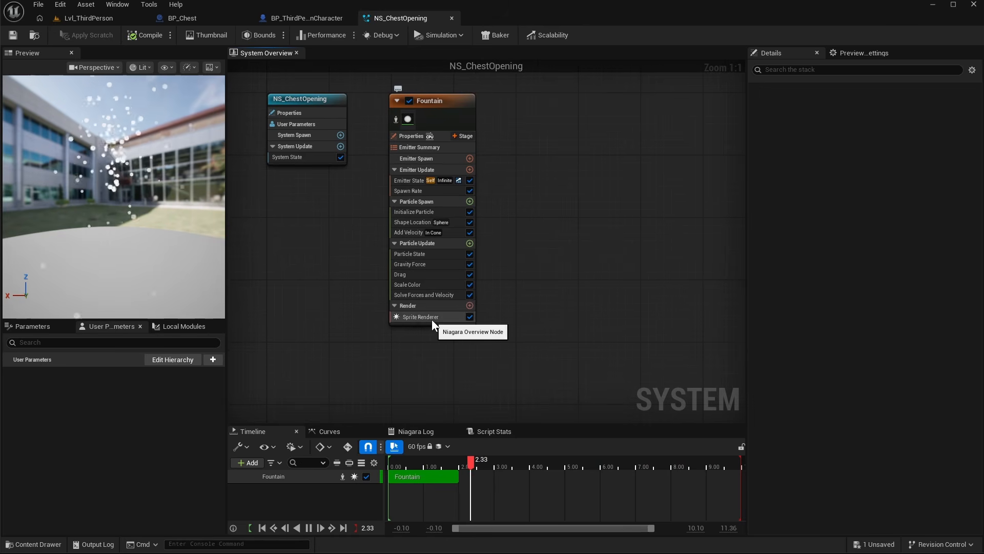
{"action": "left_click", "coordinate": [451, 285]}
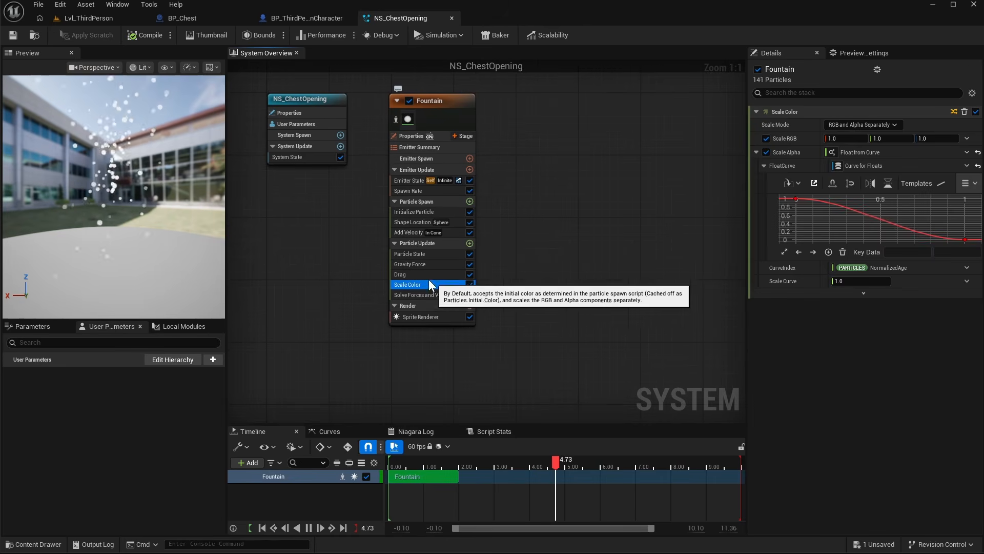
{"action": "key", "text": "Delete"}
{"action": "left_click", "coordinate": [414, 273]}
{"action": "key", "text": "Delete"}
{"action": "left_click", "coordinate": [416, 266]}
{"action": "key", "text": "Delete"}
{"action": "left_click", "coordinate": [415, 232]}
{"action": "key", "text": "Delete"}
{"action": "left_click", "coordinate": [413, 221]}
{"action": "key", "text": "Delete"}
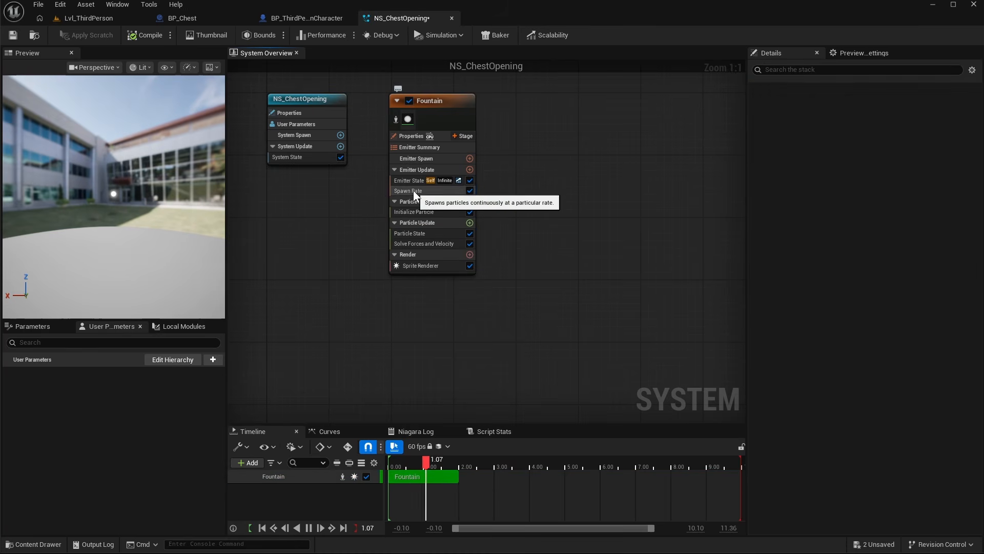
- Replace the Spawn Rate module with Spawn Burst Instantaneous in the emitter's Emitter Update stage
{"action": "left_click", "coordinate": [445, 191]}
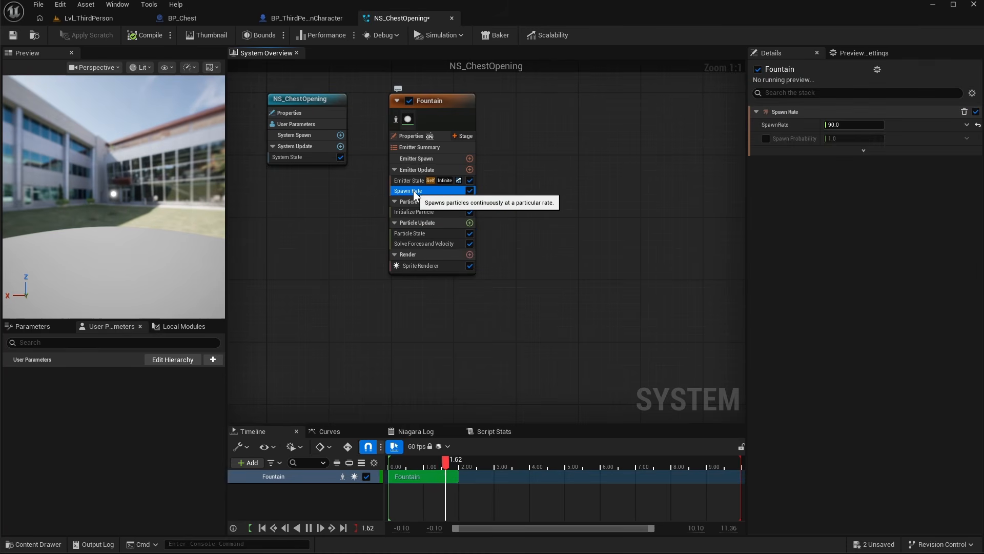
{"action": "key", "text": "Delete"}
{"action": "left_click", "coordinate": [469, 170]}
{"action": "left_click", "coordinate": [327, 259]}
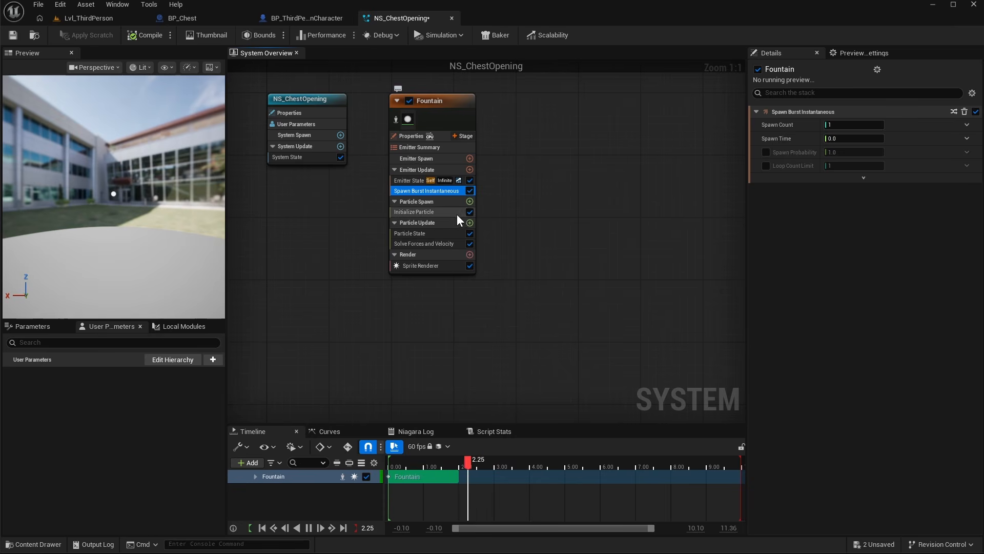
- Replace the emitter's Sprite Renderer with a Mesh Renderer
{"action": "left_click", "coordinate": [449, 266]}
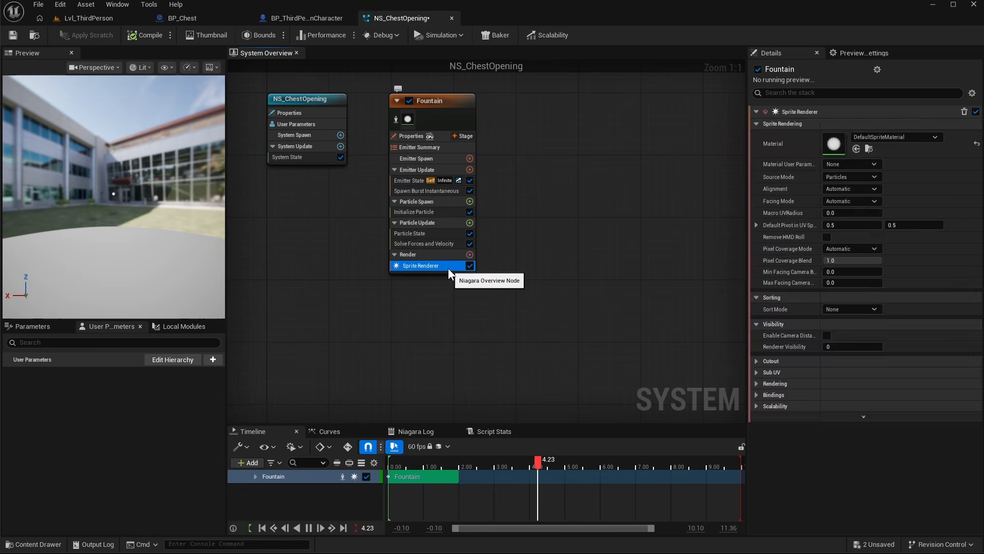
{"action": "key", "text": "Delete"}
{"action": "left_click", "coordinate": [470, 243]}
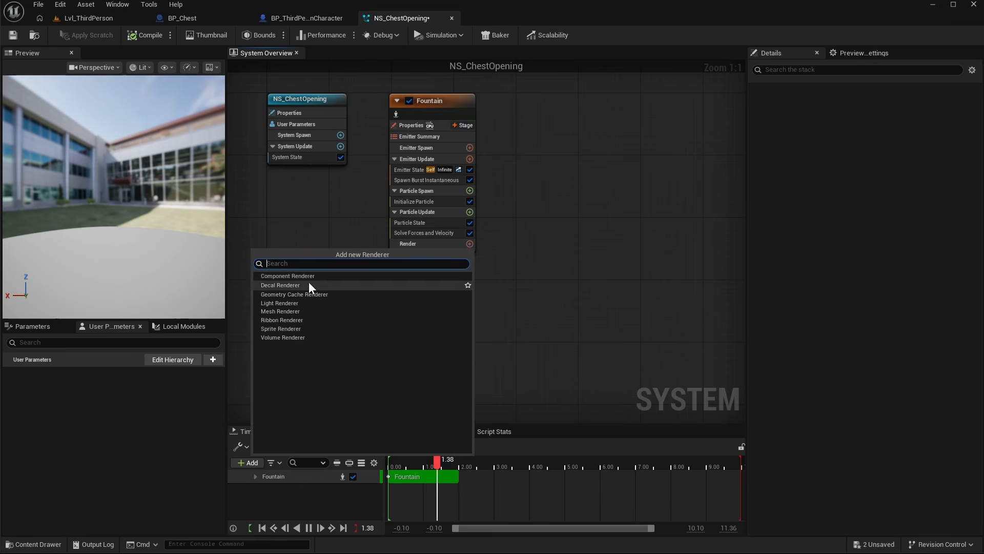
{"action": "left_click", "coordinate": [286, 311]}
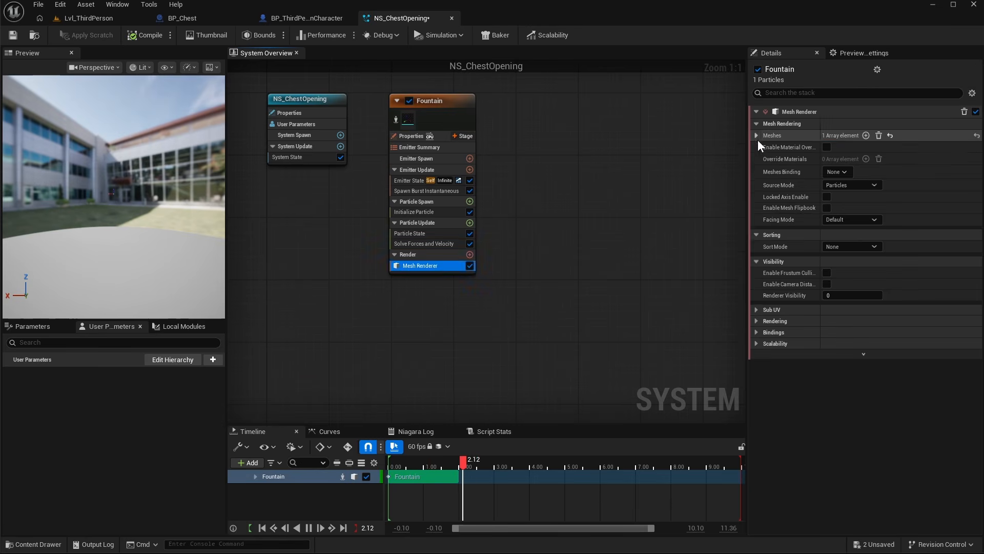
- Assign the Chest static mesh to the Mesh Renderer's Meshes array
{"action": "left_click", "coordinate": [875, 148]}
{"action": "type", "text": "chest"}
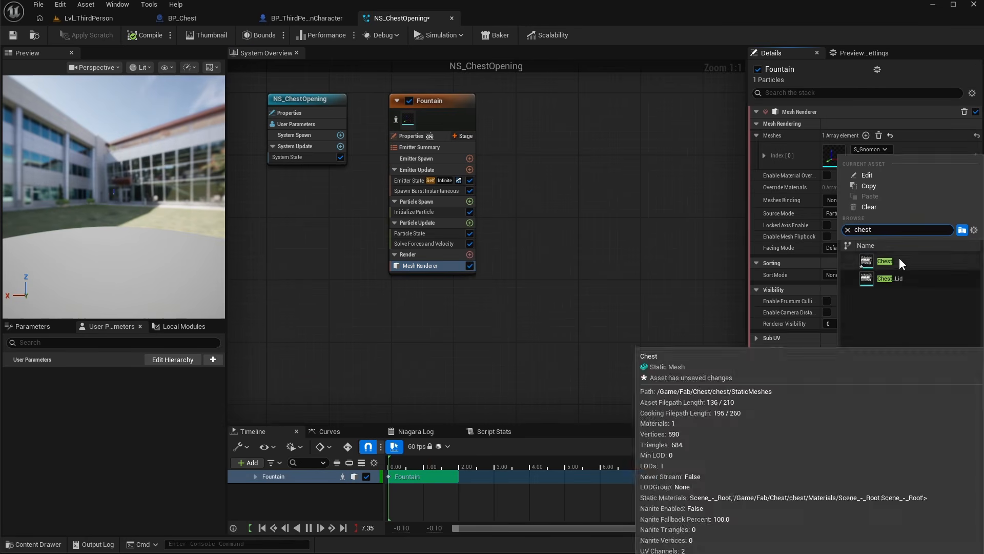
{"action": "left_click", "coordinate": [899, 257]}
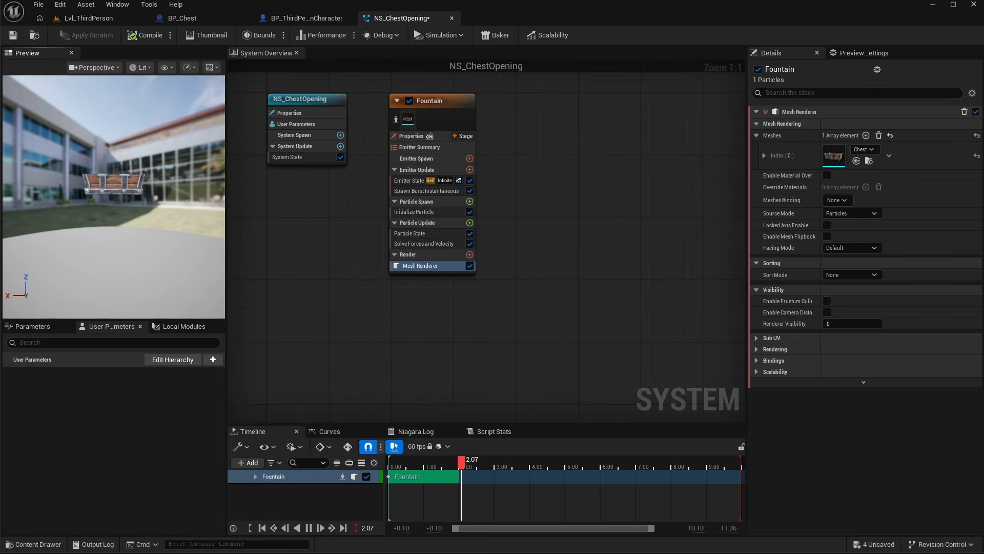
{"action": "scroll", "coordinate": [149, 204], "scroll_direction": "up", "scroll_amount": 4}
{"action": "left_click_drag", "start_coordinate": [149, 184], "coordinate": [197, 239]}
{"action": "left_click_drag", "start_coordinate": [131, 236], "coordinate": [202, 238]}
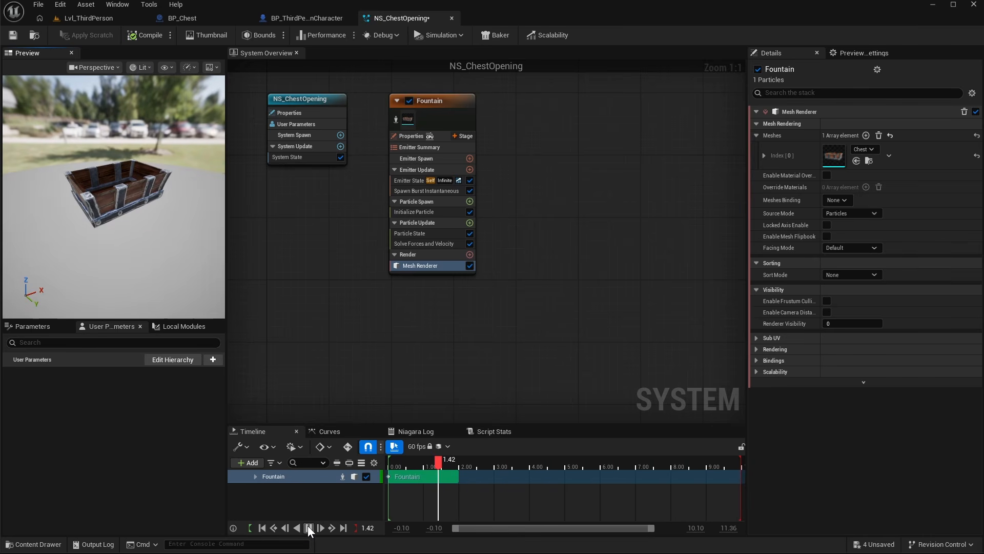
- Set the Initialize Particle module's Lifetime Mode to Direct Set
{"action": "left_click", "coordinate": [416, 211]}
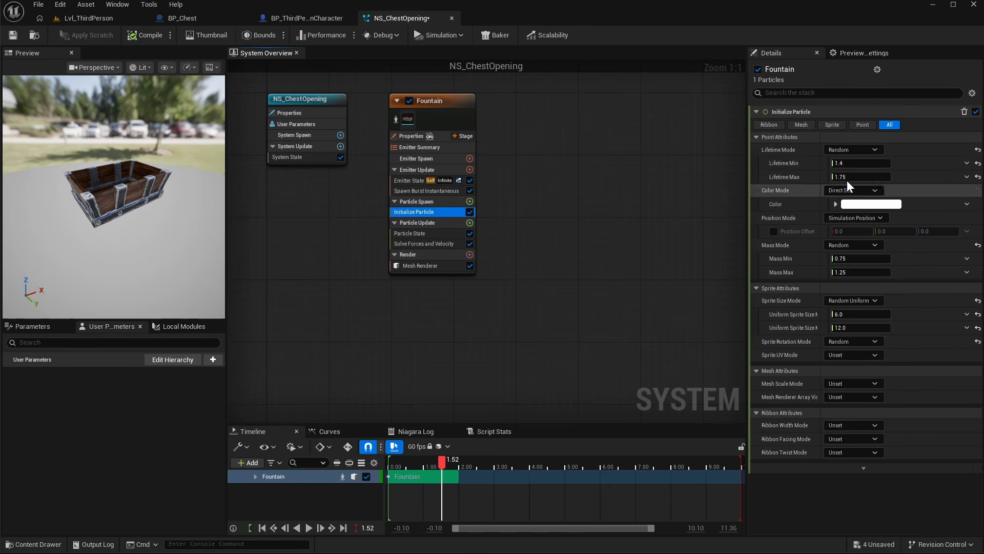
{"action": "left_click", "coordinate": [851, 151]}
{"action": "left_click", "coordinate": [851, 164]}
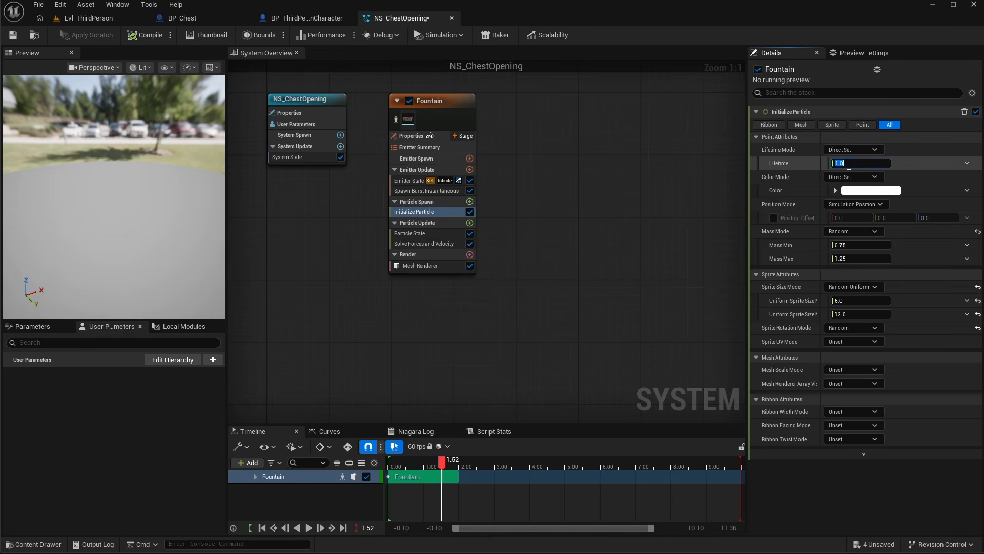
- Add a second emitter to the system from the Fountain template
{"action": "left_click", "coordinate": [407, 180]}
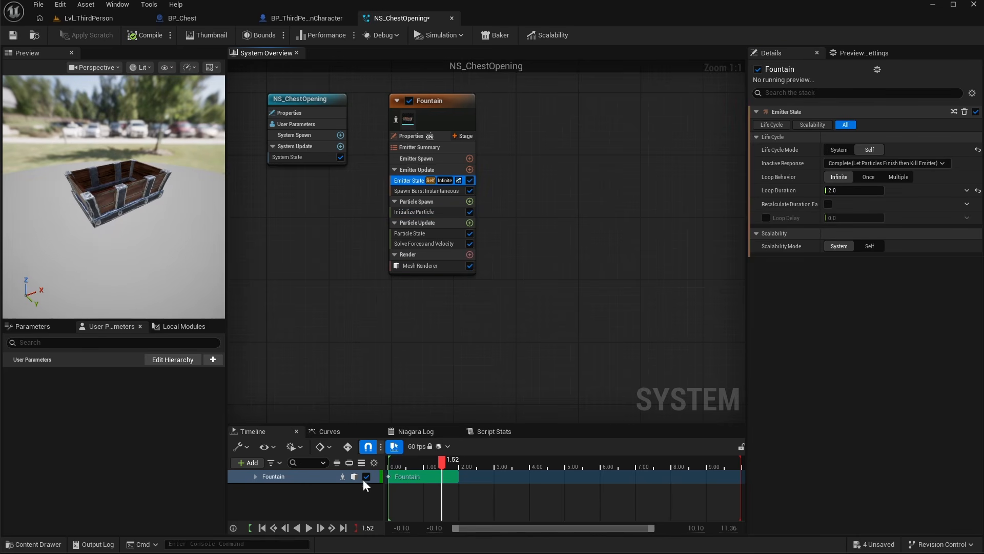
{"action": "left_click_drag", "start_coordinate": [158, 169], "coordinate": [141, 192]}
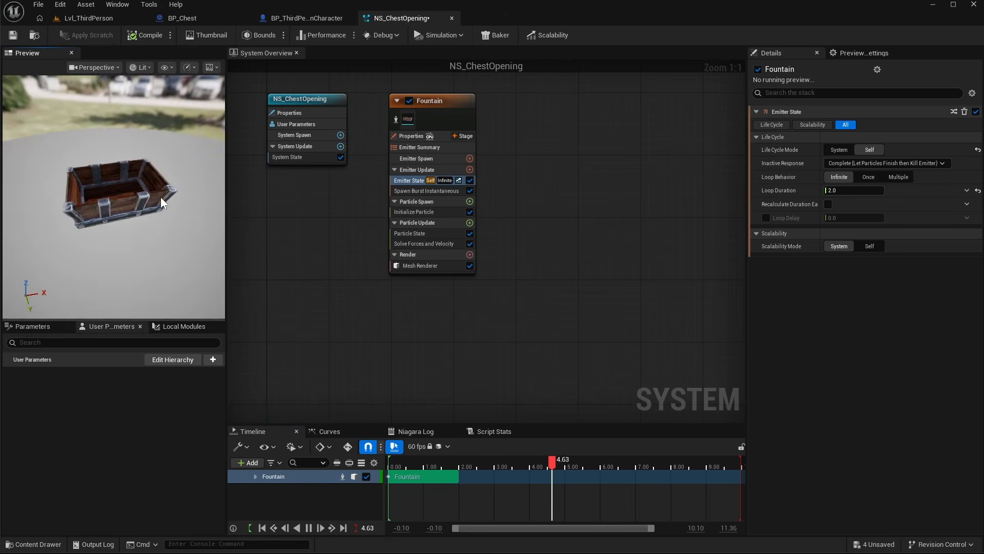
{"action": "right_click_drag", "start_coordinate": [531, 241], "coordinate": [489, 241]}
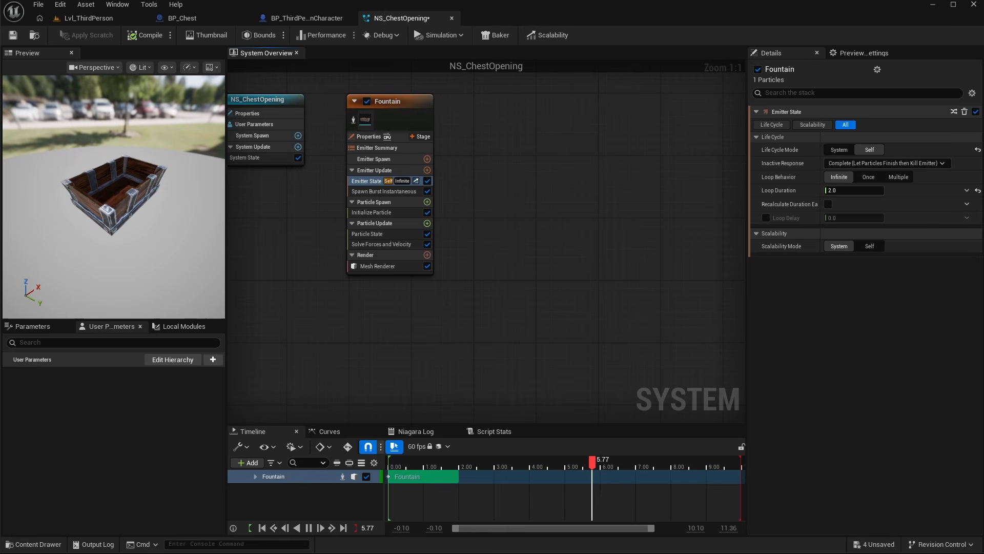
{"action": "right_click", "coordinate": [515, 131]}
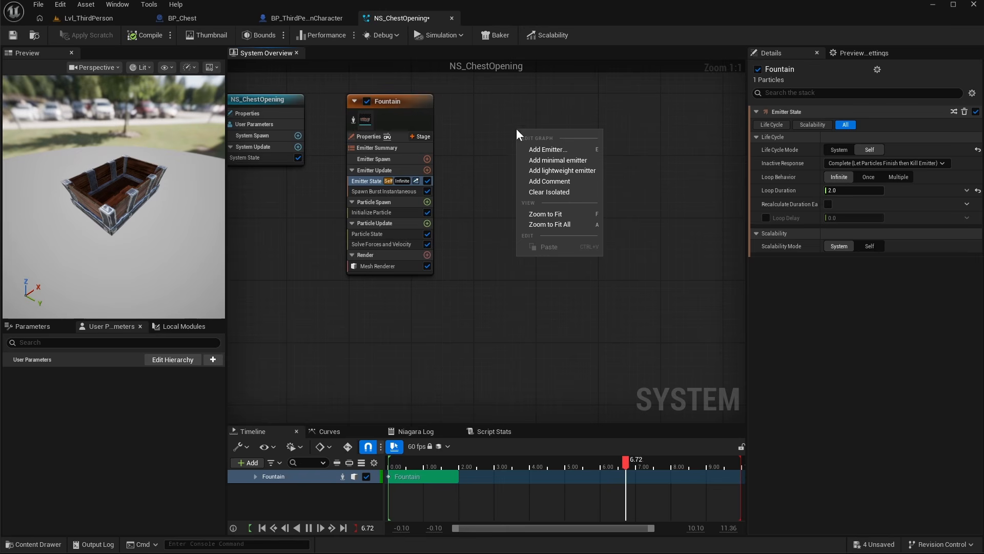
{"action": "left_click", "coordinate": [551, 151]}
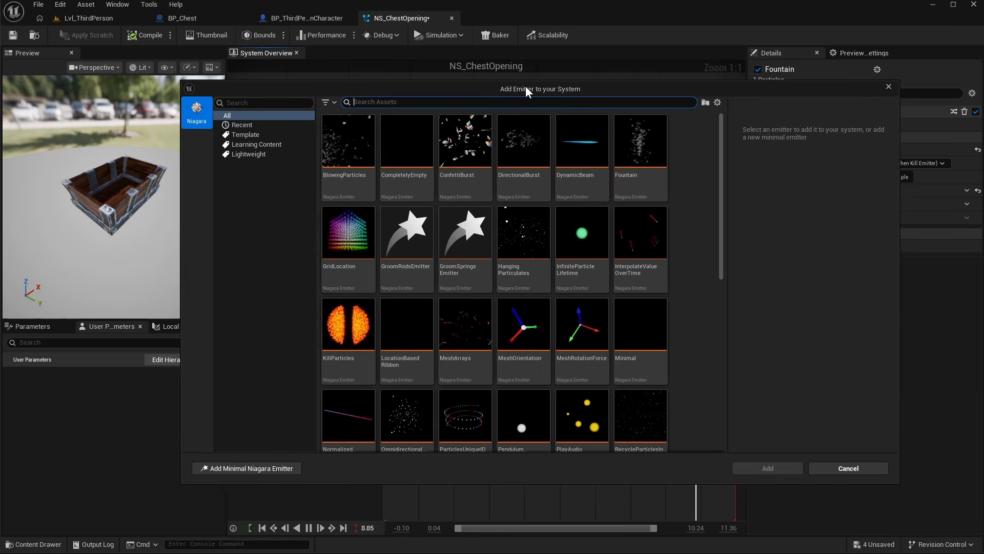
{"action": "left_click", "coordinate": [640, 148]}
{"action": "left_click", "coordinate": [768, 468]}
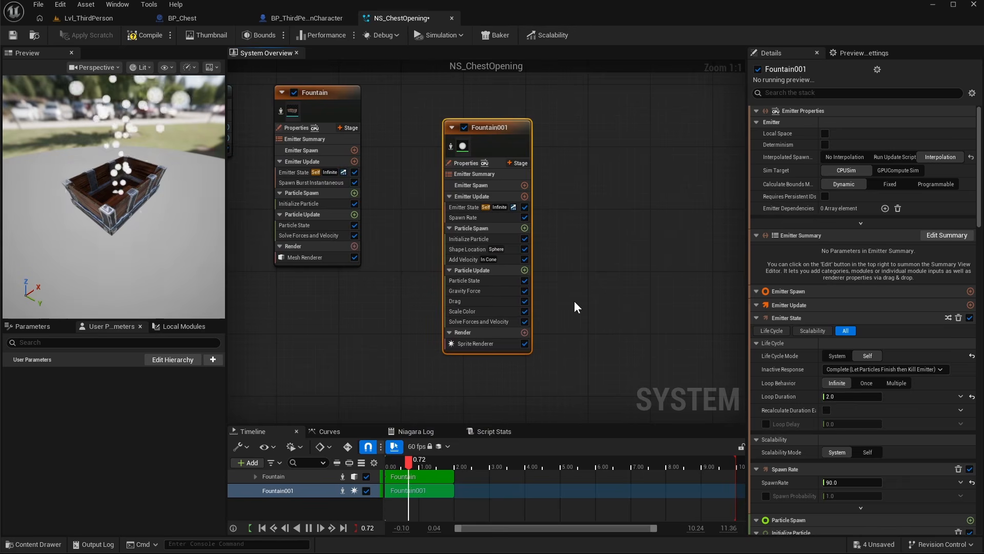
- Disable the new emitter's Drag, Gravity Force, Scale Color and Add Velocity modules
{"action": "right_click_drag", "start_coordinate": [558, 205], "coordinate": [536, 198]}
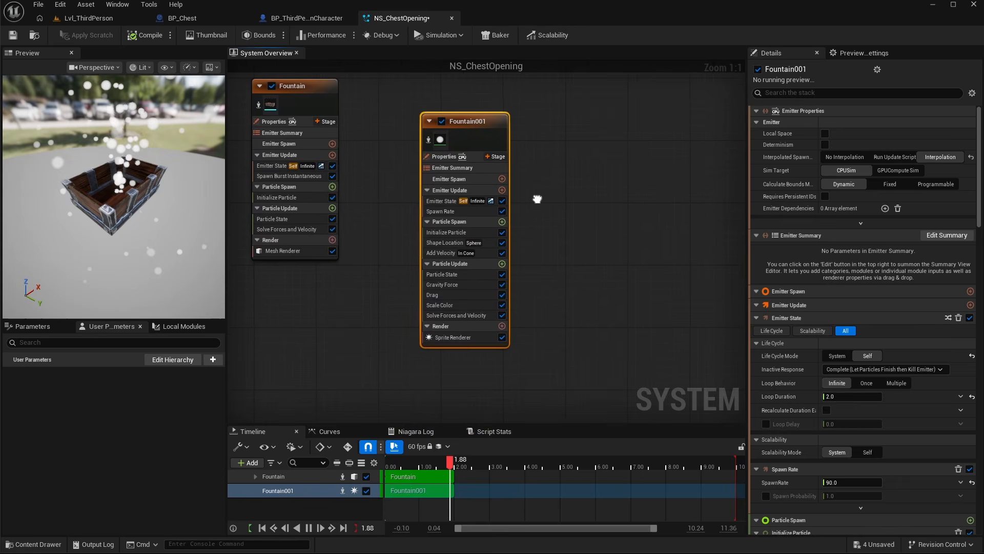
{"action": "left_click", "coordinate": [503, 296]}
{"action": "left_click", "coordinate": [503, 286]}
{"action": "left_click", "coordinate": [501, 306]}
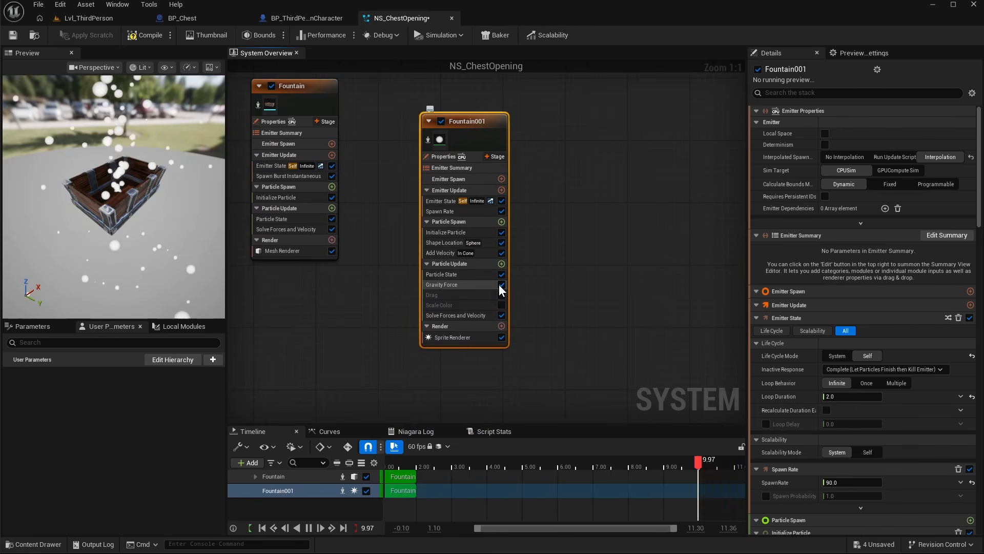
{"action": "left_click", "coordinate": [501, 252]}
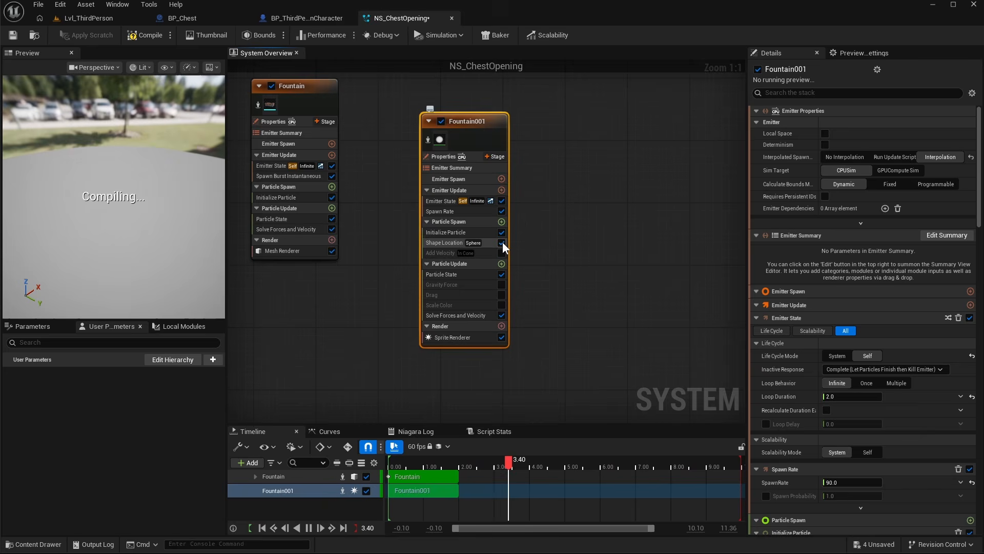
- Set the new emitter's Spawn Rate to 30
{"action": "left_click", "coordinate": [472, 210]}
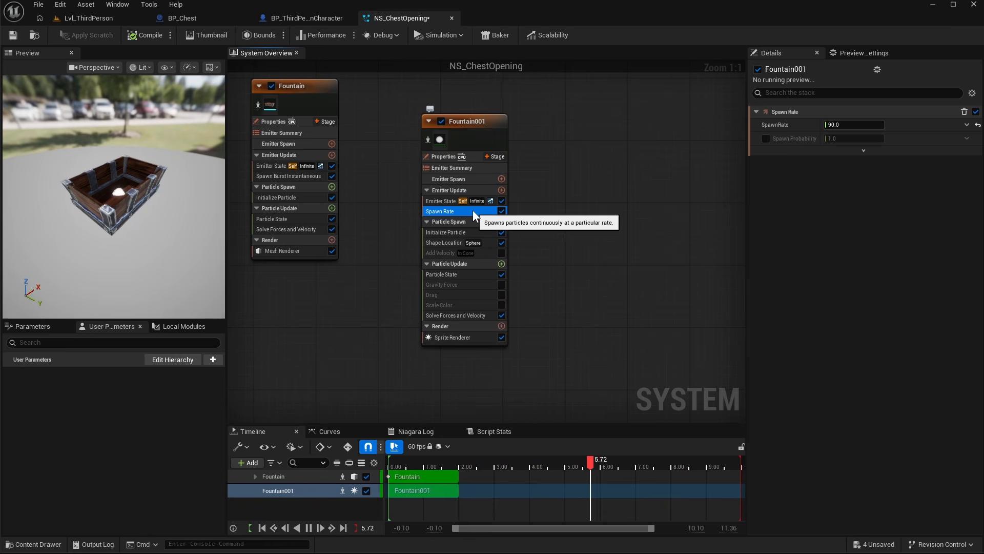
{"action": "left_click", "coordinate": [853, 125]}
{"action": "type", "text": "30"}
{"action": "key", "text": "Return"}
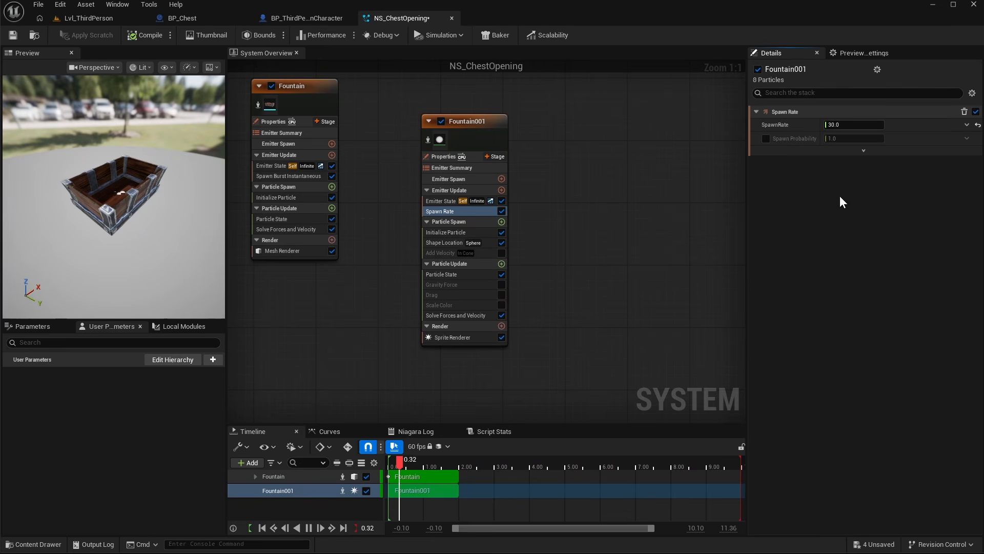
- Change the Shape Location primitive to Box / Plane in Plane mode
{"action": "left_click", "coordinate": [447, 242]}
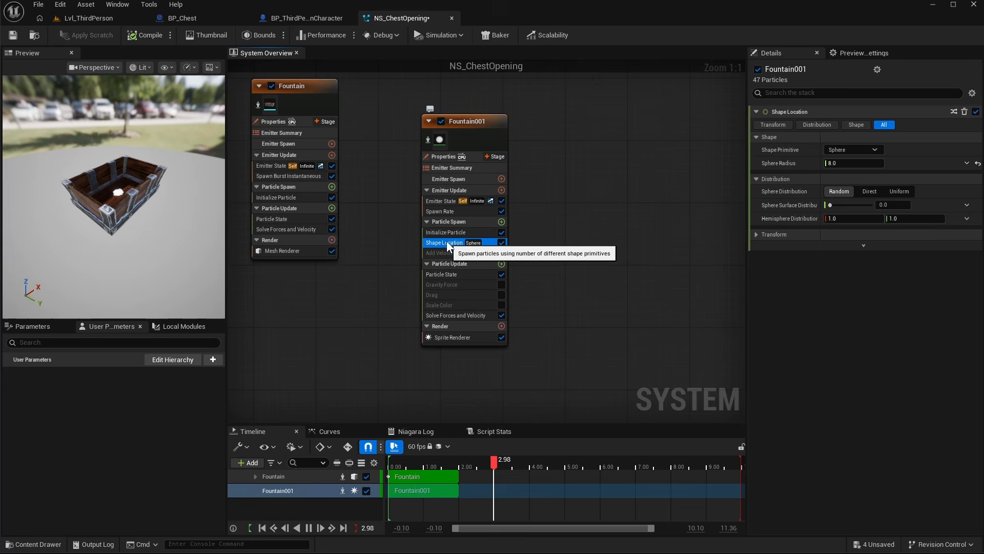
{"action": "left_click", "coordinate": [835, 148]}
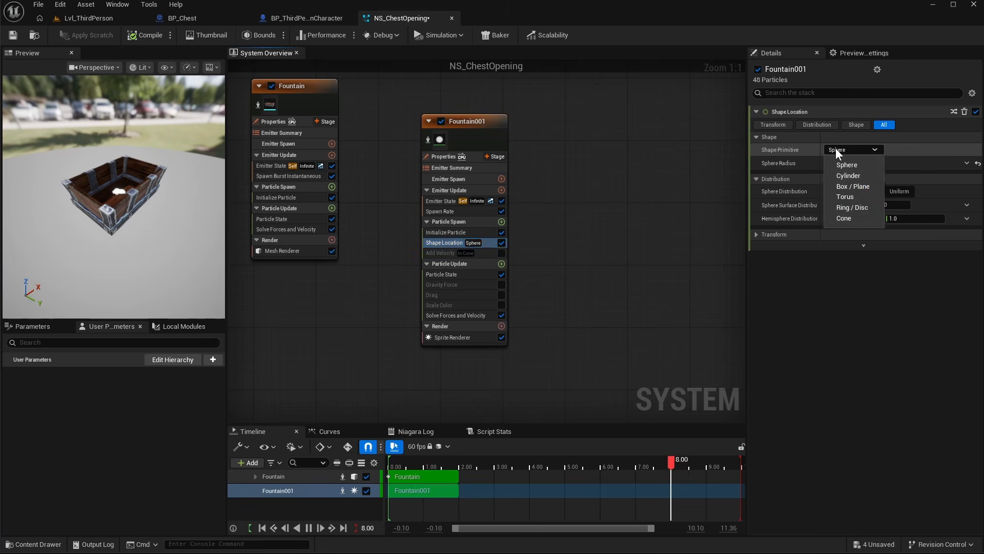
{"action": "left_click", "coordinate": [847, 189]}
{"action": "left_click", "coordinate": [870, 165]}
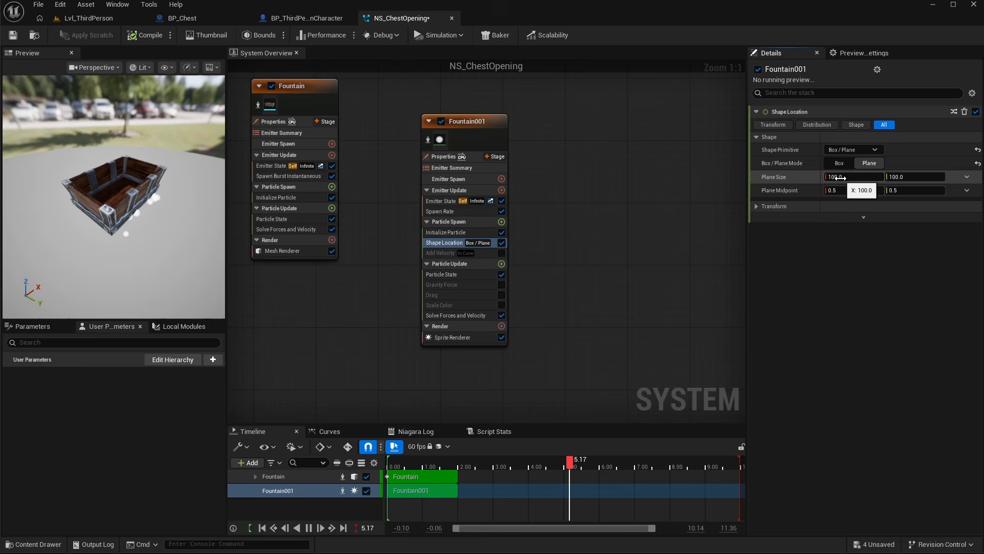
- Offset the spawn shape 30 units in Z in the Shape Location transform
{"action": "left_click_drag", "start_coordinate": [131, 259], "coordinate": [161, 290]}
{"action": "left_click_drag", "start_coordinate": [153, 181], "coordinate": [157, 149]}
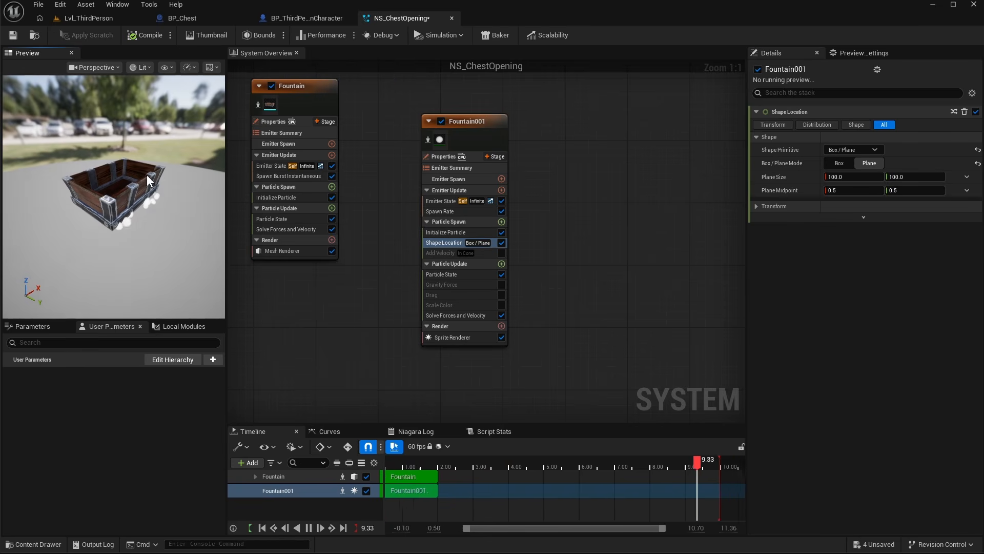
{"action": "left_click", "coordinate": [756, 206]}
{"action": "left_click", "coordinate": [853, 286]}
{"action": "left_click", "coordinate": [862, 312]}
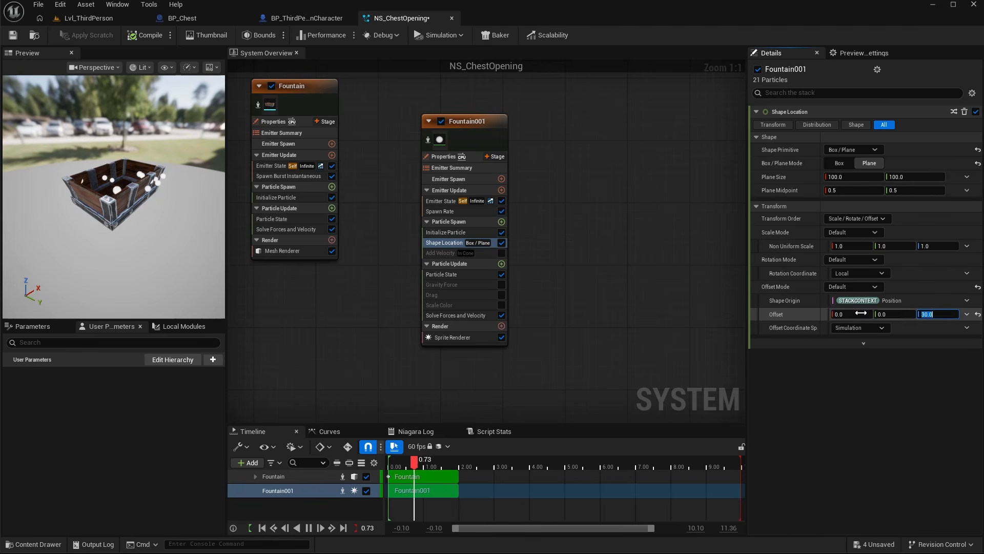
- Set the plane's X size to 90 and start editing its Y size
{"action": "left_click", "coordinate": [871, 177]}
{"action": "type", "text": "90"}
{"action": "left_click", "coordinate": [895, 177]}
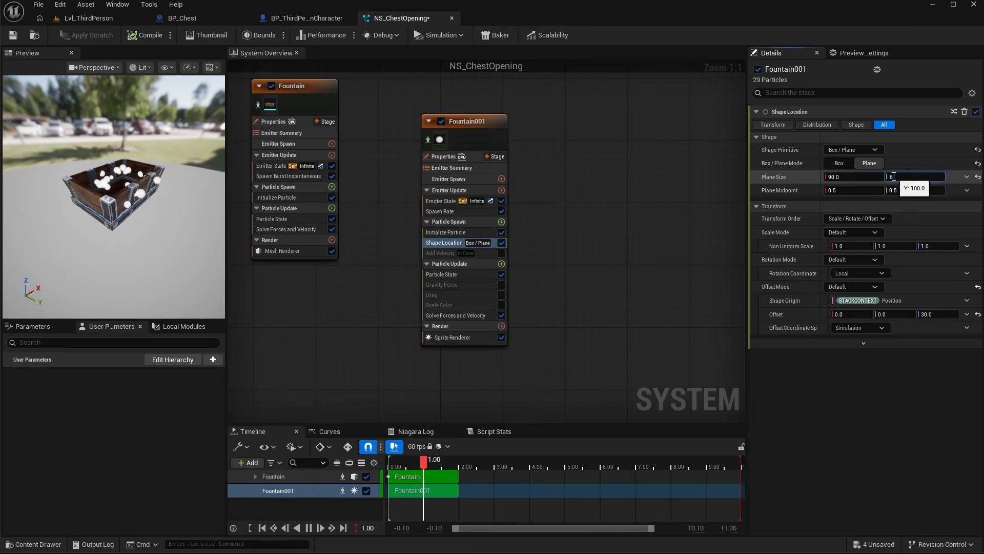
- Re-enable Add Velocity, set its mode to From Point and its minimum speed to 60
{"action": "left_click", "coordinate": [435, 253]}
{"action": "left_click", "coordinate": [499, 253]}
{"action": "left_click", "coordinate": [854, 125]}
{"action": "left_click", "coordinate": [854, 151]}
{"action": "mouse_move", "coordinate": [149, 190]}
{"action": "right_mouse_down"}
{"action": "mouse_move", "coordinate": [149, 179]}
{"action": "mouse_move", "coordinate": [149, 205]}
{"action": "right_mouse_up"}
{"action": "mouse_move", "coordinate": [148, 190]}
{"action": "middle_mouse_down"}
{"action": "mouse_move", "coordinate": [149, 180]}
{"action": "mouse_move", "coordinate": [149, 190]}
{"action": "middle_mouse_up"}
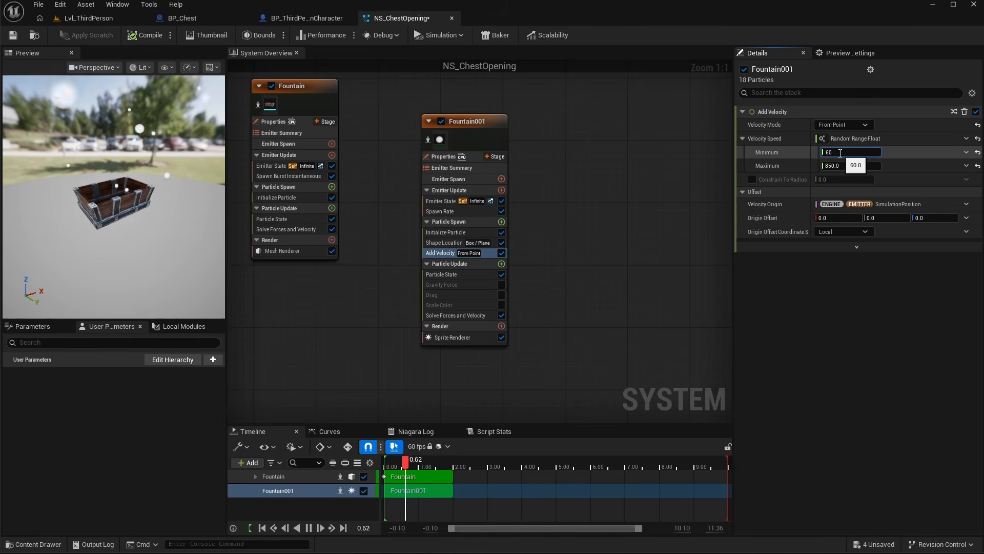
- Set the Add Velocity maximum speed to 85
{"action": "left_click", "coordinate": [838, 166]}
{"action": "type", "text": "85"}
{"action": "key", "text": "Return"}
- Set the new emitter's particle lifetime range to 1.2 minimum and 1.8 maximum
{"action": "left_click", "coordinate": [445, 232]}
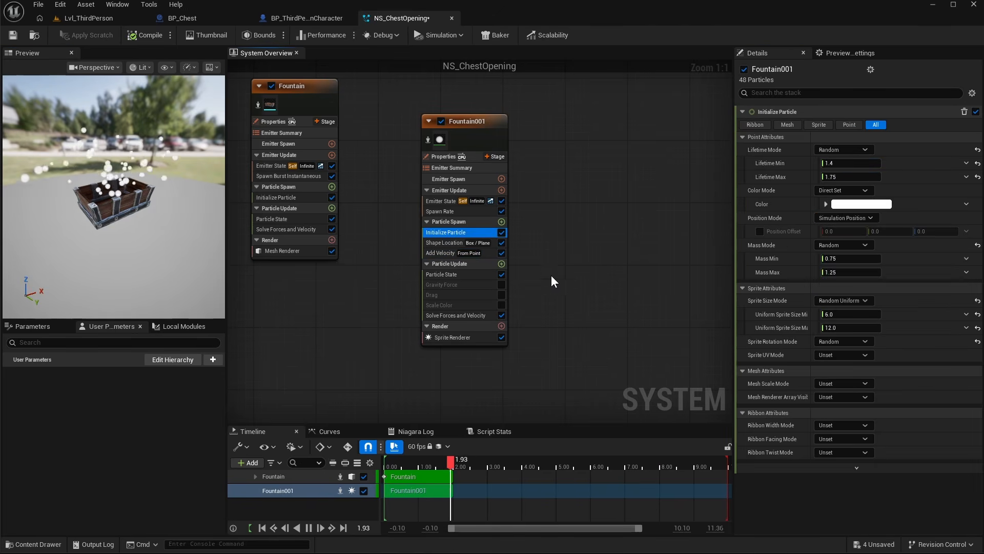
{"action": "left_click", "coordinate": [838, 164]}
{"action": "type", "text": "1.2"}
{"action": "key", "text": "Return"}
{"action": "left_click", "coordinate": [841, 175]}
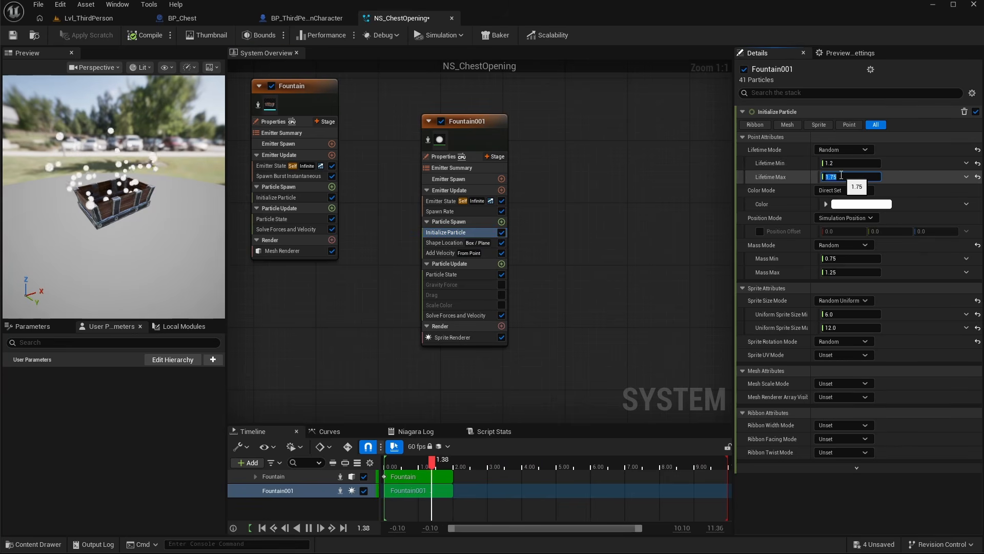
{"action": "type", "text": "1.8"}
{"action": "key", "text": "Return"}
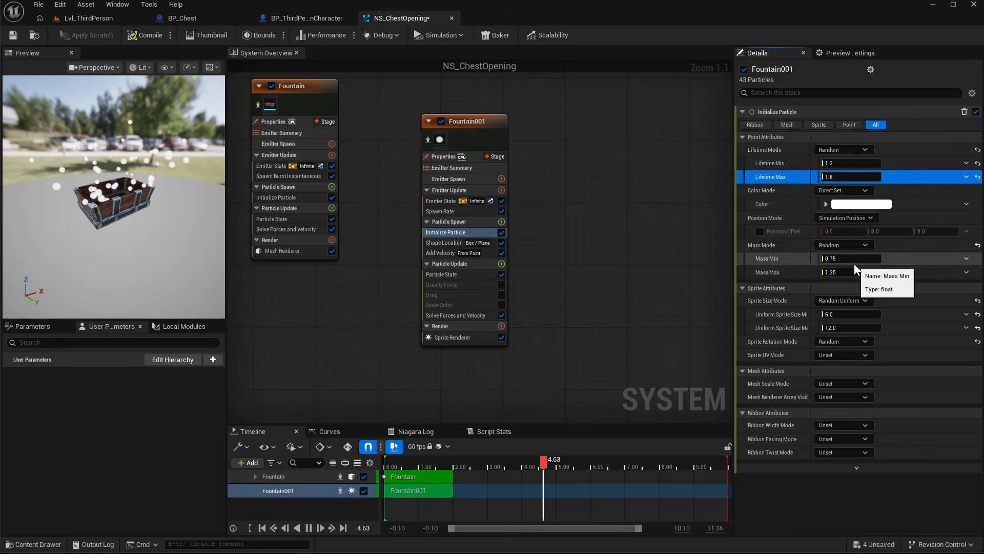
- Set the particle color to a bright orange-yellow with value 100 in the color picker
{"action": "left_click", "coordinate": [843, 204]}
{"action": "left_click_drag", "start_coordinate": [708, 301], "coordinate": [706, 300]}
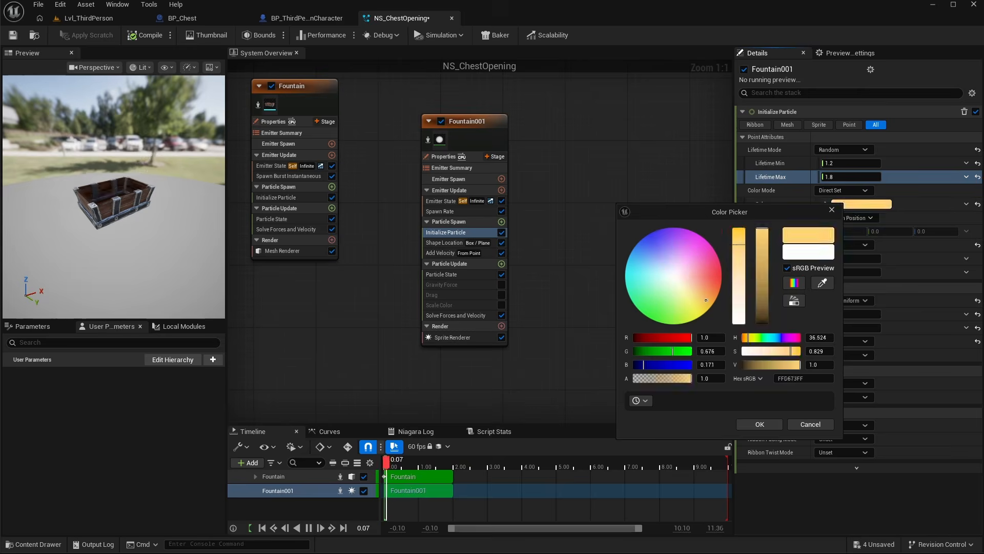
{"action": "left_click", "coordinate": [821, 365]}
{"action": "type", "text": "100"}
{"action": "key", "text": "Return"}
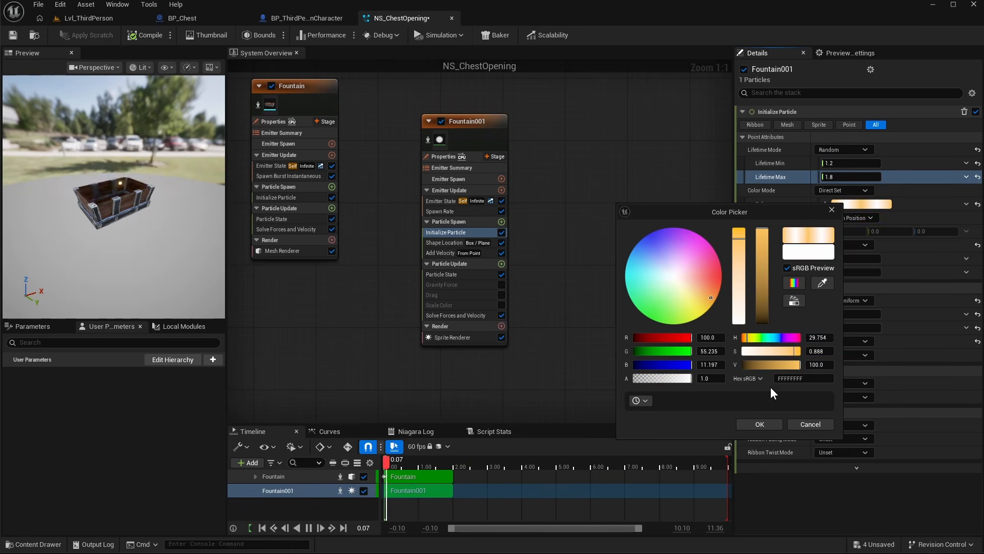
{"action": "left_click", "coordinate": [711, 292]}
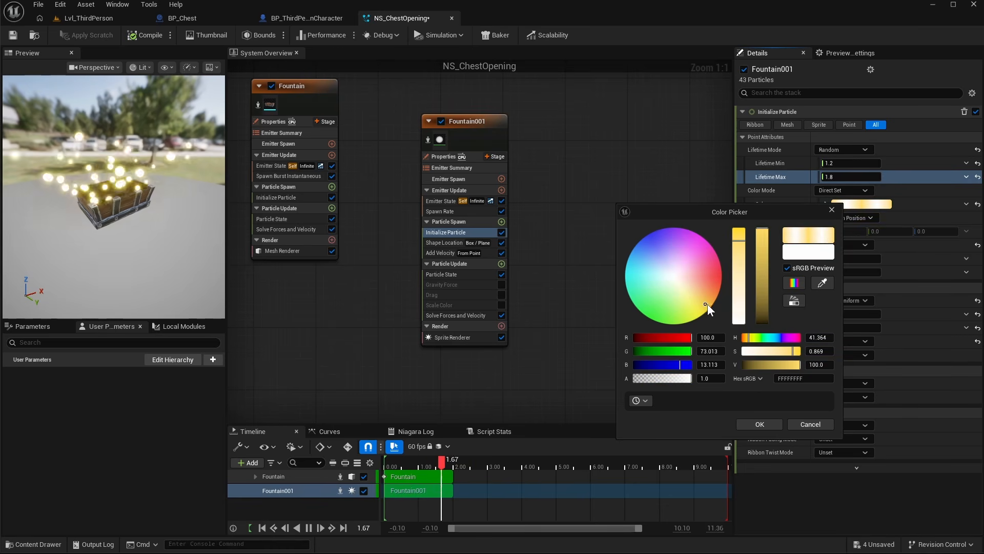
- Set the uniform sprite size range to 2 minimum and 4 maximum
{"action": "left_click", "coordinate": [843, 314]}
{"action": "type", "text": "2"}
{"action": "key", "text": "Return"}
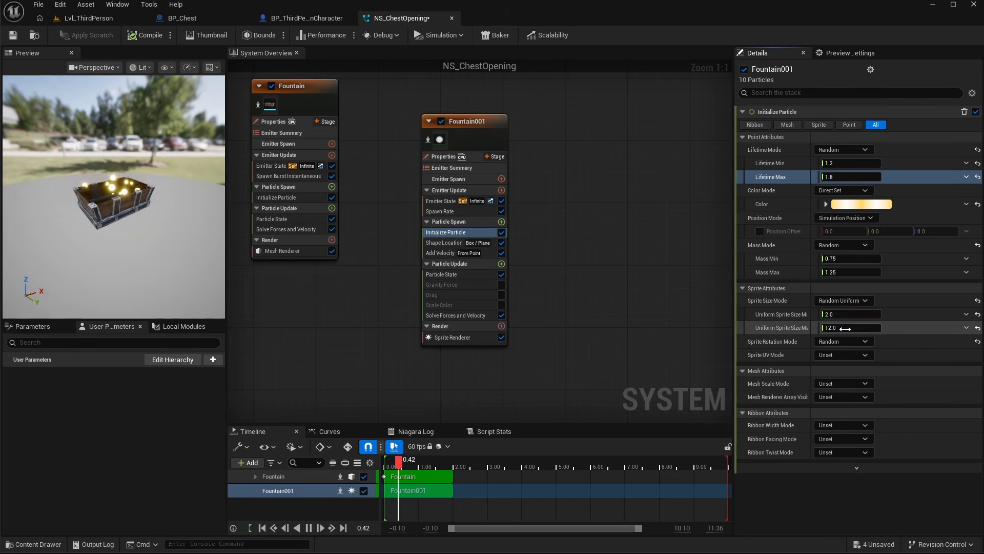
{"action": "left_click", "coordinate": [861, 328]}
{"action": "type", "text": "4"}
{"action": "key", "text": "Return"}
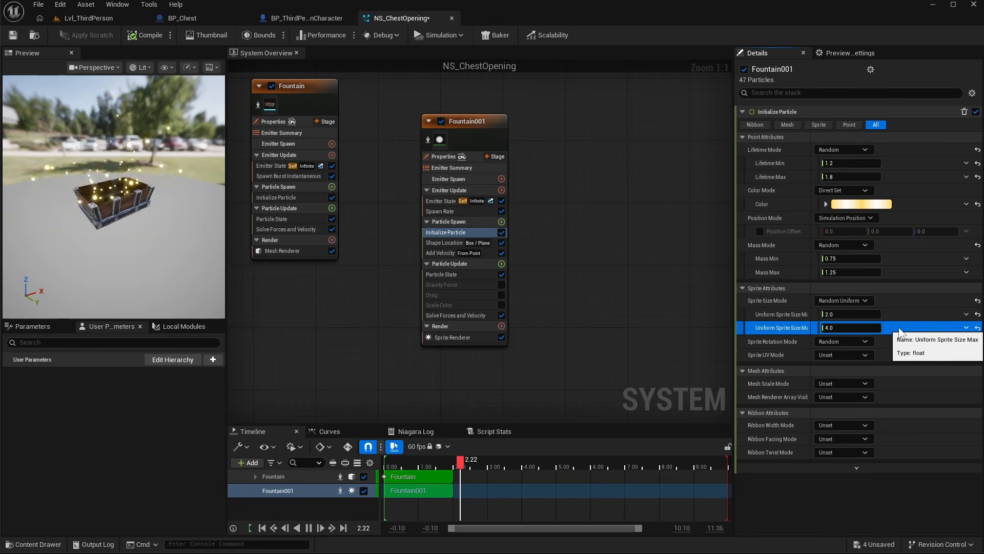
- Re-enable the Drag module and set its drag to 1
{"action": "left_click", "coordinate": [479, 295]}
{"action": "left_click", "coordinate": [501, 295]}
{"action": "left_click", "coordinate": [844, 125]}
{"action": "type", "text": "1"}
{"action": "key", "text": "Return"}
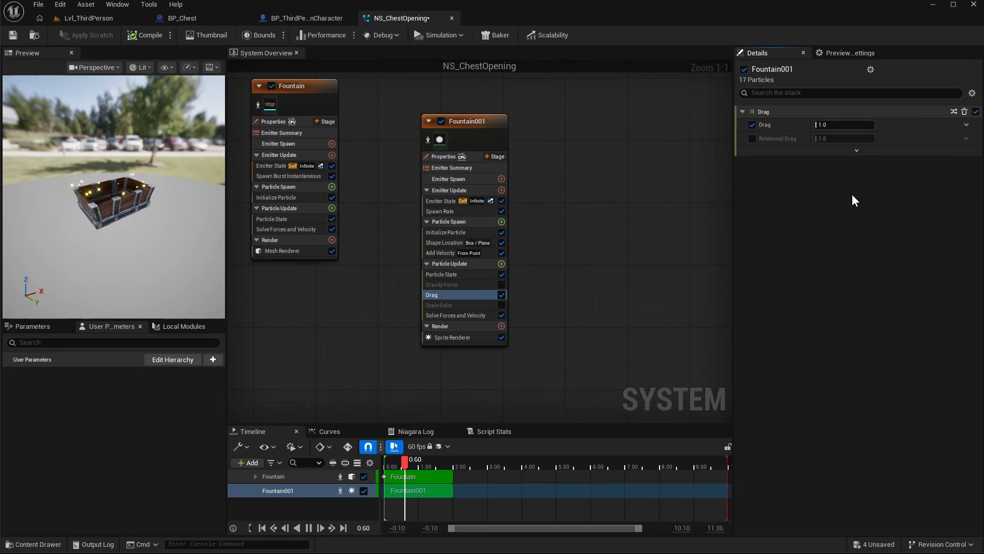
- Add a Curl Noise Force module to Particle Update and move it above Drag
{"action": "left_click", "coordinate": [503, 265]}
{"action": "type", "text": "cur"}
{"action": "left_click", "coordinate": [403, 350]}
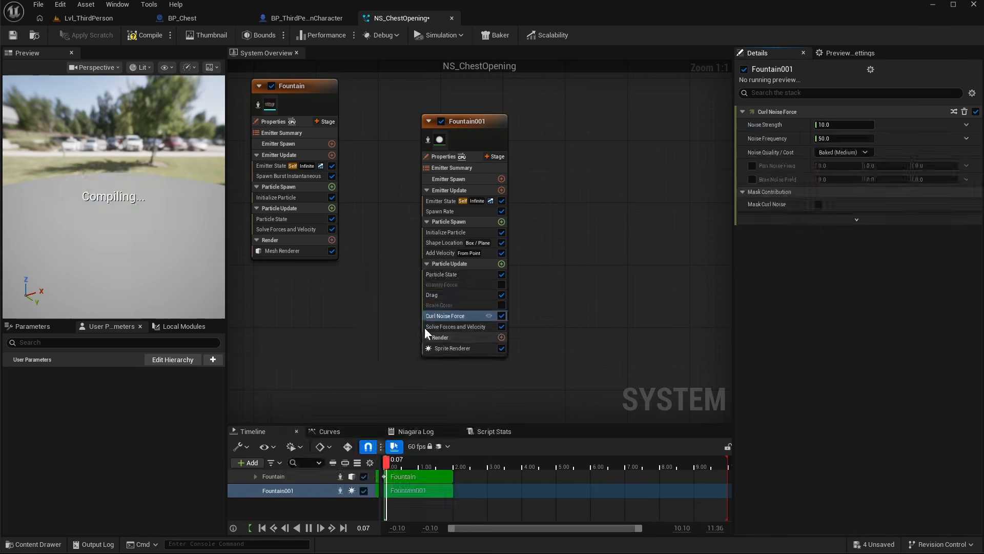
{"action": "left_click_drag", "start_coordinate": [457, 317], "coordinate": [454, 290]}
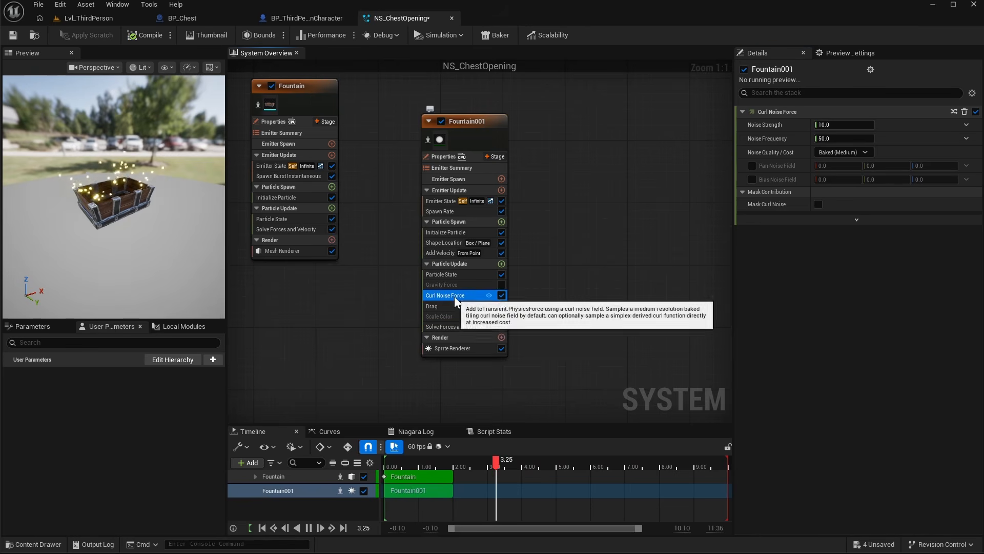
- Set the Curl Noise Force's Noise Strength to 50
{"action": "left_click", "coordinate": [830, 125]}
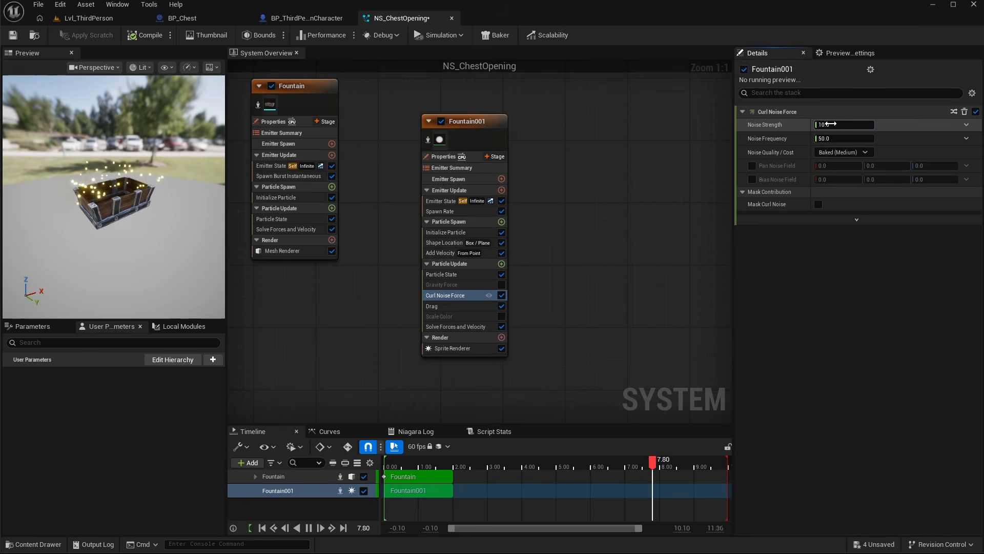
{"action": "type", "text": "50"}
{"action": "key", "text": "Return"}
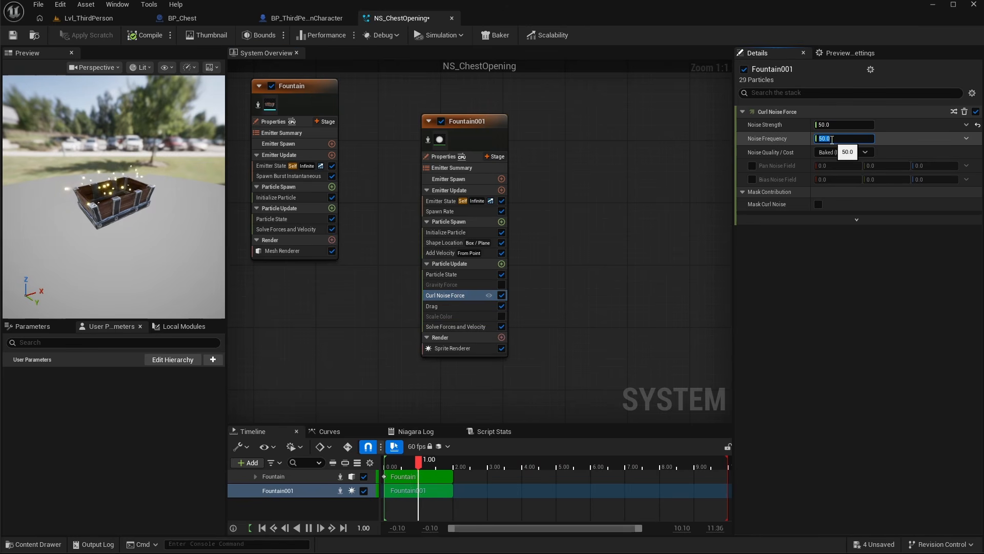
- Set the Curl Noise Force's Noise Frequency to 30
{"action": "left_click", "coordinate": [831, 140]}
{"action": "type", "text": "30"}
{"action": "key", "text": "Return"}
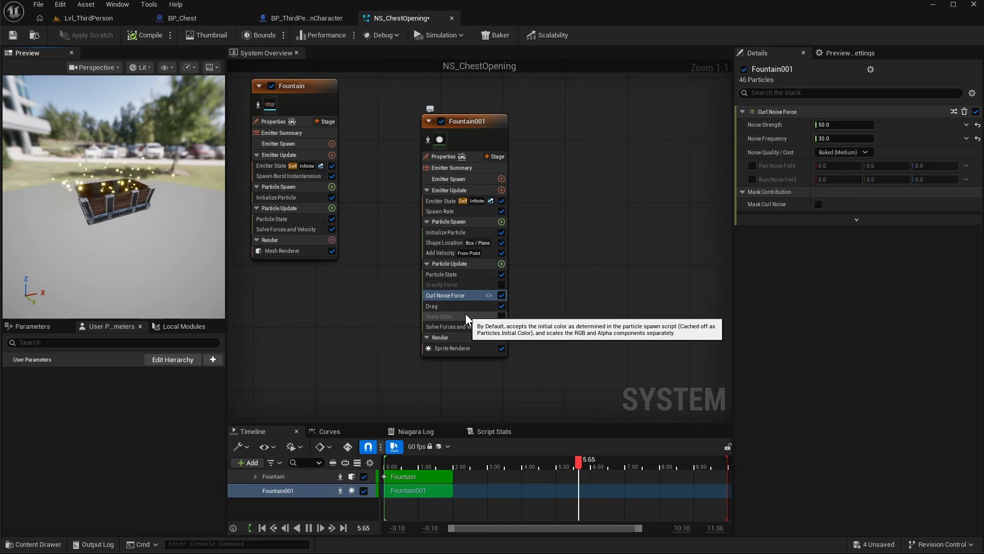
- Delete the disabled Gravity Force module from Fountain001's Particle Update
{"action": "left_click", "coordinate": [454, 284]}
{"action": "key", "text": "Delete"}
- Enable the Scale Color module and apply a rise-and-fall curve template to its Scale Alpha curve
{"action": "left_click", "coordinate": [451, 304]}
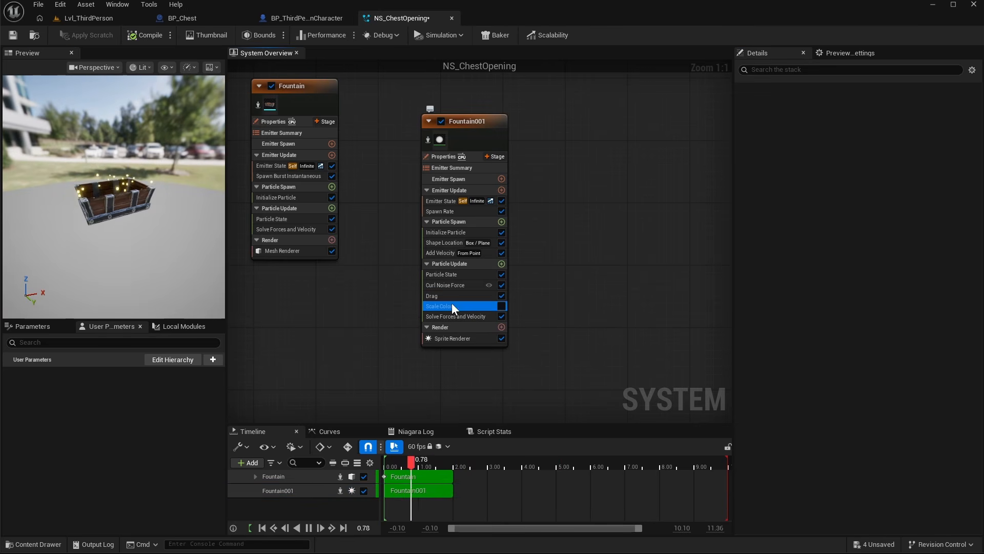
{"action": "left_click", "coordinate": [501, 306]}
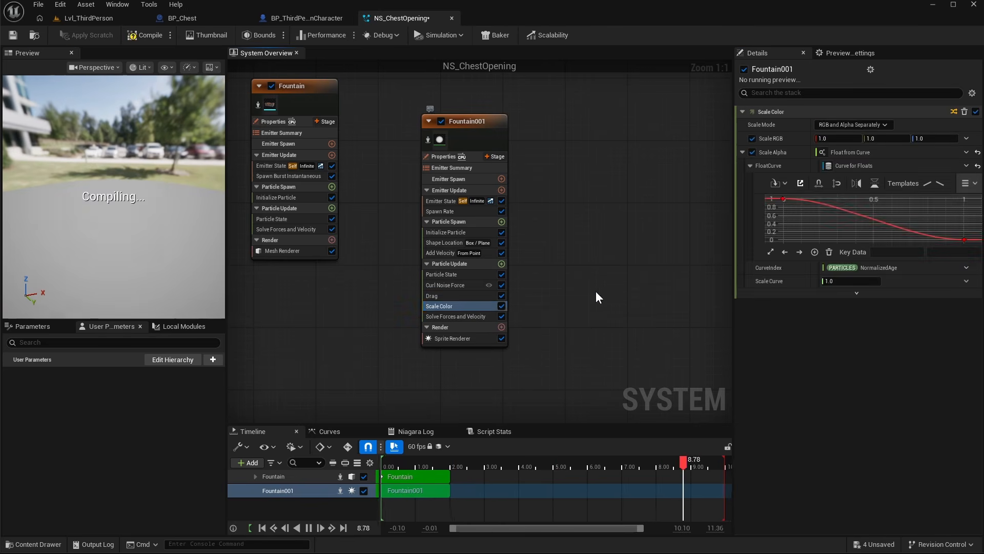
{"action": "left_click", "coordinate": [966, 183]}
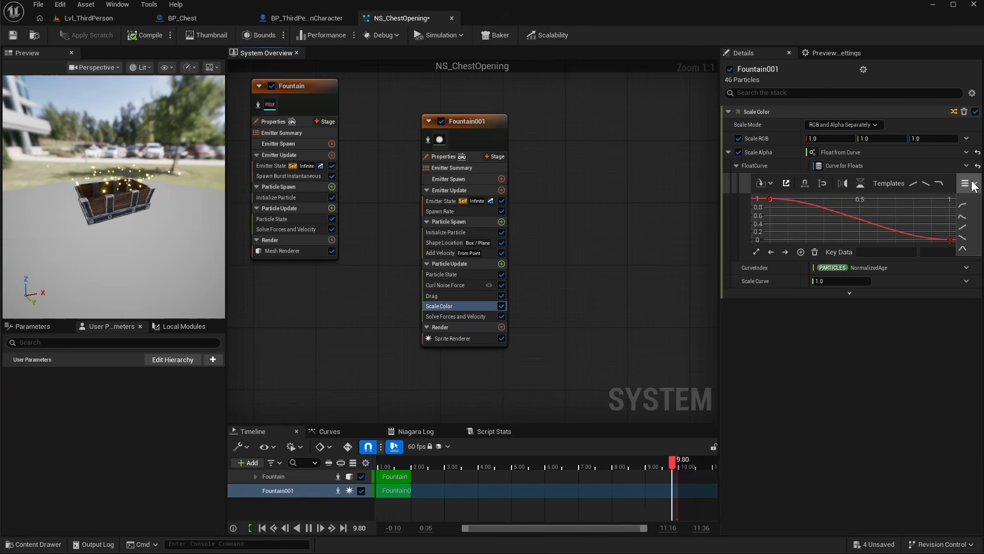
{"action": "left_click", "coordinate": [963, 216]}
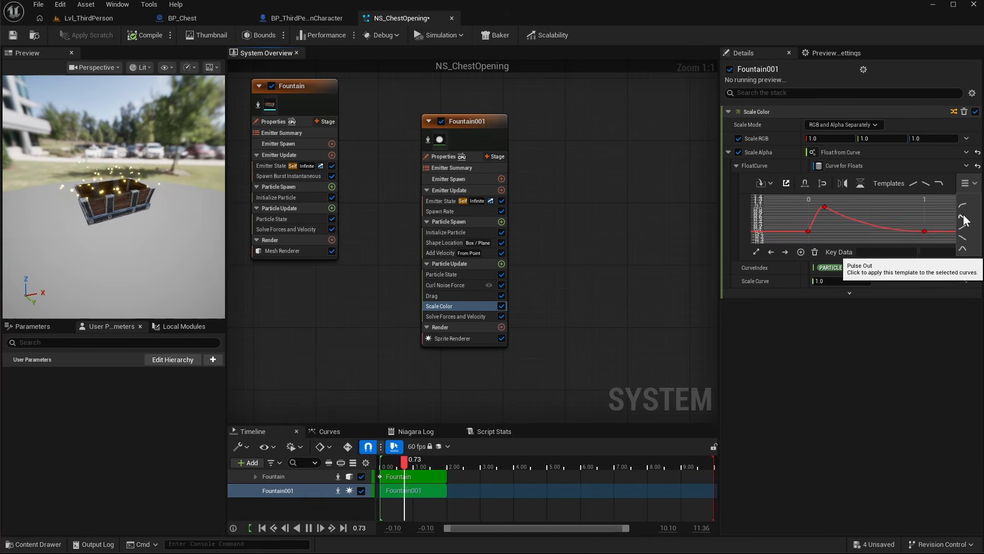
- Add a Scale Sprite Size module to Fountain001's Particle Update
{"action": "left_click", "coordinate": [502, 264]}
{"action": "type", "text": "scale spri"}
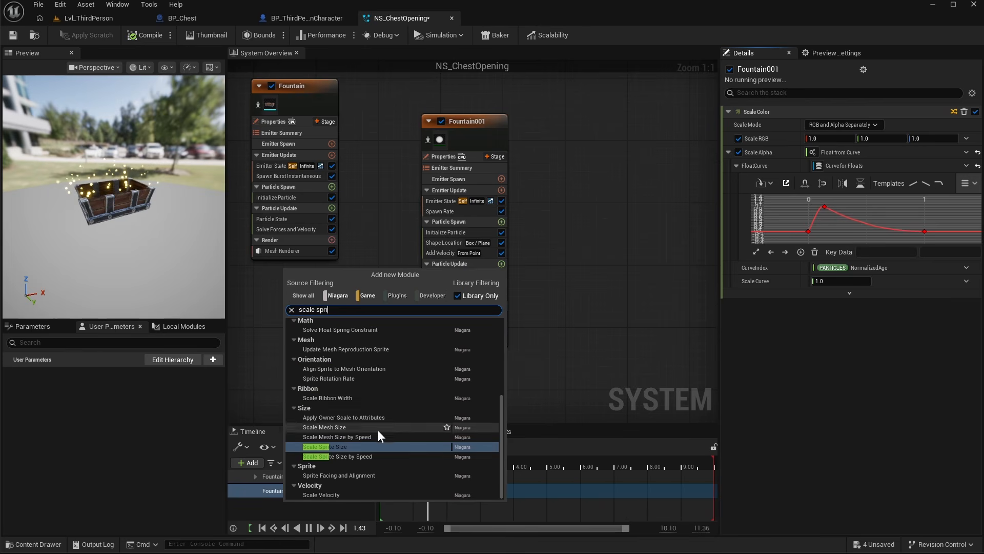
{"action": "left_click", "coordinate": [343, 445]}
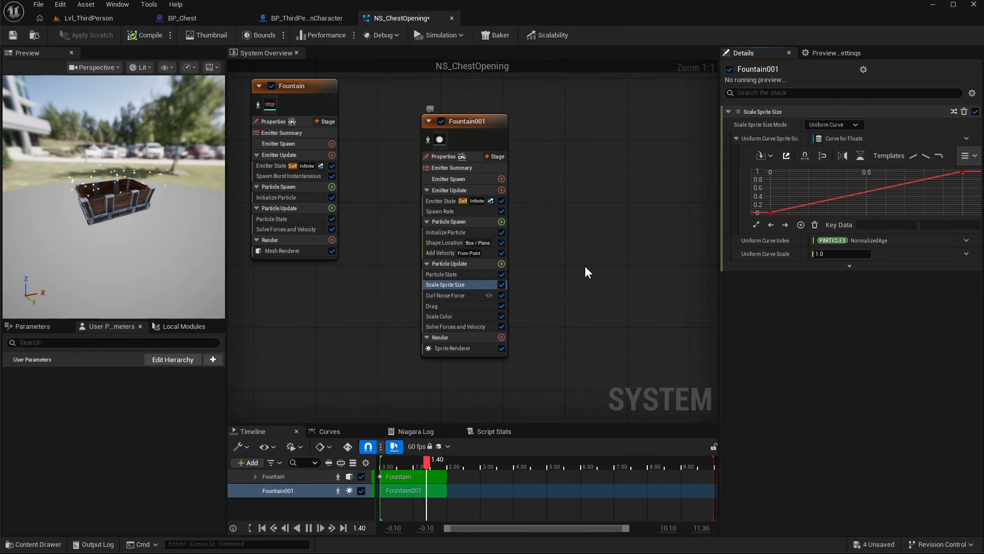
- Apply a rise-and-fall curve template to Scale Sprite Size and widen its peak by moving a key
{"action": "left_click", "coordinate": [966, 189]}
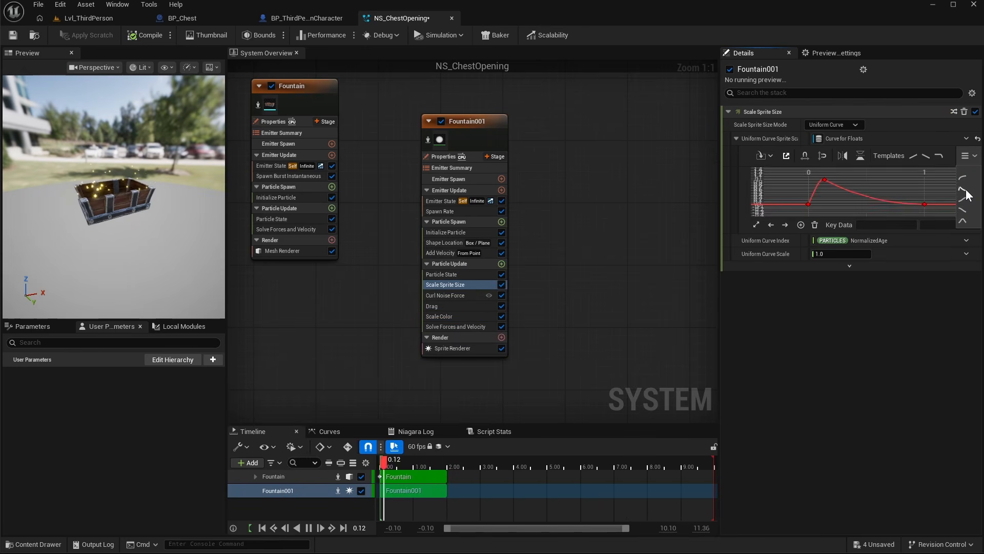
{"action": "left_click", "coordinate": [824, 179]}
{"action": "left_click_drag", "start_coordinate": [873, 225], "coordinate": [878, 197]}
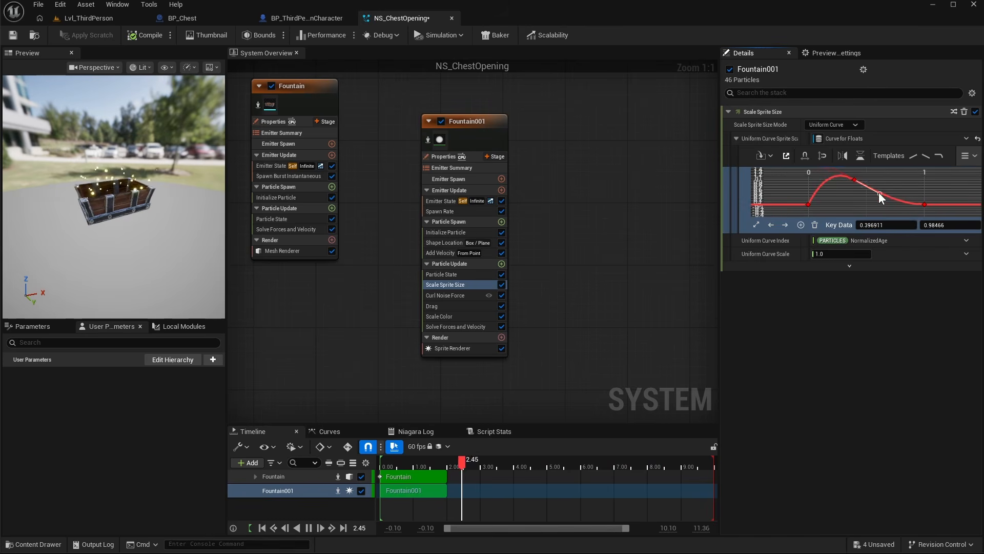
{"action": "left_click", "coordinate": [543, 324]}
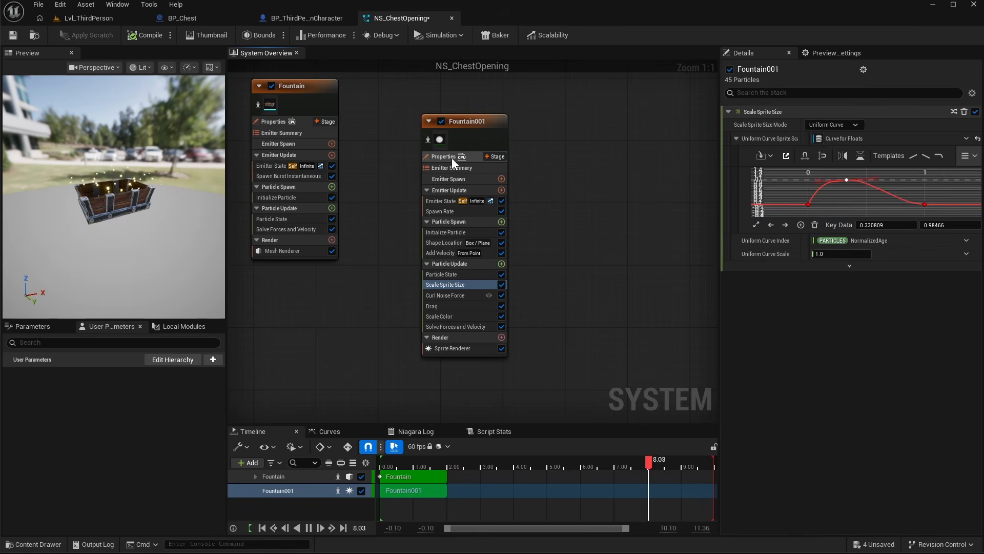
- Set Fountain001's emitter Sim Target to GPUCompute Sim and Calculate Bounds Mode to Fixed
{"action": "left_click", "coordinate": [451, 158]}
{"action": "left_click", "coordinate": [880, 171]}
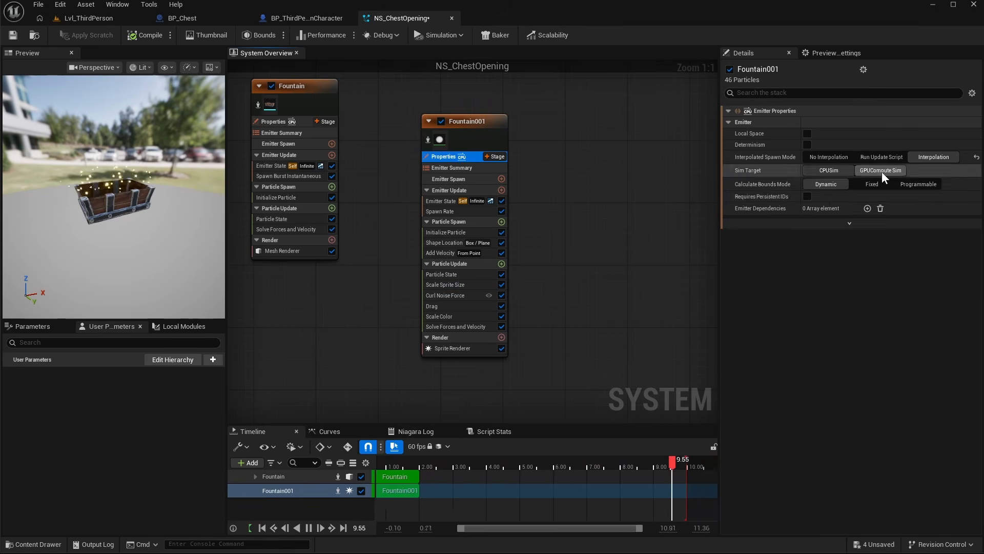
{"action": "left_click", "coordinate": [872, 208]}
{"action": "left_click", "coordinate": [875, 209]}
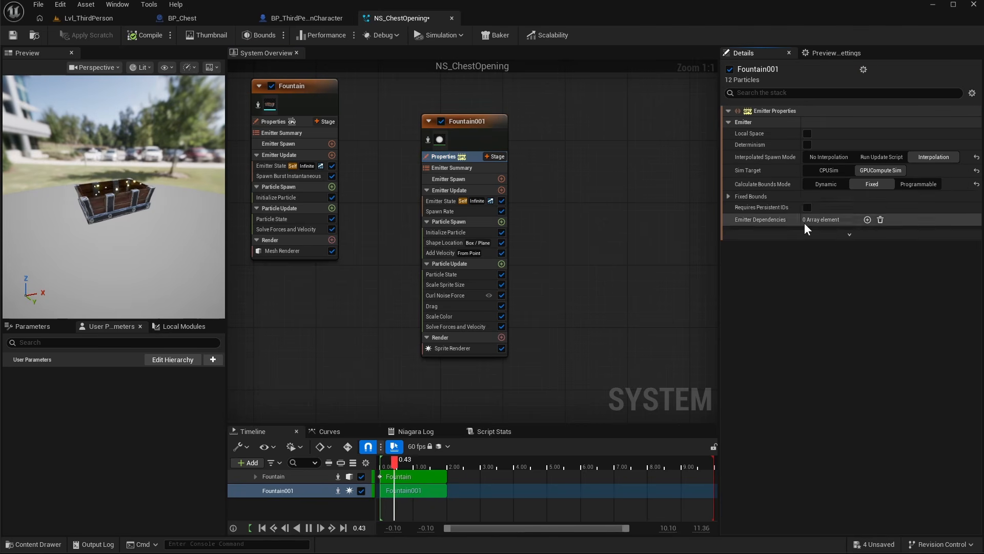
- Disable the Fountain chest-mesh emitter and save the NS_ChestOpening system
{"action": "left_click_drag", "start_coordinate": [480, 134], "coordinate": [445, 114]}
{"action": "right_click_drag", "start_coordinate": [529, 193], "coordinate": [543, 205]}
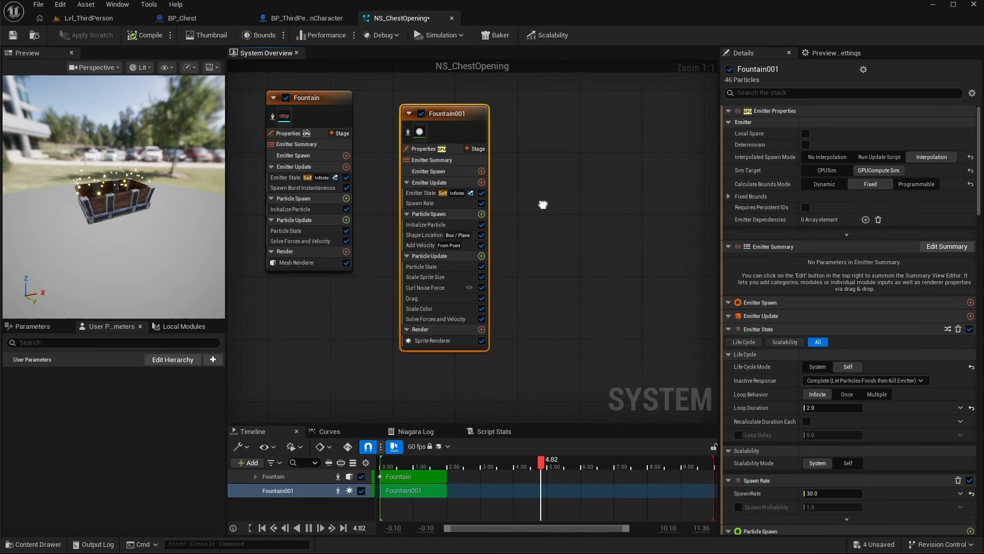
{"action": "left_click", "coordinate": [286, 97]}
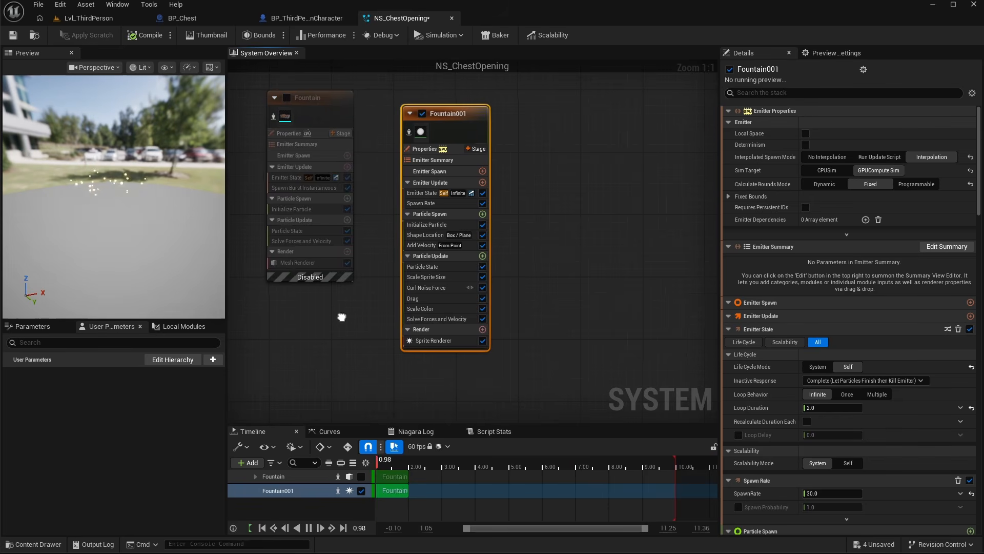
{"action": "right_click_drag", "start_coordinate": [341, 317], "coordinate": [379, 334]}
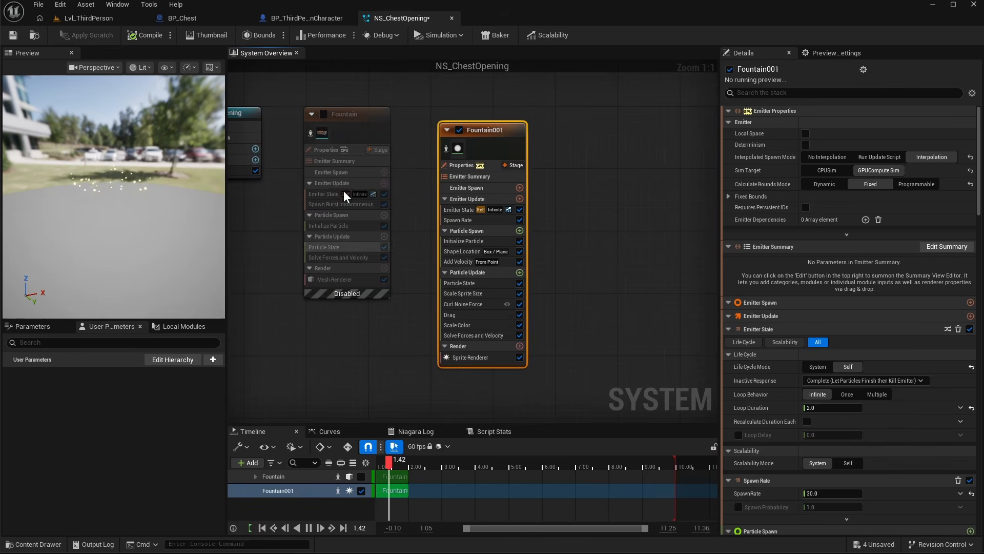
{"action": "left_click", "coordinate": [17, 37]}
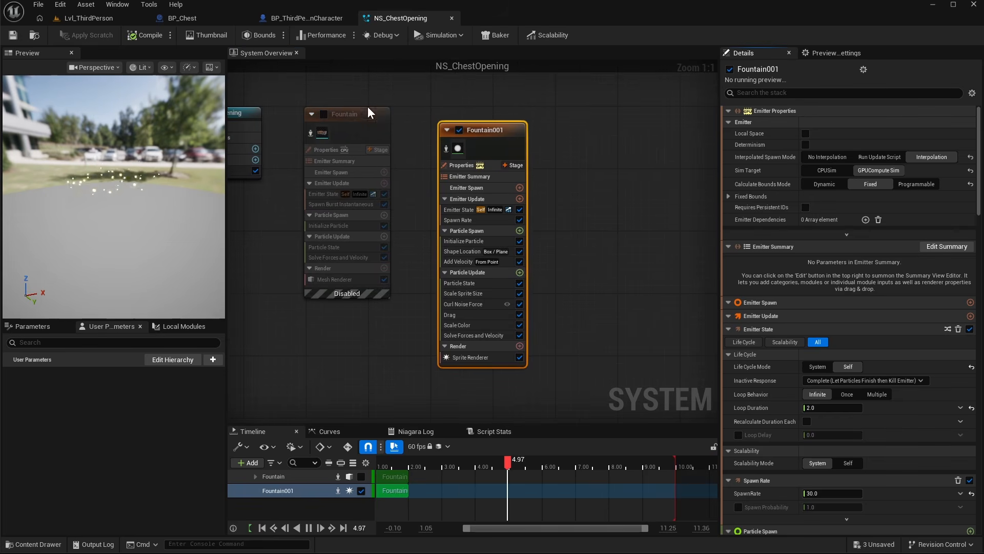
- Add the NS_ChestOpening Niagara system as a component under Chest in BP_Chest
{"action": "left_click", "coordinate": [206, 16]}
{"action": "left_click", "coordinate": [38, 120]}
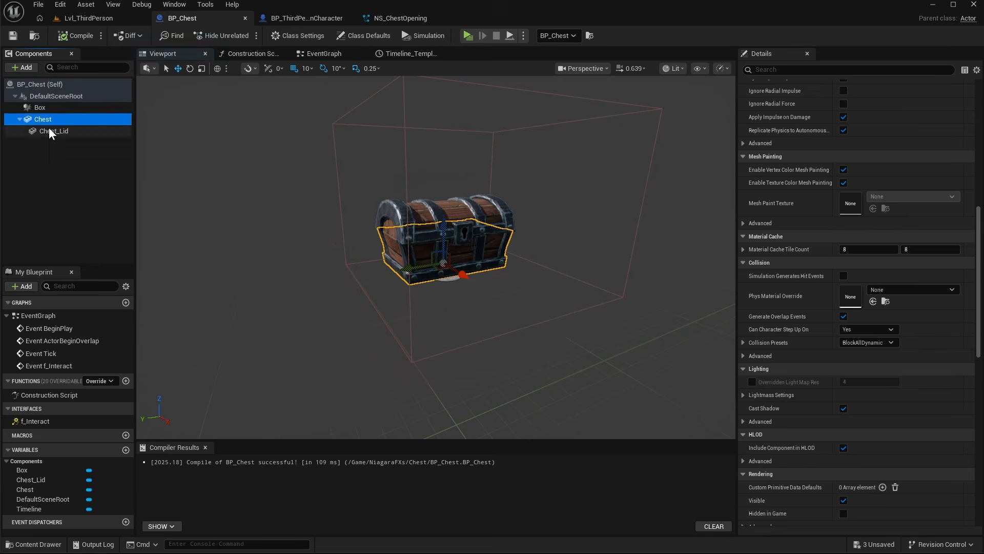
{"action": "left_click", "coordinate": [27, 67]}
{"action": "left_click", "coordinate": [47, 140]}
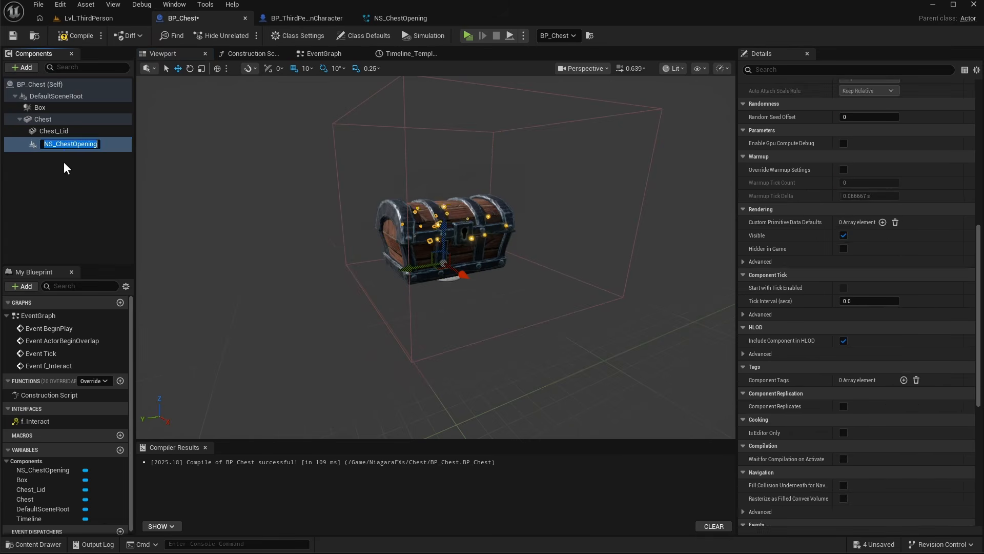
- Turn off Auto Activate on the NS_ChestOpening component
{"action": "scroll", "coordinate": [866, 385], "scroll_direction": "up", "scroll_amount": 2}
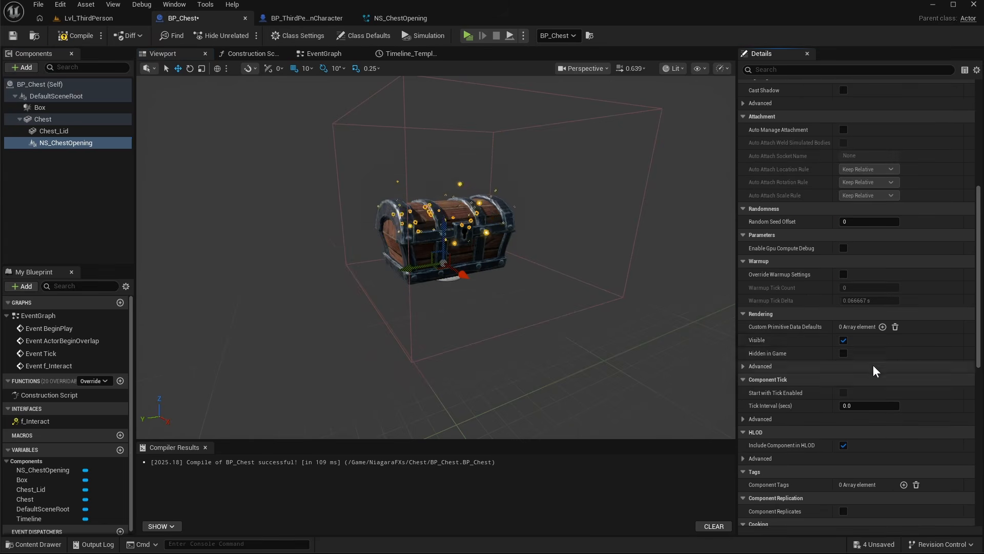
{"action": "scroll", "coordinate": [829, 359], "scroll_direction": "up", "scroll_amount": 10}
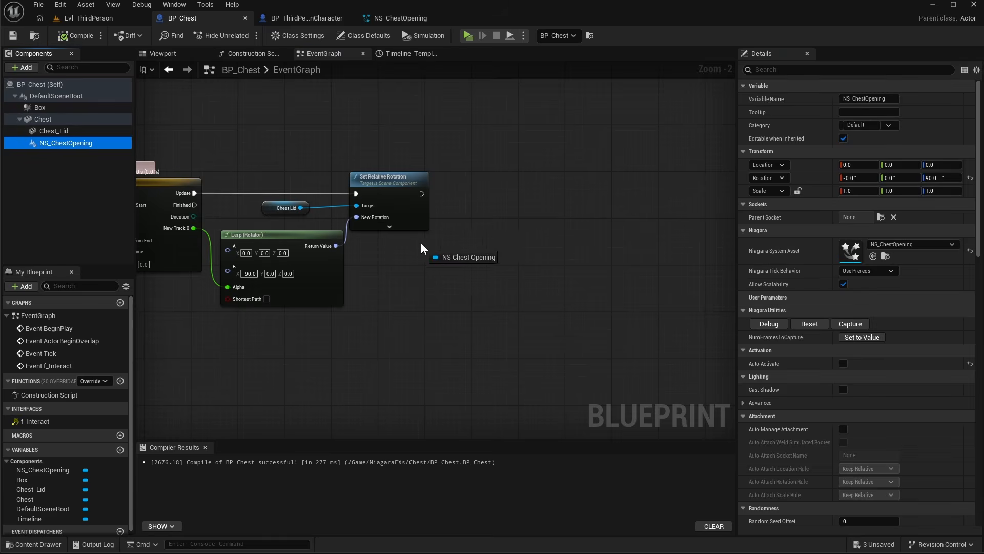
- Add a Set Active node for NS_ChestOpening after Set Relative Rotation in the event graph, with New Active checked
{"action": "left_click_drag", "start_coordinate": [422, 249], "coordinate": [512, 194]}
{"action": "type", "text": "set active"}
{"action": "key", "text": "Return"}
{"action": "left_click_drag", "start_coordinate": [519, 217], "coordinate": [422, 194]}
{"action": "left_click_drag", "start_coordinate": [543, 204], "coordinate": [538, 180]}
{"action": "left_click", "coordinate": [548, 218]}
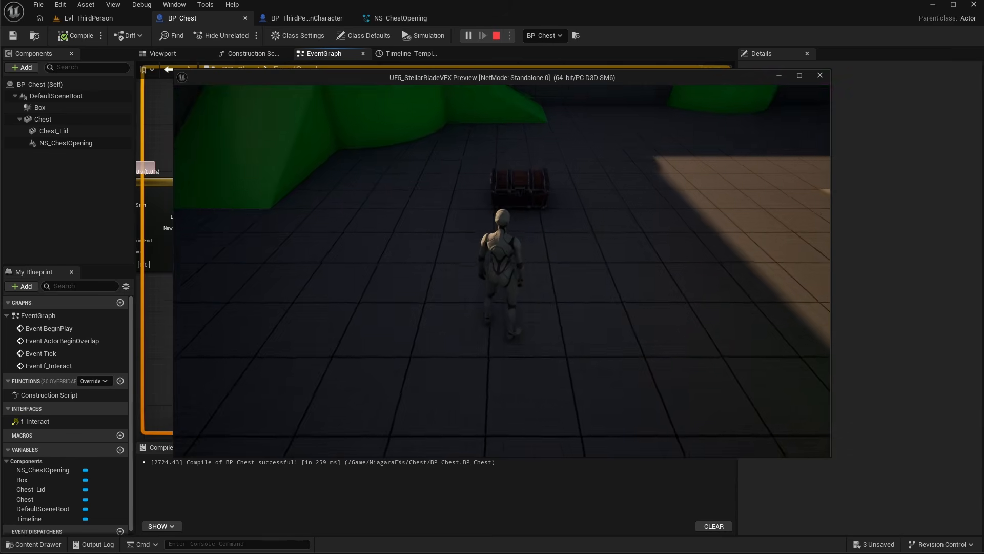
- Play-test opening the chest with the character in a standalone preview
{"action": "key", "text": "w"}
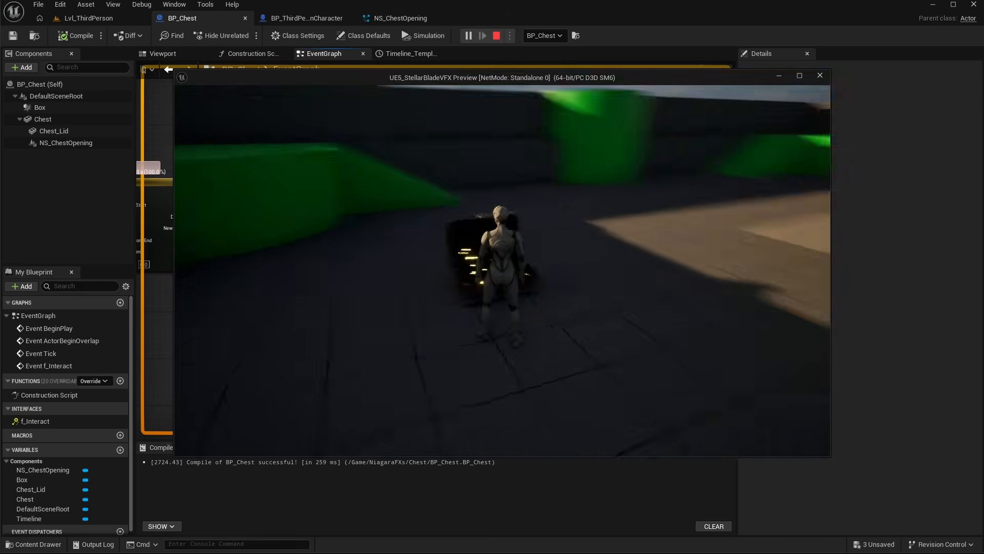
{"action": "key", "text": "Escape"}
{"action": "left_click", "coordinate": [68, 142]}
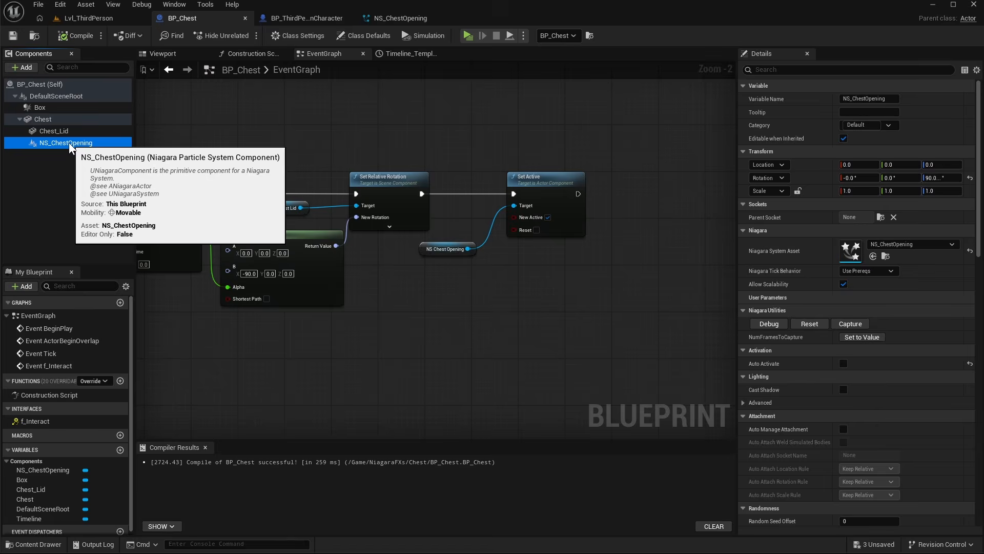
{"action": "left_click", "coordinate": [163, 54]}
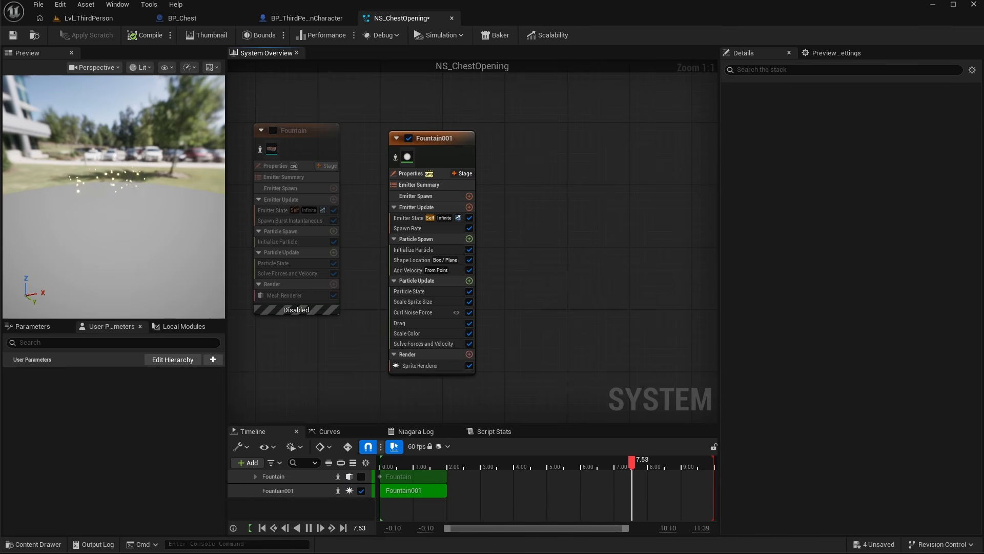
- Re-enable the Fountain emitter in NS_ChestOpening
{"action": "left_click", "coordinate": [272, 131]}
{"action": "left_click_drag", "start_coordinate": [442, 143], "coordinate": [426, 135]}
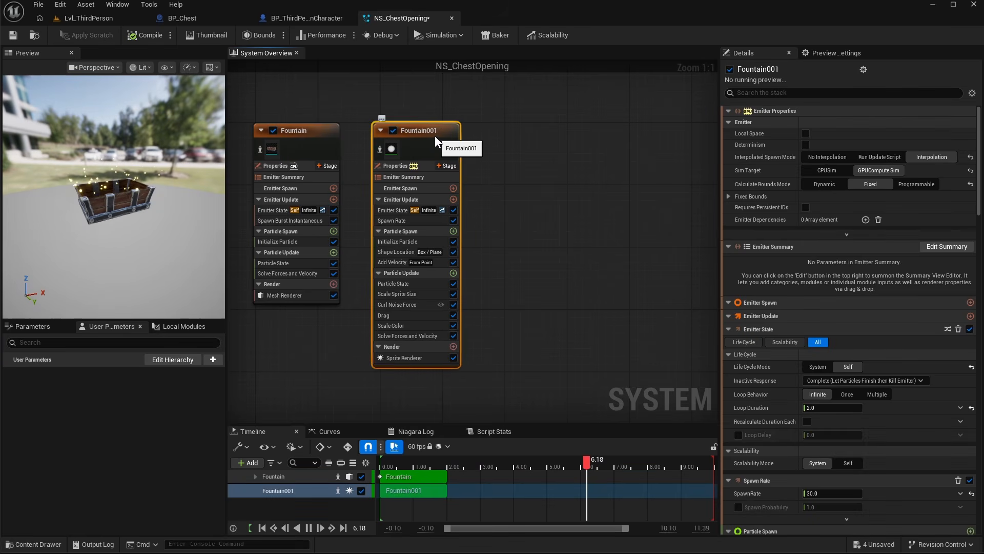
- Duplicate the Fountain001 emitter to create a third emitter
{"action": "key", "text": "ctrl+d"}
{"action": "mouse_move", "coordinate": [506, 139]}
{"action": "left_mouse_down"}
{"action": "mouse_move", "coordinate": [554, 136]}
{"action": "mouse_move", "coordinate": [508, 144]}
{"action": "left_mouse_up"}
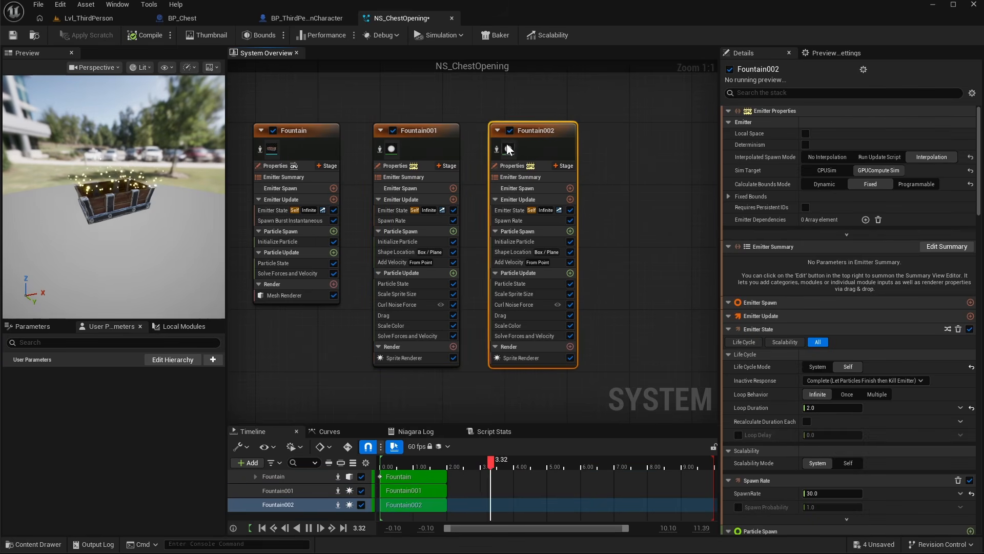
{"action": "left_click", "coordinate": [496, 149]}
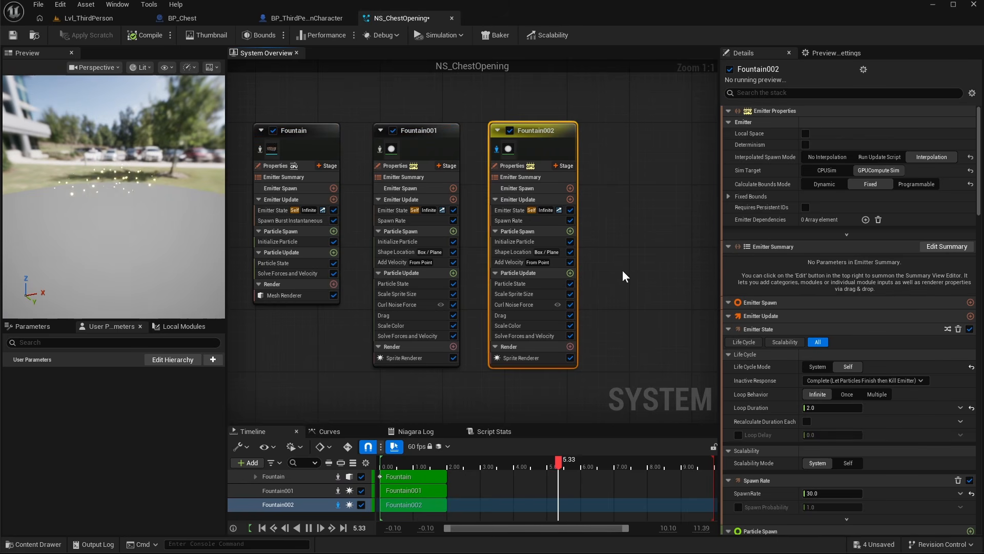
- Set Fountain002's emitter loop behavior to Once and open its Loop Duration for editing
{"action": "left_click", "coordinate": [517, 211]}
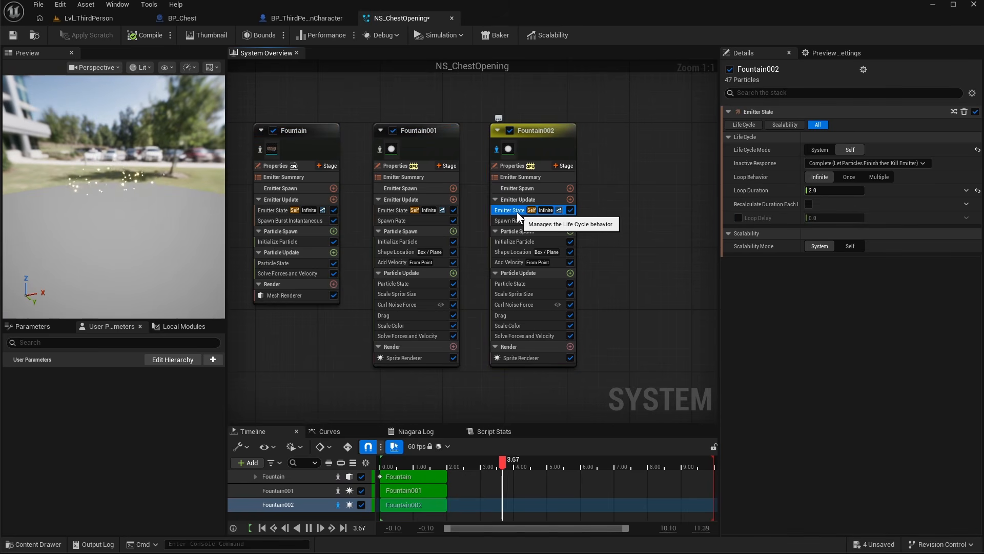
{"action": "left_click", "coordinate": [847, 177]}
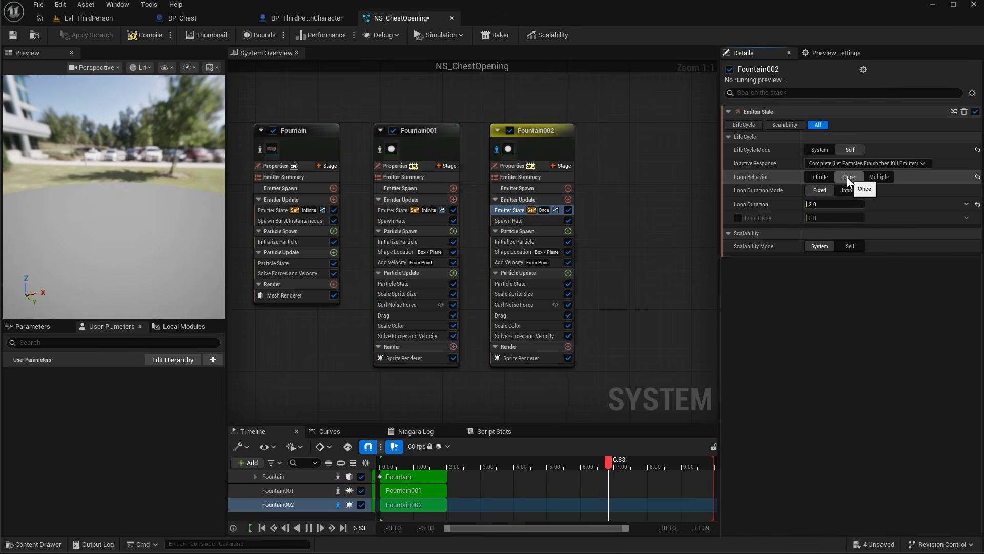
{"action": "left_click", "coordinate": [834, 204]}
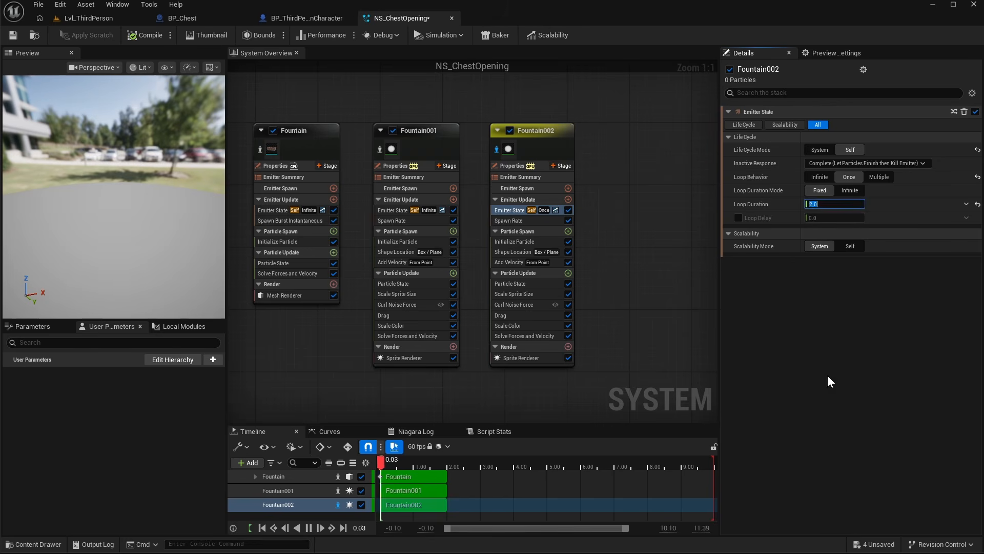
- Replace Fountain002's Spawn Rate with a Spawn Burst Instantaneous module
{"action": "left_click", "coordinate": [559, 221]}
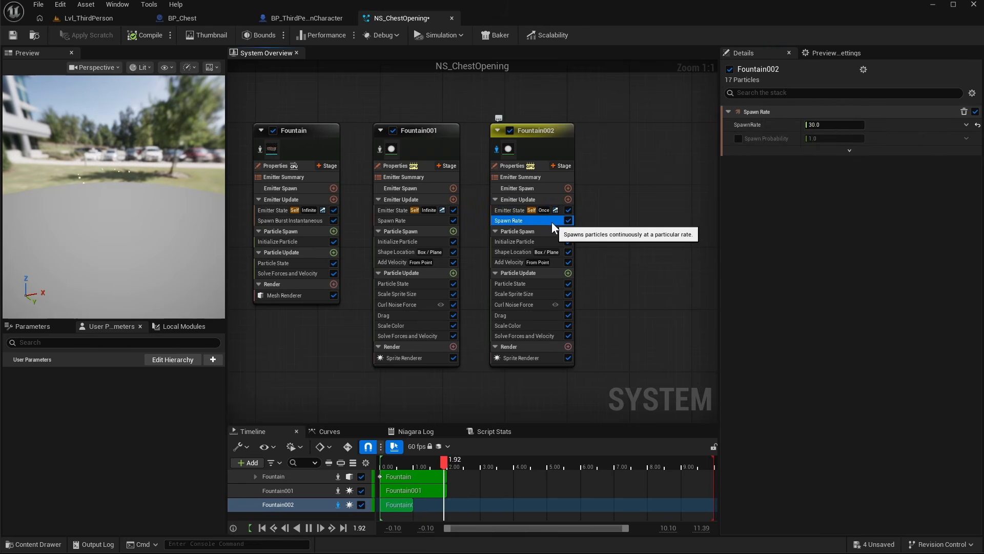
{"action": "left_click", "coordinate": [568, 200]}
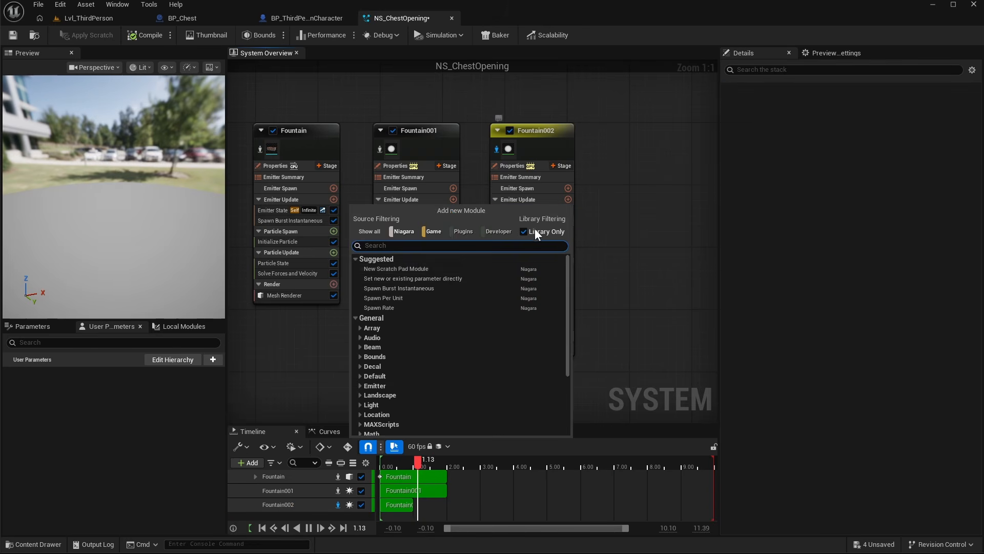
{"action": "left_click", "coordinate": [414, 288]}
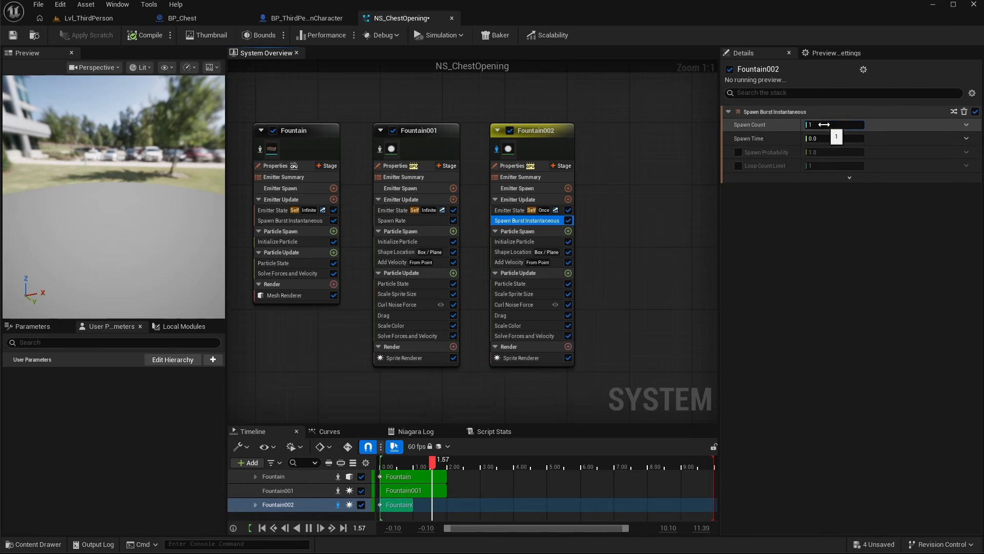
- Set the burst's Spawn Count to 150
{"action": "left_click", "coordinate": [825, 125]}
{"action": "type", "text": "150"}
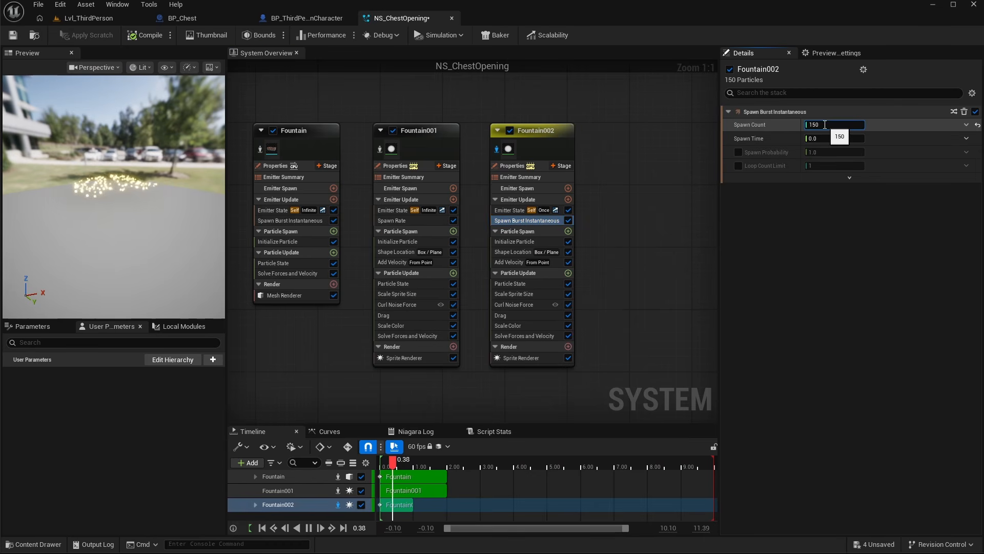
{"action": "key", "text": "Return"}
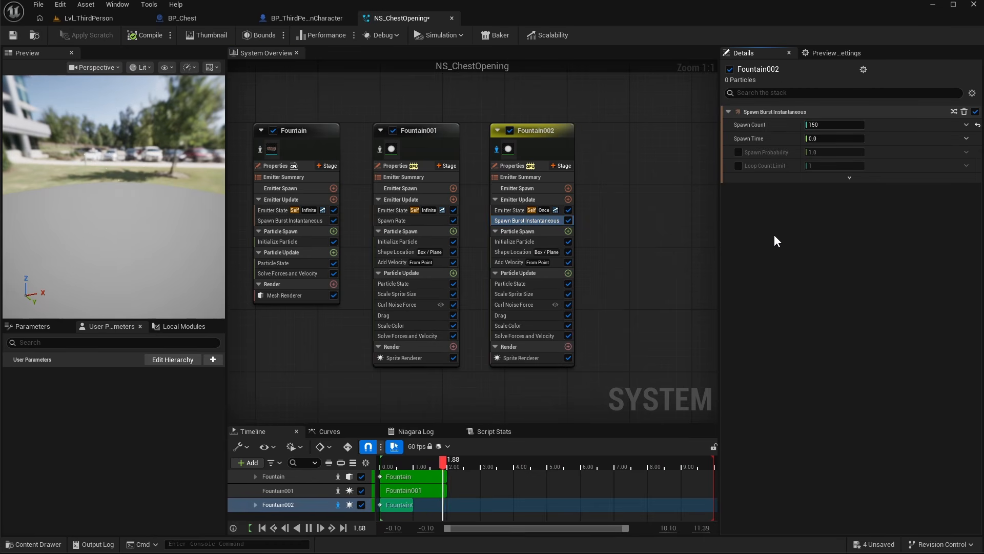
- Set Fountain002's Initialize Particle lifetime range to a minimum of 1 and a maximum of 2
{"action": "left_click", "coordinate": [510, 241]}
{"action": "left_click", "coordinate": [842, 164]}
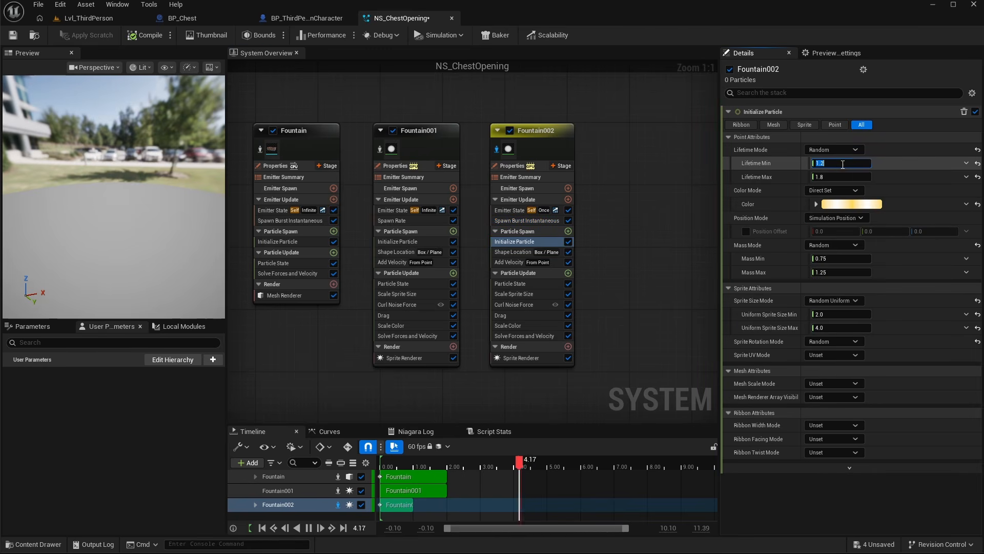
{"action": "type", "text": "1"}
{"action": "left_click", "coordinate": [849, 178]}
{"action": "type", "text": "2"}
{"action": "key", "text": "Return"}
- Set the uniform sprite size range to a minimum of 1 and a maximum of 2
{"action": "left_click", "coordinate": [901, 178]}
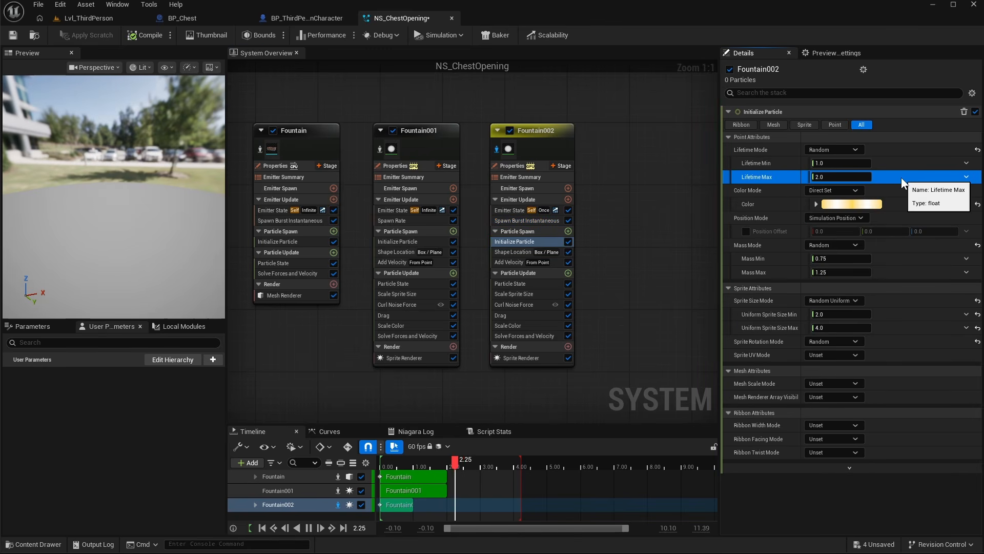
{"action": "left_click", "coordinate": [848, 315]}
{"action": "type", "text": "1"}
{"action": "left_click", "coordinate": [846, 328]}
{"action": "type", "text": "2"}
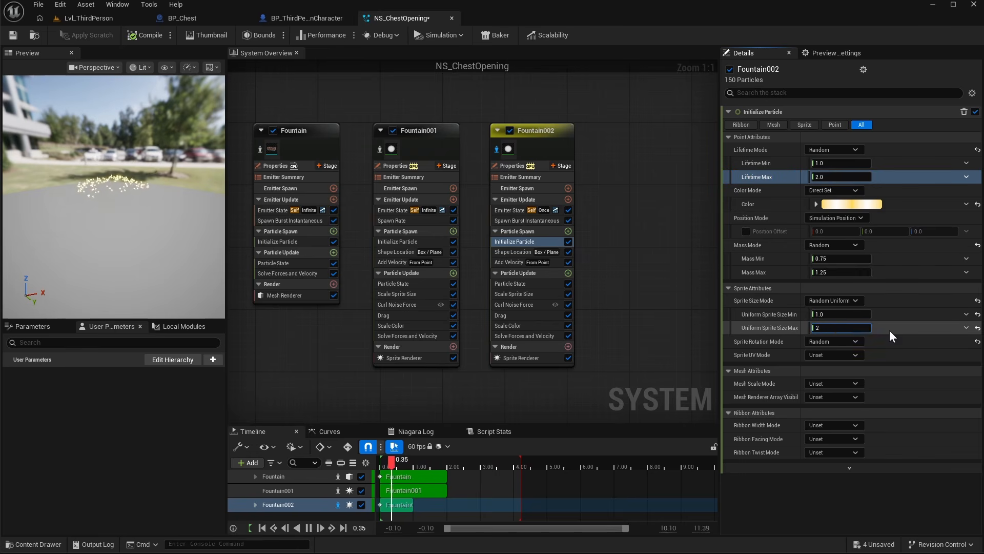
{"action": "left_click", "coordinate": [890, 331]}
- Disable the Fountain001 emitter and Fountain002's Scale Sprite Size, Curl Noise Force, Drag and Scale Color modules
{"action": "left_click", "coordinate": [513, 252]}
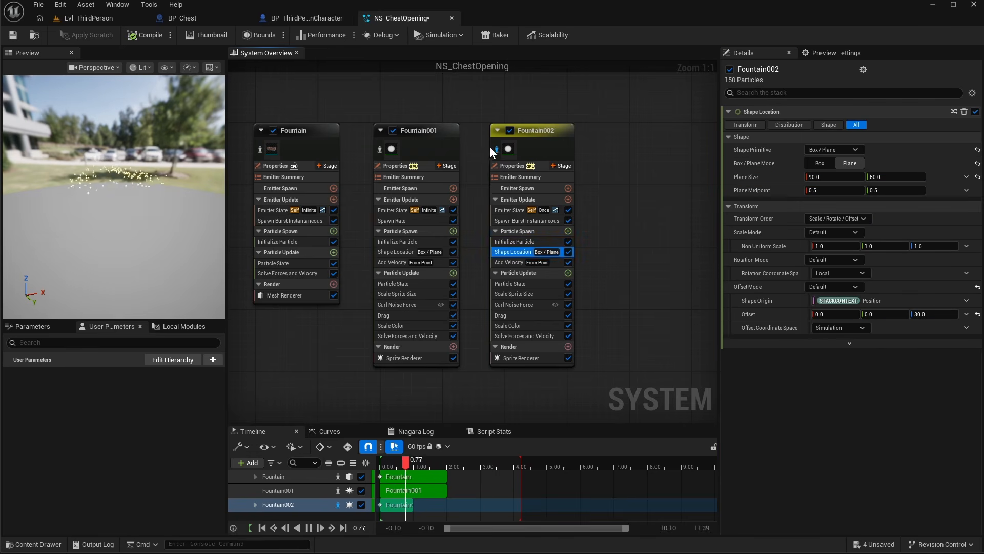
{"action": "left_click", "coordinate": [393, 129]}
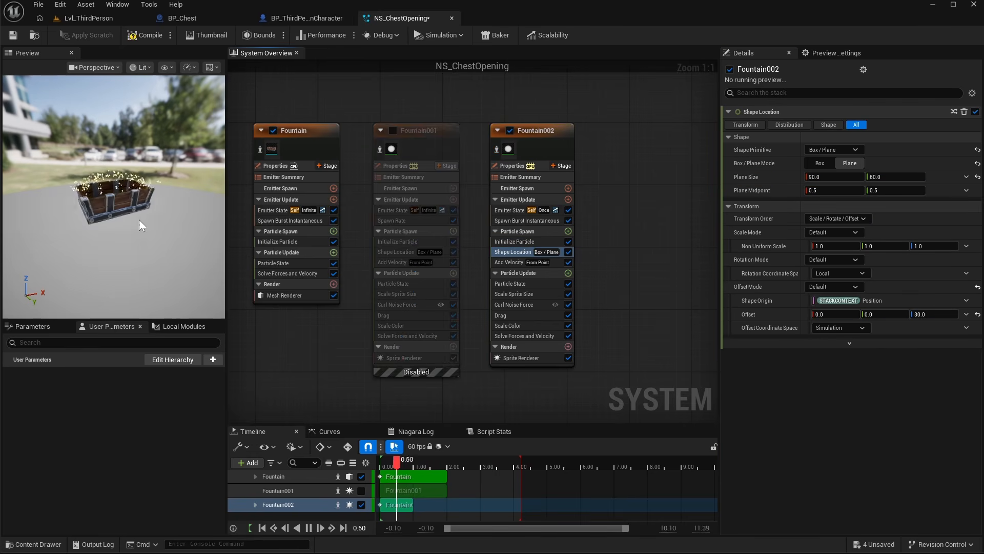
{"action": "left_click", "coordinate": [568, 314]}
{"action": "left_click", "coordinate": [569, 305]}
{"action": "left_click", "coordinate": [568, 293]}
{"action": "left_click", "coordinate": [568, 326]}
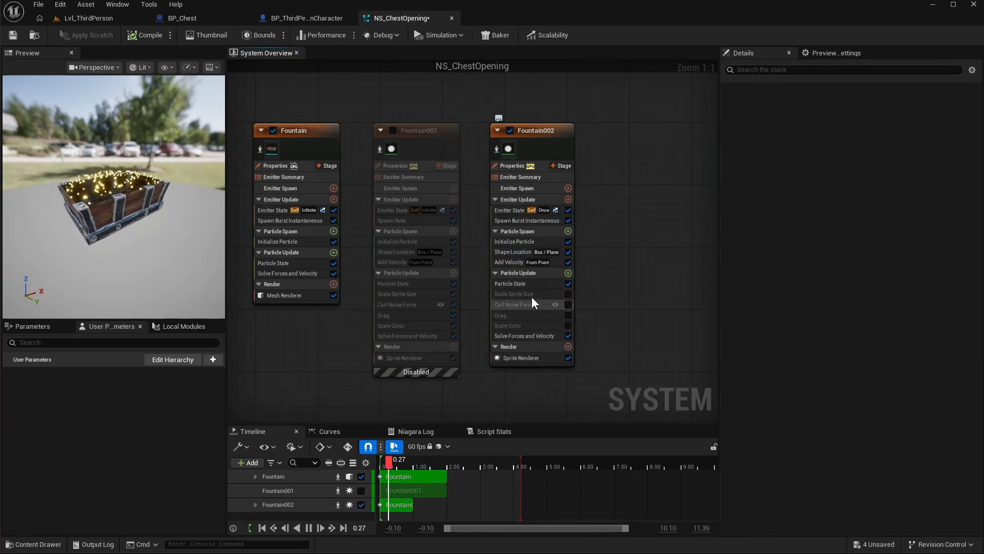
- Set Fountain002's Shape Location plane size to 120 by 80 and its offset Z to 40
{"action": "left_click", "coordinate": [518, 253]}
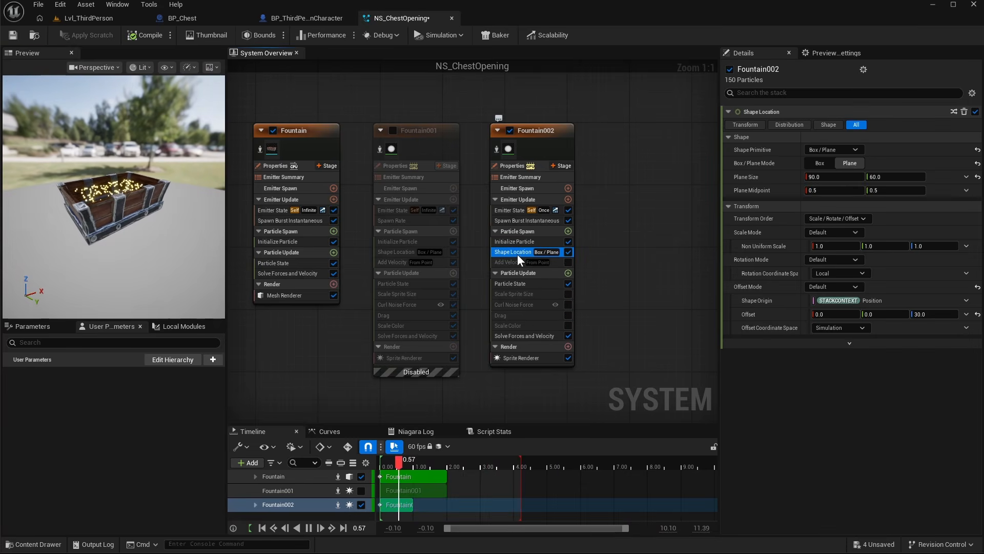
{"action": "left_click", "coordinate": [818, 176]}
{"action": "type", "text": "120"}
{"action": "left_click", "coordinate": [880, 176]}
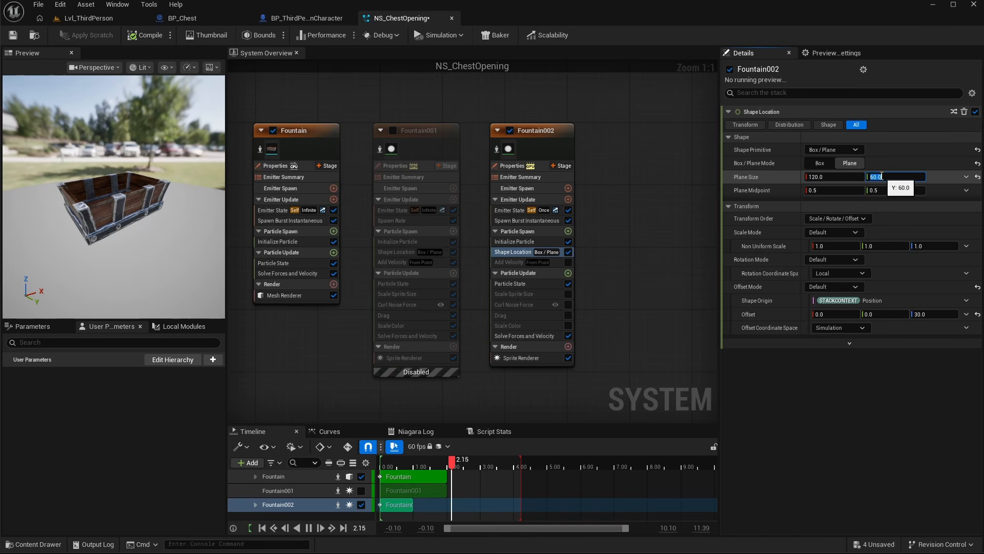
{"action": "type", "text": "80"}
{"action": "key", "text": "Return"}
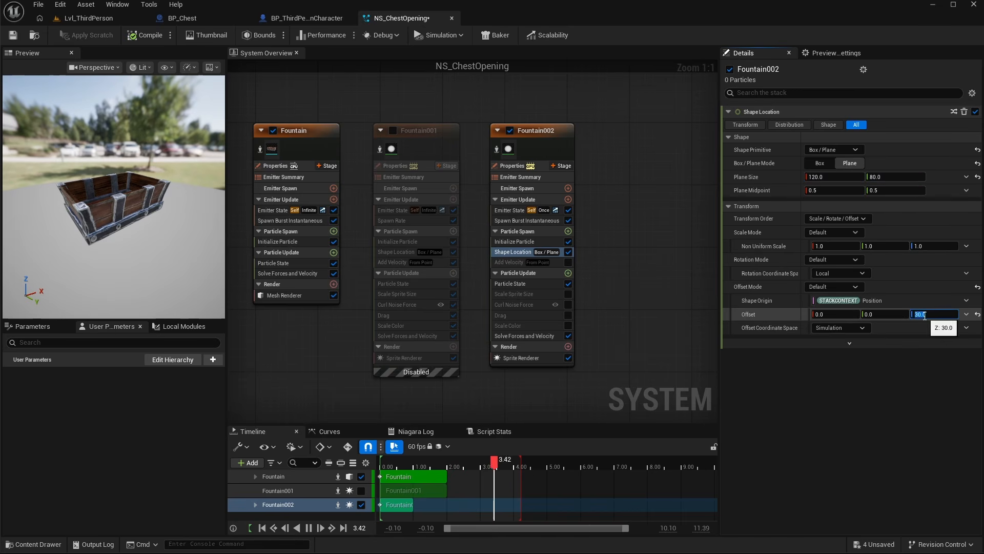
{"action": "type", "text": "40"}
{"action": "key", "text": "Return"}
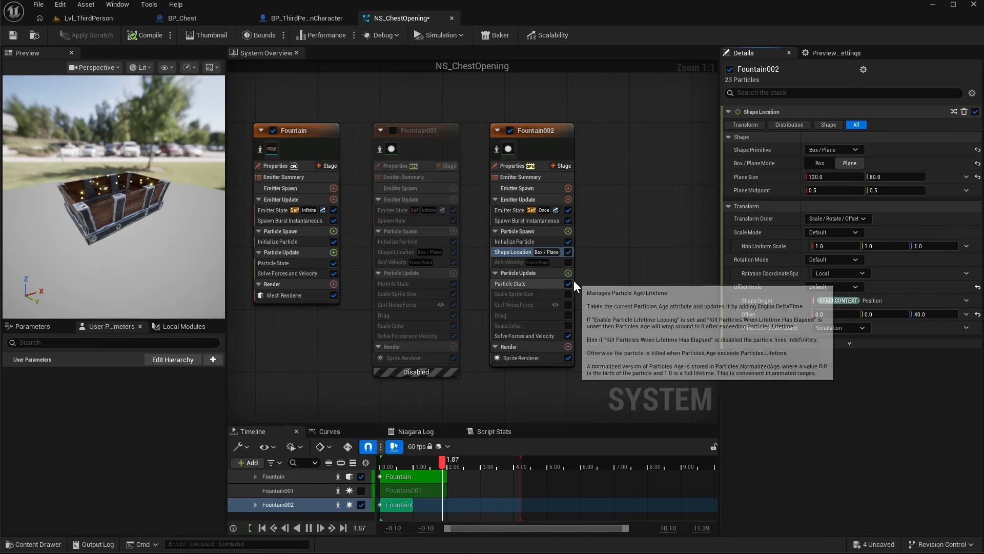
- Enable Add Velocity and set its speed range from 151 to 200 with an origin offset Z of 40
{"action": "left_click", "coordinate": [508, 262]}
{"action": "left_click", "coordinate": [568, 262]}
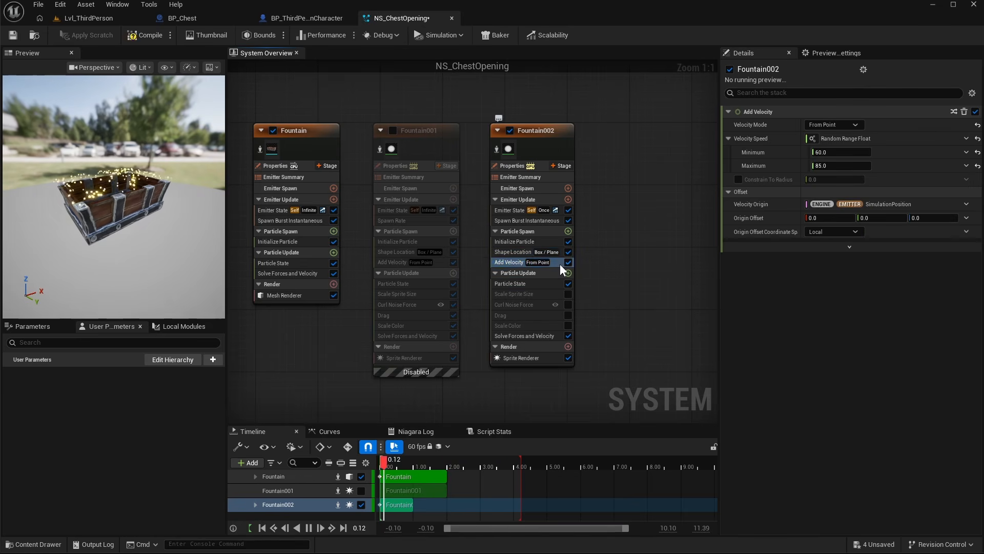
{"action": "left_click", "coordinate": [829, 152]}
{"action": "type", "text": "151"}
{"action": "key", "text": "Tab"}
{"action": "type", "text": "200"}
{"action": "key", "text": "Return"}
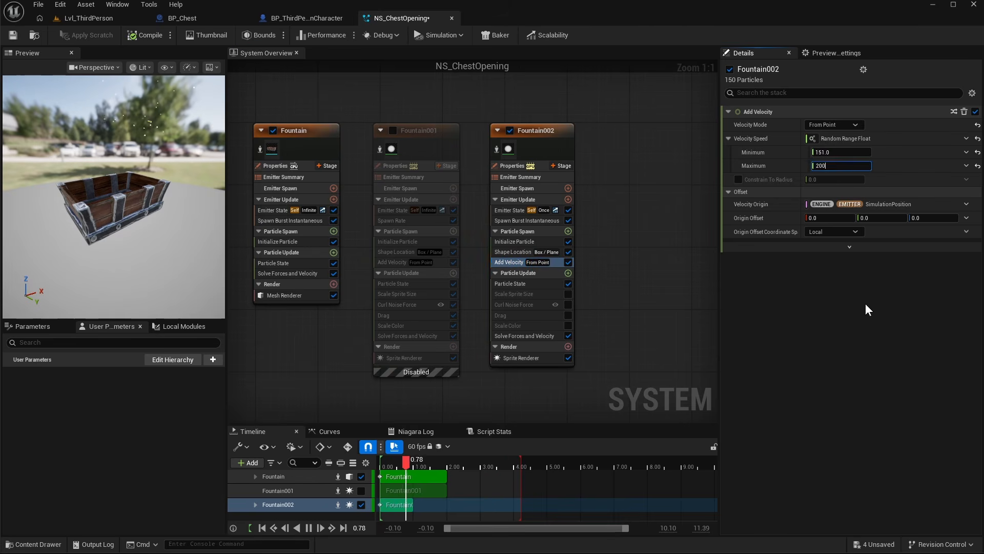
{"action": "type", "text": "40"}
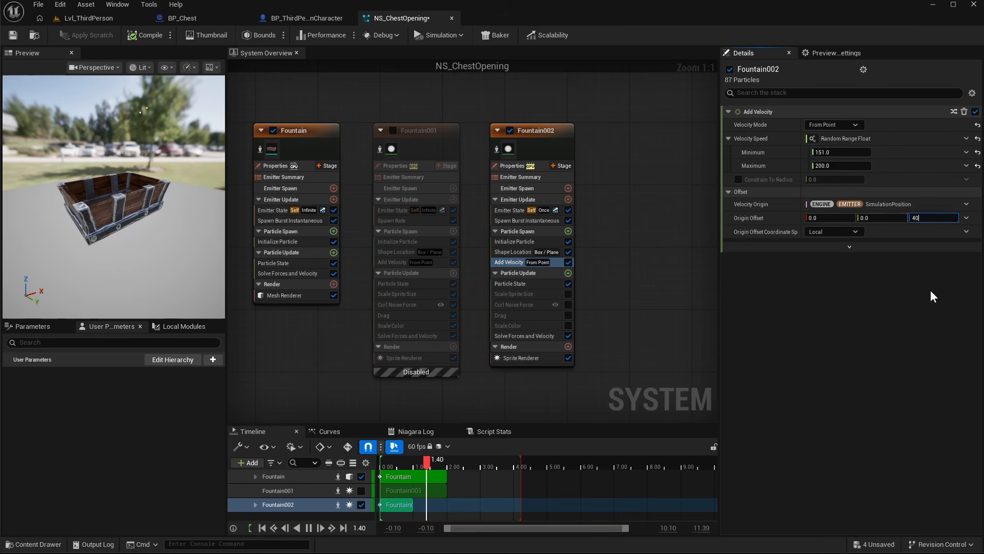
{"action": "key", "text": "Return"}
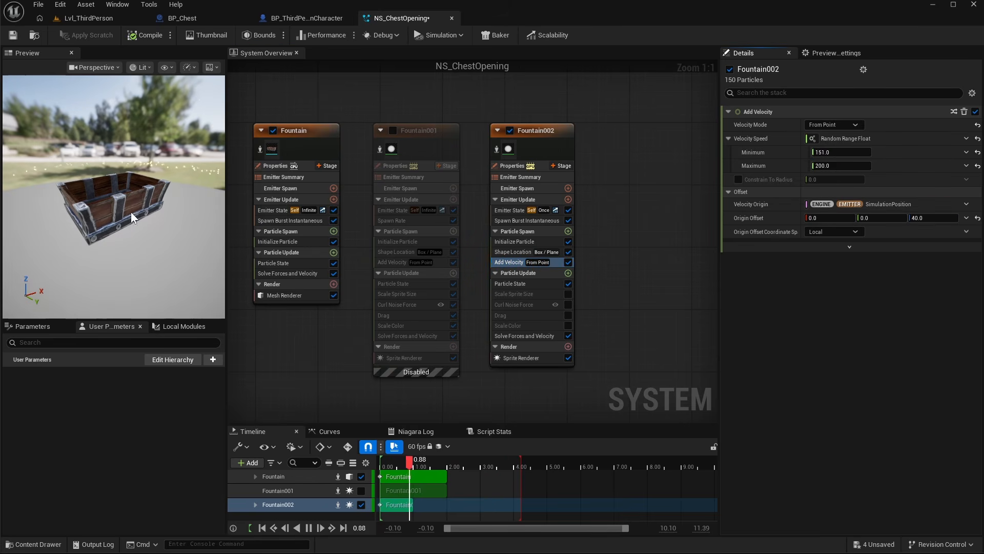
- Set the Add Velocity origin offset Y to -40
{"action": "left_click_drag", "start_coordinate": [58, 180], "coordinate": [112, 186]}
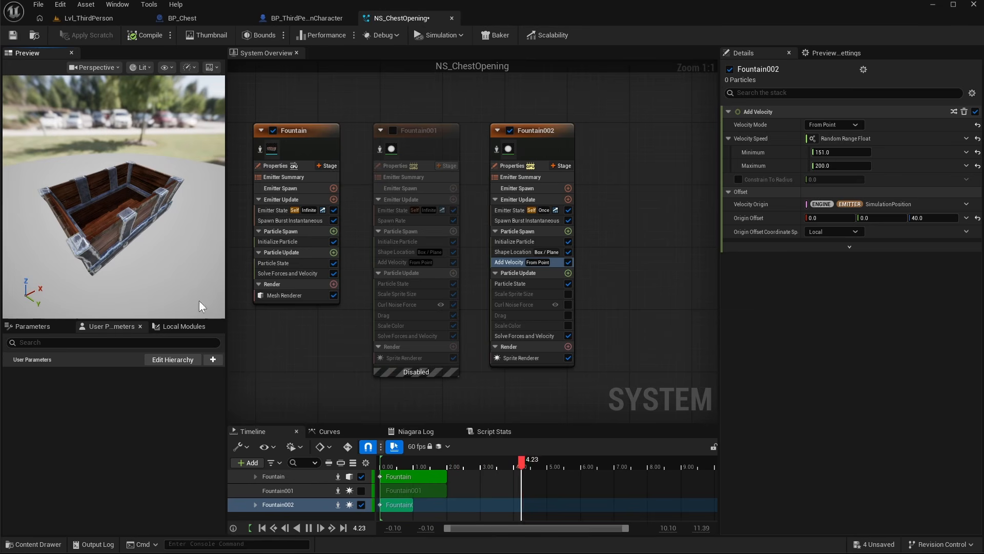
{"action": "left_click", "coordinate": [518, 251]}
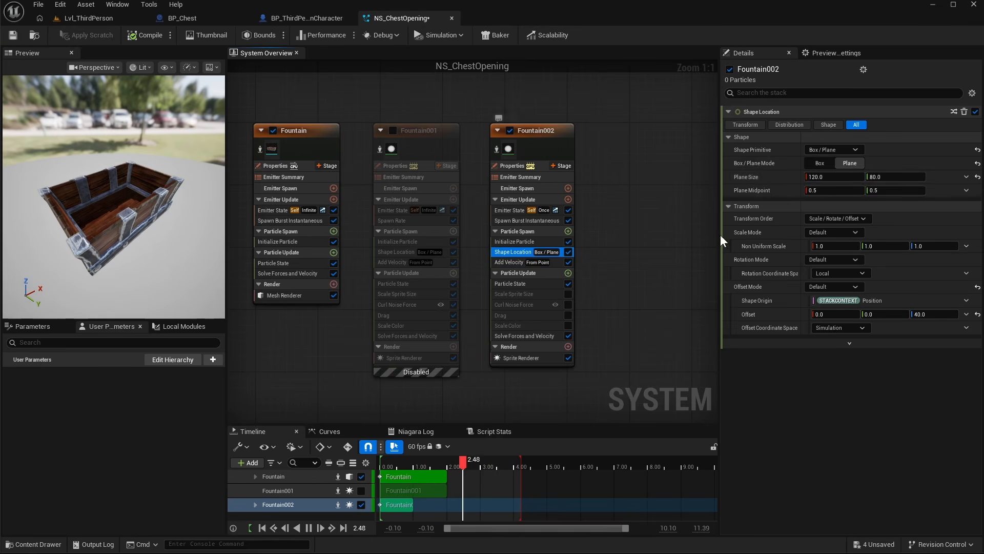
{"action": "left_click", "coordinate": [509, 262]}
{"action": "left_click", "coordinate": [867, 218]}
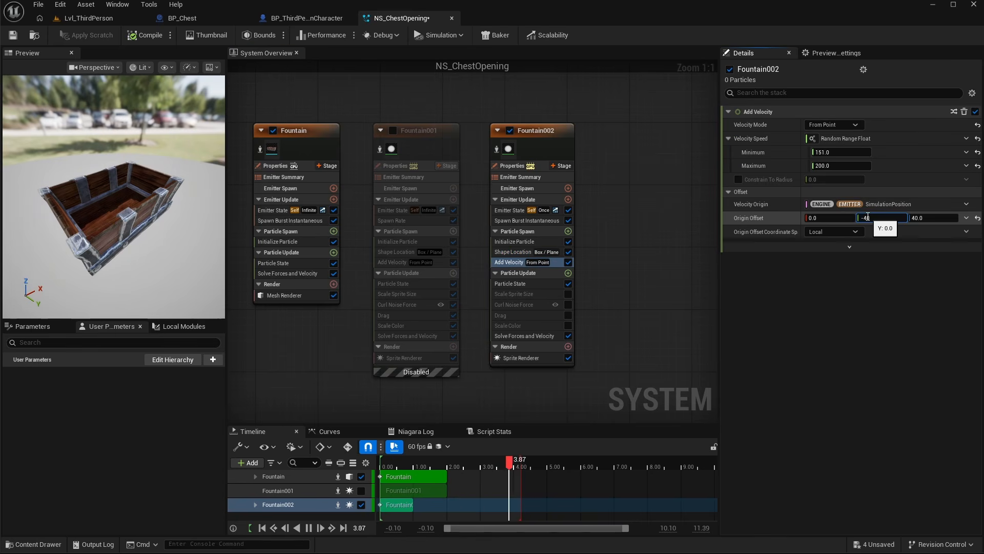
{"action": "type", "text": "-40"}
{"action": "key", "text": "Return"}
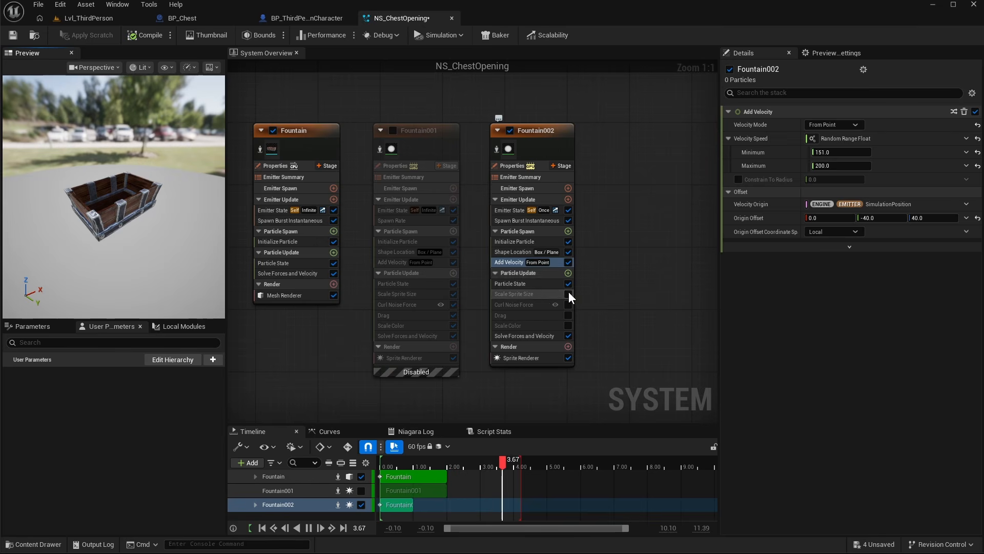
- Add a Gravity Force module below Particle State in Fountain002's Particle Update and set its Z gravity to 40
{"action": "left_click", "coordinate": [568, 273]}
{"action": "type", "text": "gravity"}
{"action": "key", "text": "Return"}
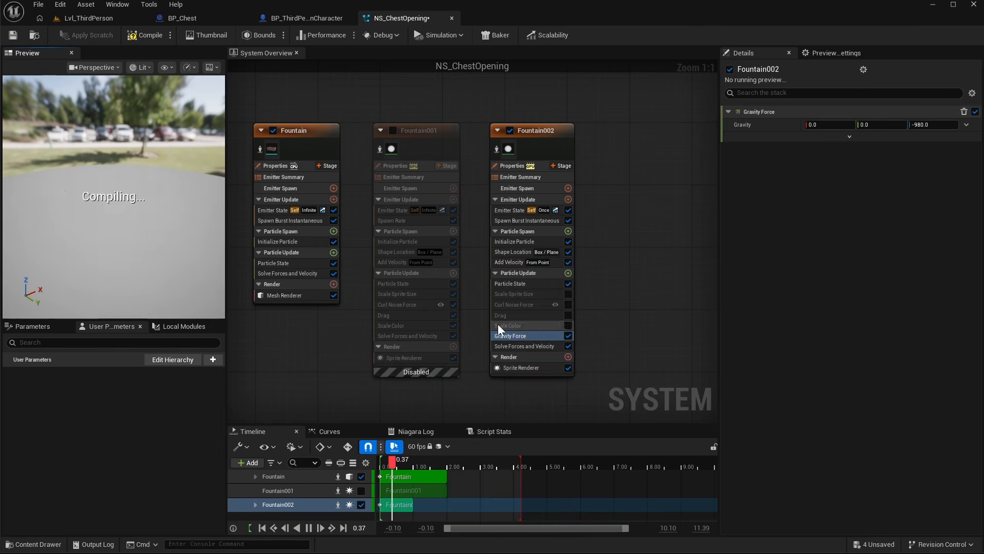
{"action": "left_click_drag", "start_coordinate": [517, 334], "coordinate": [521, 291]}
{"action": "left_click", "coordinate": [929, 125]}
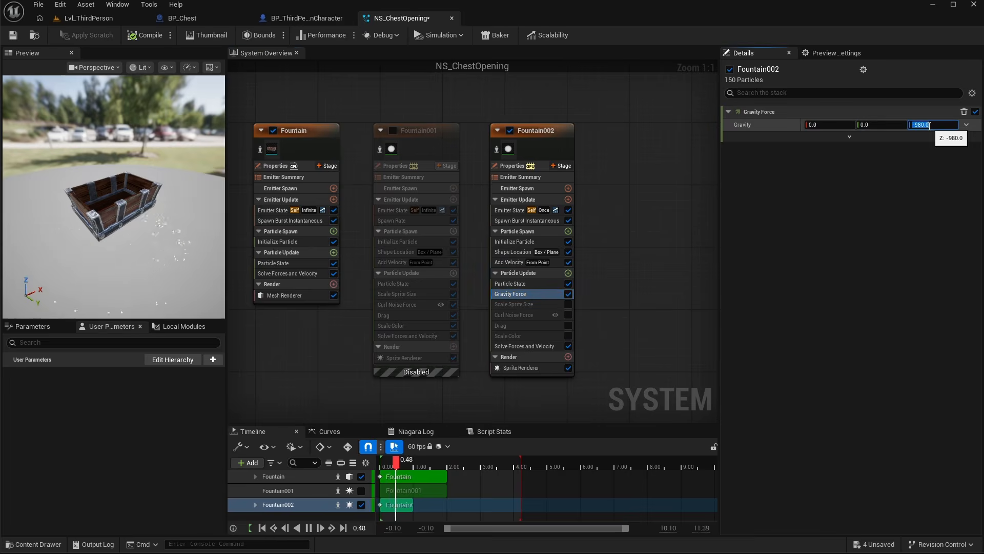
{"action": "key", "text": "Return"}
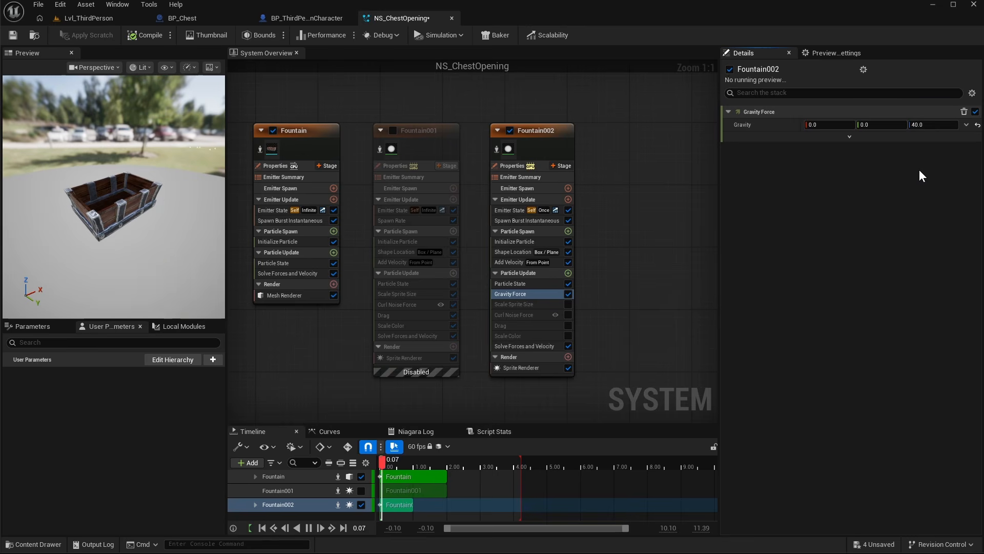
- Enable Curl Noise Force and set its noise strength and noise frequency to 100
{"action": "left_click", "coordinate": [568, 315]}
{"action": "left_click", "coordinate": [519, 314]}
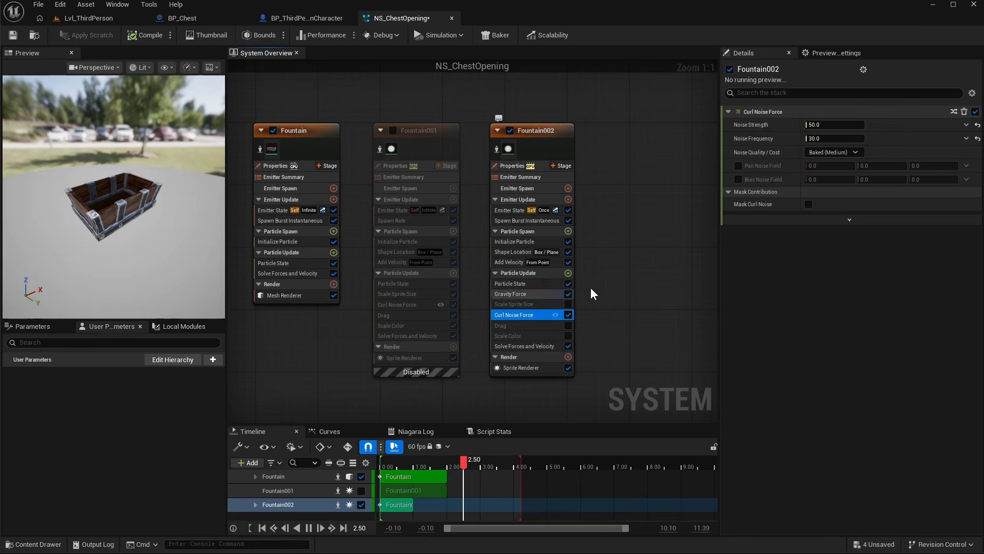
{"action": "left_click", "coordinate": [821, 126]}
{"action": "type", "text": "100"}
{"action": "left_click", "coordinate": [821, 138]}
{"action": "type", "text": "100"}
{"action": "left_click", "coordinate": [867, 268]}
- Enable Drag and make it a Random Range Float from 0.8 to 1.2
{"action": "left_click", "coordinate": [568, 325]}
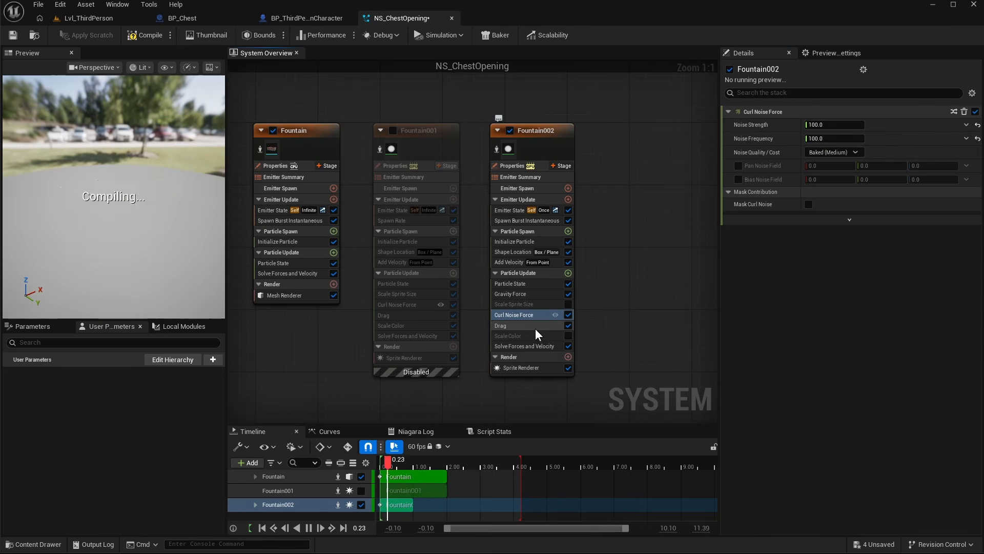
{"action": "left_click", "coordinate": [524, 326]}
{"action": "left_click", "coordinate": [965, 125]}
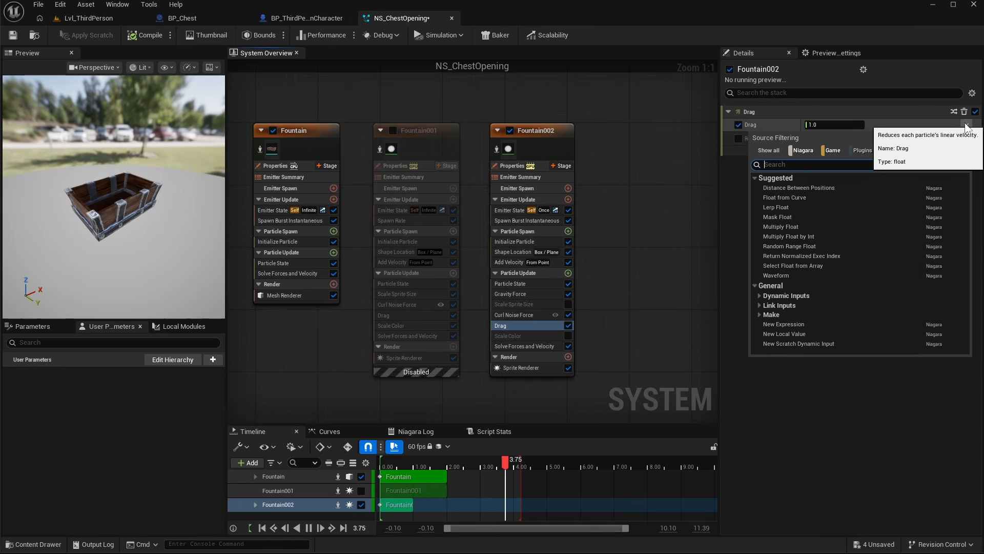
{"action": "left_click", "coordinate": [785, 246]}
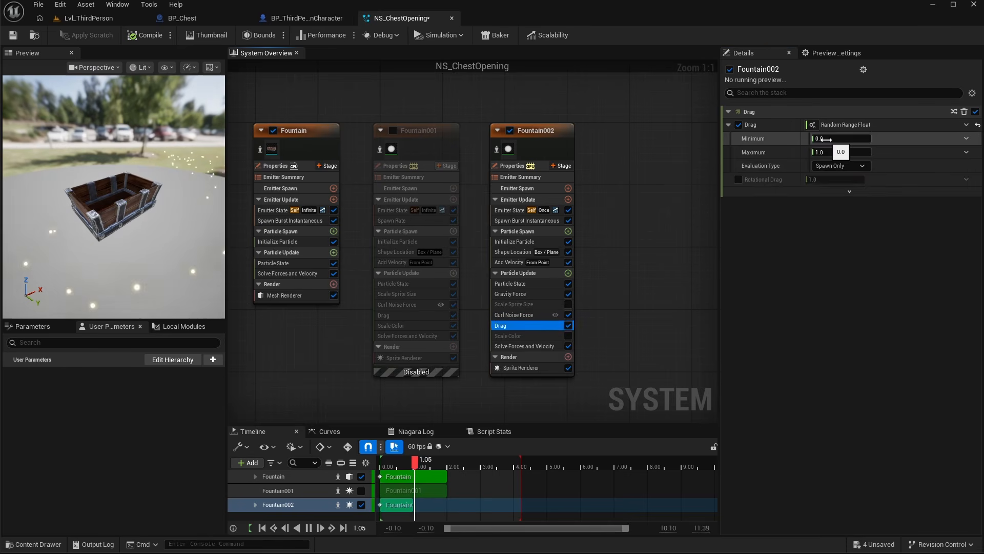
{"action": "left_click", "coordinate": [826, 138]}
{"action": "type", "text": "0.8"}
{"action": "key", "text": "Return"}
{"action": "left_click", "coordinate": [827, 153]}
{"action": "type", "text": "1.2"}
{"action": "key", "text": "Return"}
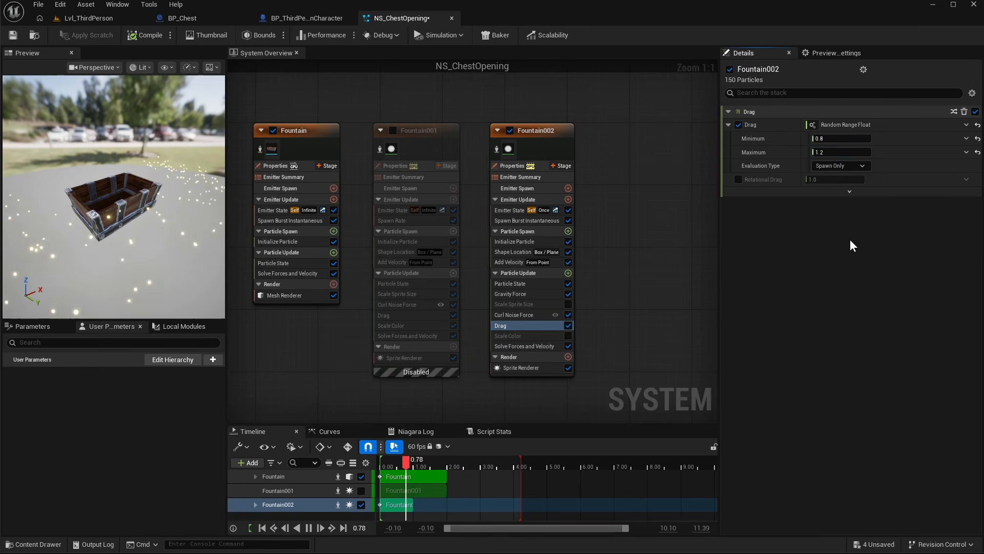
- Enable Scale Sprite Size and Scale Color, applying a fade-out template to the alpha curve
{"action": "left_click", "coordinate": [567, 305]}
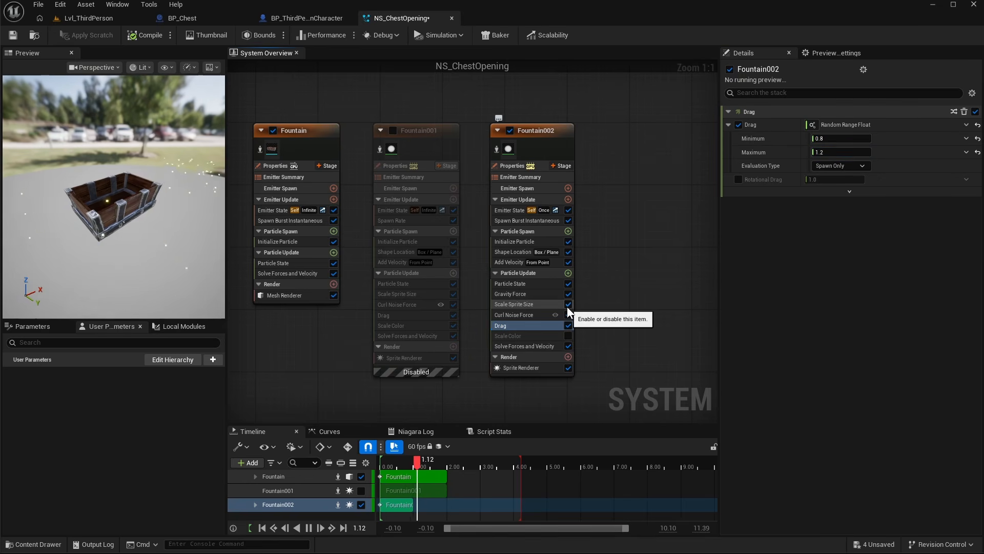
{"action": "left_click", "coordinate": [543, 335]}
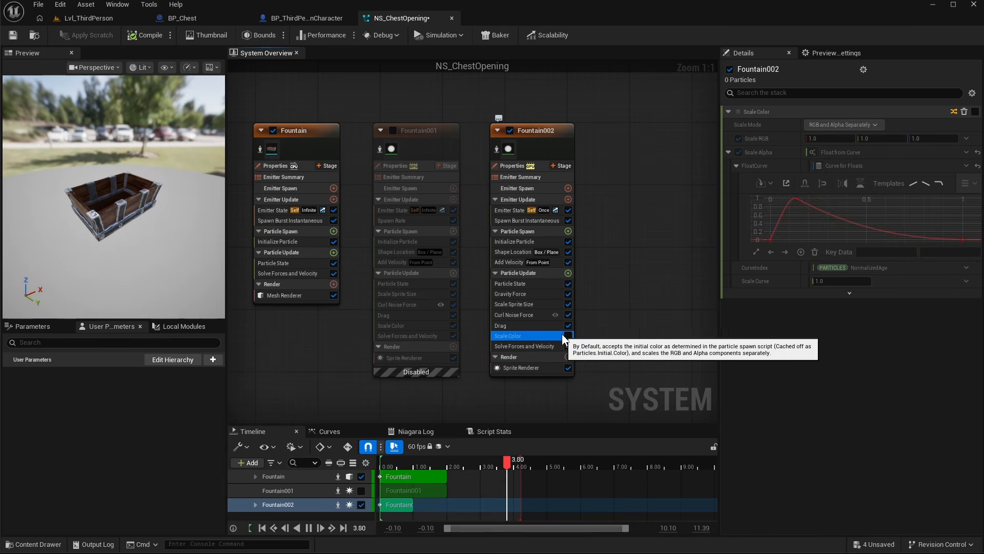
{"action": "left_click", "coordinate": [568, 336]}
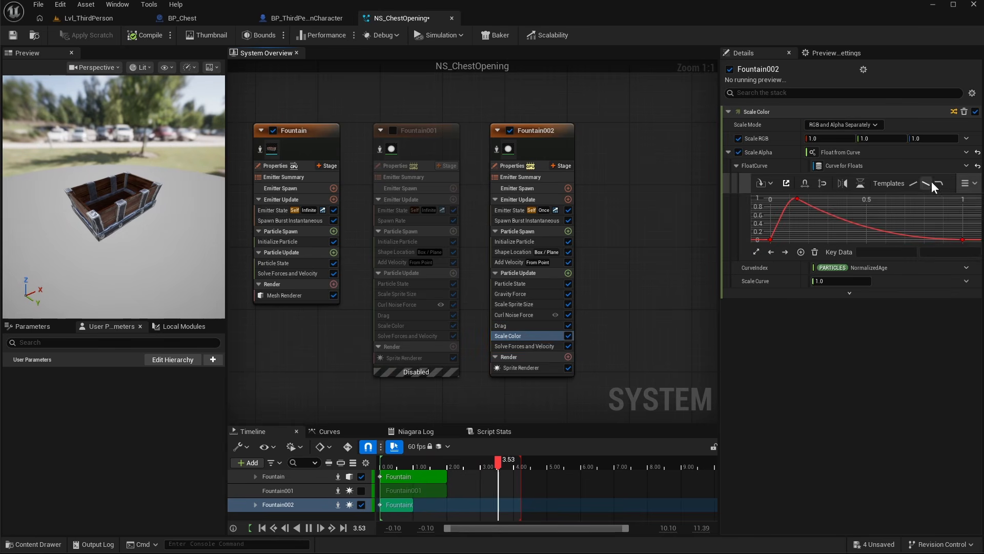
{"action": "left_click", "coordinate": [964, 237]}
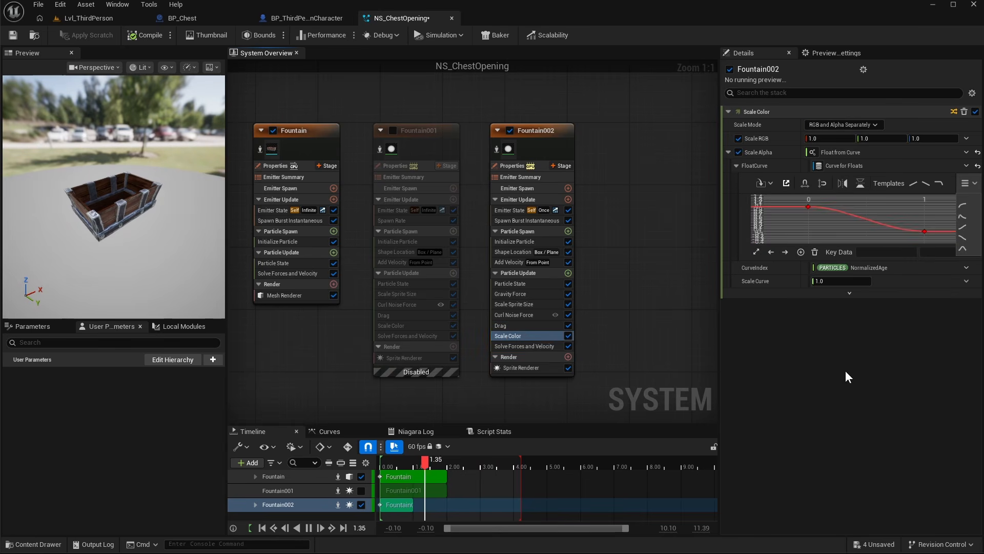
- Set Fountain002's emitter sim target to CPUSim and bounds calculation to Dynamic
{"action": "left_click", "coordinate": [515, 166]}
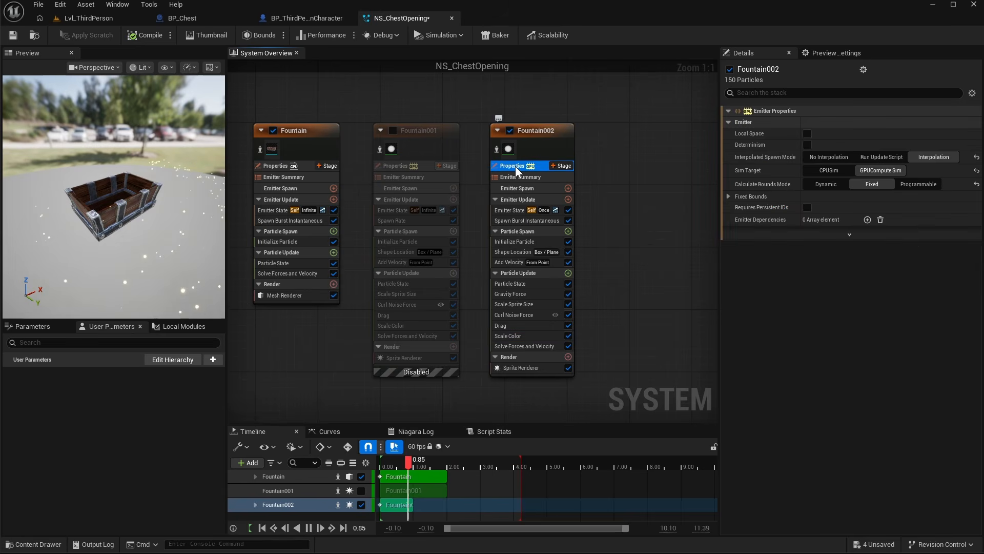
{"action": "left_click", "coordinate": [830, 172]}
{"action": "left_click", "coordinate": [831, 186]}
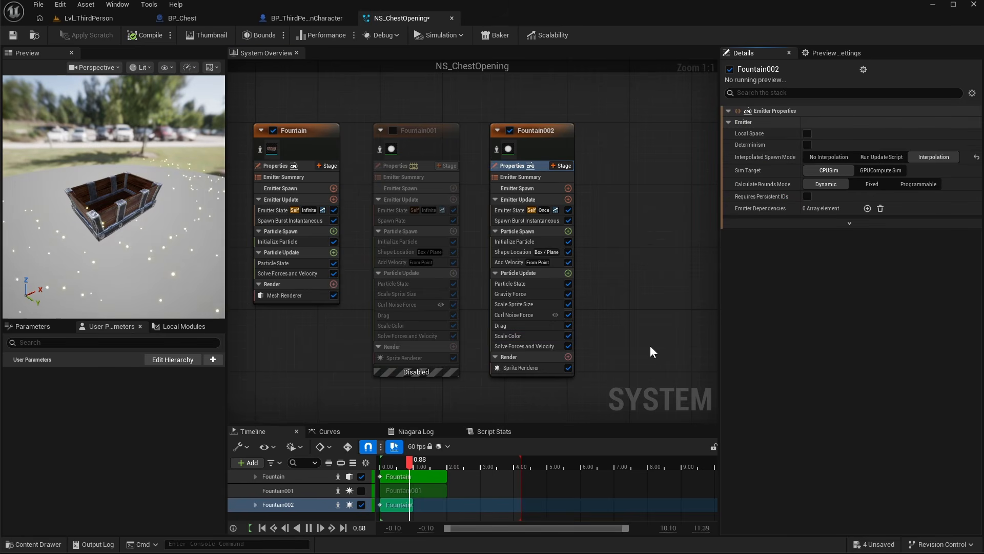
- Add a Light Renderer to Fountain002 and enable Alpha Scales Brightness
{"action": "left_click", "coordinate": [568, 357]}
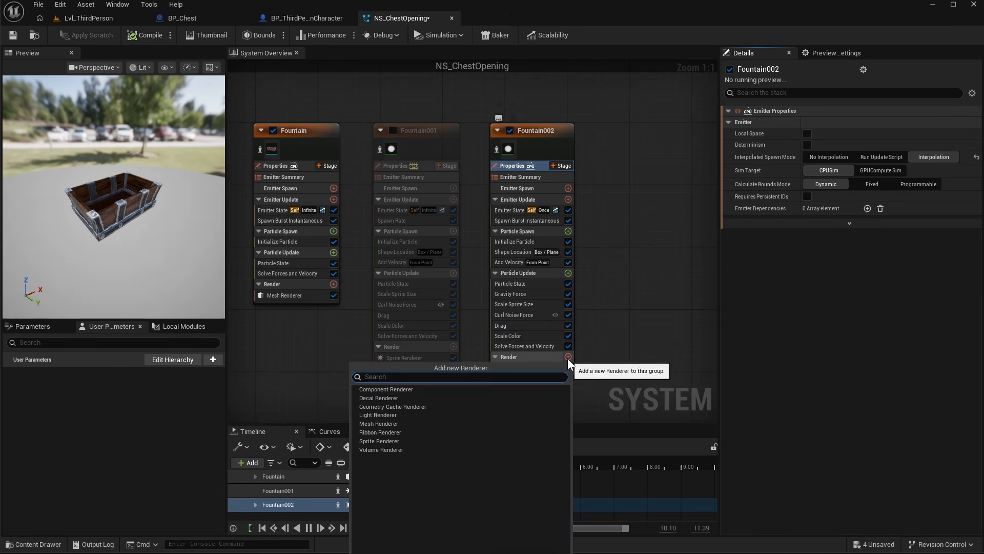
{"action": "left_click", "coordinate": [392, 414]}
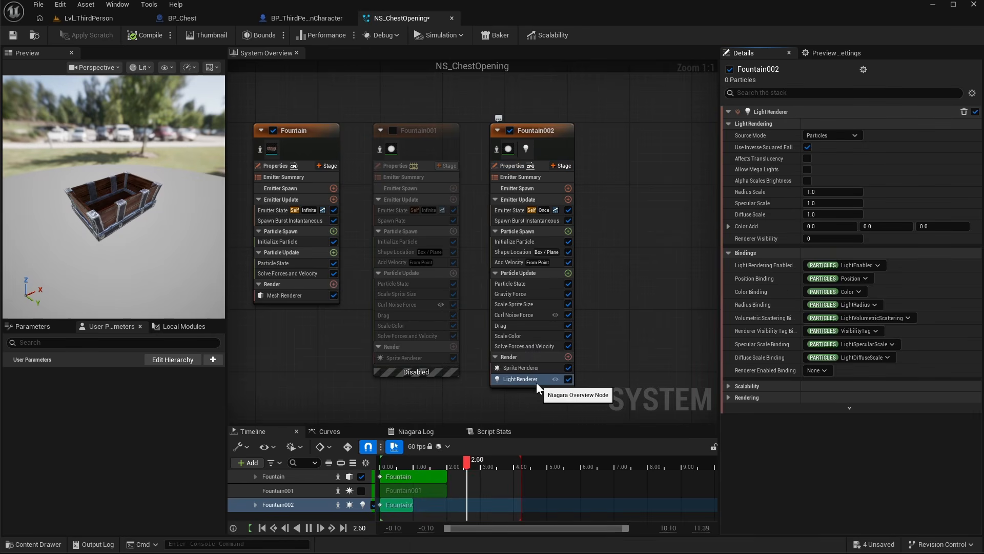
{"action": "left_click", "coordinate": [807, 180]}
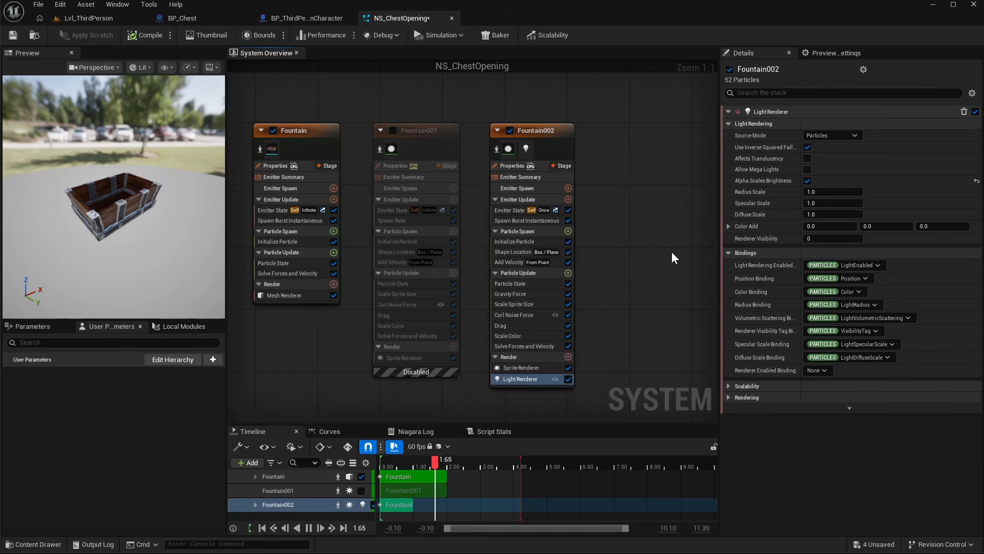
- Enable the Fountain001 emitter, disable the Fountain emitter, and save NS_ChestOpening
{"action": "left_click", "coordinate": [12, 36]}
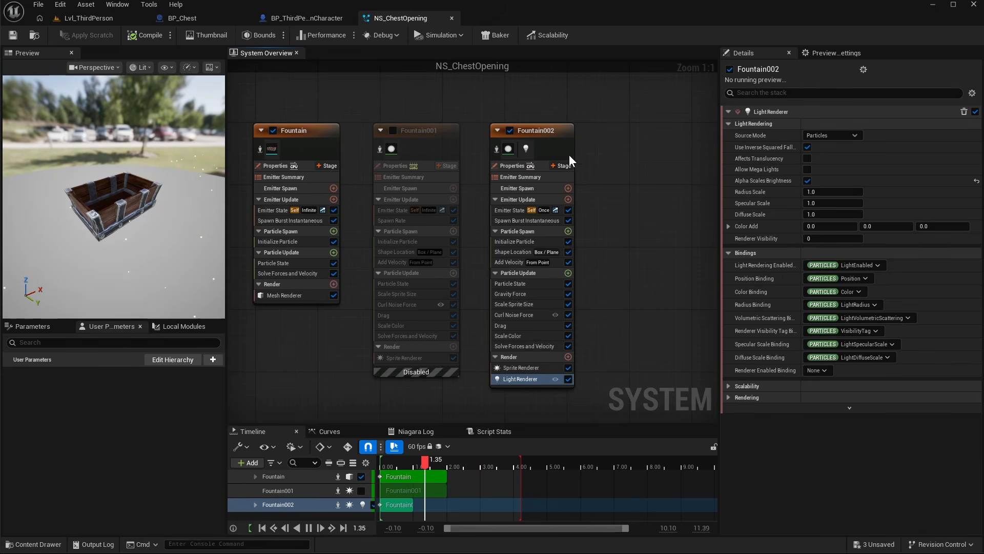
{"action": "left_click", "coordinate": [393, 131]}
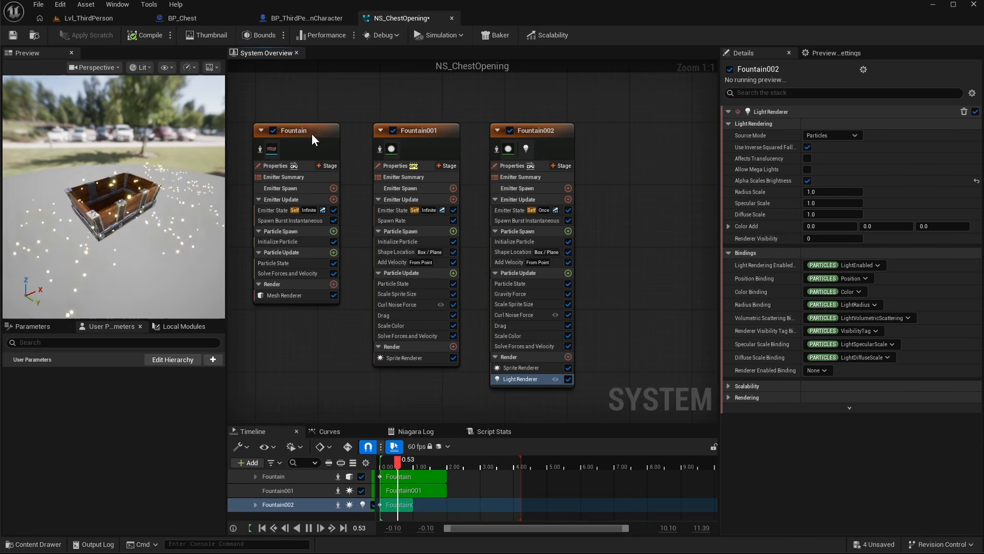
{"action": "left_click", "coordinate": [273, 130]}
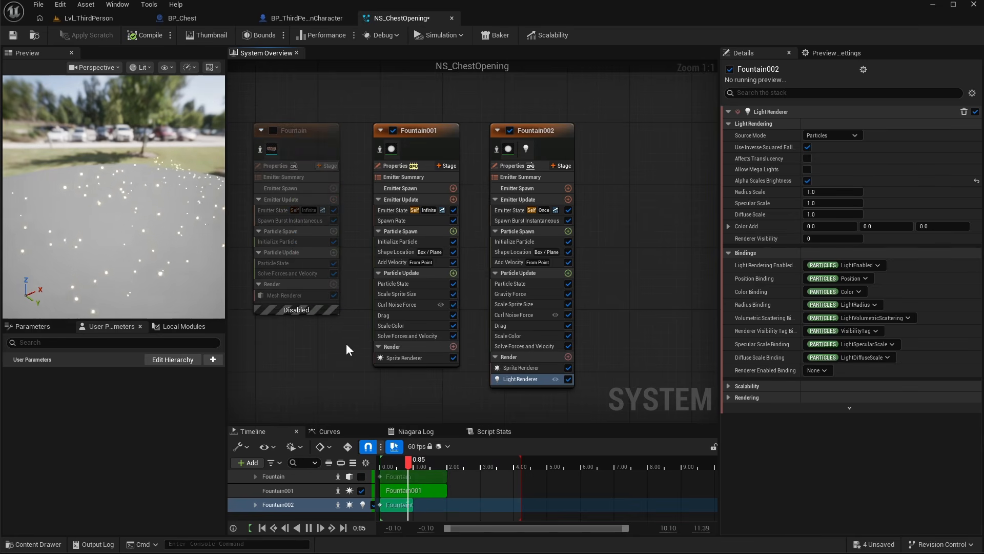
{"action": "left_click", "coordinate": [11, 35]}
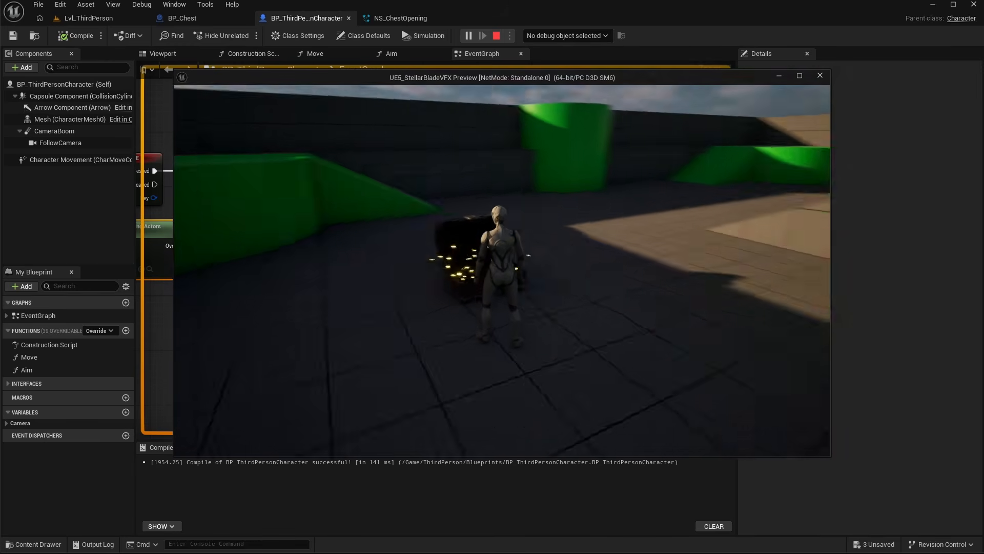
- Exit the play test and review the emitters in NS_ChestOpening
{"action": "key", "text": "Escape"}
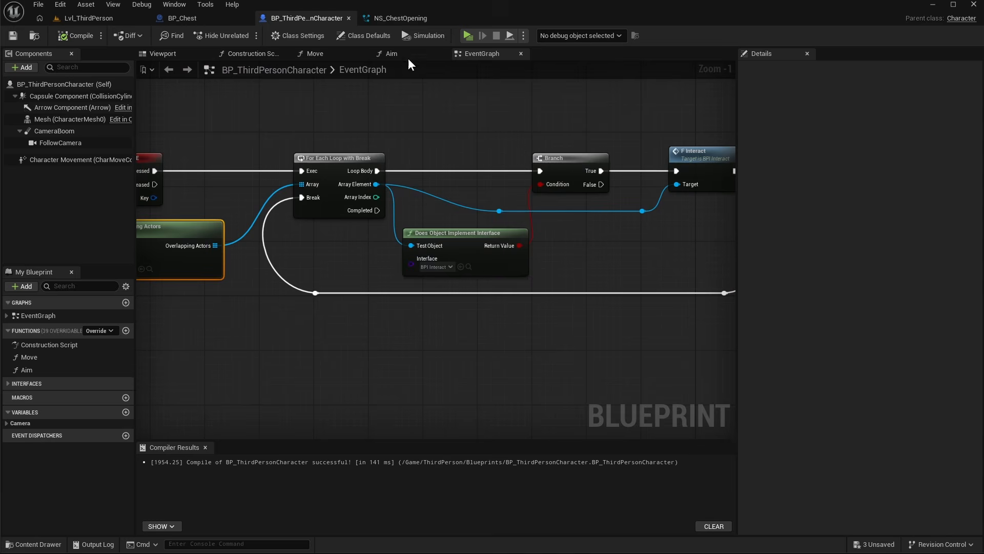
{"action": "left_click", "coordinate": [400, 18]}
{"action": "right_click_drag", "start_coordinate": [613, 211], "coordinate": [575, 192]}
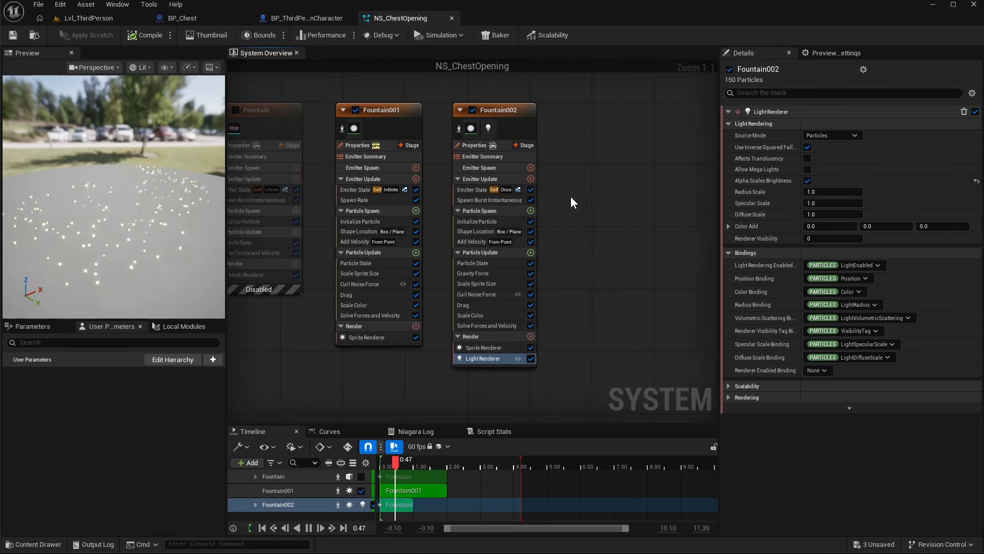
- Add a Point Light component to BP_Chest under the Chest mesh
{"action": "left_click", "coordinate": [192, 20]}
{"action": "left_click", "coordinate": [46, 119]}
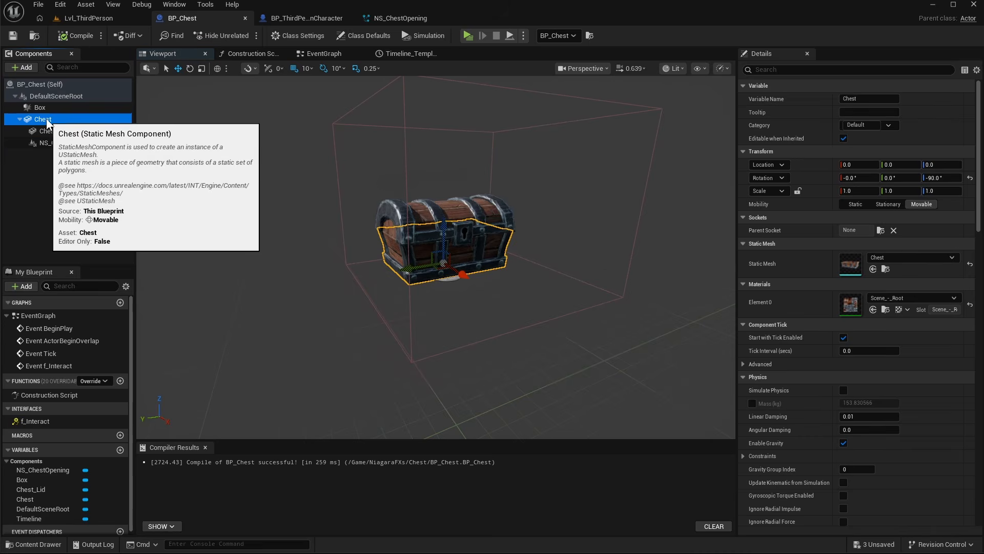
{"action": "left_click", "coordinate": [26, 67]}
{"action": "left_click", "coordinate": [41, 148]}
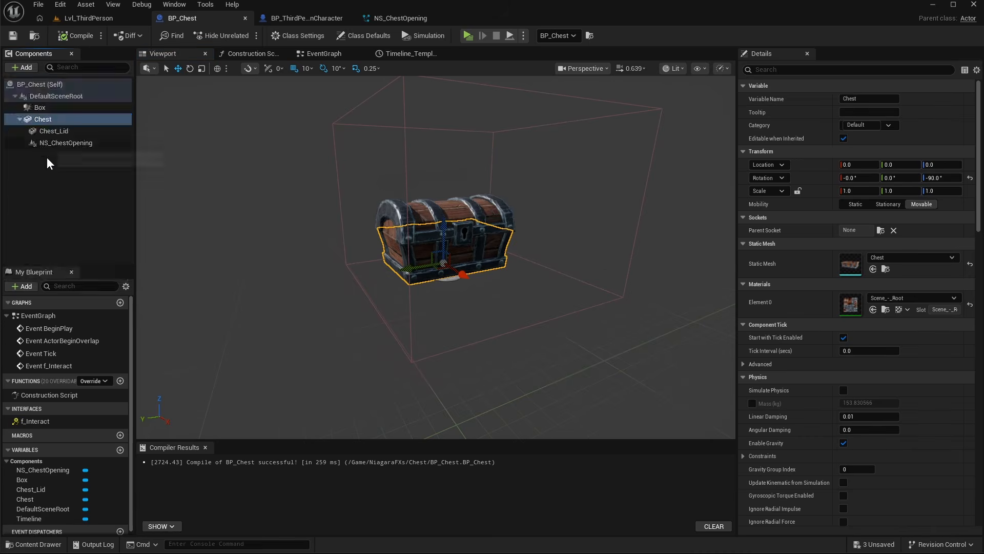
{"action": "key", "text": "Return"}
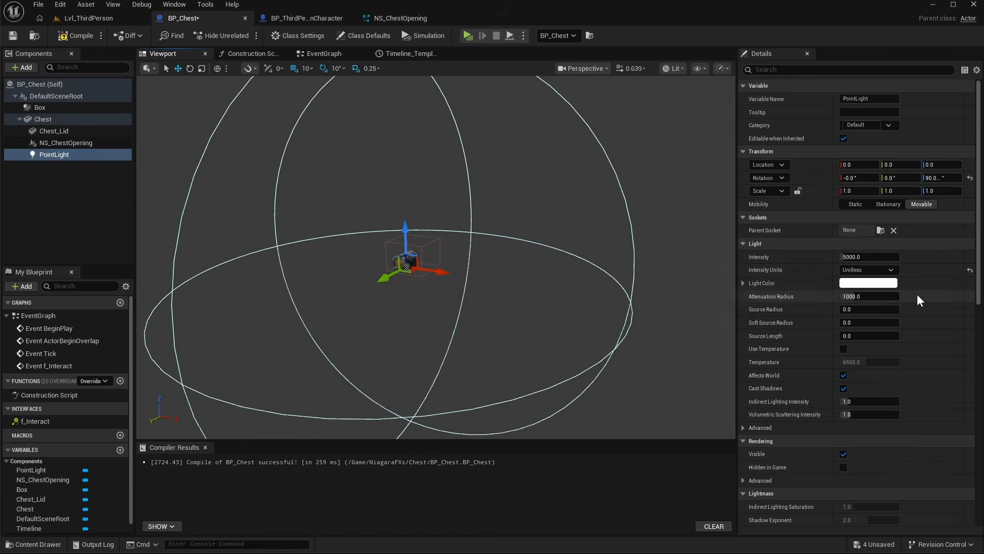
- Reduce the point light's attenuation radius to about 310 and raise the light about 36 units into the chest
{"action": "left_click_drag", "start_coordinate": [867, 296], "coordinate": [825, 297]}
{"action": "right_click_drag", "start_coordinate": [445, 272], "coordinate": [410, 272]}
{"action": "scroll", "coordinate": [442, 271], "scroll_direction": "up", "scroll_amount": 8}
{"action": "left_click_drag", "start_coordinate": [437, 268], "coordinate": [434, 235]}
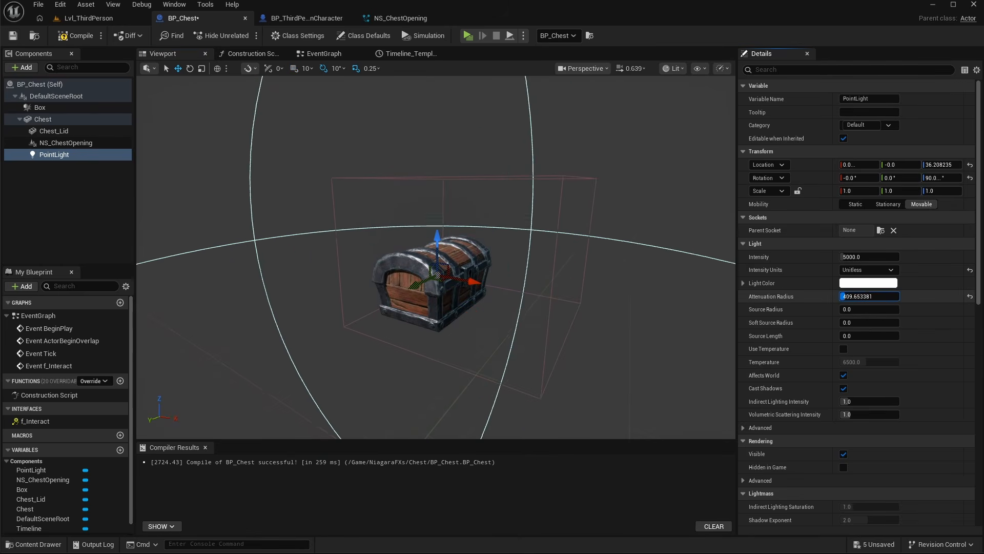
- Hide the chest lid to see the light inside the chest
{"action": "left_click", "coordinate": [54, 131]}
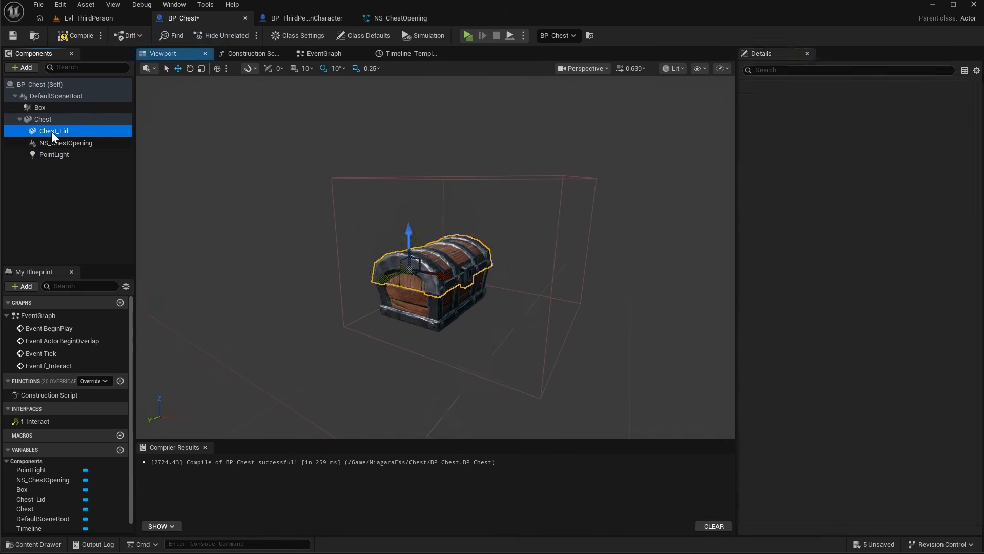
{"action": "scroll", "coordinate": [821, 447], "scroll_direction": "down", "scroll_amount": 10}
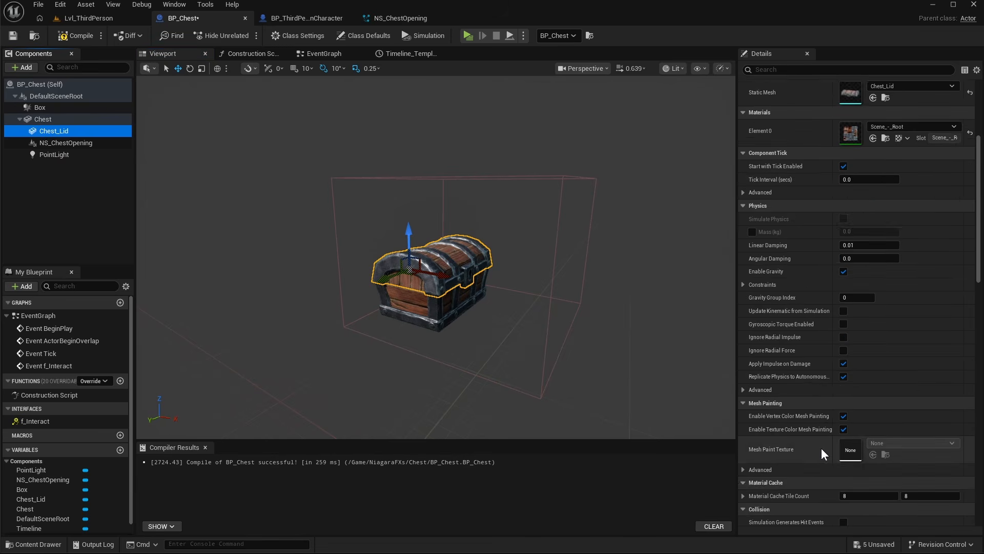
{"action": "scroll", "coordinate": [963, 257], "scroll_direction": "up", "scroll_amount": 10}
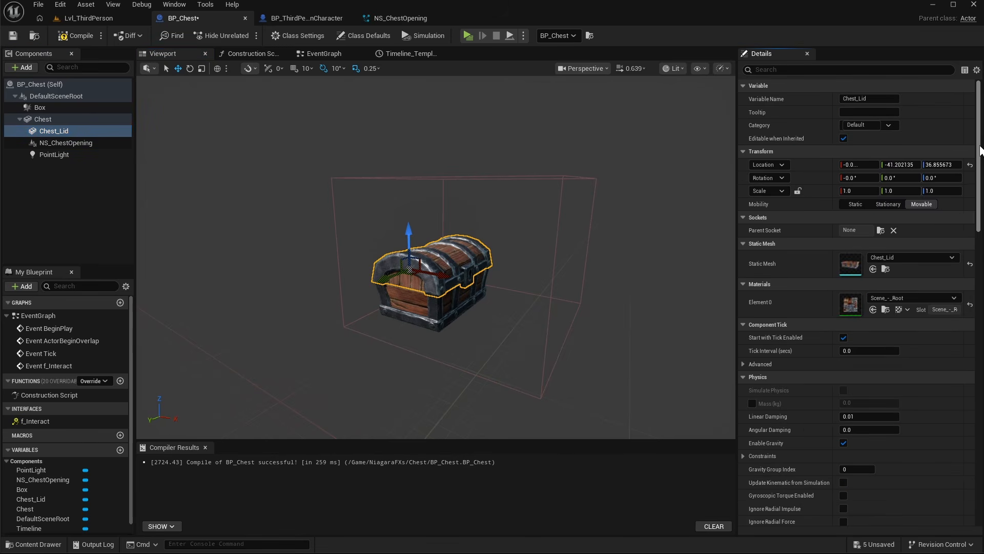
{"action": "scroll", "coordinate": [847, 404], "scroll_direction": "down", "scroll_amount": 15}
{"action": "left_click", "coordinate": [843, 399]}
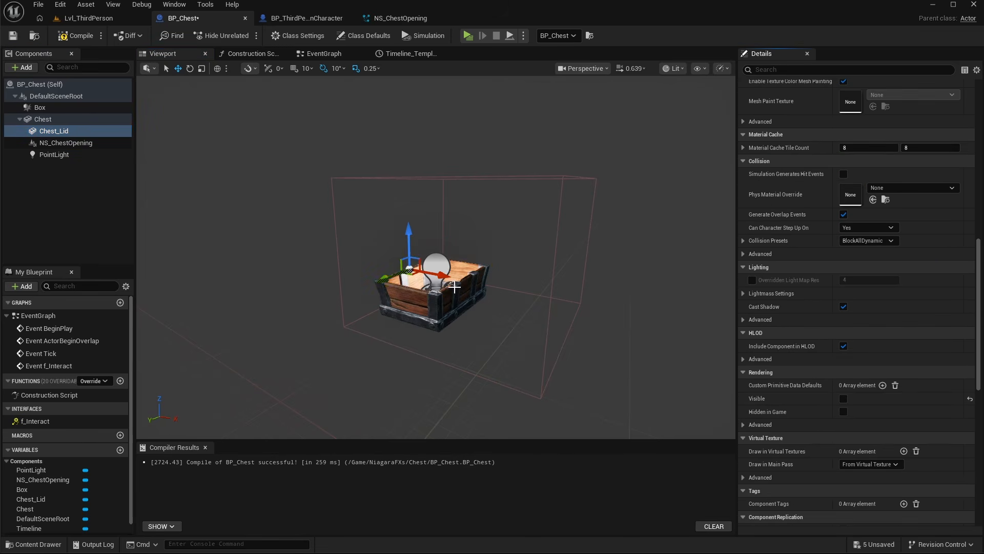
- Set the point light's color to the warm yellow FFD855 with value 1
{"action": "left_click", "coordinate": [437, 267]}
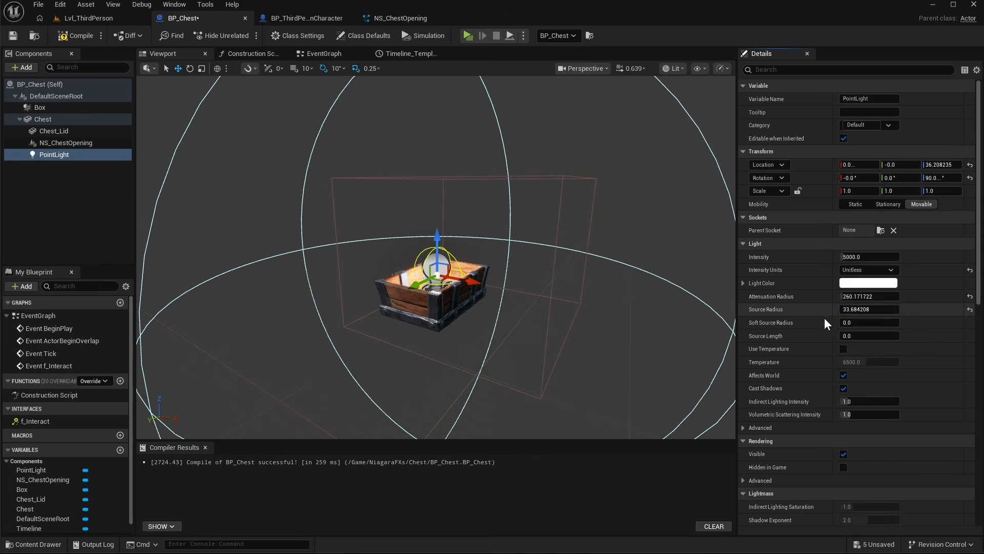
{"action": "left_click", "coordinate": [855, 283]}
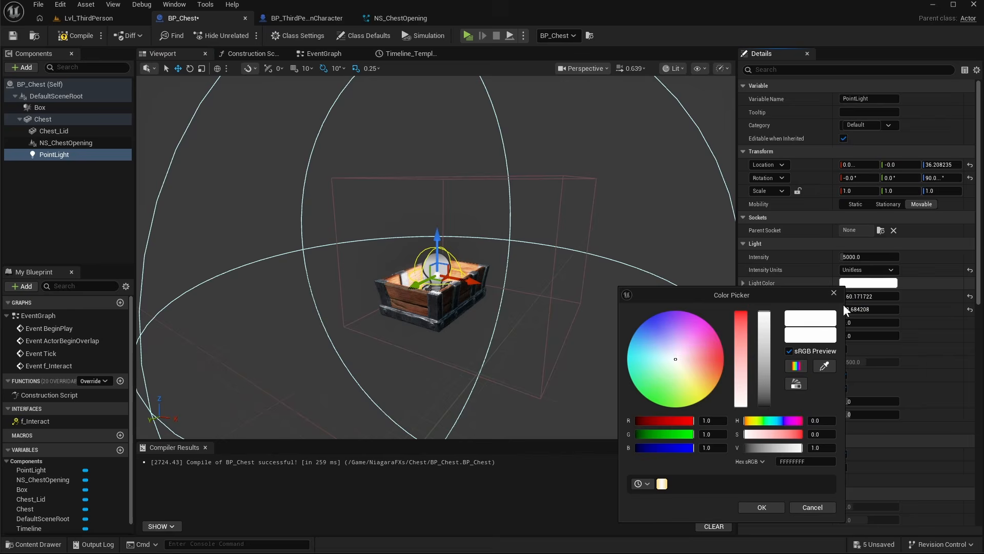
{"action": "mouse_move", "coordinate": [664, 485]}
{"action": "left_click", "coordinate": [662, 483]}
{"action": "left_click", "coordinate": [821, 448]}
{"action": "type", "text": "1"}
{"action": "key", "text": "Return"}
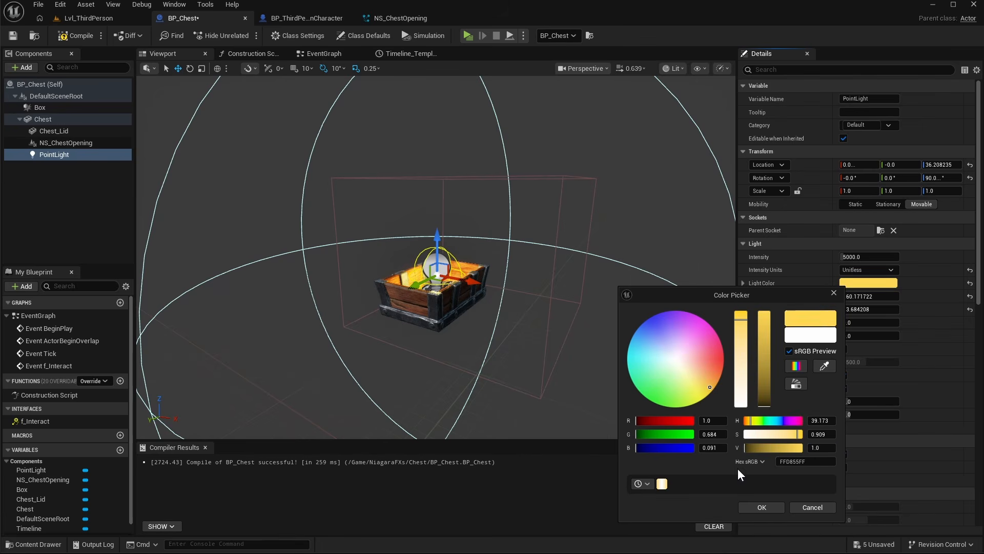
{"action": "left_click", "coordinate": [769, 506]}
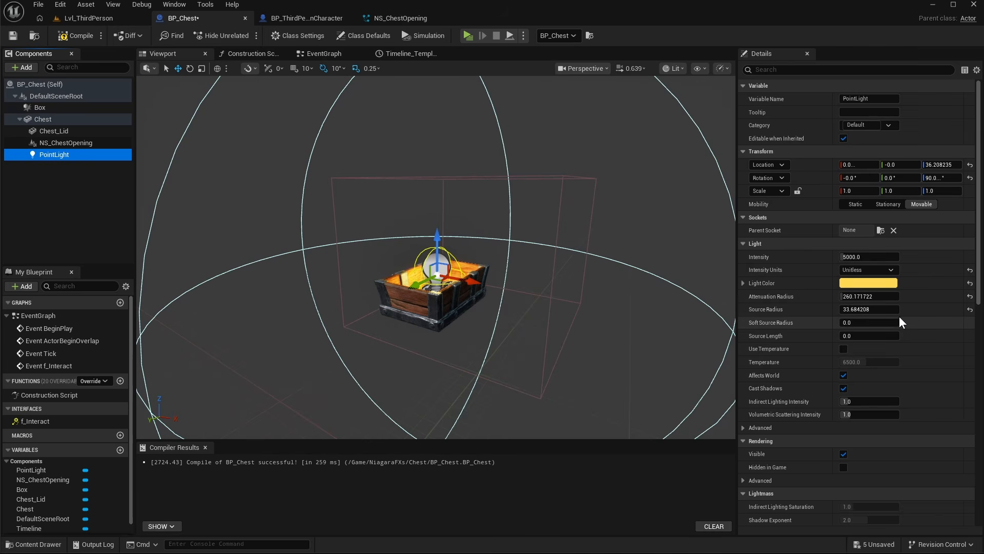
- Make the chest lid visible again
{"action": "left_click", "coordinate": [54, 131]}
{"action": "scroll", "coordinate": [979, 307], "scroll_direction": "down", "scroll_amount": 10}
{"action": "scroll", "coordinate": [979, 308], "scroll_direction": "down", "scroll_amount": 2}
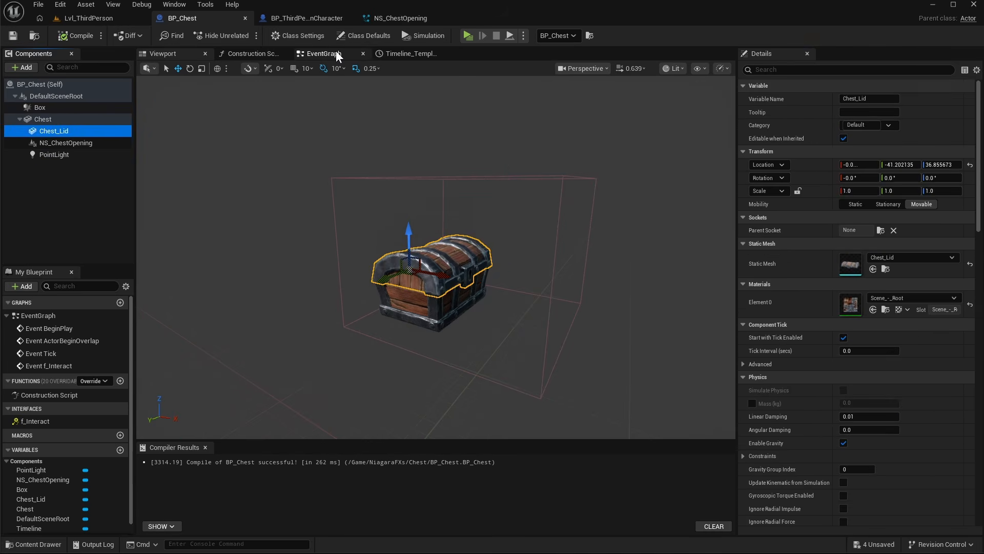
- In the EventGraph, add a Set Visibility node for the Point Light after Set Active, with New Visibility enabled
{"action": "left_click", "coordinate": [337, 52]}
{"action": "right_click_drag", "start_coordinate": [579, 303], "coordinate": [568, 302]}
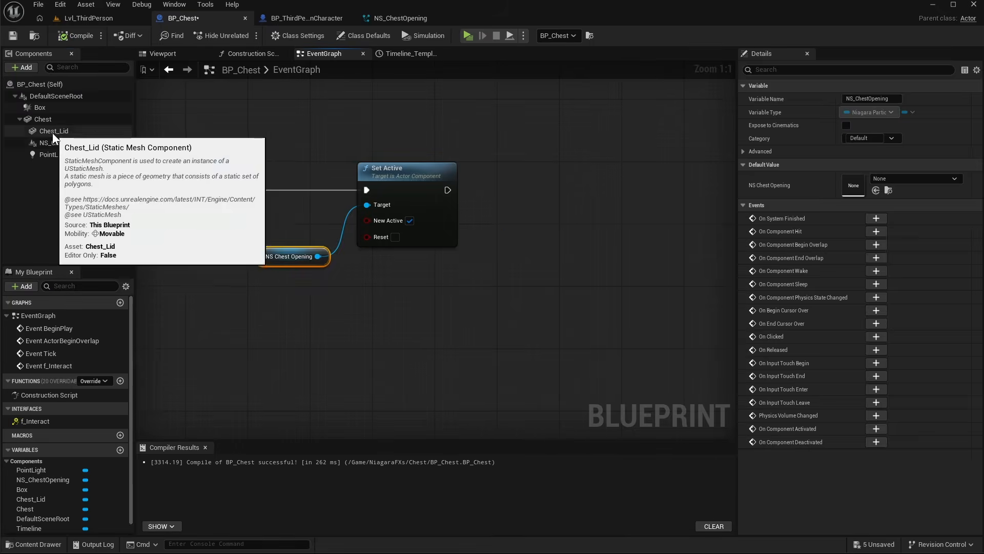
{"action": "left_click_drag", "start_coordinate": [54, 155], "coordinate": [413, 259]}
{"action": "left_click_drag", "start_coordinate": [464, 264], "coordinate": [514, 163]}
{"action": "type", "text": "set vis"}
{"action": "key", "text": "Return"}
{"action": "left_click_drag", "start_coordinate": [448, 190], "coordinate": [522, 189]}
{"action": "left_click", "coordinate": [571, 221]}
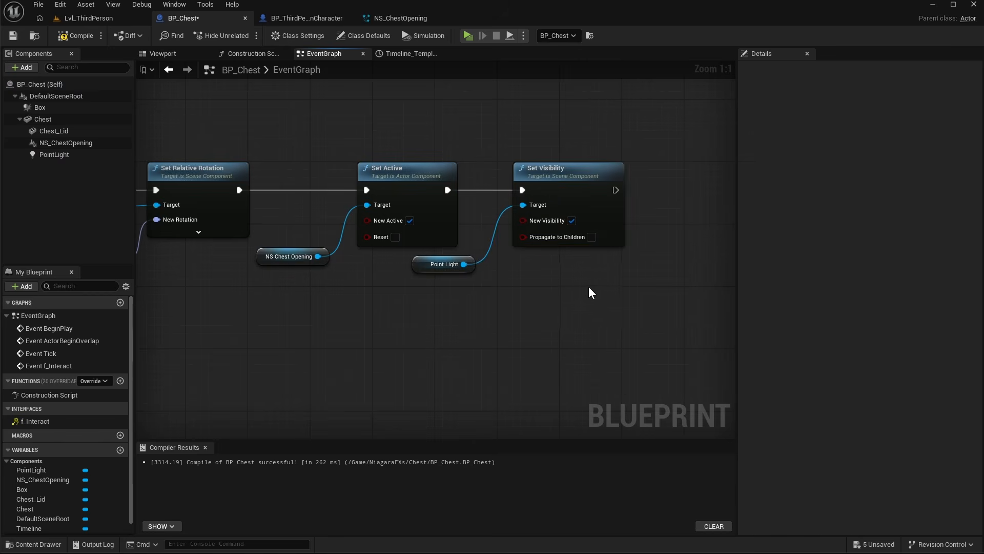
- Turn off the point light's default visibility
{"action": "left_click", "coordinate": [55, 155]}
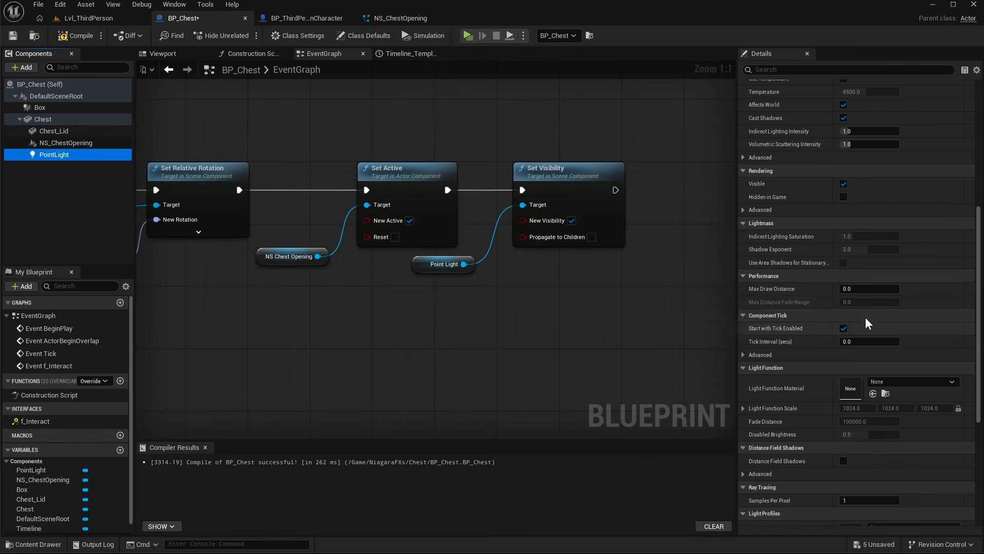
{"action": "scroll", "coordinate": [866, 321], "scroll_direction": "up", "scroll_amount": 3}
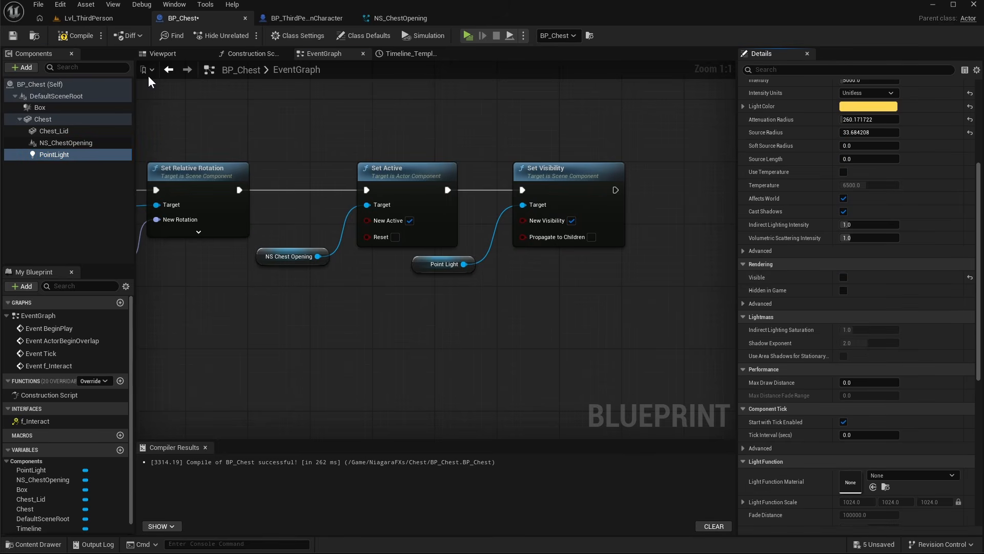
- Compile BP_Chest and play-test opening the chest
{"action": "left_click", "coordinate": [68, 38]}
{"action": "key", "text": "e"}
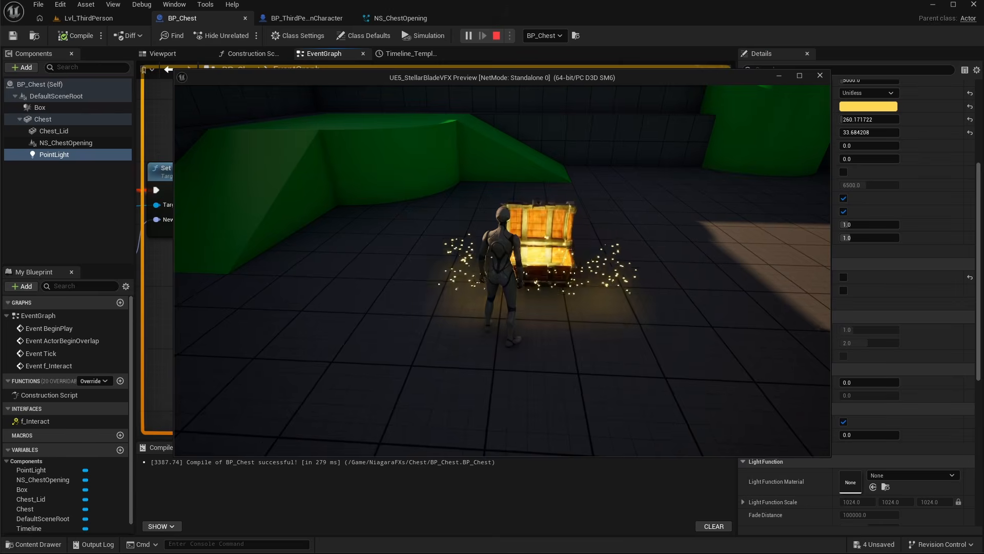
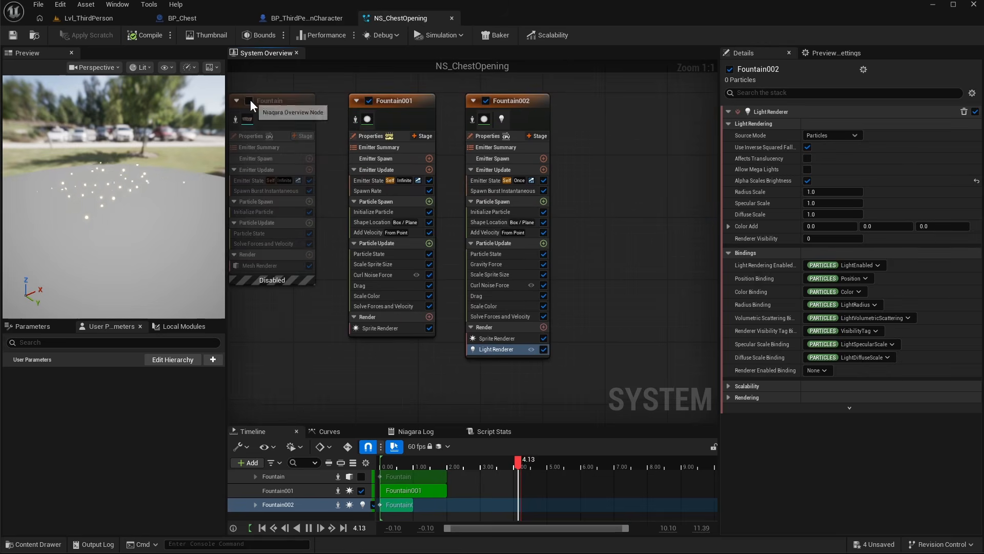
- Enable the first Fountain emitter and disable Fountain001 and Fountain002 in the system overview
{"action": "left_click", "coordinate": [249, 101]}
{"action": "left_click", "coordinate": [368, 100]}
{"action": "left_click", "coordinate": [486, 100]}
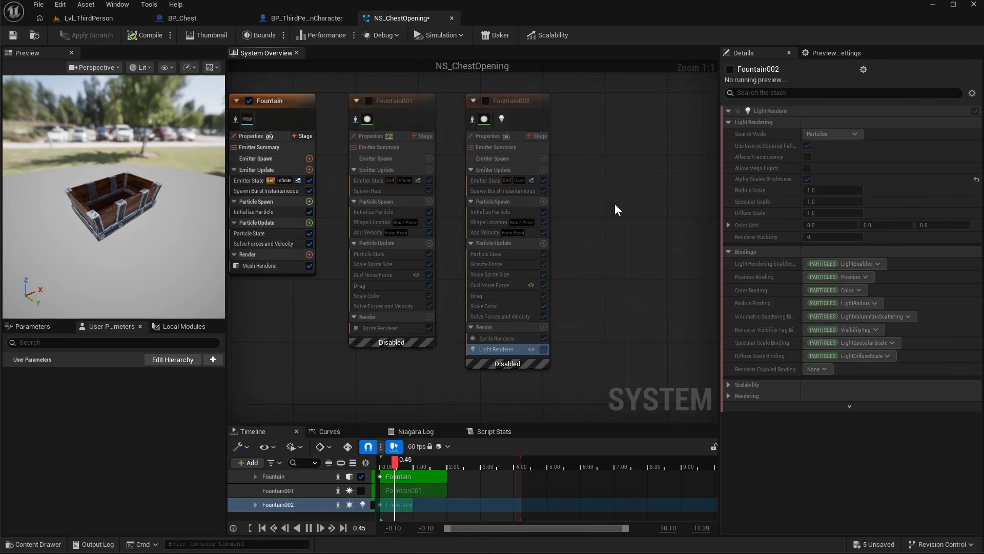
- Paste a copy of the sparks emitter into the system and place it beside the other emitters
{"action": "right_click_drag", "start_coordinate": [614, 203], "coordinate": [525, 197]}
{"action": "left_click", "coordinate": [321, 101]}
{"action": "key", "text": "ctrl+v"}
{"action": "left_click_drag", "start_coordinate": [624, 148], "coordinate": [545, 110]}
{"action": "left_click", "coordinate": [521, 93]}
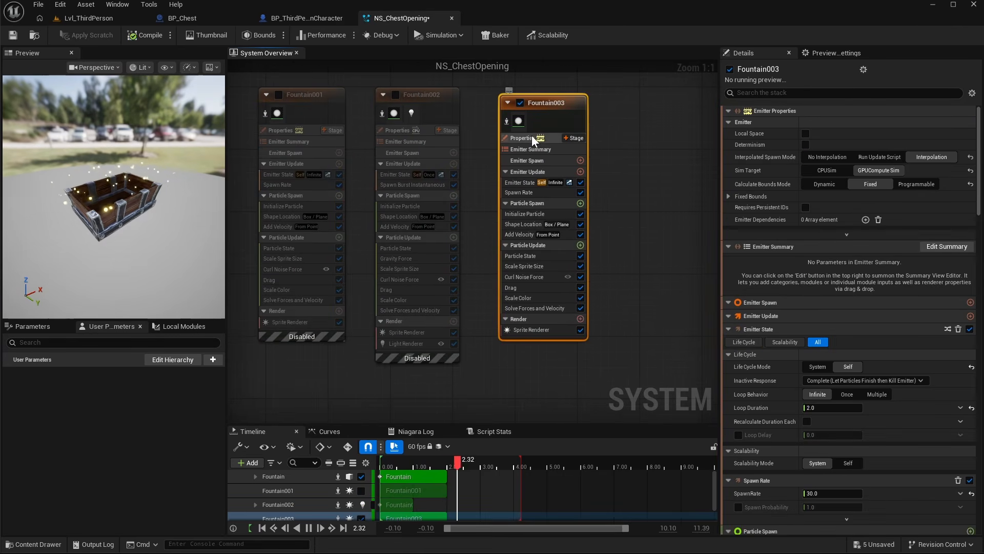
- In the new emitter's Initialize Particle, set Lifetime Min to 1.5 and Lifetime Max to 2.0
{"action": "left_click", "coordinate": [522, 193]}
{"action": "left_click", "coordinate": [524, 214]}
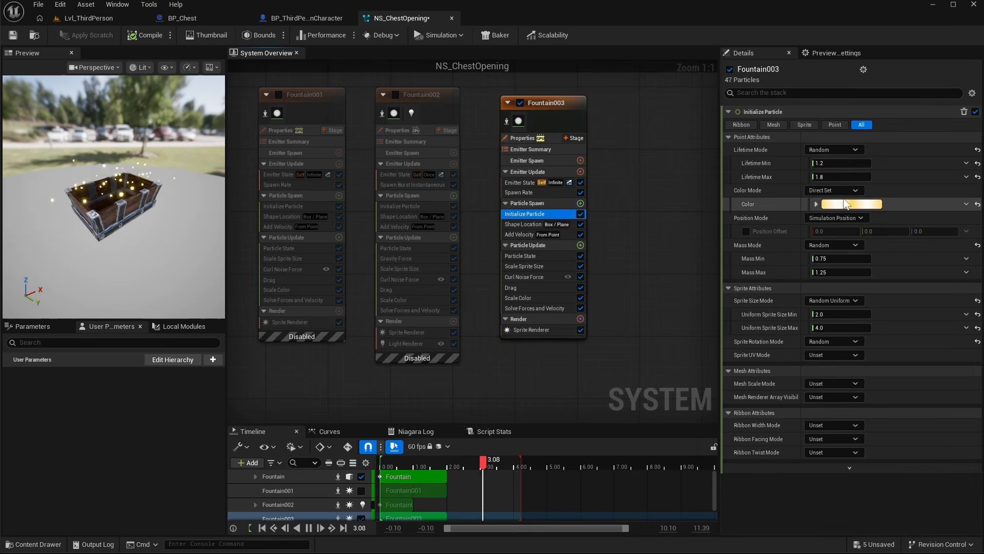
{"action": "left_click", "coordinate": [823, 163]}
{"action": "type", "text": "1.5"}
{"action": "key", "text": "Return"}
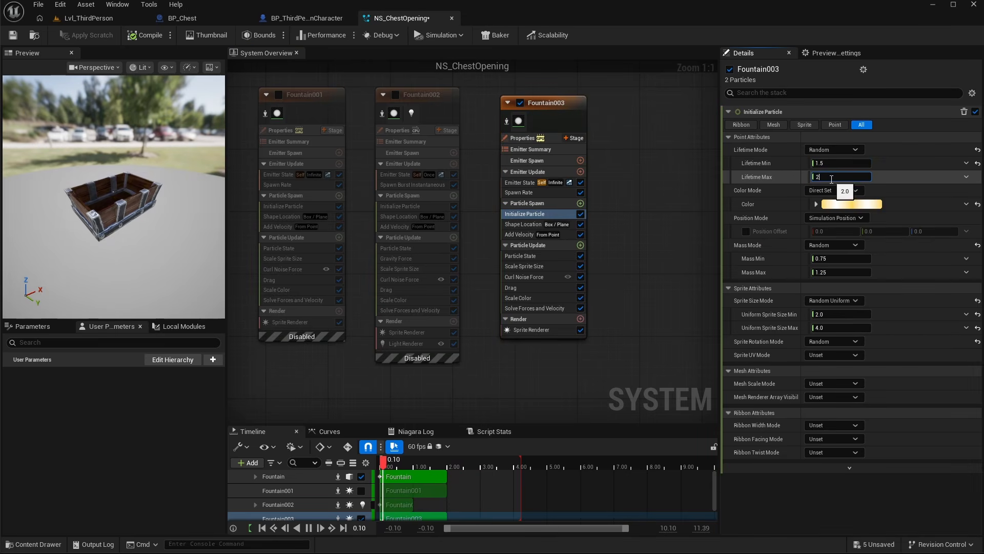
{"action": "left_click", "coordinate": [892, 174]}
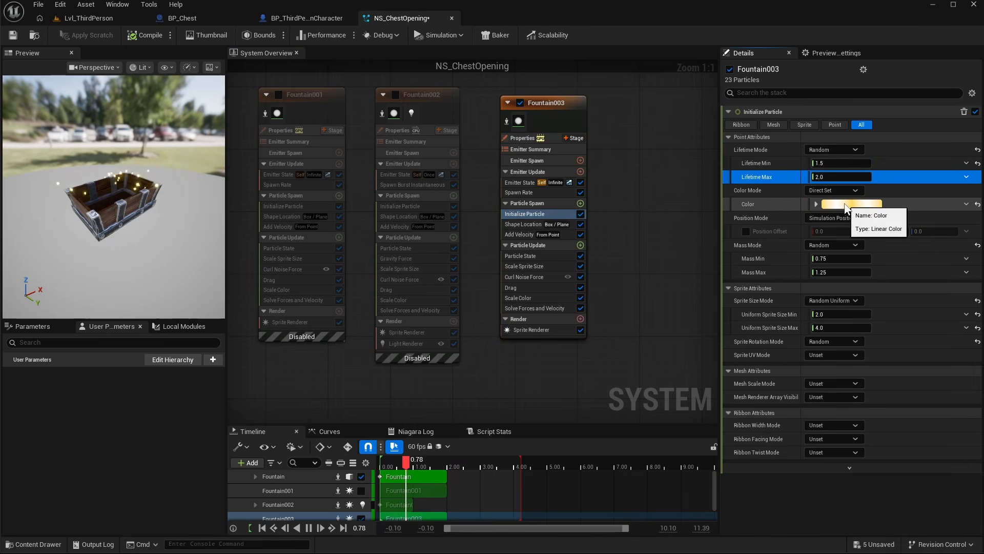
- Disable Scale Sprite Size, Curl Noise Force, Scale Color, Drag and Add Velocity in the new emitter
{"action": "left_click", "coordinate": [581, 266]}
{"action": "left_click", "coordinate": [580, 277]}
{"action": "left_click", "coordinate": [580, 298]}
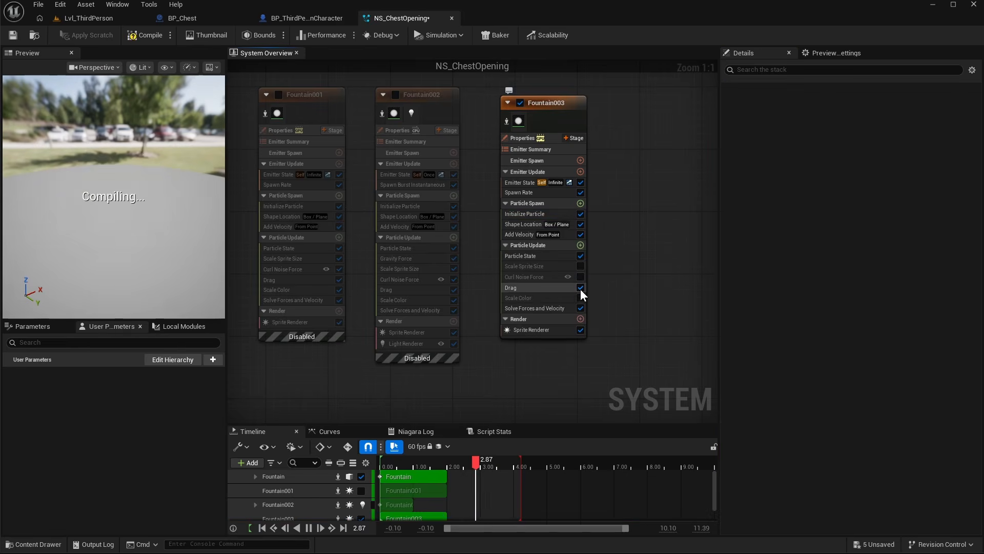
{"action": "left_click", "coordinate": [580, 288]}
{"action": "left_click", "coordinate": [569, 224]}
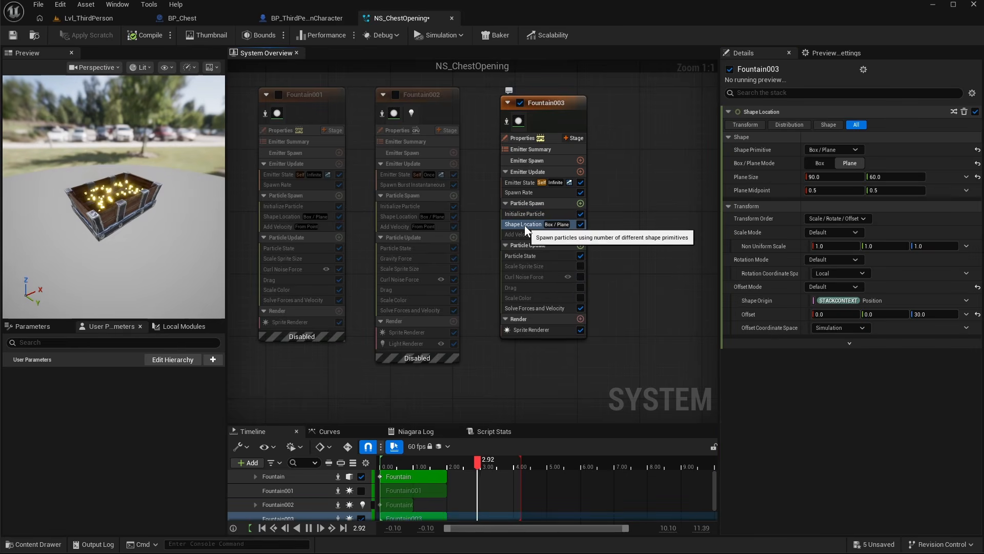
{"action": "left_click", "coordinate": [580, 234]}
- Change the Shape Location primitive to Sphere with a radius of 30
{"action": "left_click", "coordinate": [836, 150]}
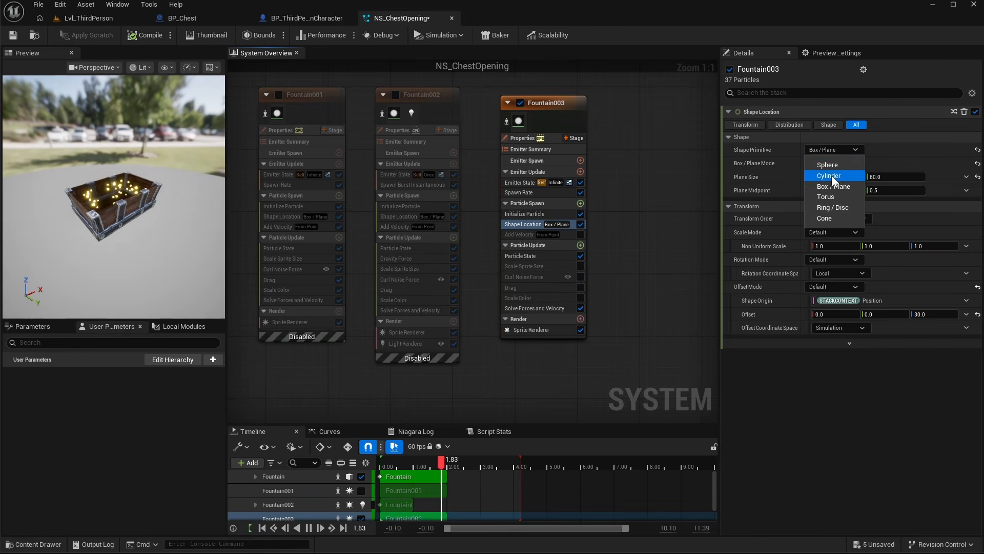
{"action": "left_click", "coordinate": [828, 165]}
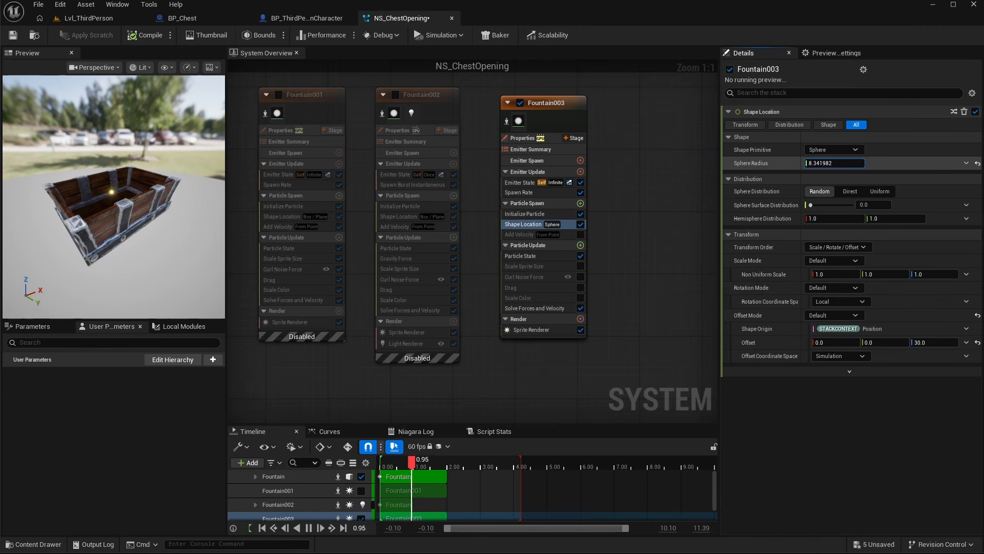
{"action": "key", "text": "Return"}
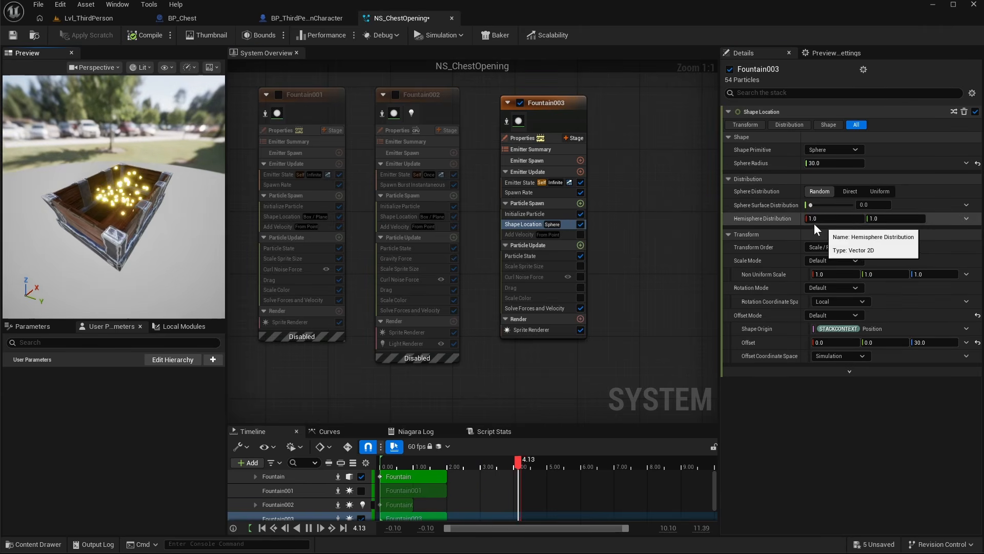
- Set the Hemisphere Distribution's second value to 0.5
{"action": "left_click", "coordinate": [877, 221]}
{"action": "type", "text": ".5"}
{"action": "left_click", "coordinate": [947, 222]}
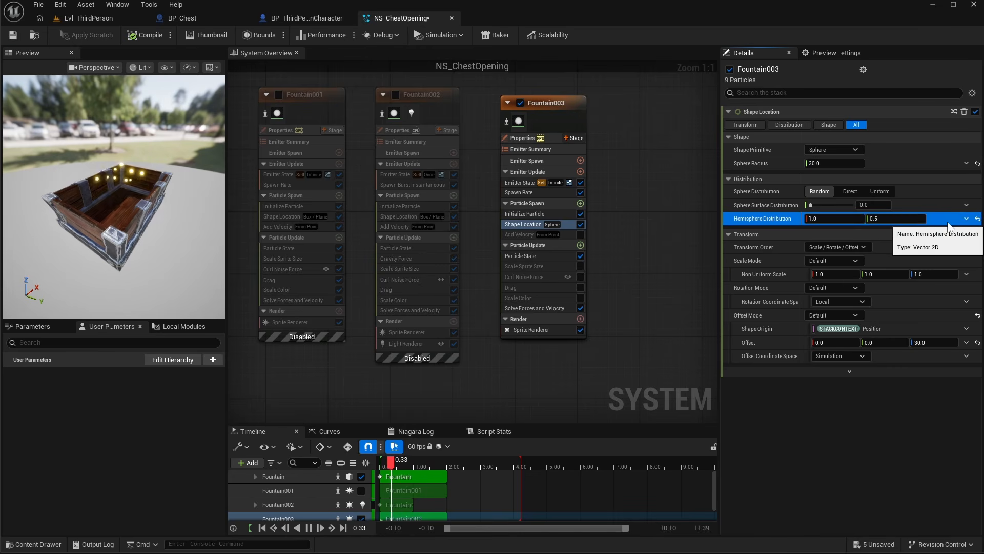
- Set the Shape Location's Non Uniform Scale to 2, 1, 0.5
{"action": "left_click_drag", "start_coordinate": [122, 223], "coordinate": [141, 184]}
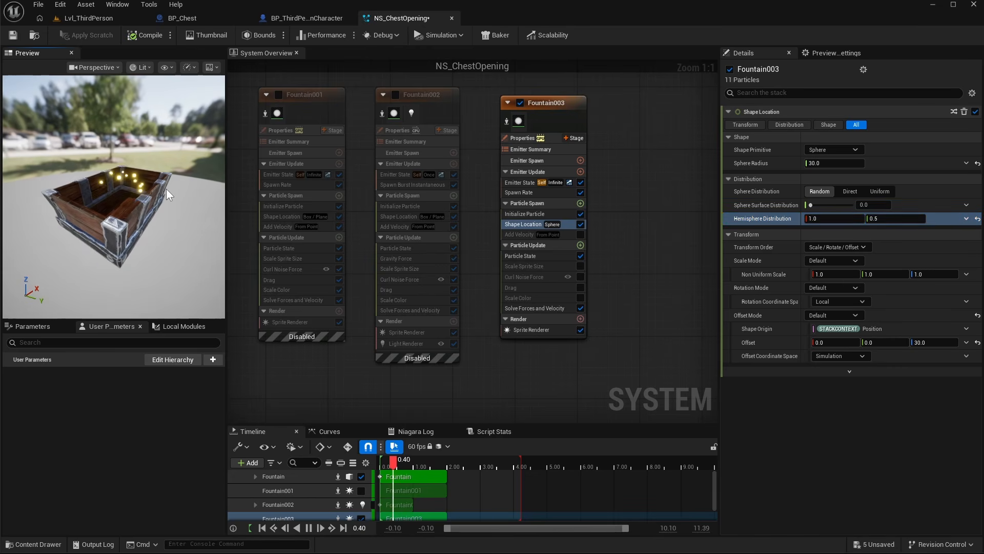
{"action": "left_click", "coordinate": [826, 275]}
{"action": "type", "text": "2"}
{"action": "key", "text": "Return"}
{"action": "left_click_drag", "start_coordinate": [138, 236], "coordinate": [109, 245]}
{"action": "left_click", "coordinate": [932, 274]}
{"action": "type", "text": "0.5"}
{"action": "key", "text": "Return"}
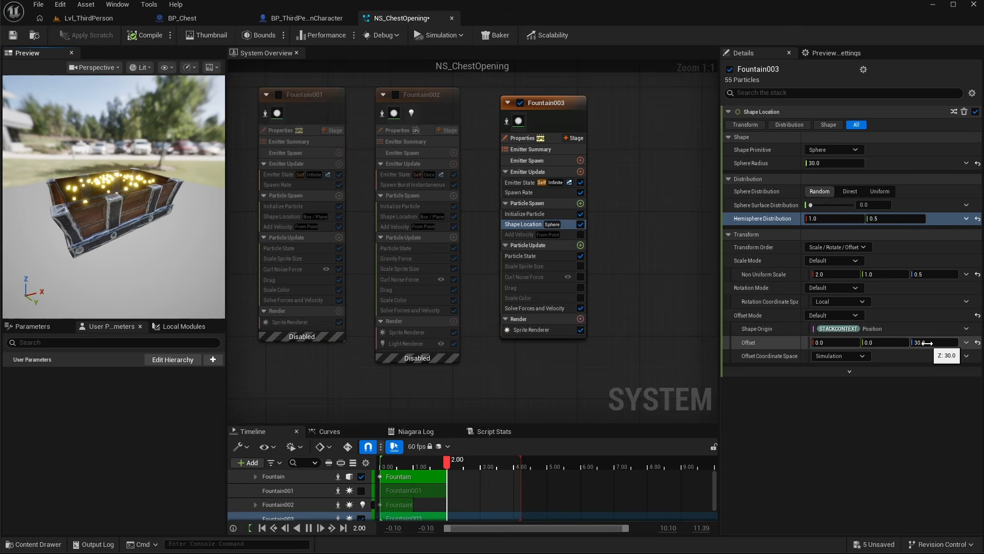
- Set the Shape Location's Offset Z value to 50
{"action": "left_click", "coordinate": [928, 343]}
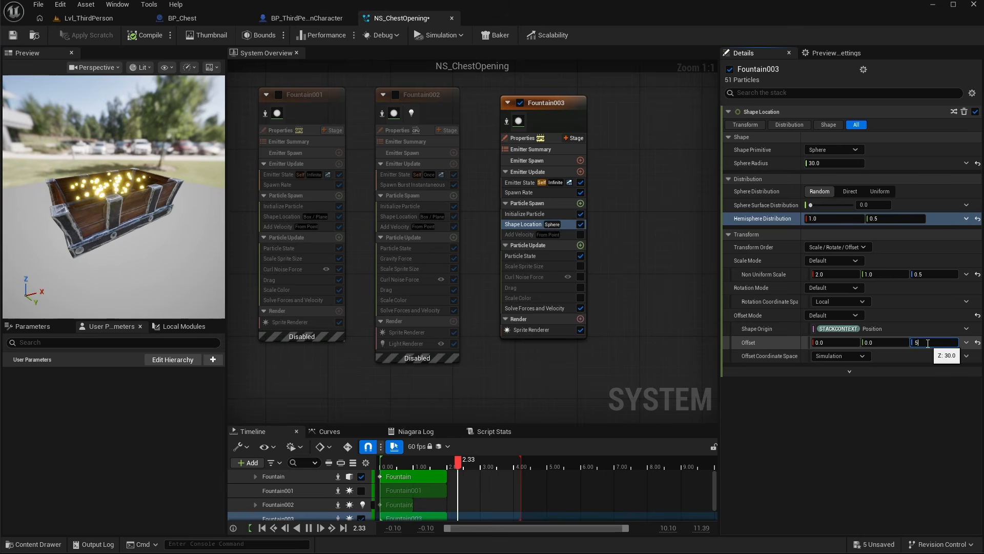
{"action": "key", "text": "Return"}
{"action": "left_click_drag", "start_coordinate": [118, 281], "coordinate": [102, 282]}
{"action": "left_click_drag", "start_coordinate": [127, 173], "coordinate": [138, 173]}
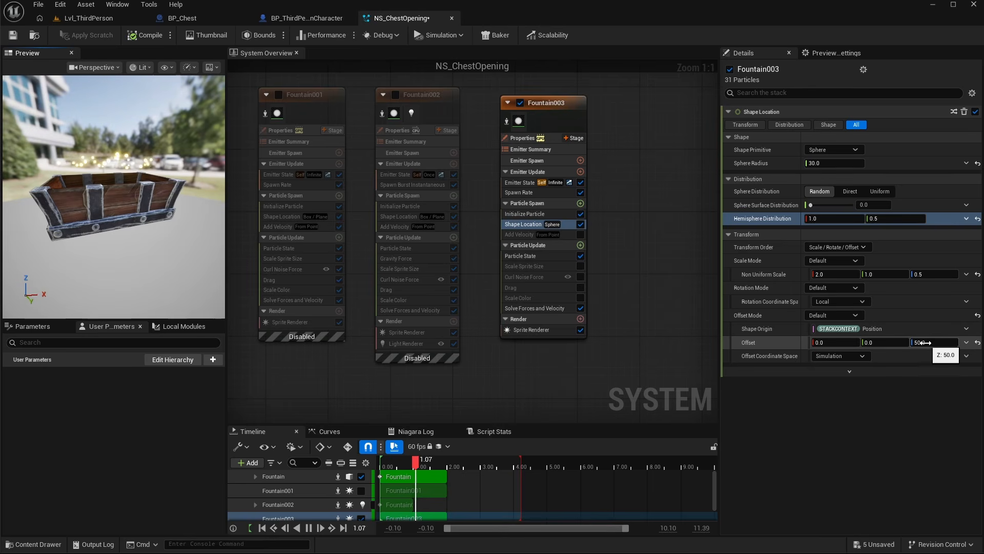
{"action": "left_click_drag", "start_coordinate": [125, 194], "coordinate": [135, 194]}
- Re-enable Add Velocity and set its speed Minimum to 1 and Maximum to 2
{"action": "left_click", "coordinate": [581, 234]}
{"action": "left_click", "coordinate": [518, 234]}
{"action": "left_click", "coordinate": [826, 153]}
{"action": "type", "text": "1"}
{"action": "left_click", "coordinate": [826, 165]}
{"action": "type", "text": "2"}
{"action": "key", "text": "Return"}
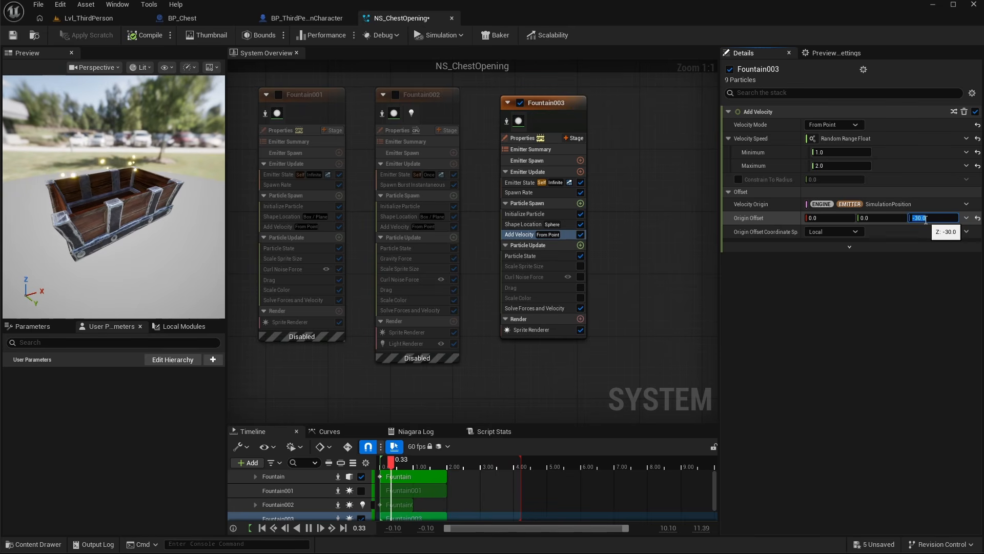
{"action": "key", "text": "Return"}
- Set the new emitter's Sprite Renderer alignment to Velocity Aligned
{"action": "left_click", "coordinate": [552, 331]}
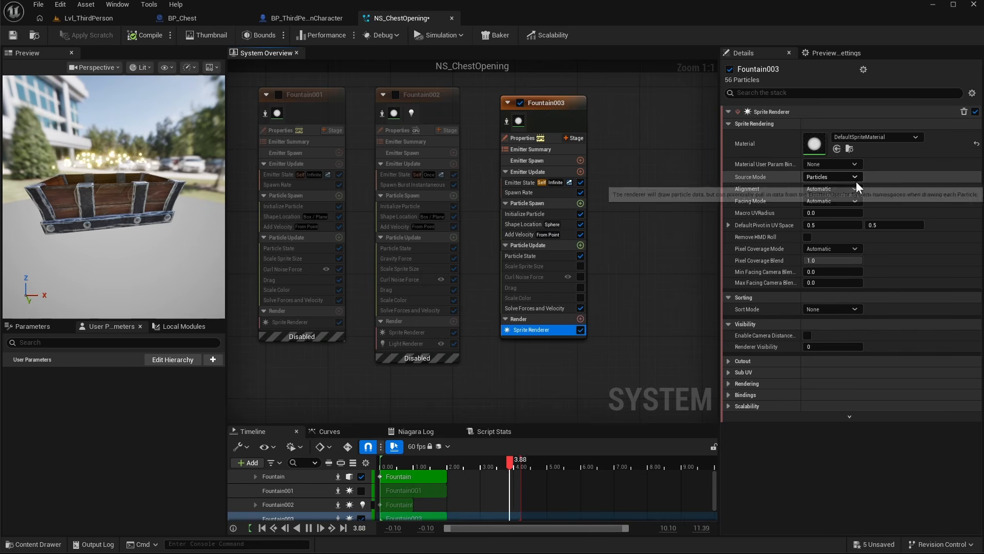
{"action": "left_click", "coordinate": [844, 188]}
{"action": "left_click", "coordinate": [838, 208]}
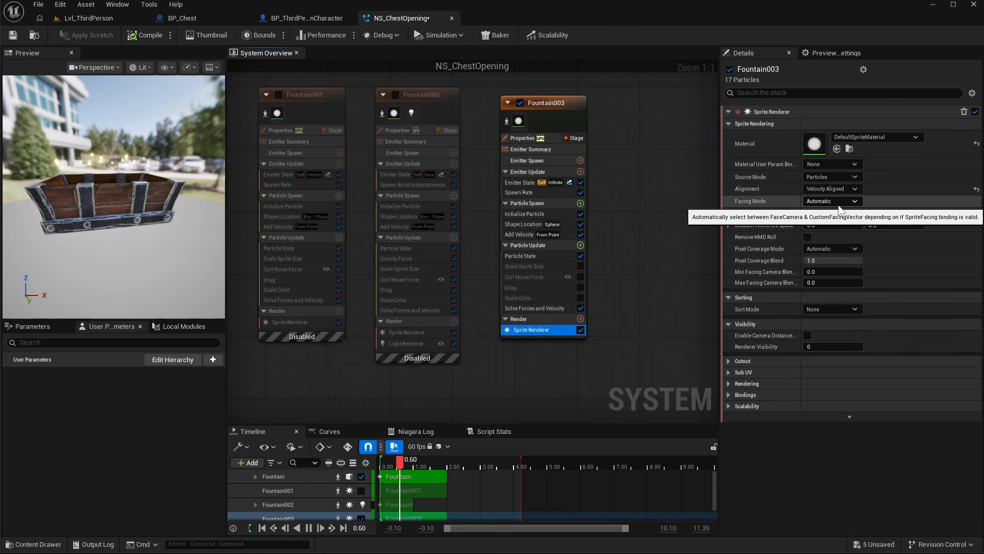
- Change the Initialize Particle Sprite Size Mode to Random Non-Uniform
{"action": "left_click", "coordinate": [524, 212]}
{"action": "left_click", "coordinate": [829, 301]}
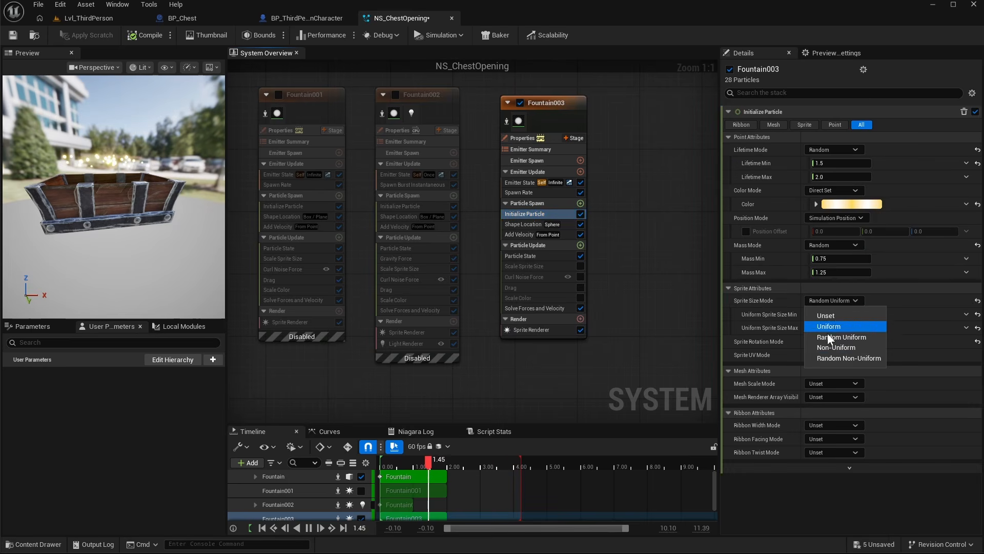
{"action": "left_click", "coordinate": [845, 357]}
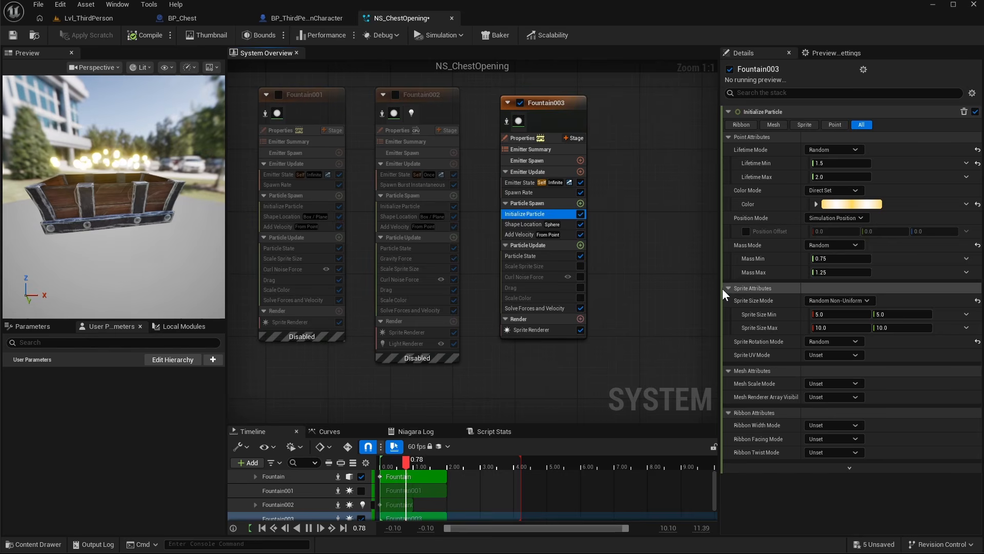
- Set Sprite Size Min to 10 × 60 and Sprite Size Max to 25 × 120
{"action": "left_click_drag", "start_coordinate": [720, 288], "coordinate": [704, 288]}
{"action": "left_click", "coordinate": [820, 315]}
{"action": "type", "text": "10"}
{"action": "key", "text": "Tab"}
{"action": "type", "text": "60"}
{"action": "left_click", "coordinate": [819, 330]}
{"action": "type", "text": "25"}
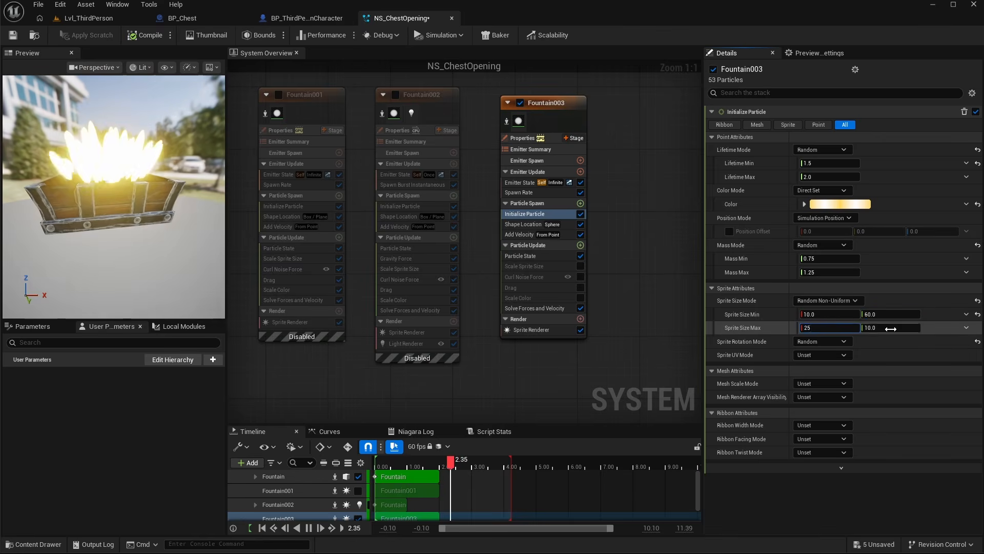
{"action": "left_click", "coordinate": [887, 328]}
{"action": "type", "text": "120"}
{"action": "key", "text": "Return"}
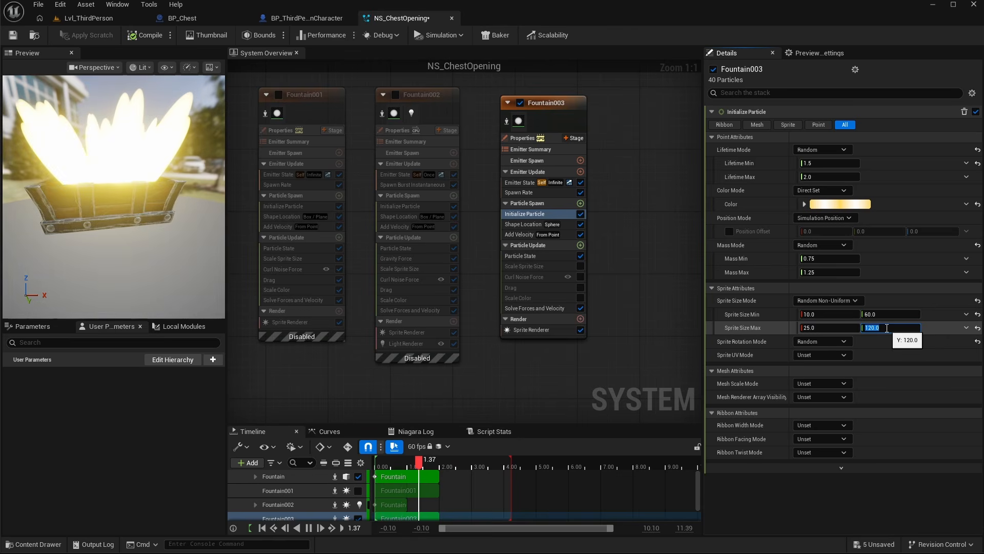
- Create a new material named M_ChestRays in the Chest content folder
{"action": "left_click", "coordinate": [543, 330]}
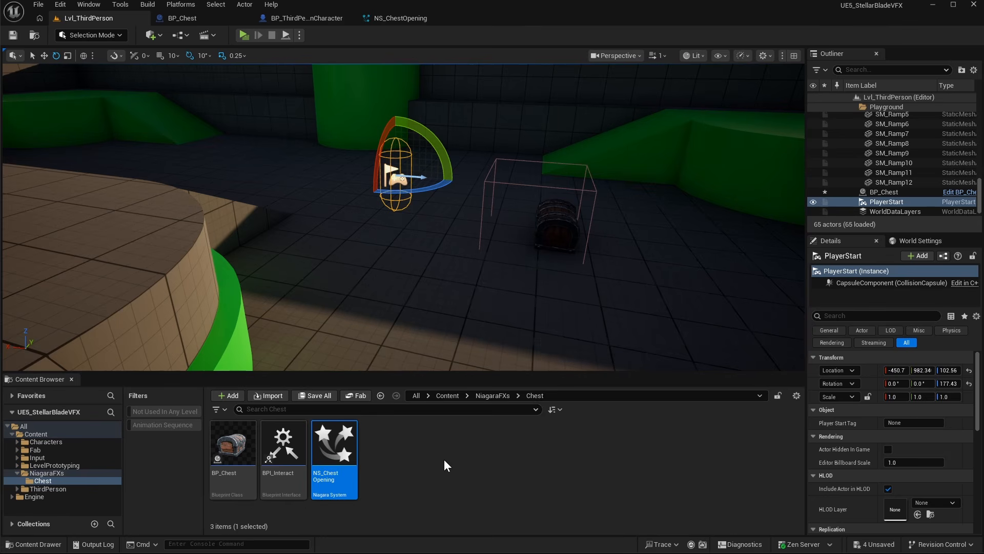
{"action": "right_click", "coordinate": [444, 459]}
{"action": "left_click", "coordinate": [478, 213]}
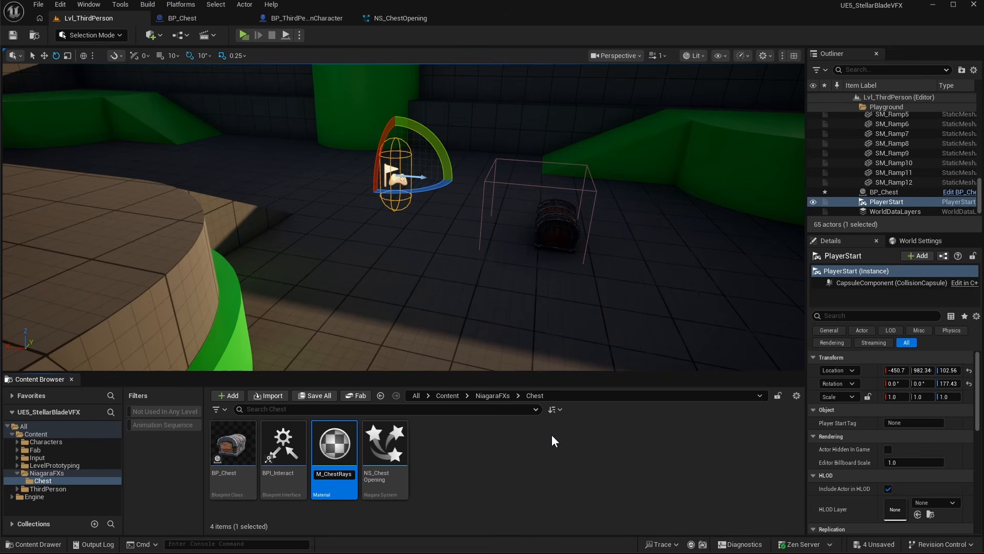
- Open M_ChestRays and set it to Additive blend mode, Unlit shading and Two Sided
{"action": "double_click", "coordinate": [341, 436]}
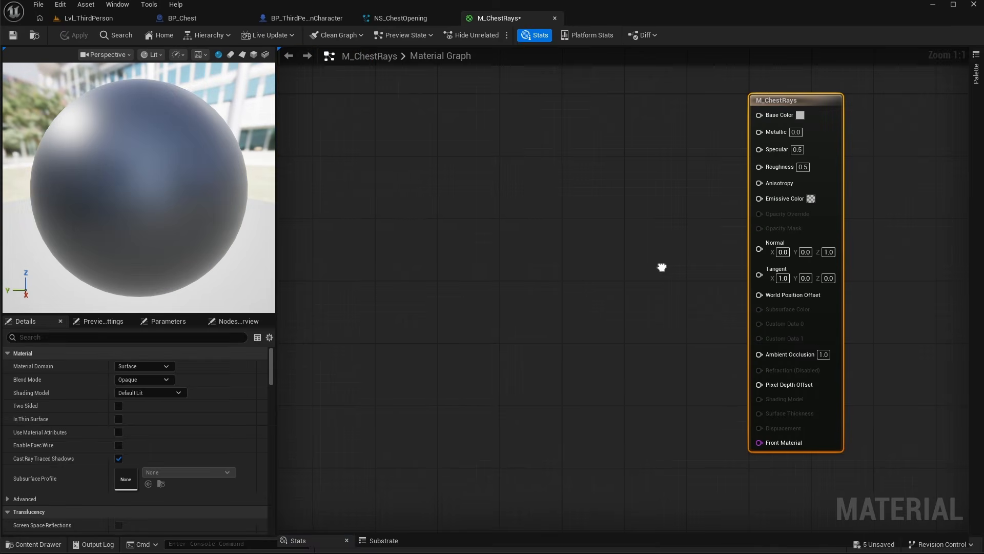
{"action": "left_click", "coordinate": [149, 380]}
{"action": "left_click", "coordinate": [136, 416]}
{"action": "left_click", "coordinate": [145, 392]}
{"action": "left_click", "coordinate": [134, 404]}
{"action": "left_click", "coordinate": [118, 406]}
- Add a Particle Color node and connect its RGB output to Emissive Color
{"action": "right_click", "coordinate": [465, 181]}
{"action": "type", "text": "parti"}
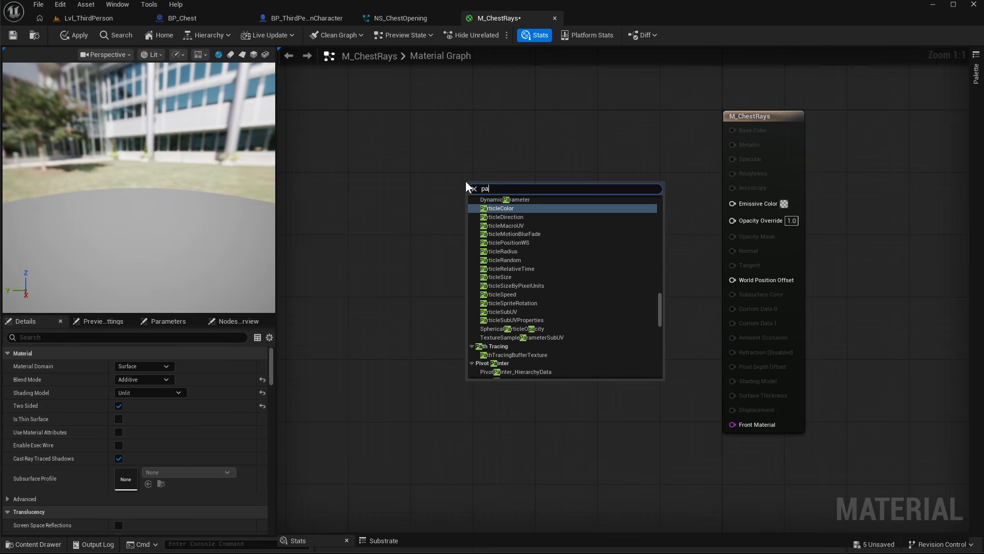
{"action": "key", "text": "Return"}
{"action": "left_click_drag", "start_coordinate": [498, 203], "coordinate": [733, 203]}
{"action": "left_click_drag", "start_coordinate": [482, 170], "coordinate": [451, 156]}
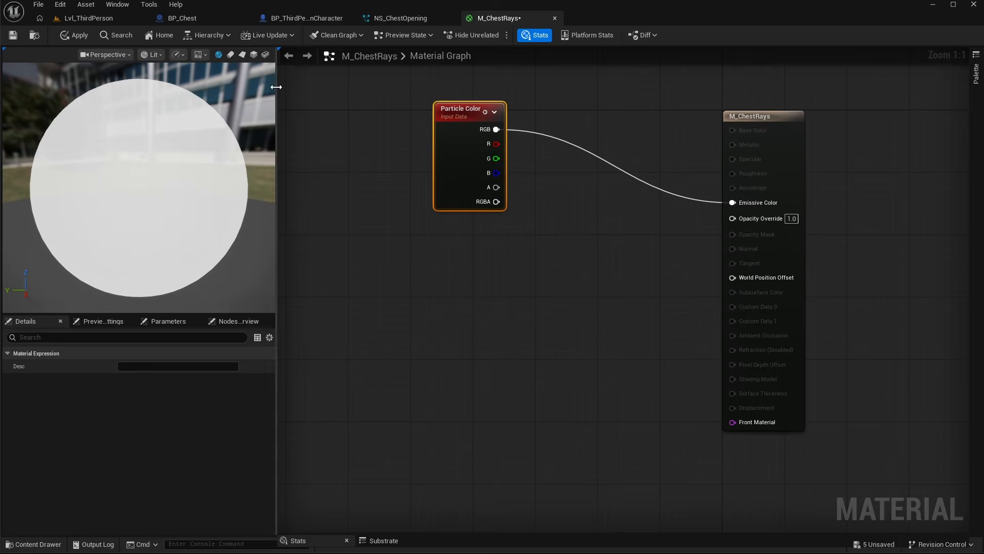
- Switch the material preview to a plane and add a TexCoord node to the graph
{"action": "left_click", "coordinate": [242, 54]}
{"action": "right_click", "coordinate": [395, 273]}
{"action": "type", "text": "texture c"}
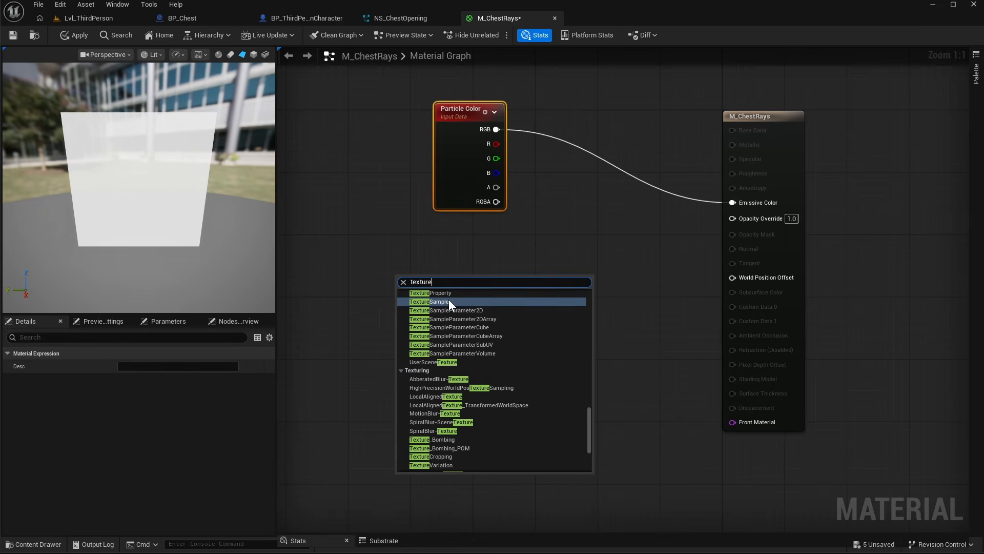
{"action": "key", "text": "Return"}
{"action": "left_click_drag", "start_coordinate": [447, 281], "coordinate": [359, 248]}
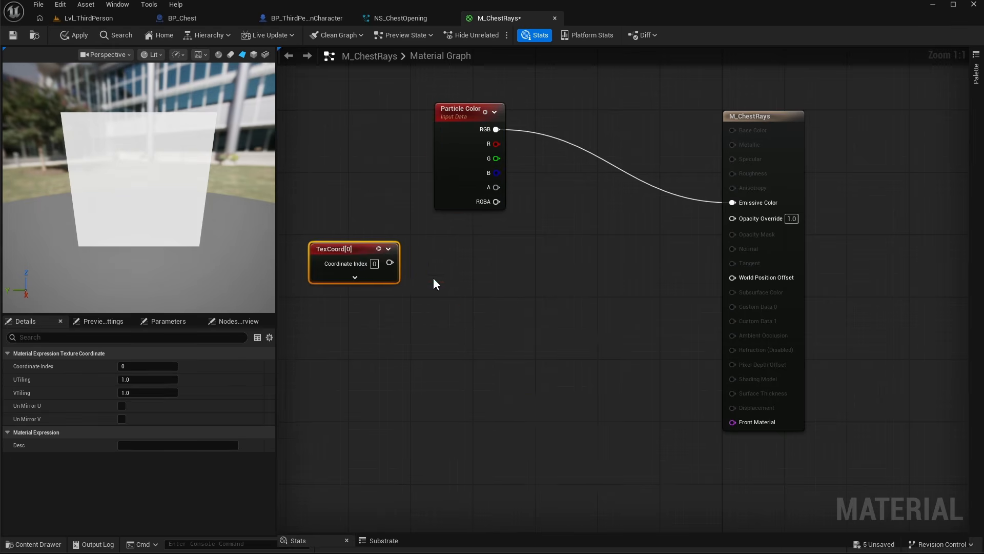
- Add a Mask node fed by the TexCoord output, keeping only the G channel
{"action": "right_click_drag", "start_coordinate": [432, 278], "coordinate": [493, 279]}
{"action": "left_click", "coordinate": [414, 277]}
{"action": "left_click_drag", "start_coordinate": [412, 246], "coordinate": [374, 239]}
{"action": "left_click", "coordinate": [375, 338]}
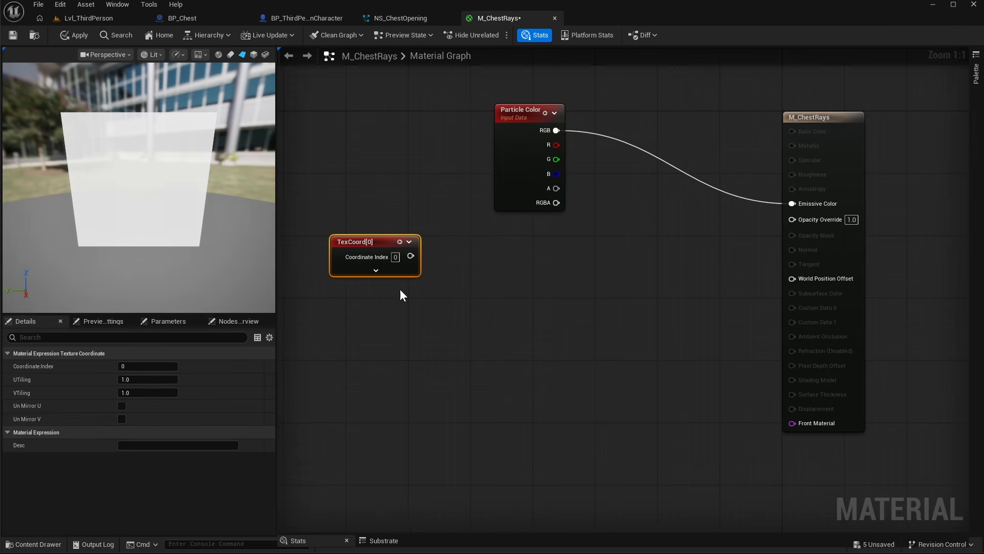
{"action": "left_click", "coordinate": [400, 241]}
{"action": "type", "text": "m"}
{"action": "left_click_drag", "start_coordinate": [411, 271], "coordinate": [466, 272]}
{"action": "type", "text": "ask"}
{"action": "left_click", "coordinate": [534, 293]}
{"action": "left_click", "coordinate": [465, 284]}
{"action": "left_click", "coordinate": [457, 302]}
- Feed the mask output into a Power node with exponent 2
{"action": "left_click", "coordinate": [476, 259]}
{"action": "left_click_drag", "start_coordinate": [484, 286], "coordinate": [552, 301]}
{"action": "type", "text": "pow"}
{"action": "left_click", "coordinate": [569, 313]}
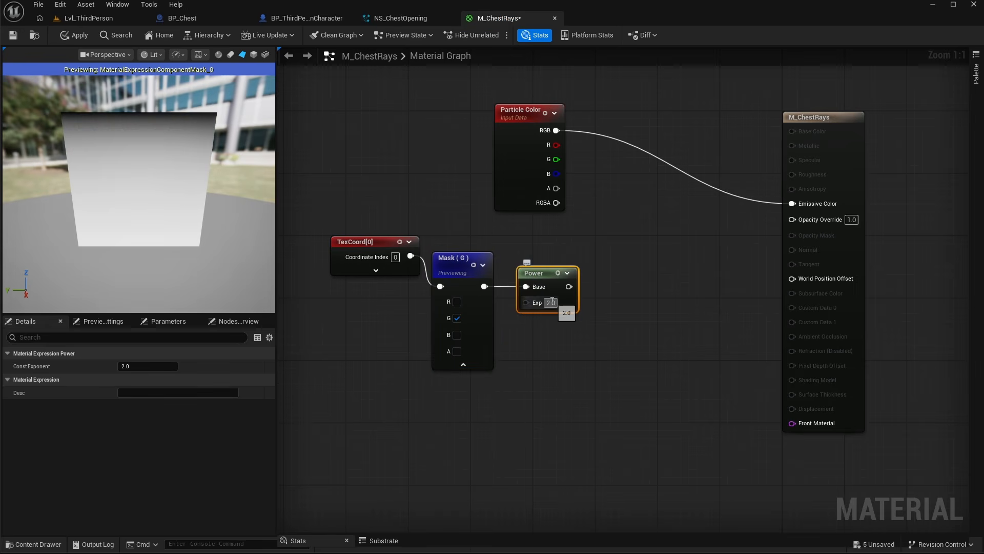
{"action": "left_click", "coordinate": [558, 273]}
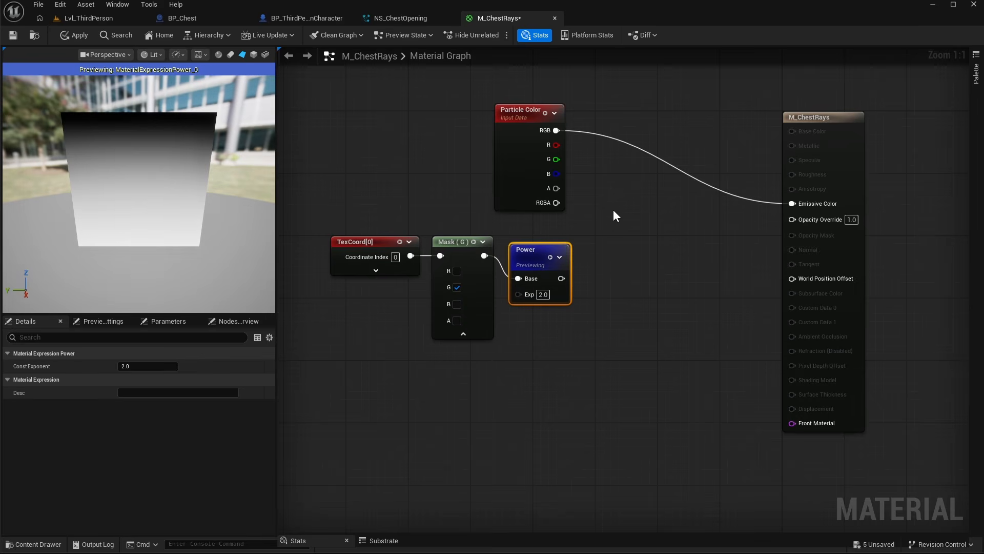
- Multiply the particle alpha by the Power output, connect the result to Opacity Override, and save the material
{"action": "left_click", "coordinate": [613, 211]}
{"action": "left_click_drag", "start_coordinate": [556, 189], "coordinate": [607, 163]}
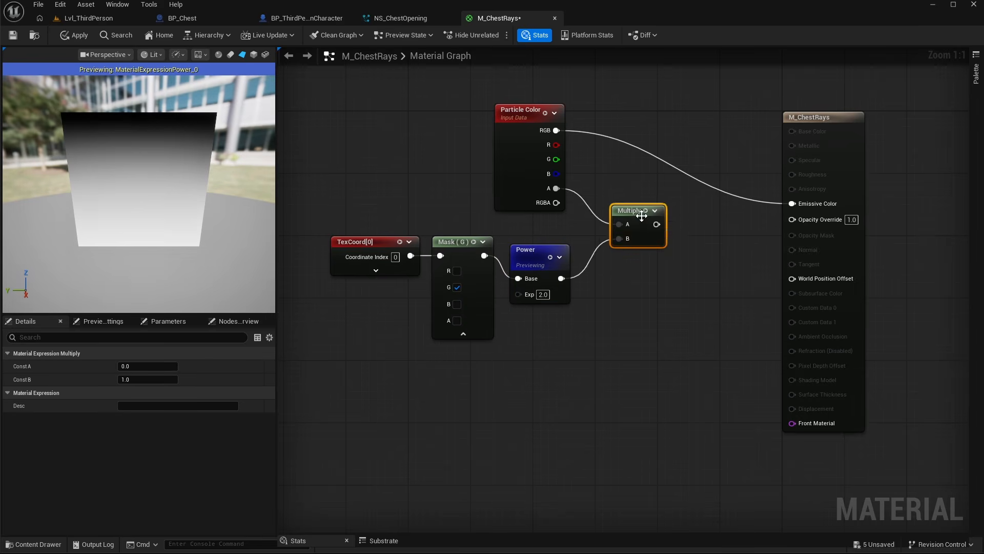
{"action": "left_click_drag", "start_coordinate": [641, 216], "coordinate": [643, 231]}
{"action": "left_click_drag", "start_coordinate": [791, 222], "coordinate": [798, 220]}
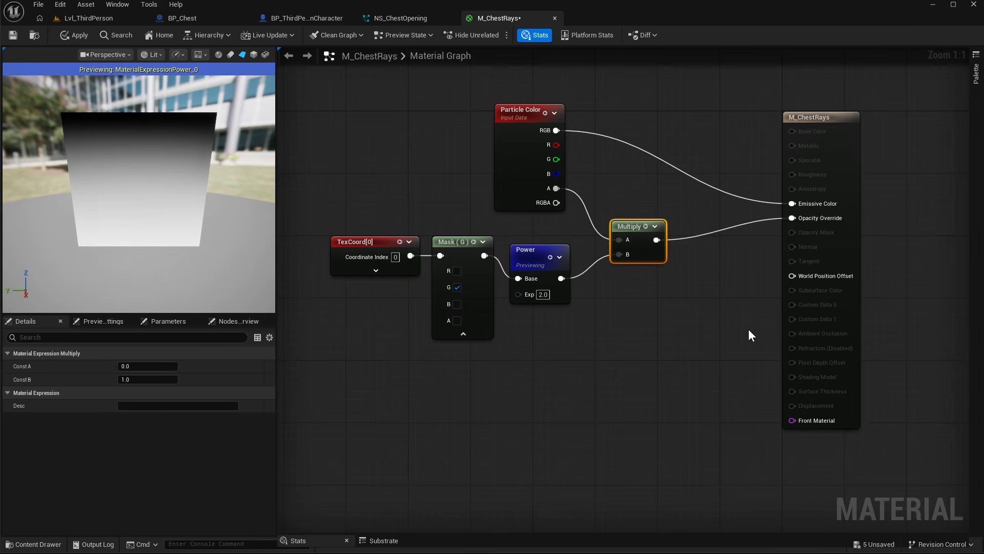
{"action": "key", "text": "ctrl+s"}
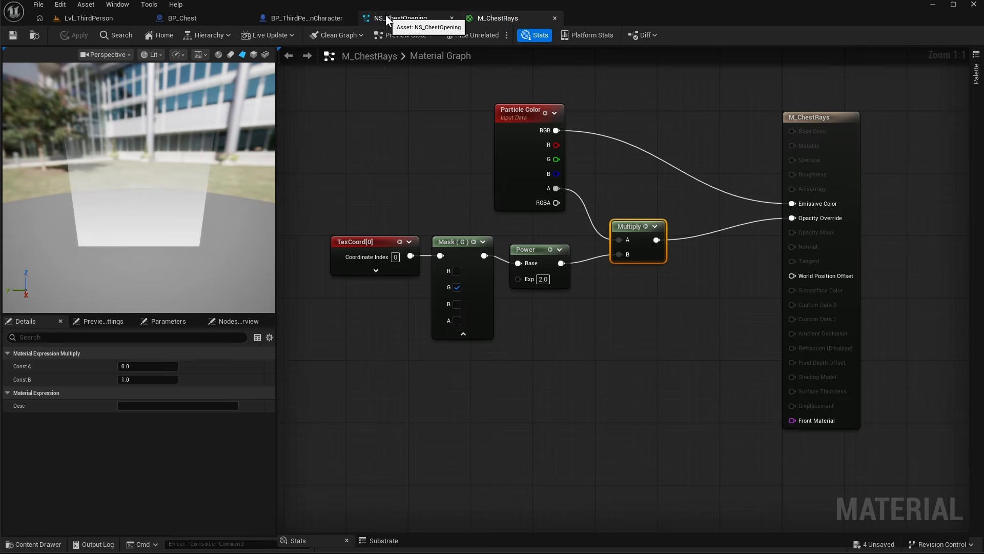
- Assign the M_ChestRays material to Fountain003's sprite renderer in NS_ChestOpening
{"action": "left_click", "coordinate": [385, 14]}
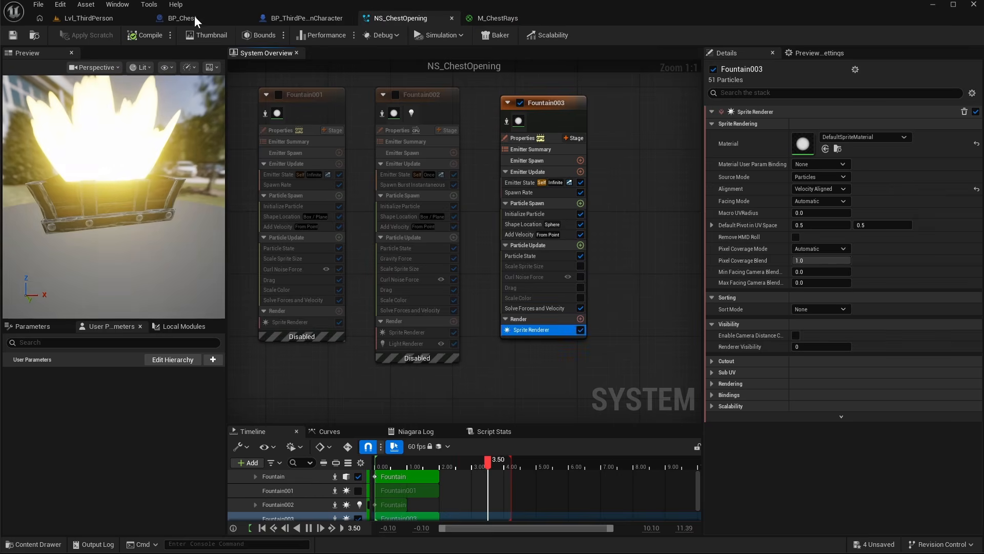
{"action": "left_click", "coordinate": [118, 19]}
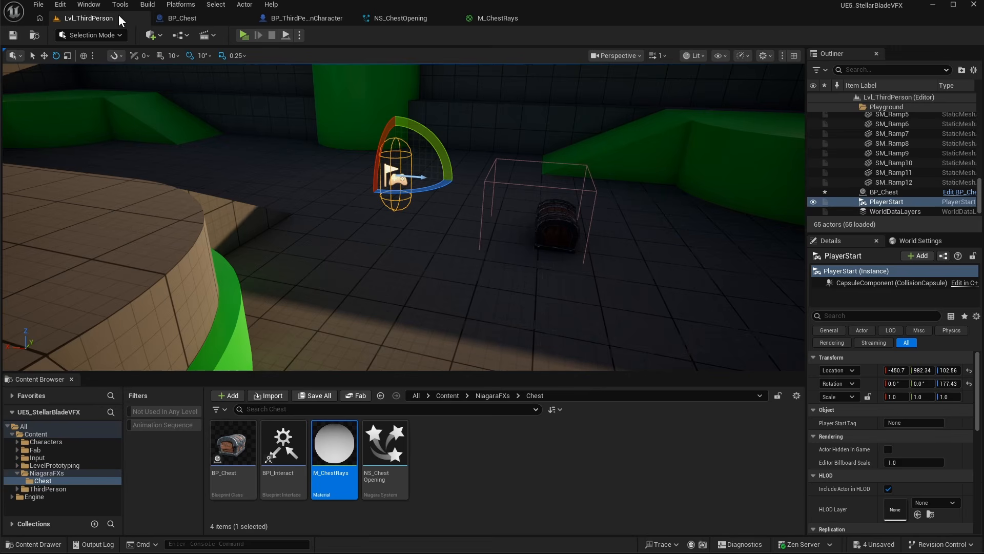
{"action": "left_click", "coordinate": [495, 17]}
{"action": "left_click", "coordinate": [391, 16]}
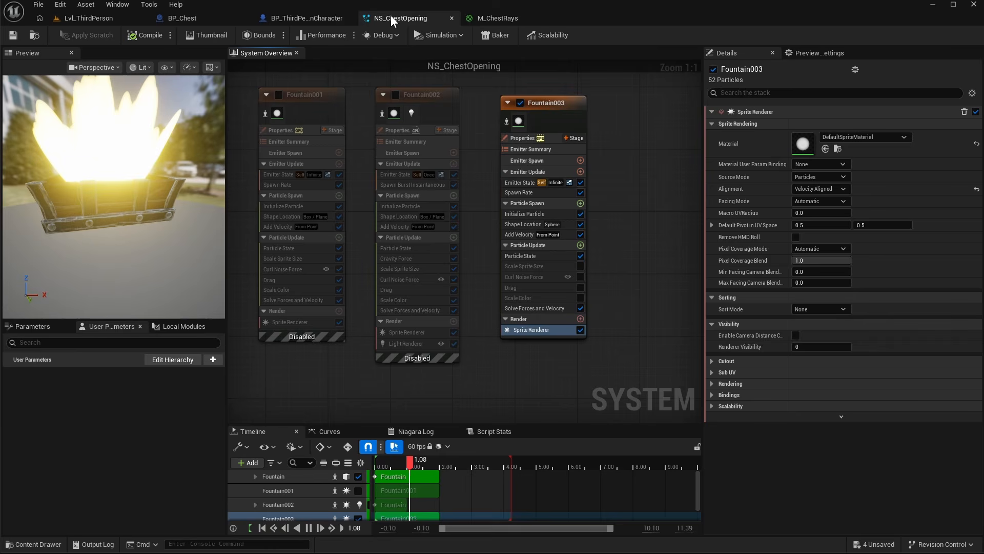
{"action": "left_click", "coordinate": [826, 149]}
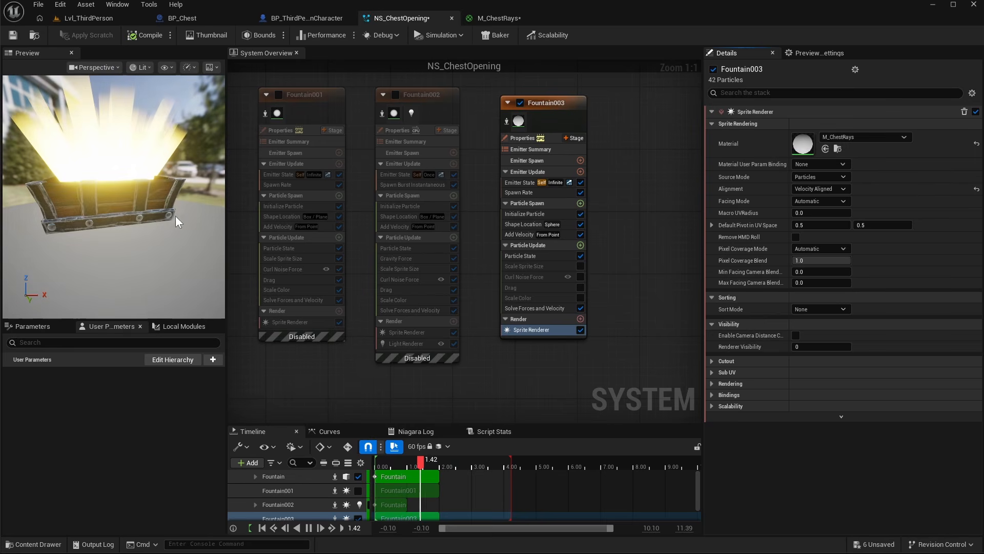
{"action": "left_click_drag", "start_coordinate": [149, 210], "coordinate": [137, 169]}
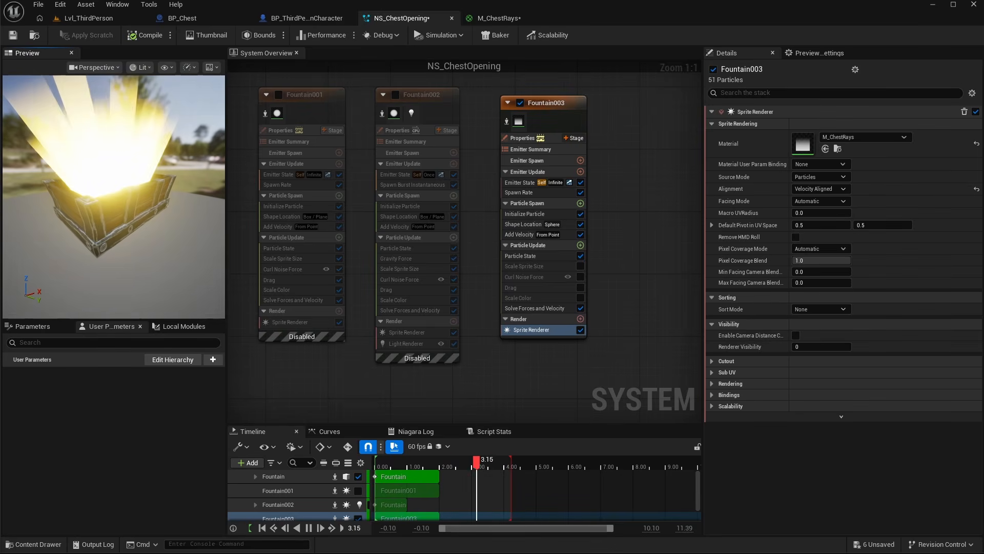
- Duplicate the G Mask node in M_ChestRays, feed it from TexCoord, and switch it to the R channel only
{"action": "left_click", "coordinate": [499, 18]}
{"action": "right_click_drag", "start_coordinate": [597, 337], "coordinate": [616, 291]}
{"action": "left_click_drag", "start_coordinate": [378, 154], "coordinate": [475, 209]}
{"action": "left_click_drag", "start_coordinate": [481, 201], "coordinate": [380, 193]}
{"action": "left_click", "coordinate": [380, 193]}
{"action": "key", "text": "ctrl+c"}
{"action": "key", "text": "ctrl+v"}
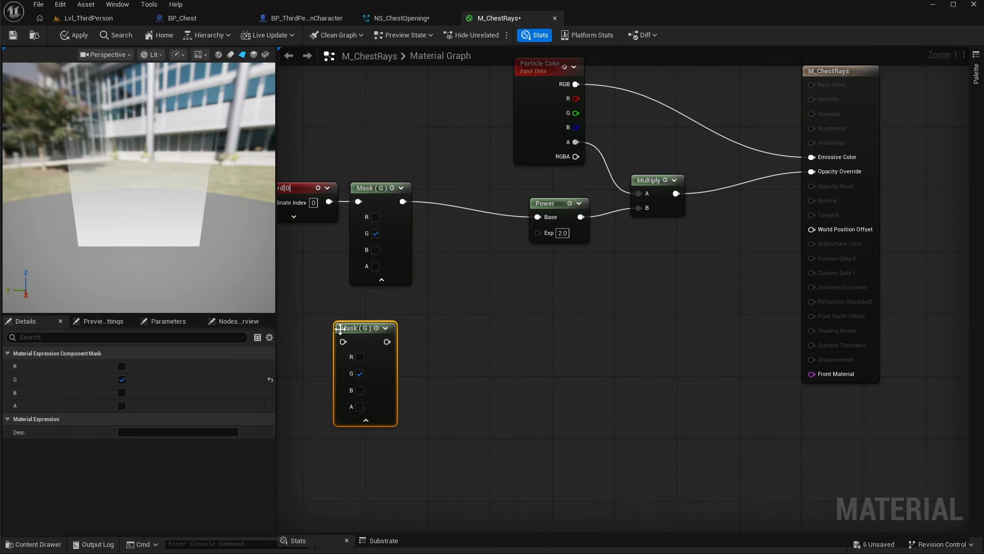
{"action": "left_click_drag", "start_coordinate": [357, 329], "coordinate": [374, 324]}
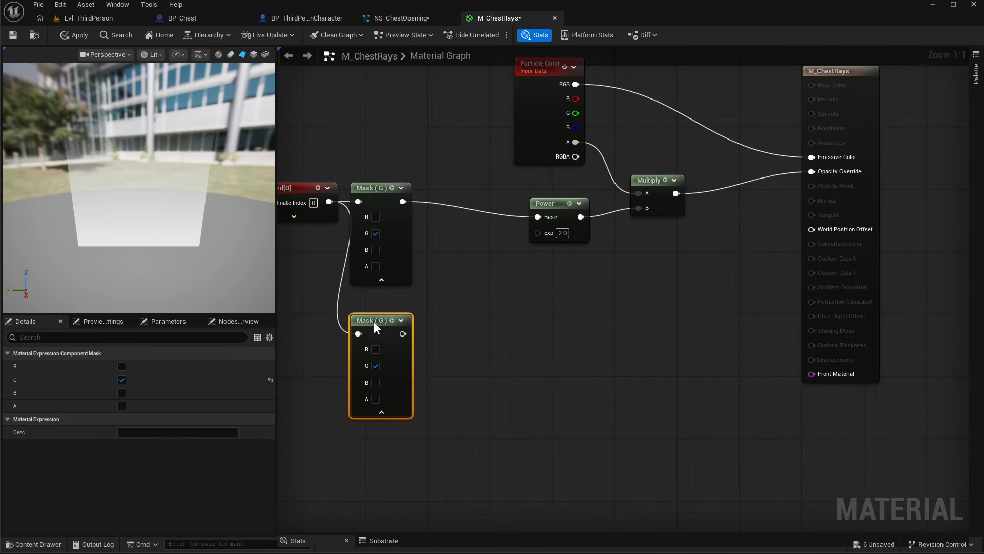
{"action": "left_click", "coordinate": [376, 349]}
{"action": "left_click", "coordinate": [376, 366]}
- Add a RemapValueRange node fed by the R mask output
{"action": "left_click", "coordinate": [392, 320]}
{"action": "left_click_drag", "start_coordinate": [403, 334], "coordinate": [481, 349]}
{"action": "type", "text": "remap"}
{"action": "left_click", "coordinate": [525, 394]}
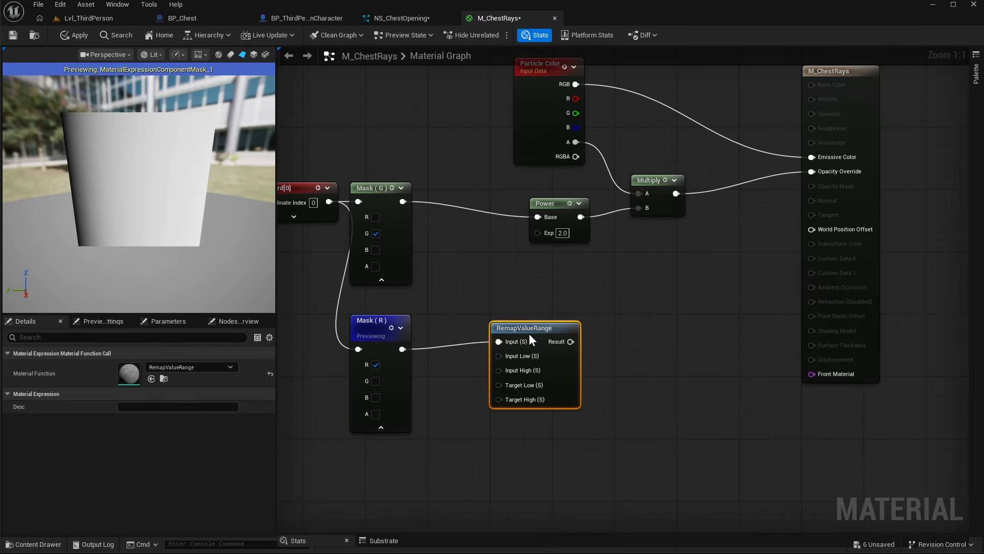
- Add a constant of -1 and connect it to the RemapValueRange Target Low input
{"action": "left_click", "coordinate": [432, 393]}
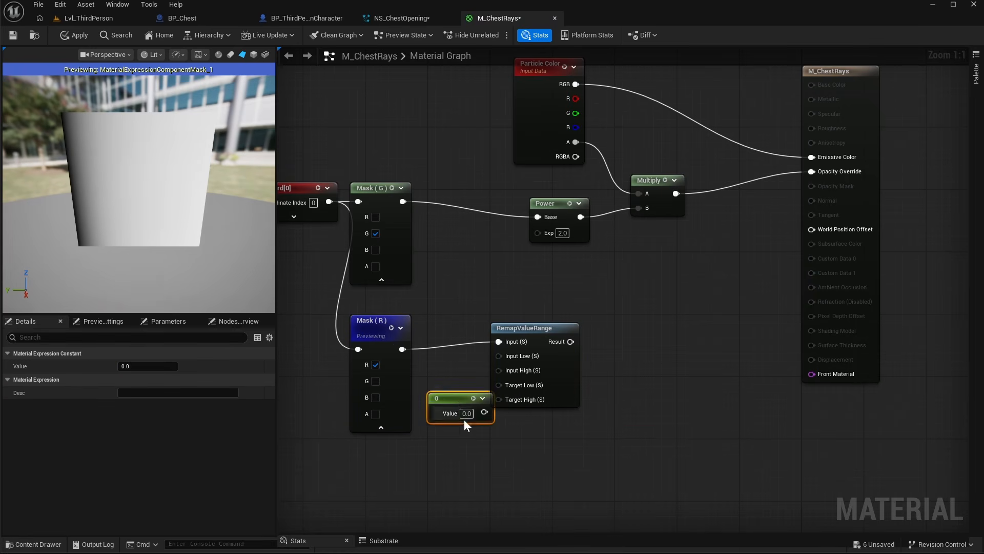
{"action": "left_click_drag", "start_coordinate": [445, 474], "coordinate": [498, 385]}
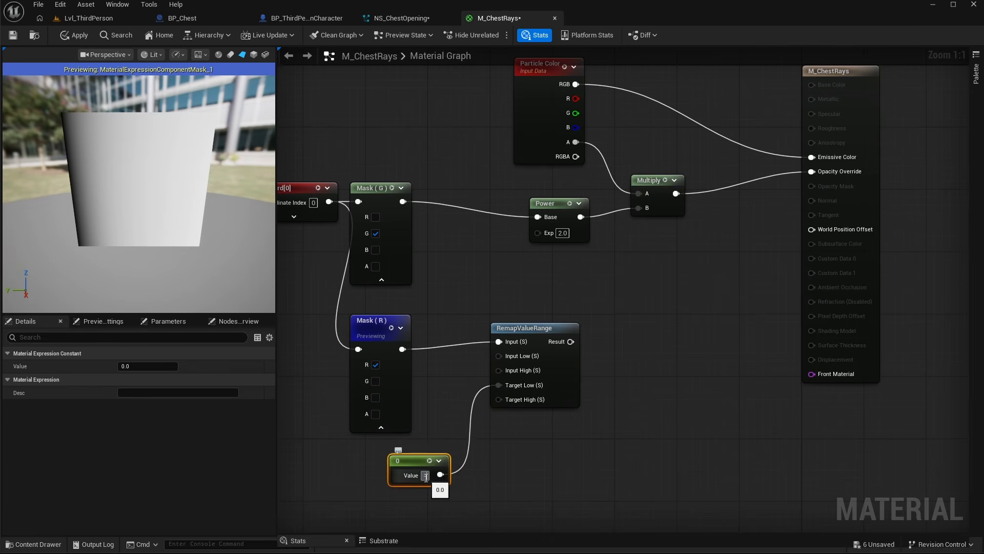
{"action": "left_click", "coordinate": [502, 436]}
{"action": "left_click_drag", "start_coordinate": [428, 457], "coordinate": [404, 449]}
- Add an Abs node after the RemapValueRange result and preview it
{"action": "left_click_drag", "start_coordinate": [556, 329], "coordinate": [594, 348]}
{"action": "type", "text": "abs"}
{"action": "left_click", "coordinate": [628, 399]}
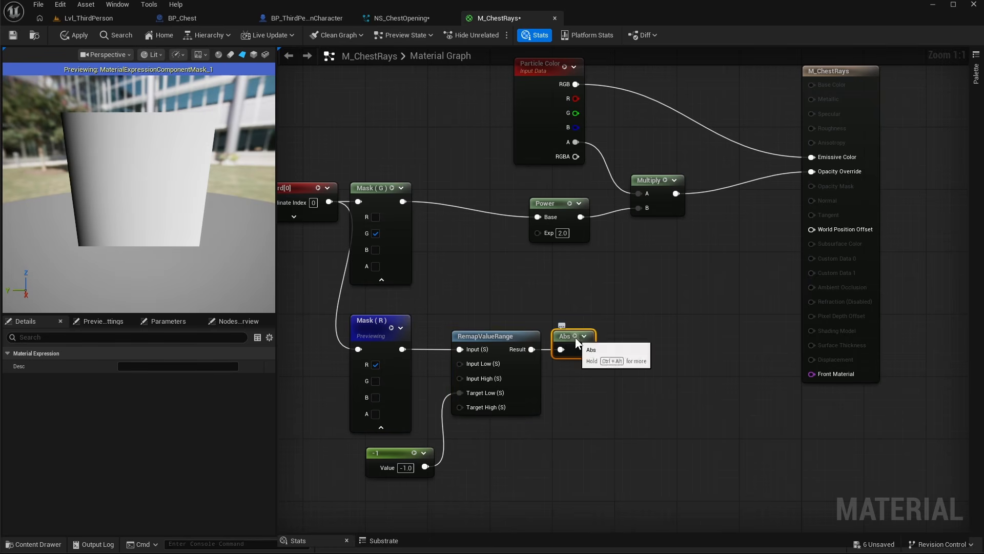
{"action": "key", "text": "space"}
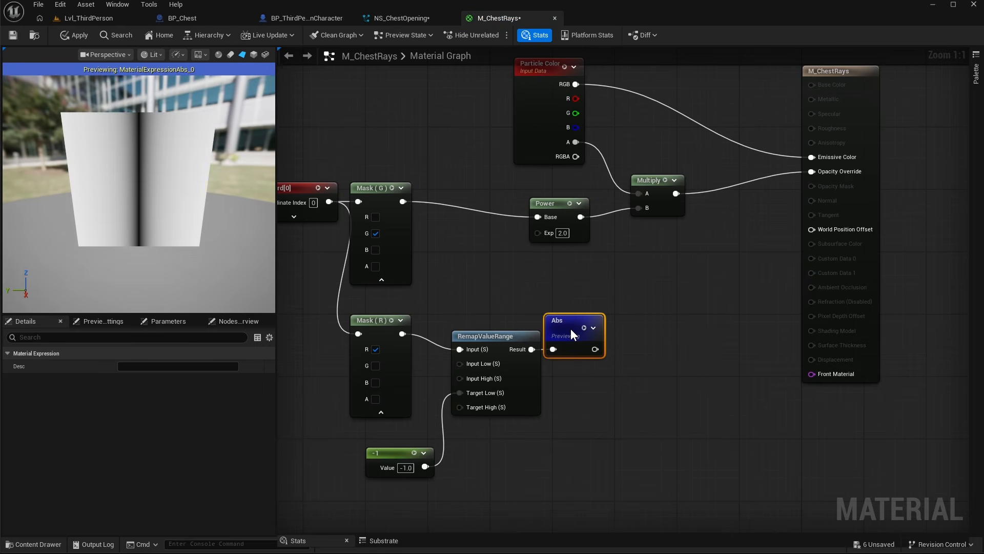
- Add a 1-x node after the Abs node and preview it
{"action": "left_click_drag", "start_coordinate": [573, 333], "coordinate": [623, 339]}
{"action": "type", "text": "1"}
{"action": "left_click", "coordinate": [688, 439]}
{"action": "key", "text": "space"}
- Add a Power node with exponent 2 after the 1-x node and preview it
{"action": "left_click_drag", "start_coordinate": [648, 349], "coordinate": [683, 346]}
{"action": "type", "text": "power"}
{"action": "key", "text": "Return"}
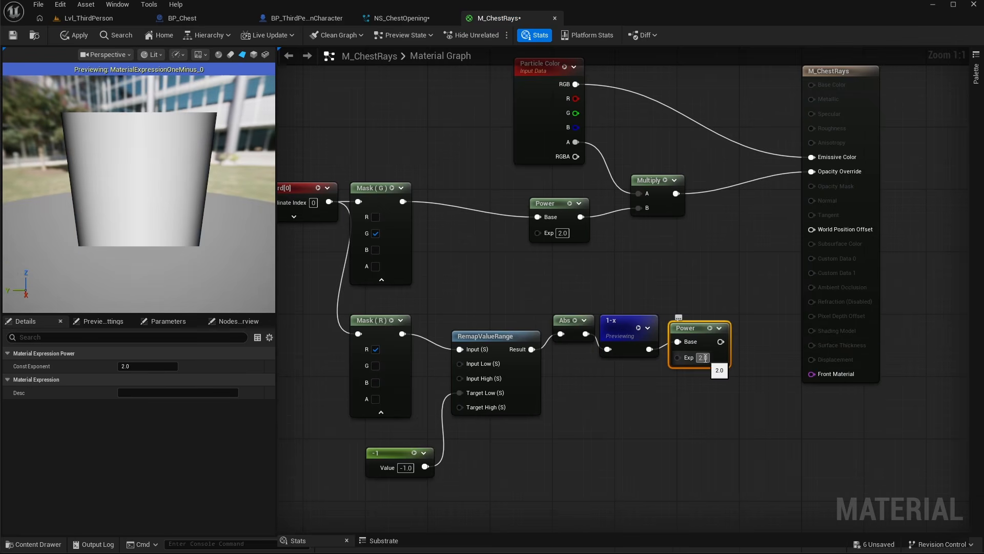
{"action": "key", "text": "space"}
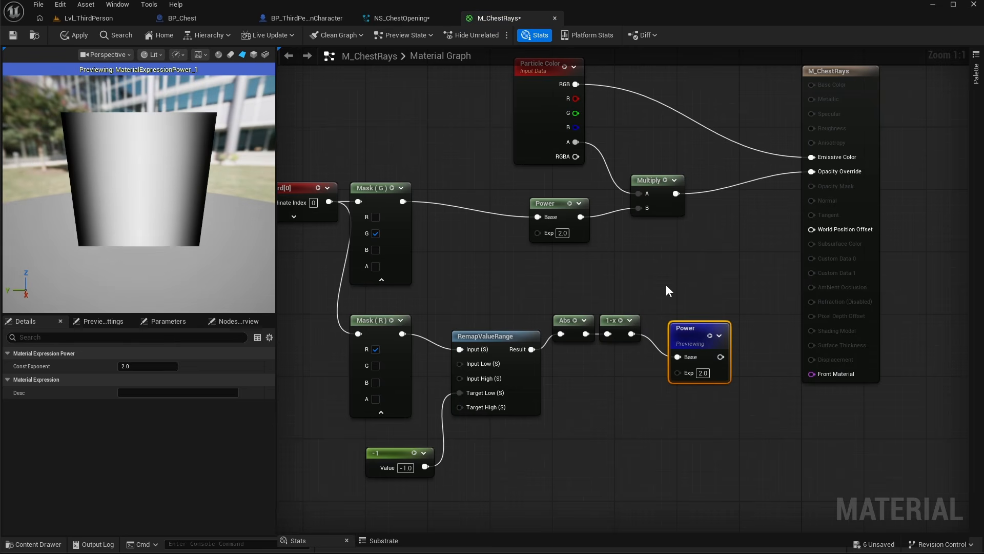
- Multiply the two Power outputs together and feed the result into the alpha Multiply's B input
{"action": "left_click_drag", "start_coordinate": [656, 182], "coordinate": [703, 167]}
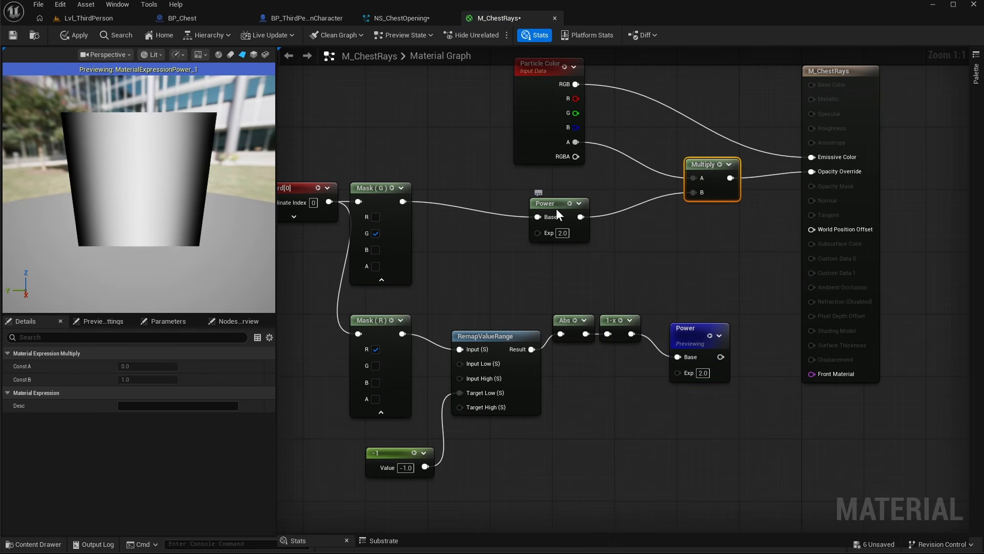
{"action": "left_click_drag", "start_coordinate": [557, 208], "coordinate": [501, 201]}
{"action": "left_click", "coordinate": [587, 225]}
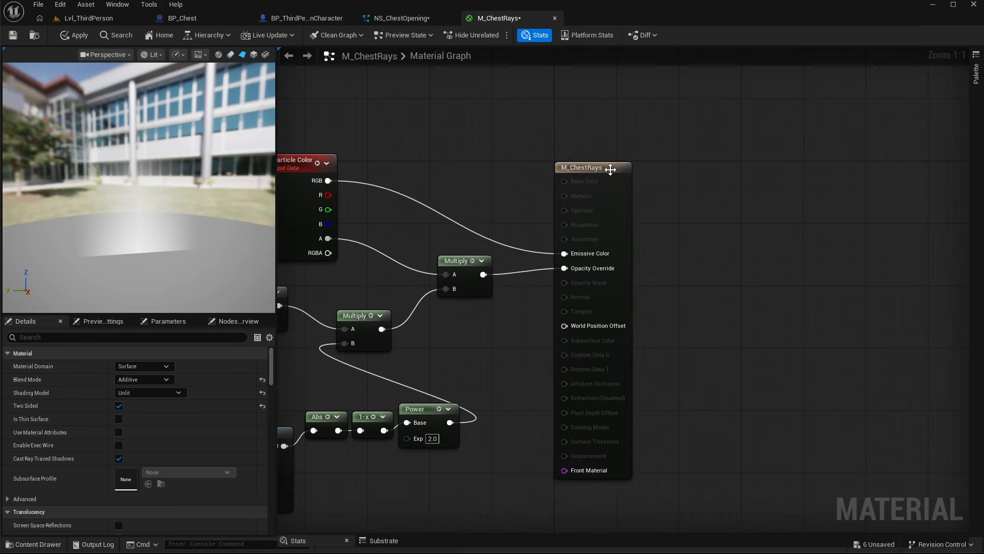
- Add a Depth Fade node near the material output
{"action": "left_click_drag", "start_coordinate": [611, 165], "coordinate": [706, 98]}
{"action": "right_click", "coordinate": [541, 332]}
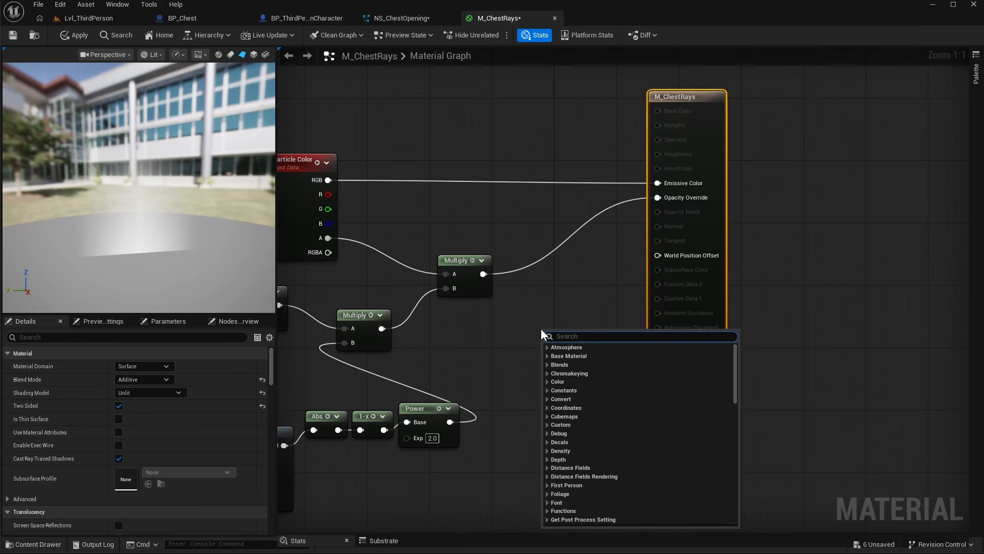
{"action": "type", "text": "depth"}
{"action": "left_click", "coordinate": [572, 356]}
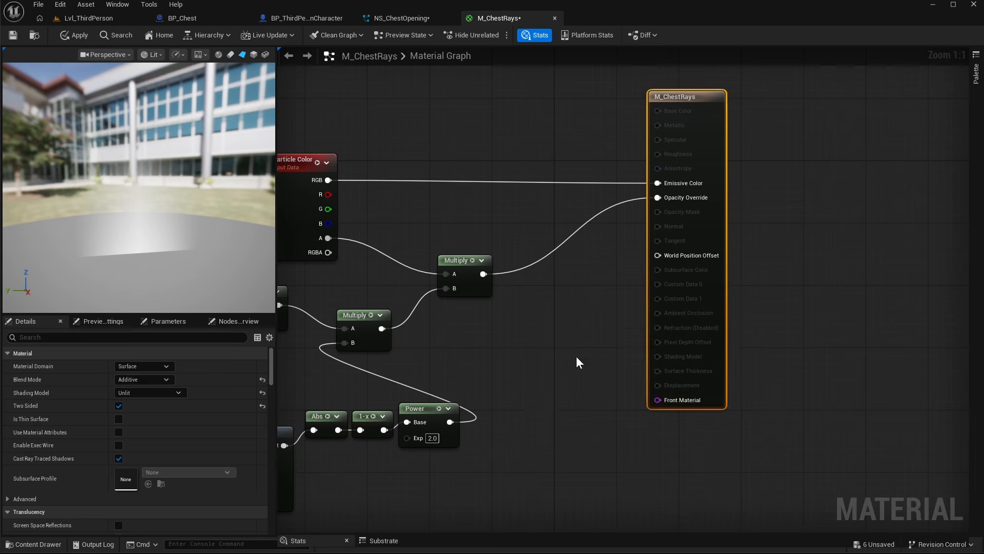
{"action": "left_click_drag", "start_coordinate": [587, 336], "coordinate": [503, 328]}
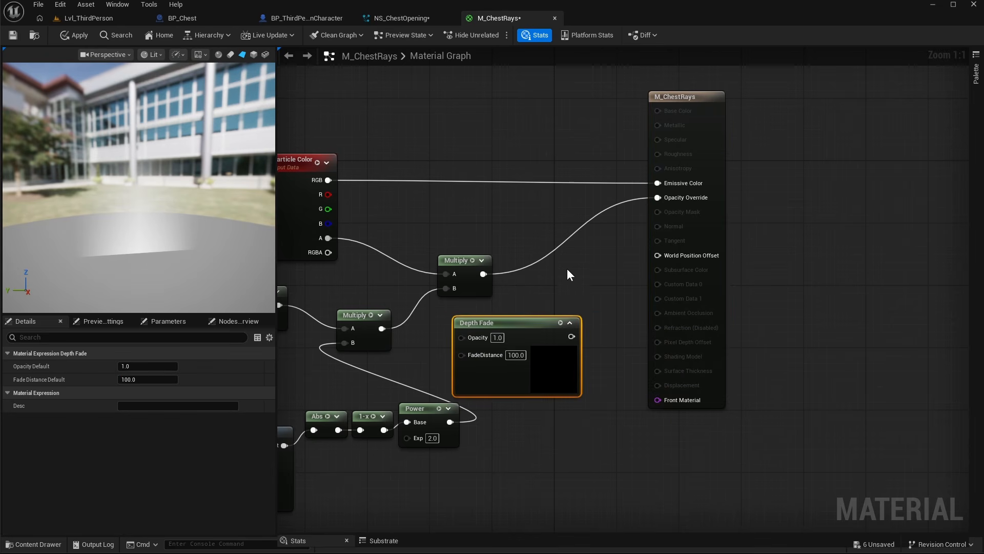
- Multiply the alpha result by the Depth Fade output, connect it to Opacity Override, and save the material
{"action": "key", "text": "m"}
{"action": "left_click", "coordinate": [569, 270]}
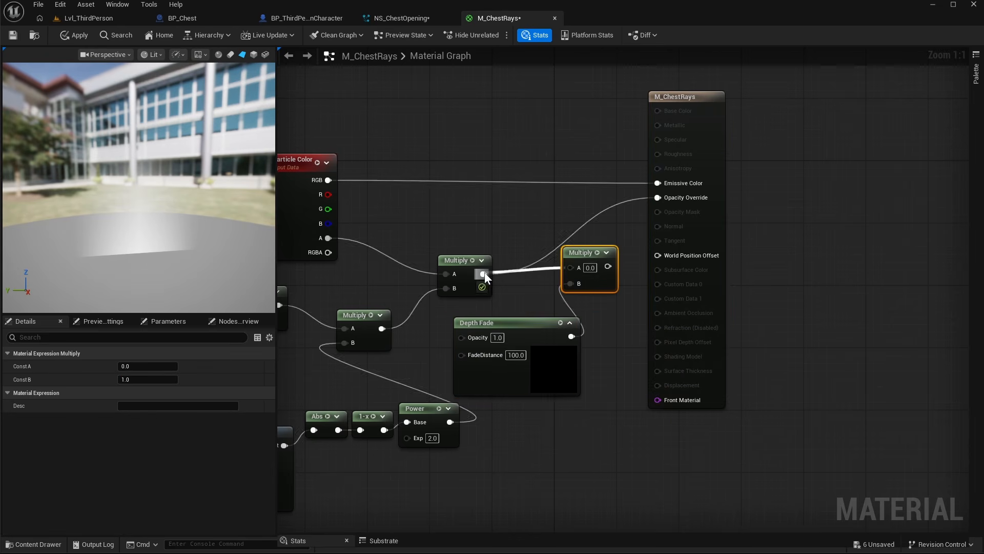
{"action": "left_click_drag", "start_coordinate": [657, 199], "coordinate": [657, 199]}
{"action": "key", "text": "q"}
{"action": "key", "text": "ctrl+s"}
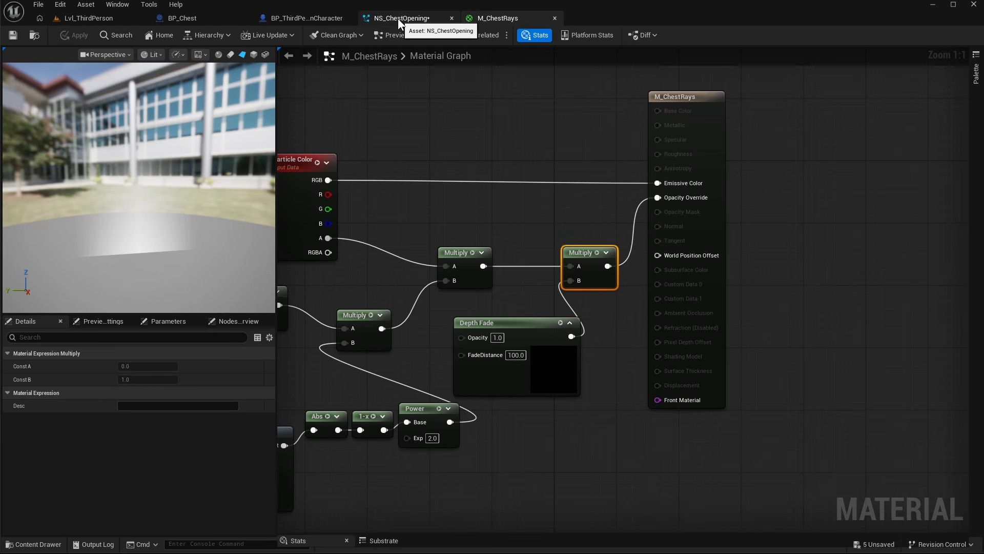
- Save NS_ChestOpening and enable Fountain003's Scale Color module
{"action": "left_click", "coordinate": [398, 19]}
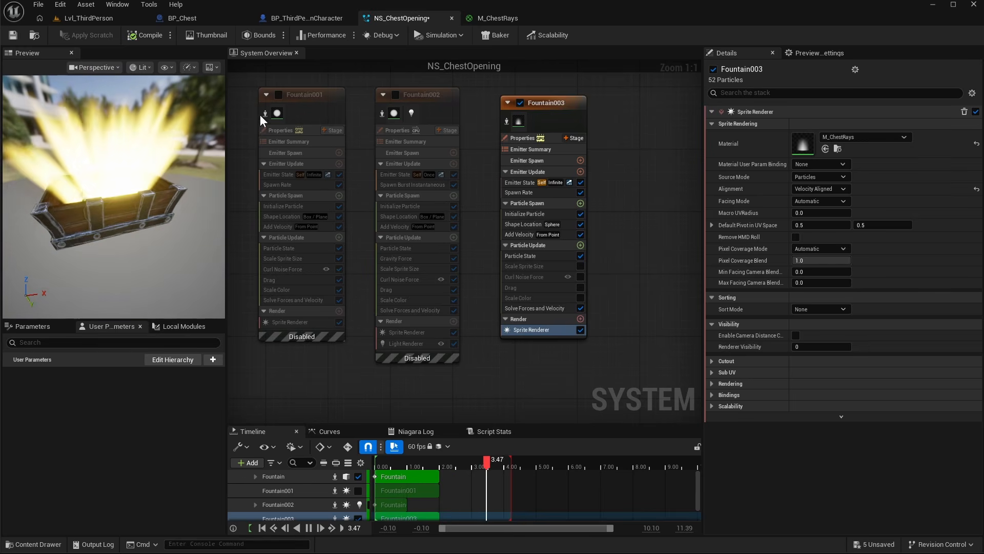
{"action": "left_click", "coordinate": [13, 39]}
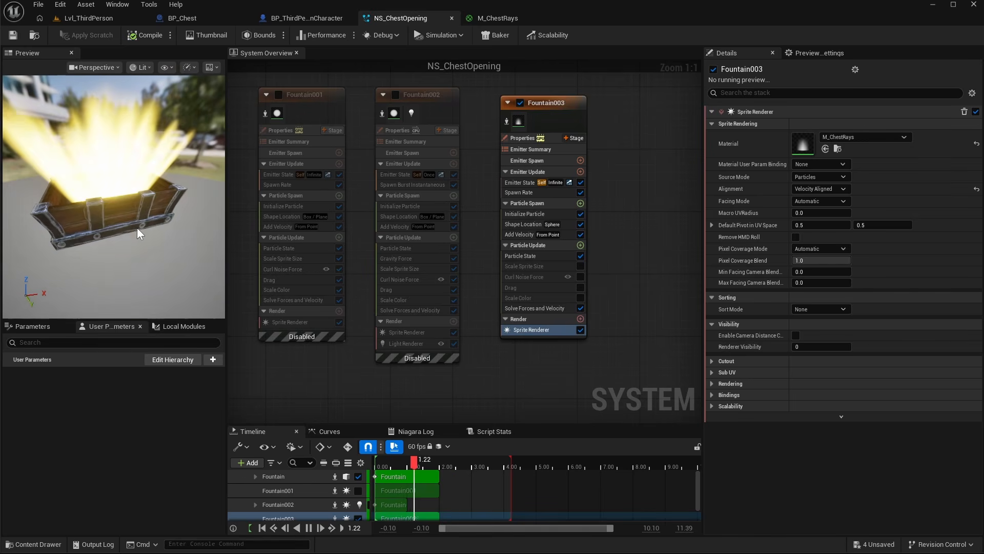
{"action": "left_click_drag", "start_coordinate": [114, 196], "coordinate": [180, 208]}
{"action": "left_click", "coordinate": [574, 298]}
{"action": "left_click", "coordinate": [581, 297]}
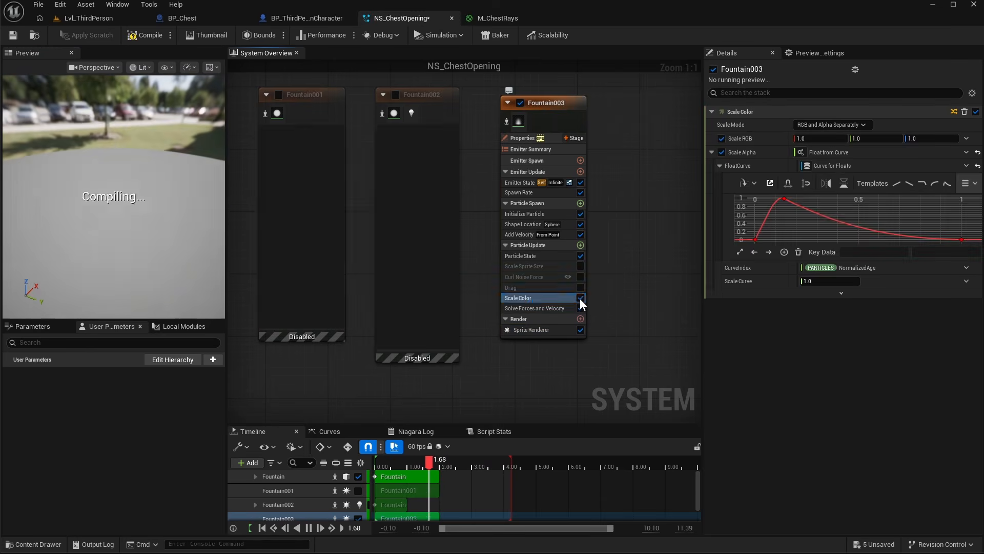
- Set Fountain003's Initialize Particle color brightness value to 25 and save the system
{"action": "left_click", "coordinate": [522, 213]}
{"action": "left_click", "coordinate": [840, 204]}
{"action": "left_click", "coordinate": [795, 365]}
{"action": "type", "text": "25"}
{"action": "key", "text": "Return"}
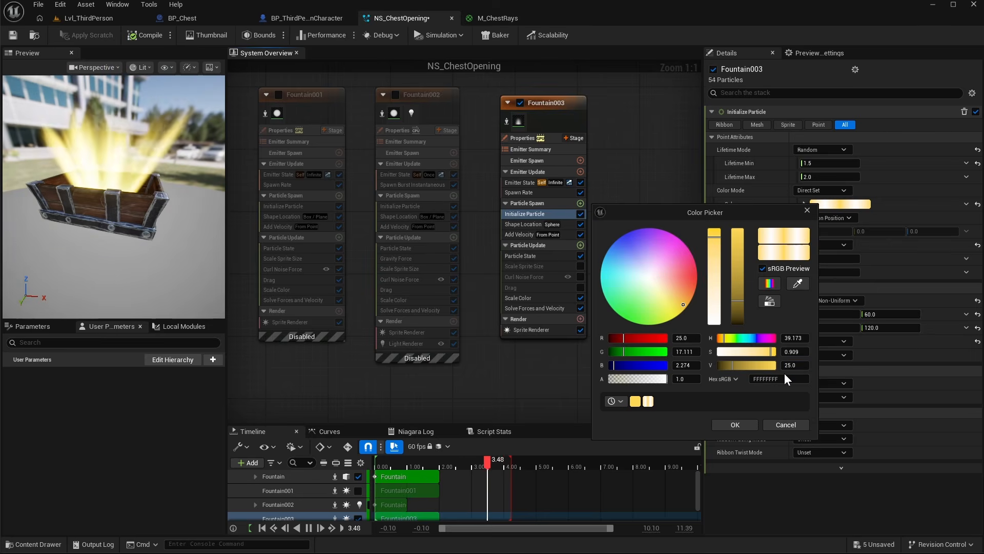
{"action": "left_click", "coordinate": [735, 424]}
{"action": "key", "text": "ctrl+s"}
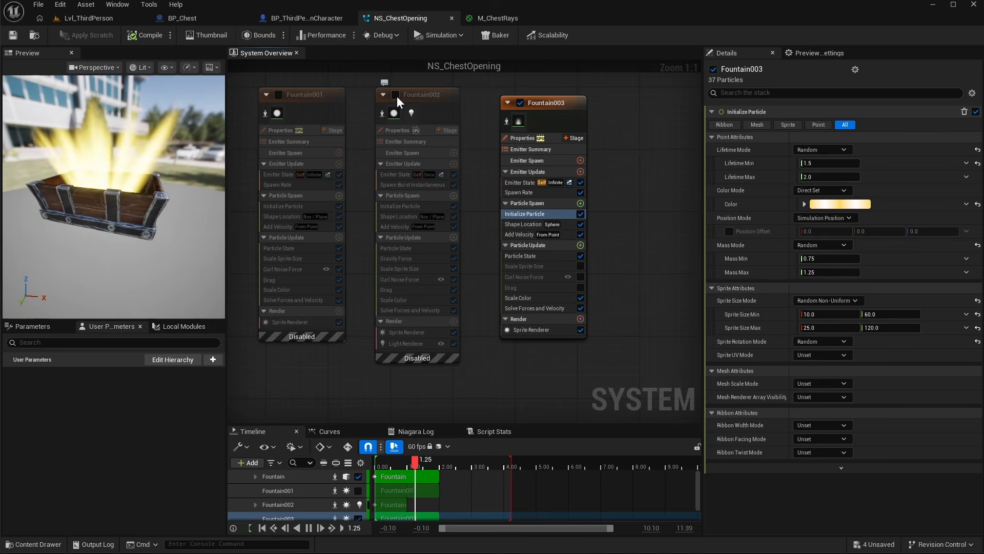
- Re-enable the Fountain001 and Fountain002 emitters
{"action": "left_click", "coordinate": [396, 95]}
{"action": "left_click", "coordinate": [278, 95]}
{"action": "right_click_drag", "start_coordinate": [314, 81], "coordinate": [541, 112]}
- Play the level and open the chest to check the effect
{"action": "left_click", "coordinate": [386, 126]}
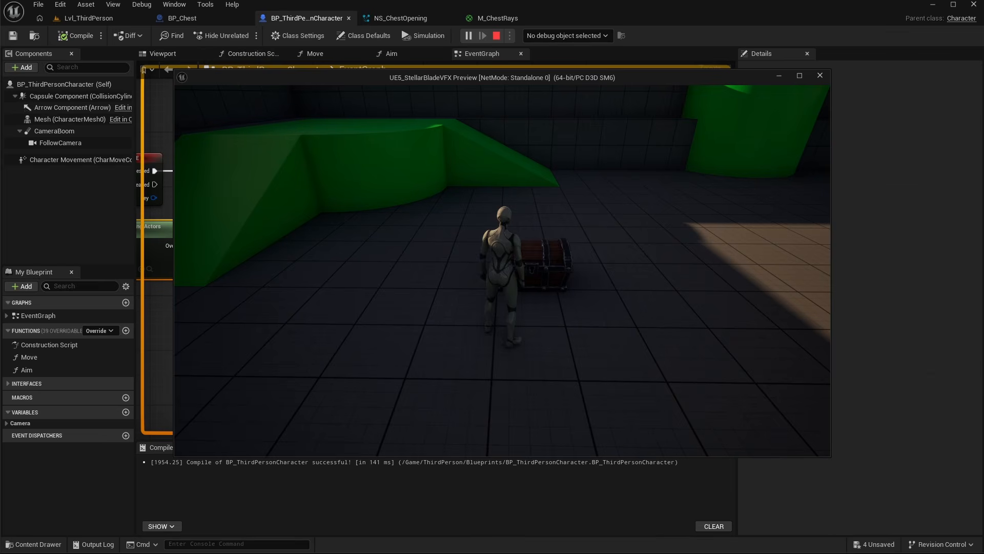
{"action": "key", "text": "e"}
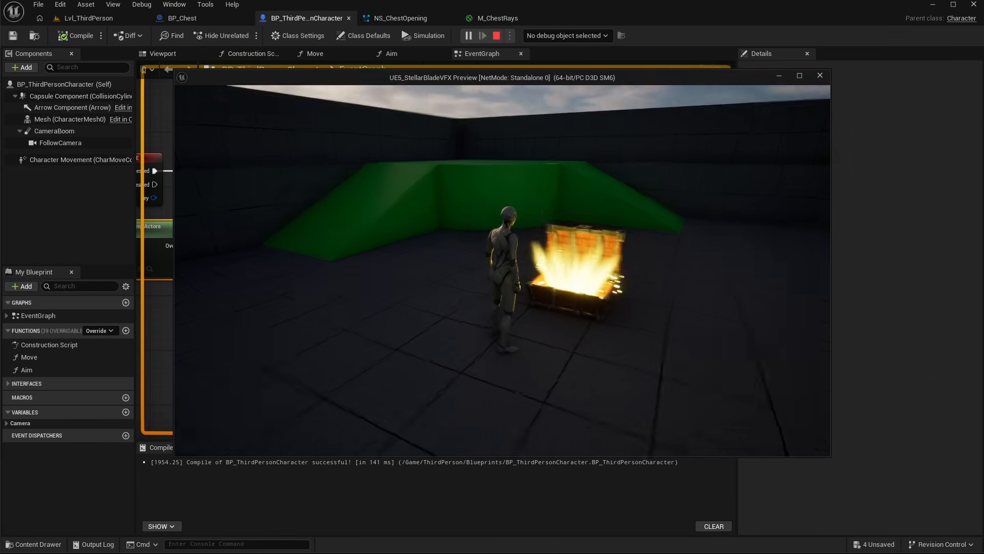
{"action": "key", "text": "e"}
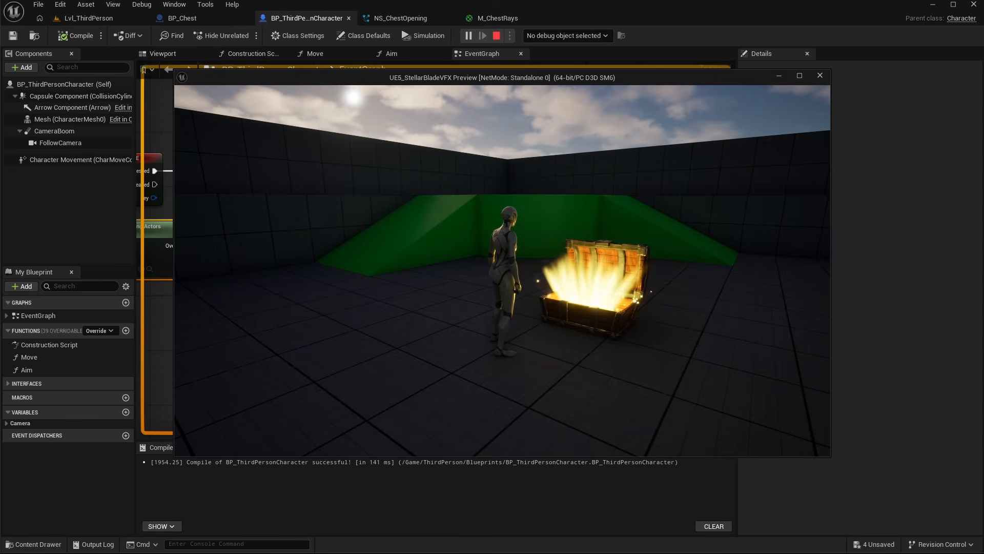
{"action": "key", "text": "Escape"}
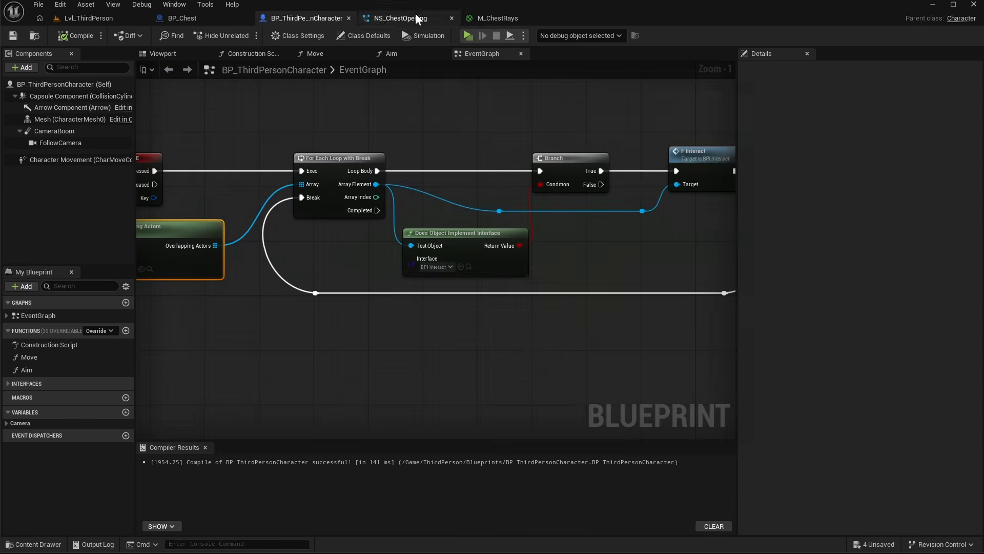
- Enable a Loop Delay of 0.2 in Fountain003's Emitter State and save the system
{"action": "left_click", "coordinate": [400, 18]}
{"action": "left_click", "coordinate": [510, 199]}
{"action": "left_click", "coordinate": [721, 217]}
{"action": "left_click_drag", "start_coordinate": [819, 220], "coordinate": [827, 220]}
{"action": "left_click", "coordinate": [13, 35]}
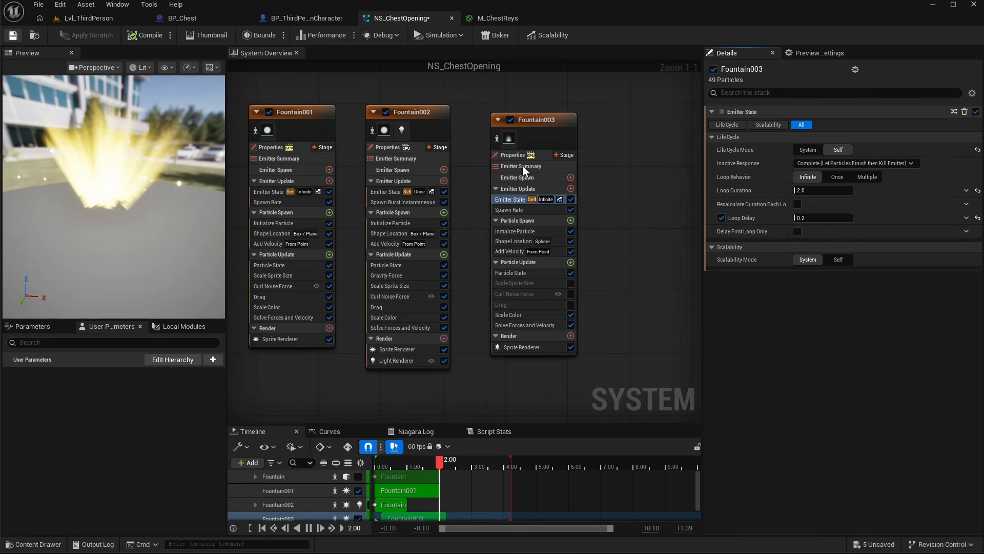
- Duplicate the chest actor twice in the level, placing the copies to the right
{"action": "left_click", "coordinate": [88, 18]}
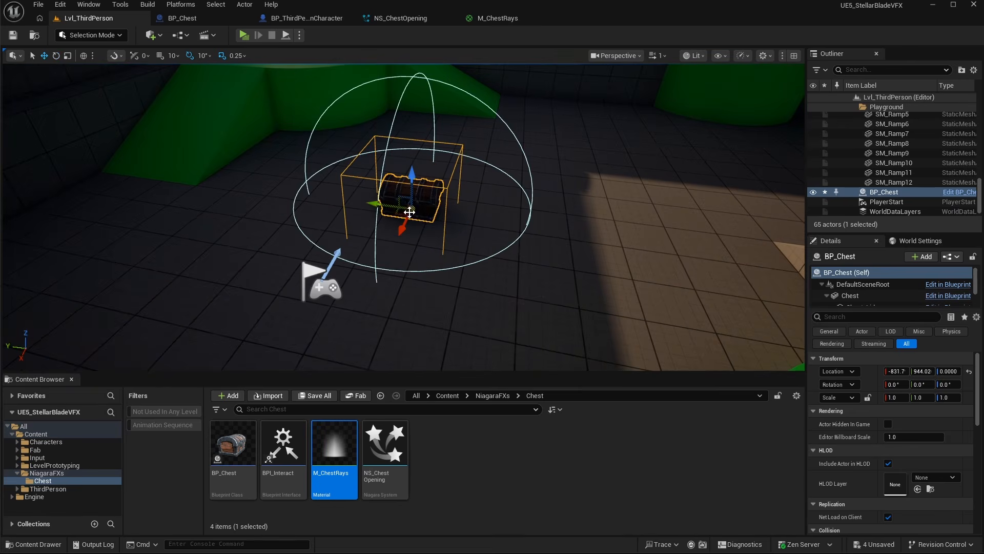
{"action": "left_click_drag", "start_coordinate": [397, 216], "coordinate": [674, 205], "text": "alt"}
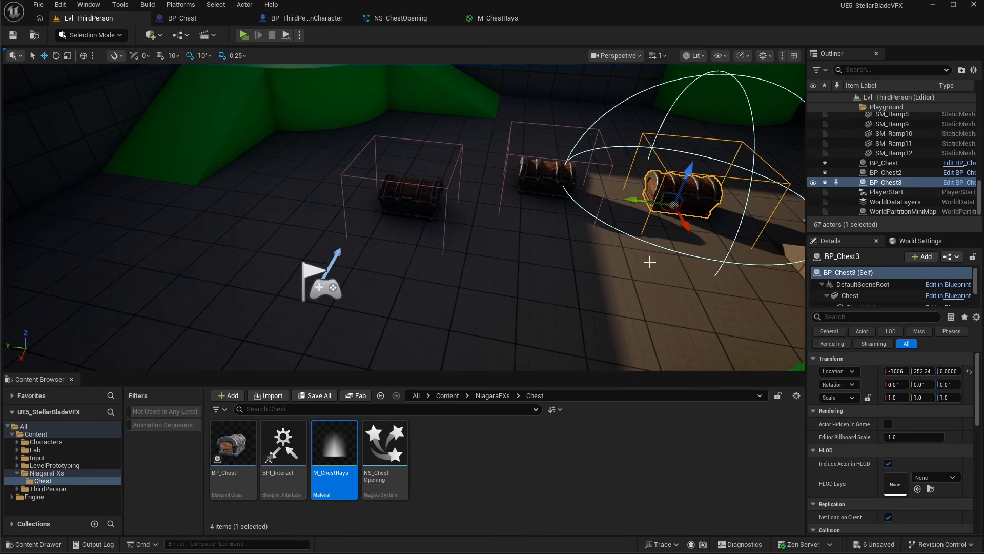
{"action": "left_click_drag", "start_coordinate": [708, 241], "coordinate": [687, 242]}
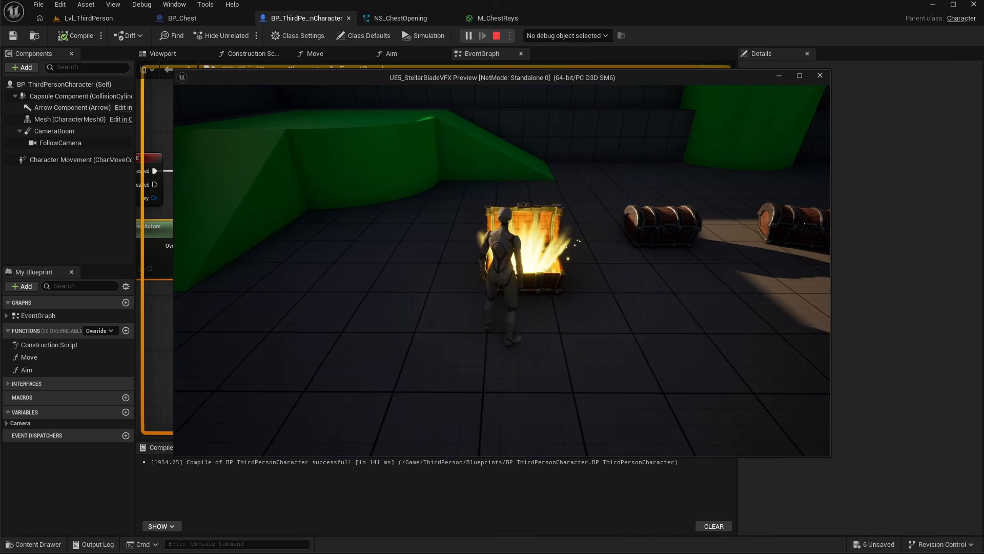
- Play again and open several chests to review the effect
{"action": "key", "text": "d"}
{"action": "key", "text": "e"}
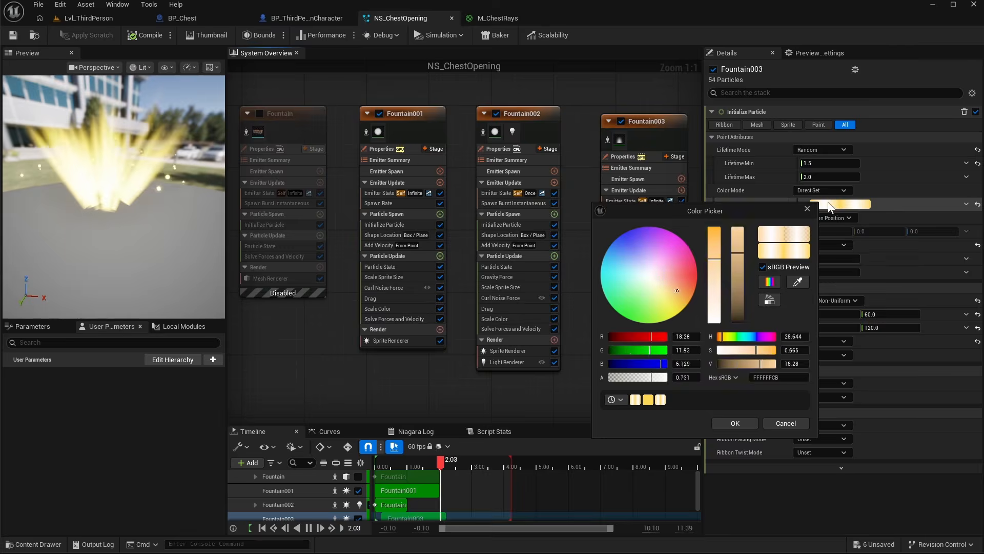
{"action": "left_click_drag", "start_coordinate": [789, 364], "coordinate": [793, 364]}
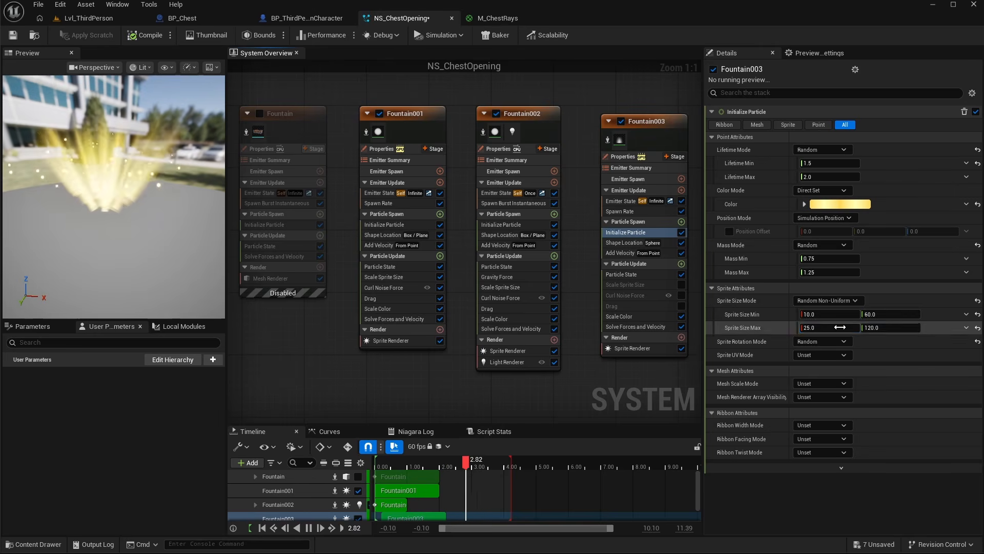
- Set Fountain003's initial sprite size minimum X to 15 and maximum X to 35
{"action": "left_click", "coordinate": [817, 315]}
{"action": "type", "text": "15"}
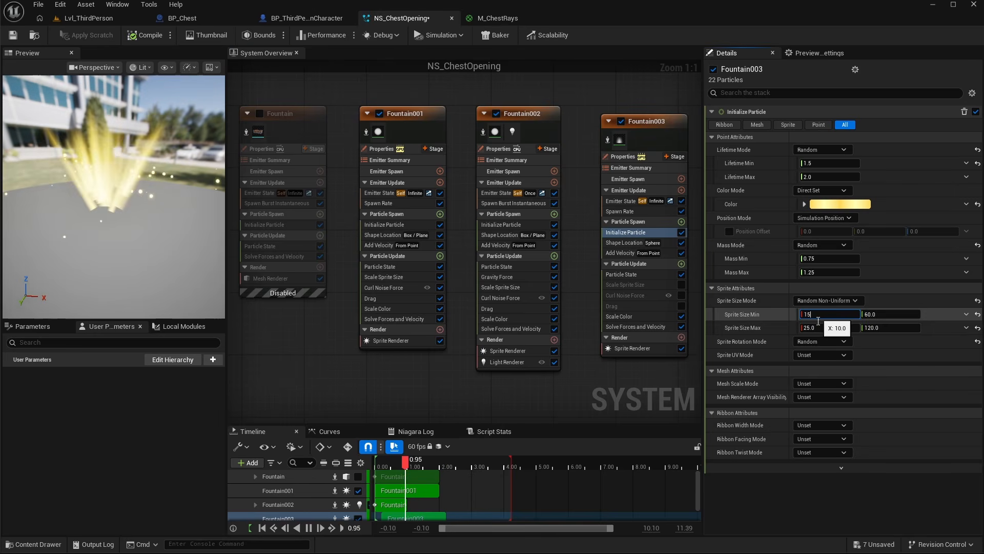
{"action": "left_click", "coordinate": [818, 328]}
{"action": "type", "text": "35"}
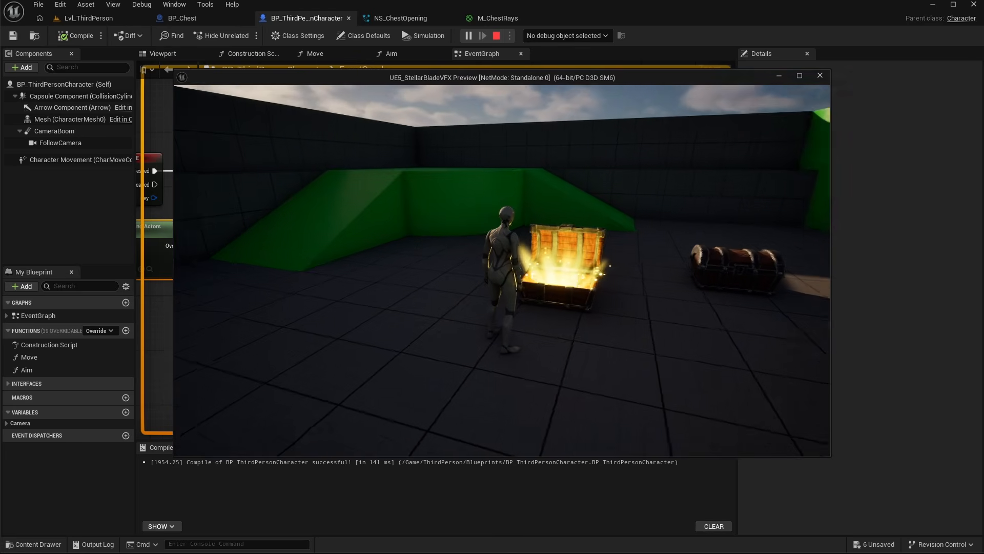
- Walk to a chest in the running game and open it to check the effect
{"action": "key", "text": "w"}
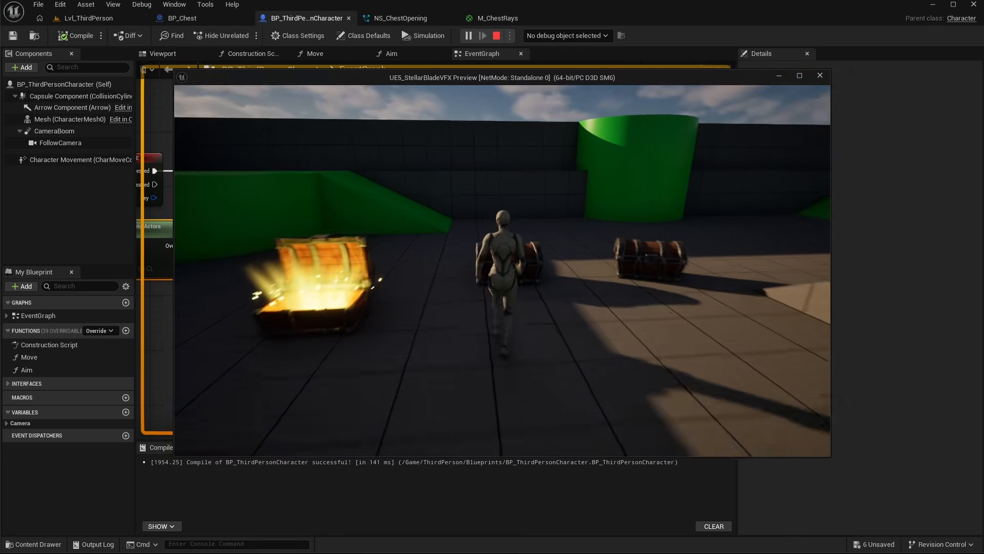
{"action": "key", "text": "e"}
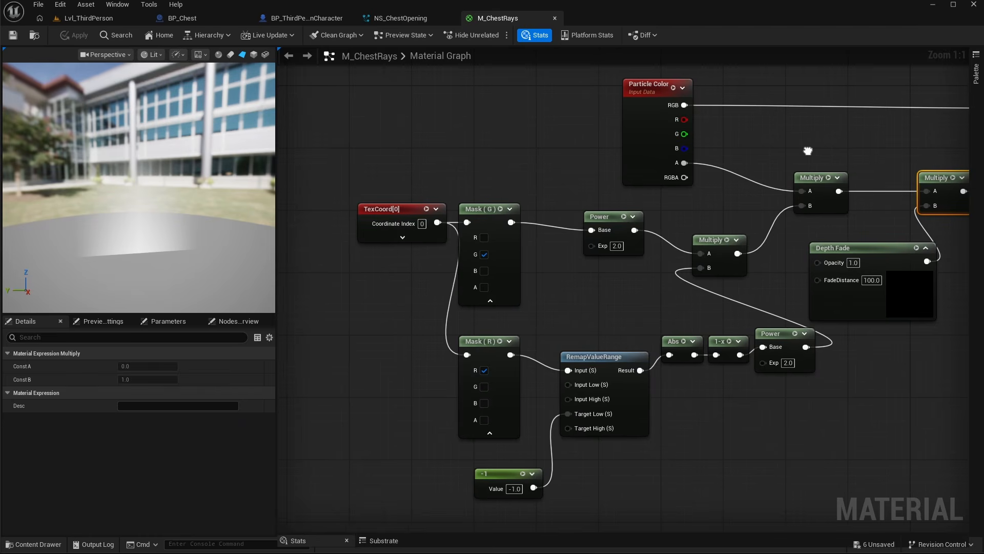
- In M_ChestRays, multiply the Power node output by Param1 of a new Dynamic Parameter node before the existing Multiply
{"action": "key", "text": "space"}
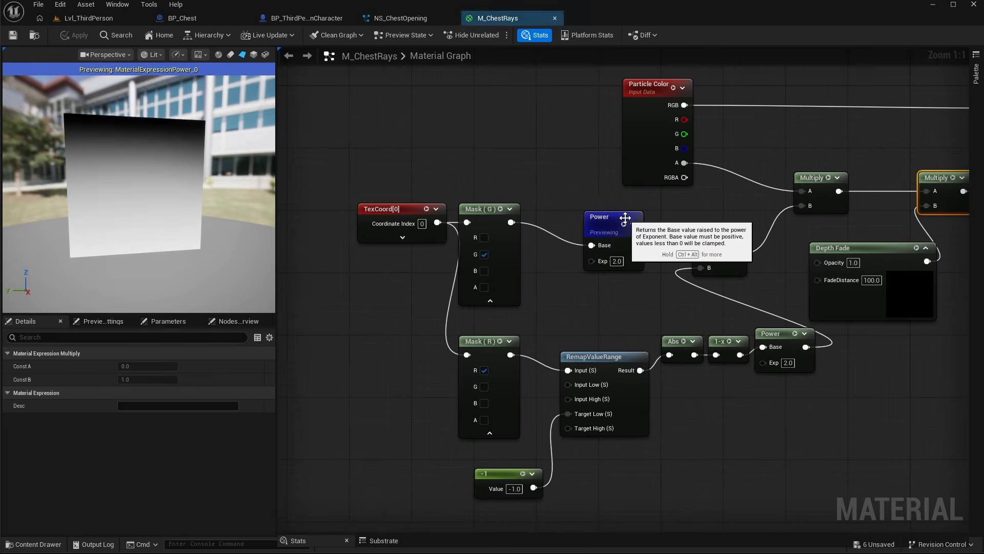
{"action": "right_click_drag", "start_coordinate": [685, 205], "coordinate": [468, 294]}
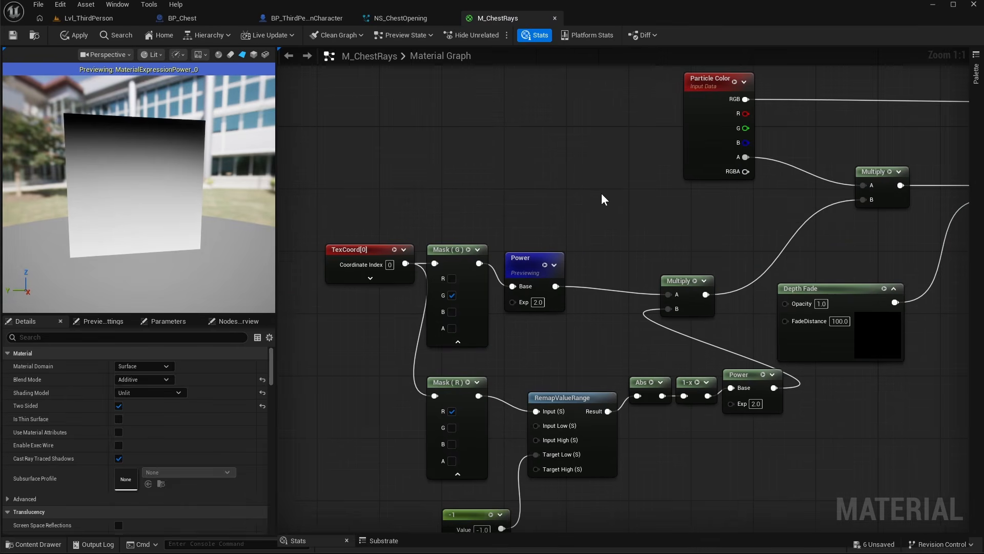
{"action": "key", "text": "ctrl+v"}
{"action": "left_click_drag", "start_coordinate": [645, 228], "coordinate": [669, 294]}
{"action": "left_click_drag", "start_coordinate": [629, 198], "coordinate": [622, 214]}
{"action": "right_click", "coordinate": [463, 134]}
{"action": "type", "text": "dyna"}
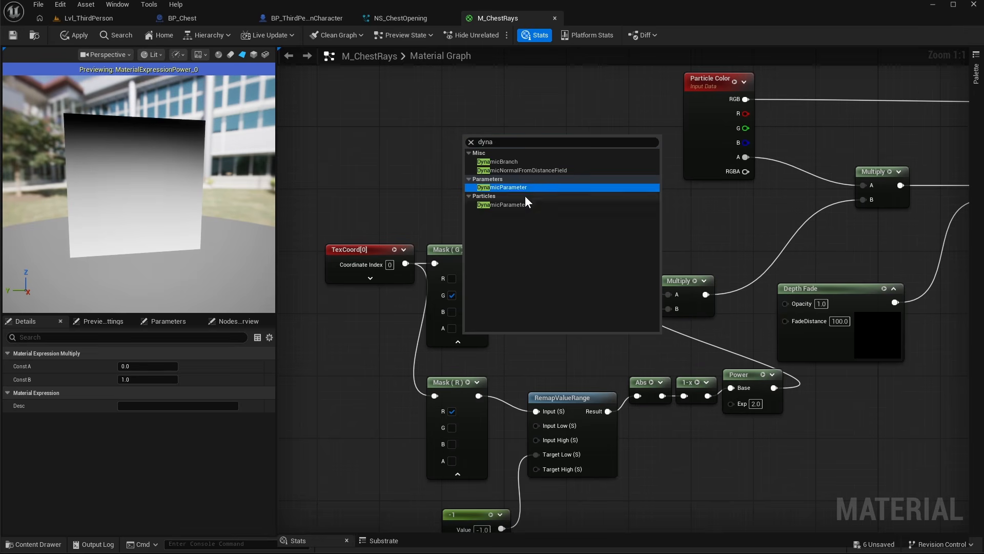
{"action": "left_click", "coordinate": [512, 187]}
{"action": "left_click_drag", "start_coordinate": [513, 144], "coordinate": [613, 226]}
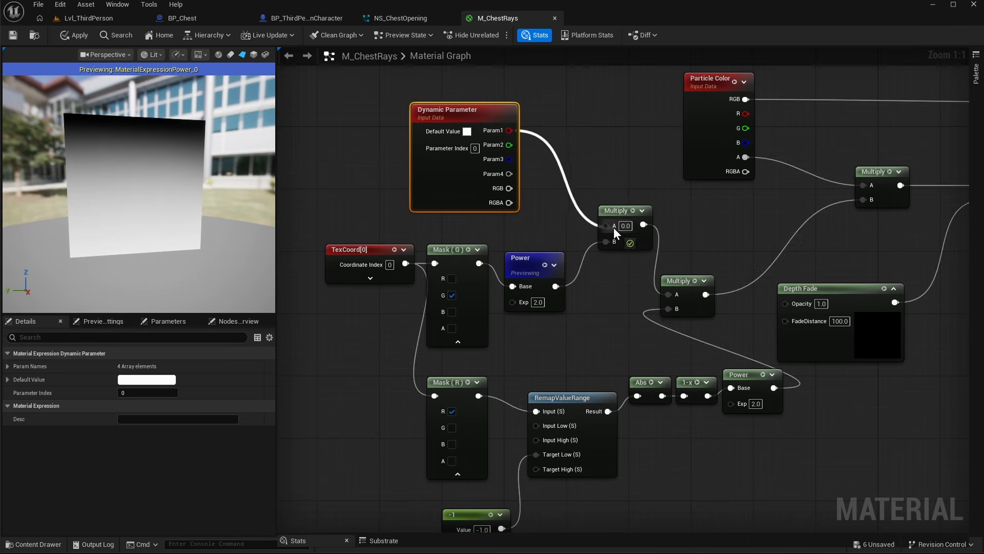
{"action": "left_click_drag", "start_coordinate": [473, 115], "coordinate": [489, 115]}
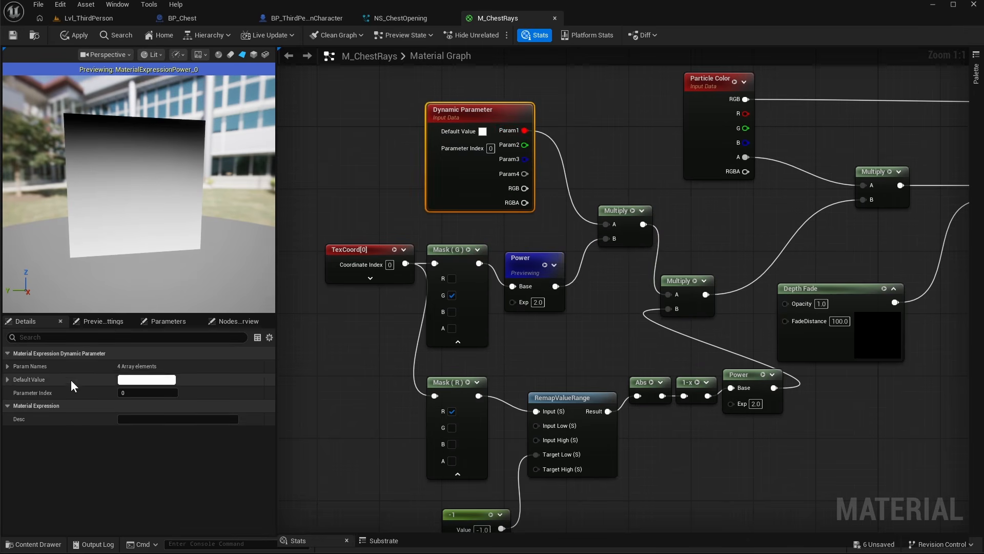
{"action": "left_click", "coordinate": [7, 366]}
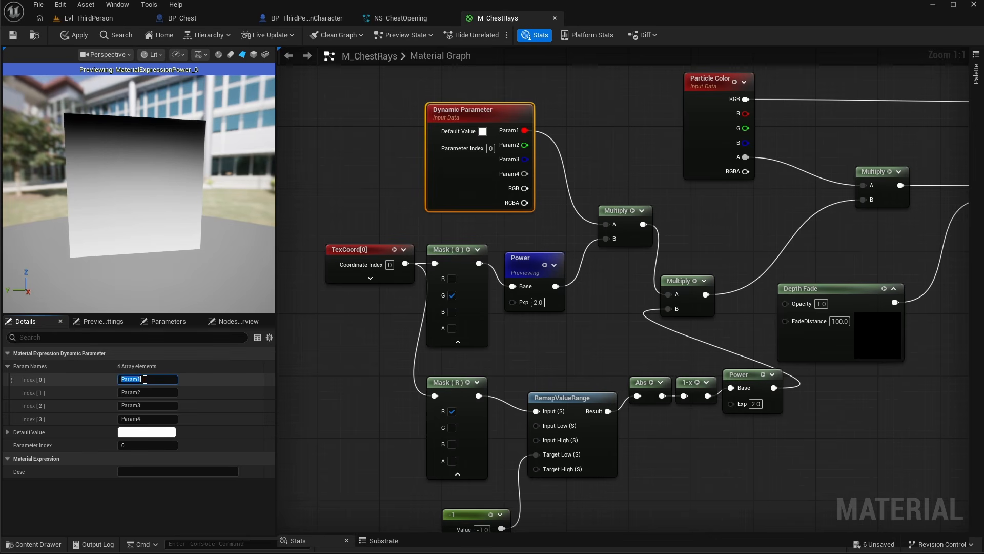
- Add a Dynamic Material Parameters module to Fountain003's Particle Update section
{"action": "left_click", "coordinate": [402, 20]}
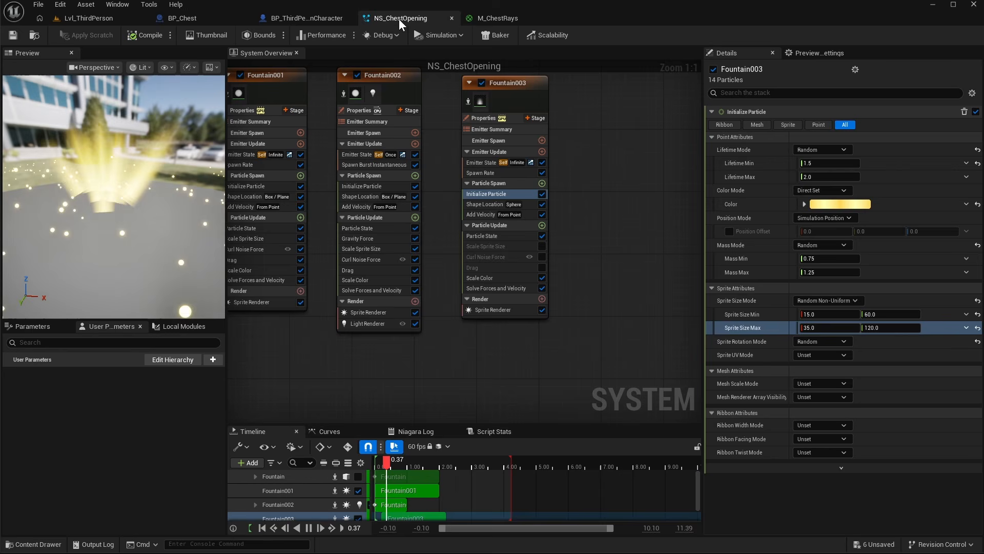
{"action": "left_click", "coordinate": [542, 226]}
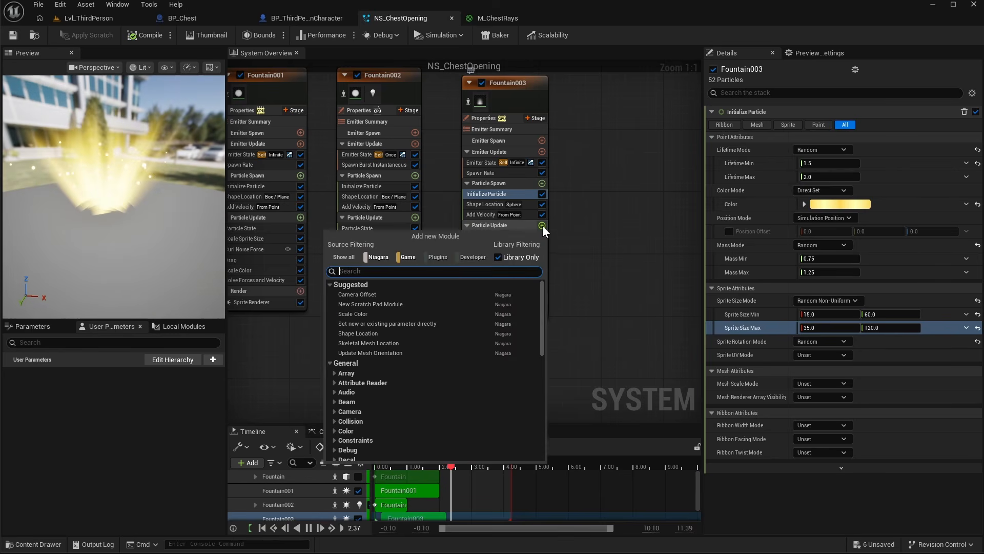
{"action": "type", "text": "dy"}
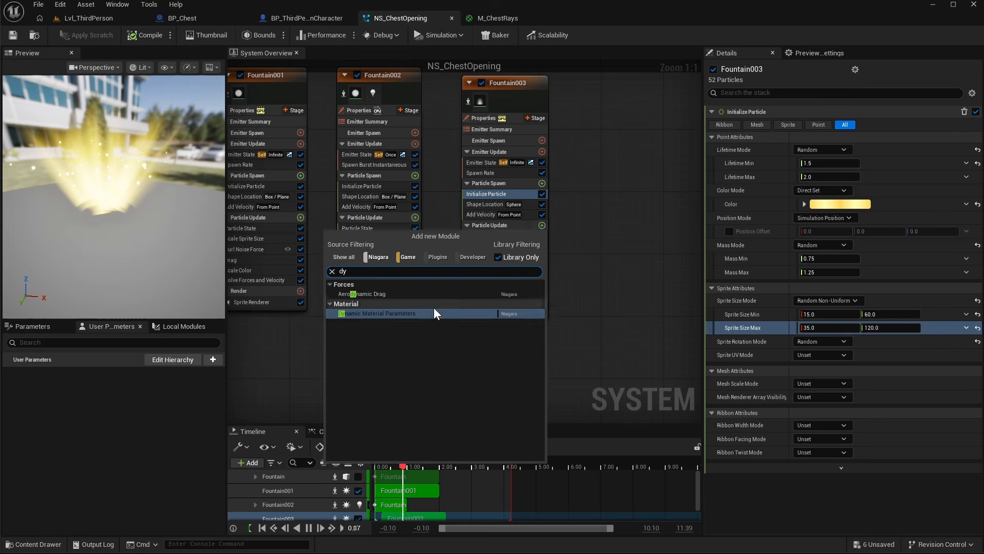
{"action": "left_click", "coordinate": [406, 311]}
{"action": "left_click_drag", "start_coordinate": [488, 298], "coordinate": [493, 247]}
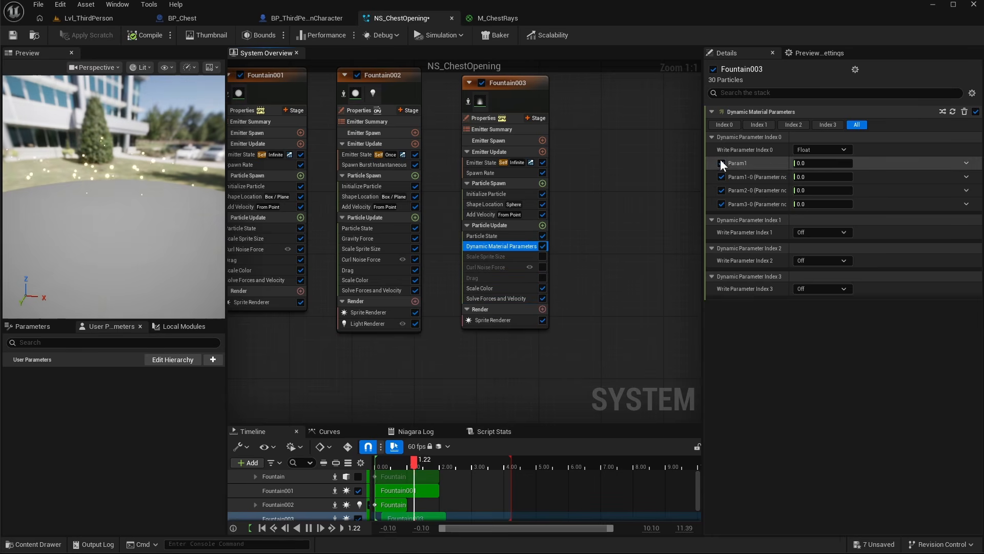
- Drive Param1 with a Float from Curve using a ramp-up template, moving its top key to time 0.4
{"action": "left_click", "coordinate": [966, 164]}
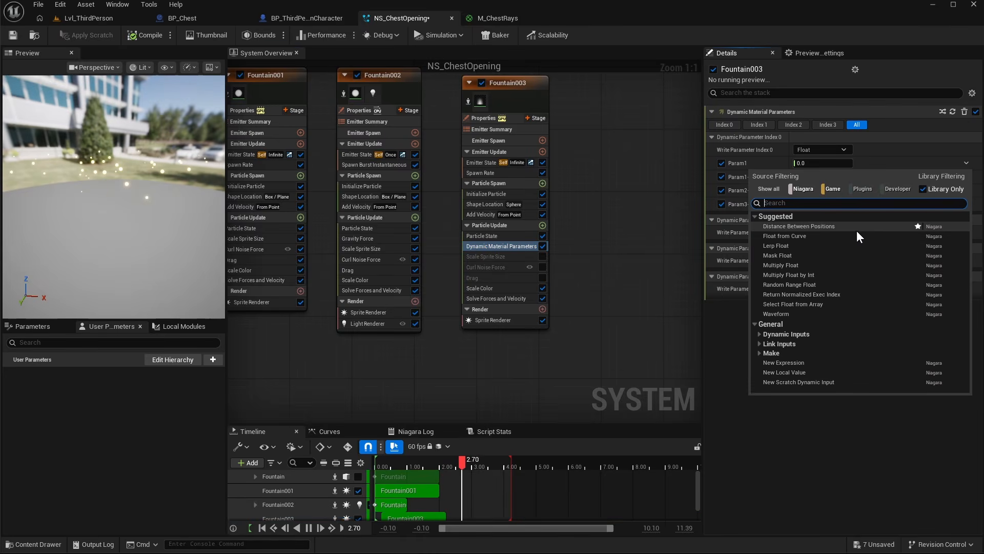
{"action": "left_click", "coordinate": [793, 236]}
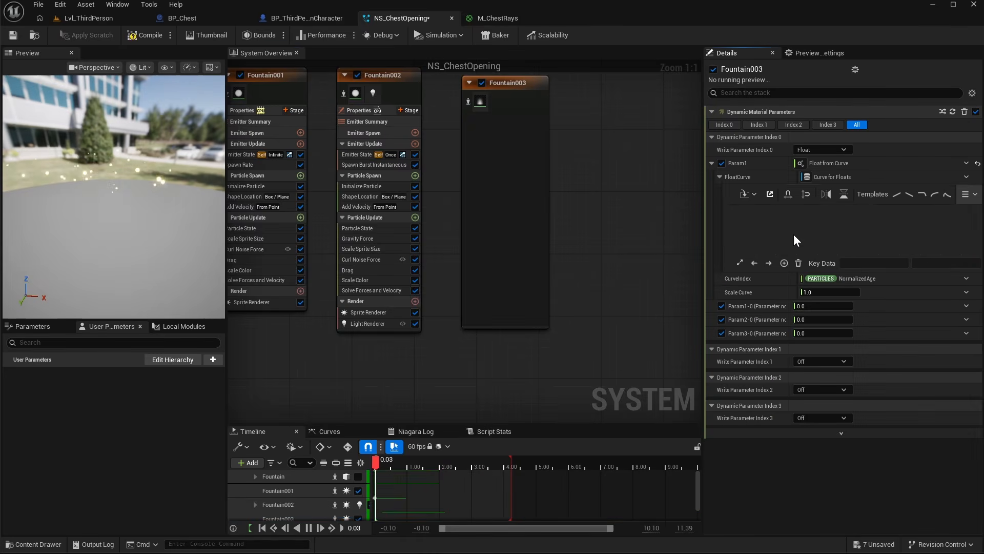
{"action": "left_click", "coordinate": [895, 194]}
{"action": "left_click", "coordinate": [921, 217]}
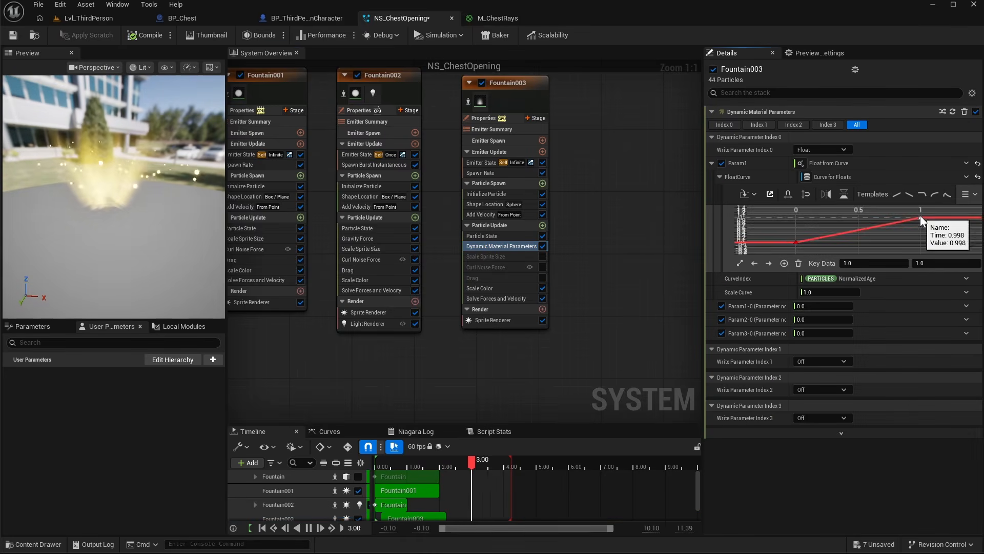
{"action": "left_click_drag", "start_coordinate": [865, 263], "coordinate": [835, 264]}
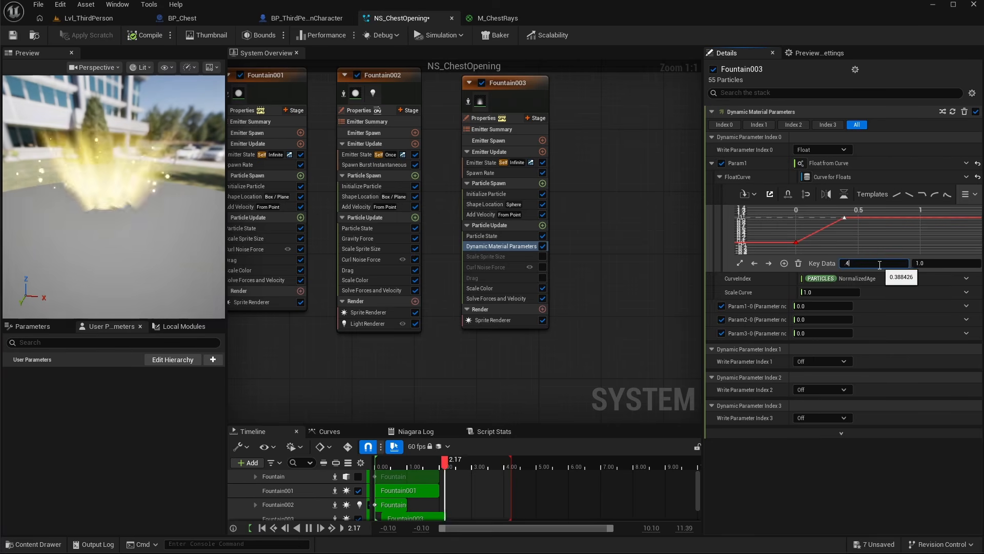
{"action": "type", "text": "0.4"}
{"action": "key", "text": "Return"}
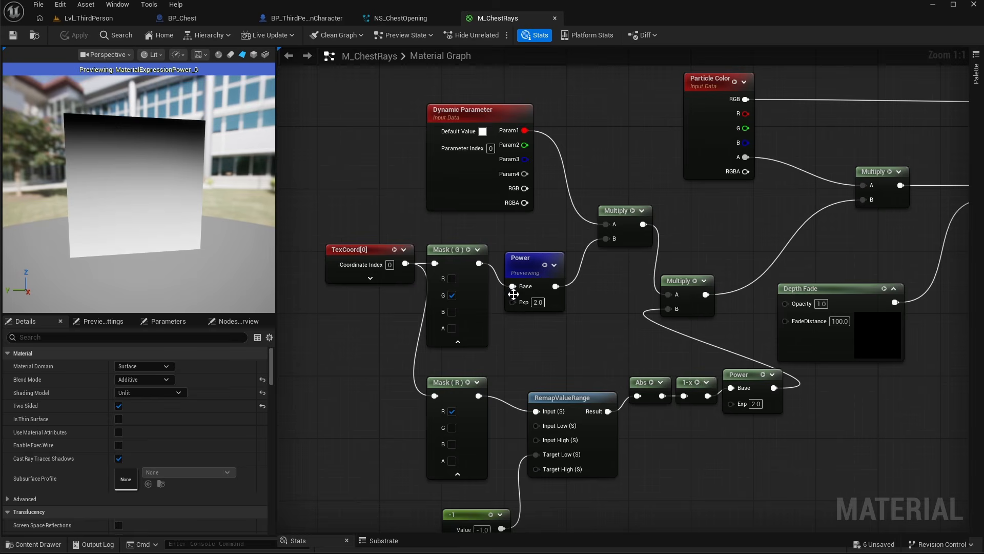
- Play the level and open chests to review the ramped light rays
{"action": "right_click_drag", "start_coordinate": [548, 223], "coordinate": [513, 237]}
{"action": "left_click", "coordinate": [598, 226]}
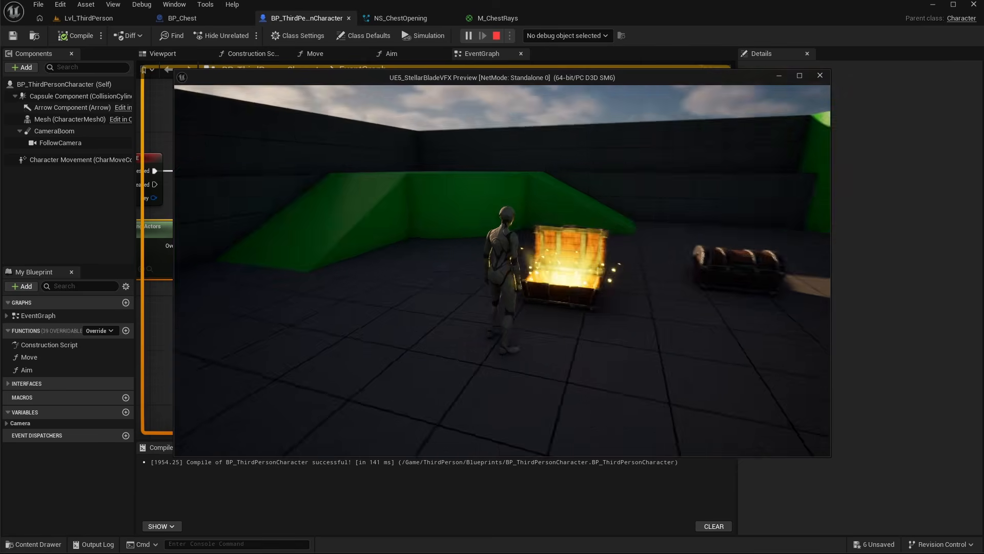
{"action": "key", "text": "d"}
{"action": "key", "text": "a"}
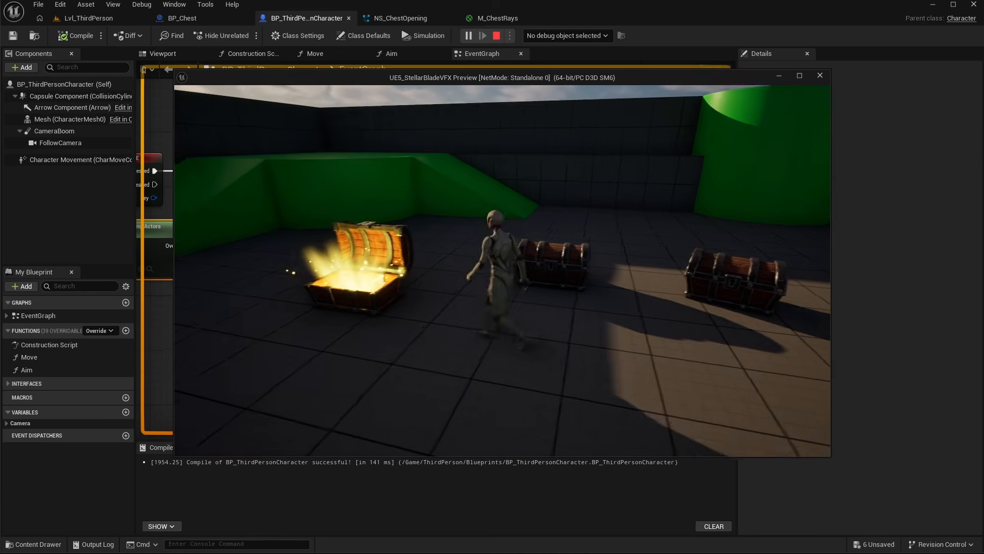
{"action": "key", "text": "w"}
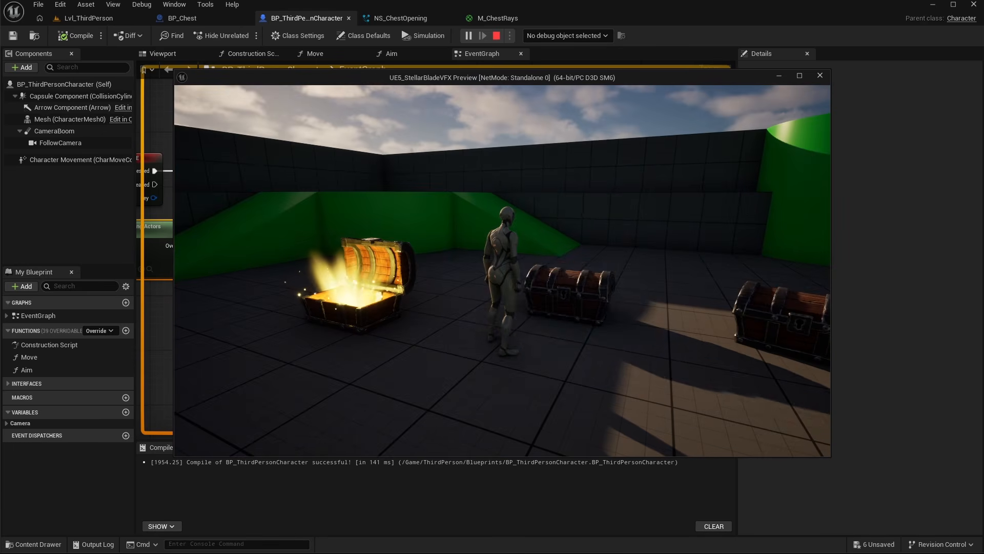
{"action": "key", "text": "e"}
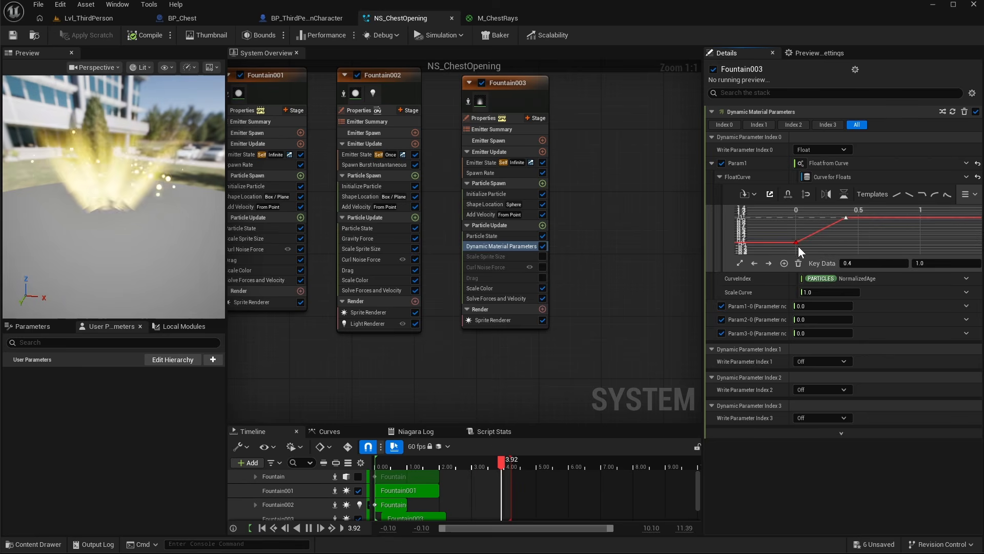
- Change the interpolation of Param1's curve keys at 0 and 0.4 to smooth the ramp
{"action": "left_click", "coordinate": [844, 219]}
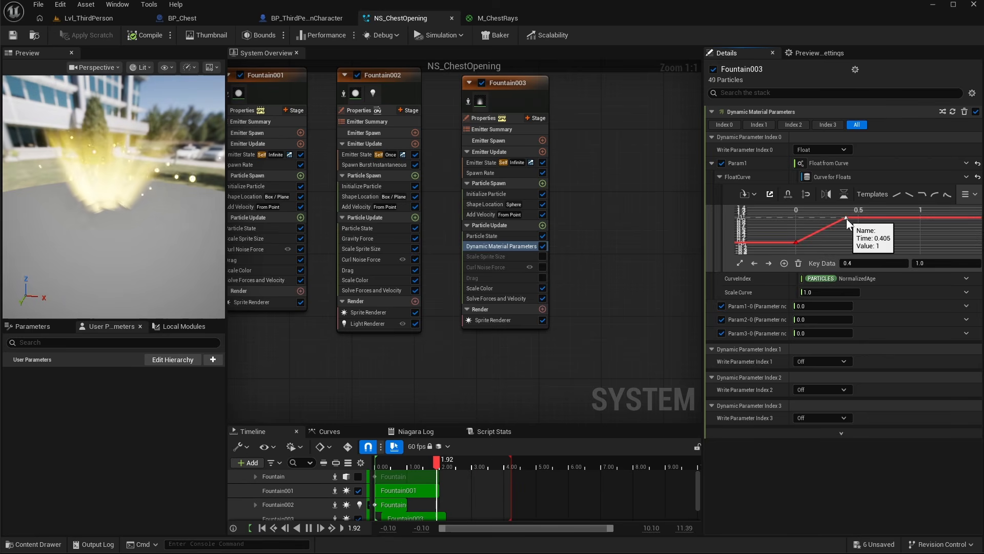
{"action": "right_click", "coordinate": [847, 219]}
{"action": "left_click", "coordinate": [874, 374]}
{"action": "right_click", "coordinate": [796, 242]}
{"action": "left_click", "coordinate": [841, 398]}
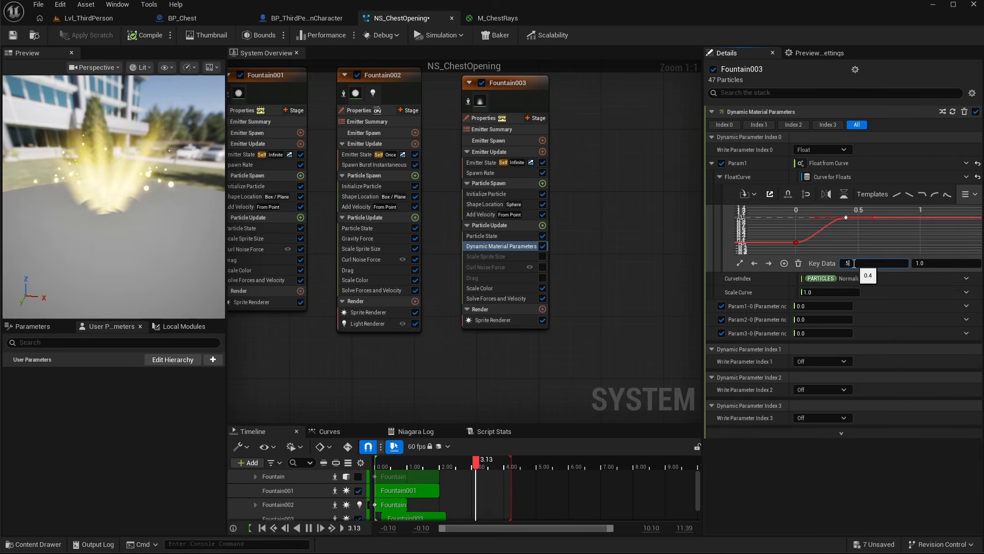
{"action": "key", "text": "Return"}
{"action": "left_click_drag", "start_coordinate": [829, 218], "coordinate": [826, 235]}
{"action": "left_click", "coordinate": [797, 242]}
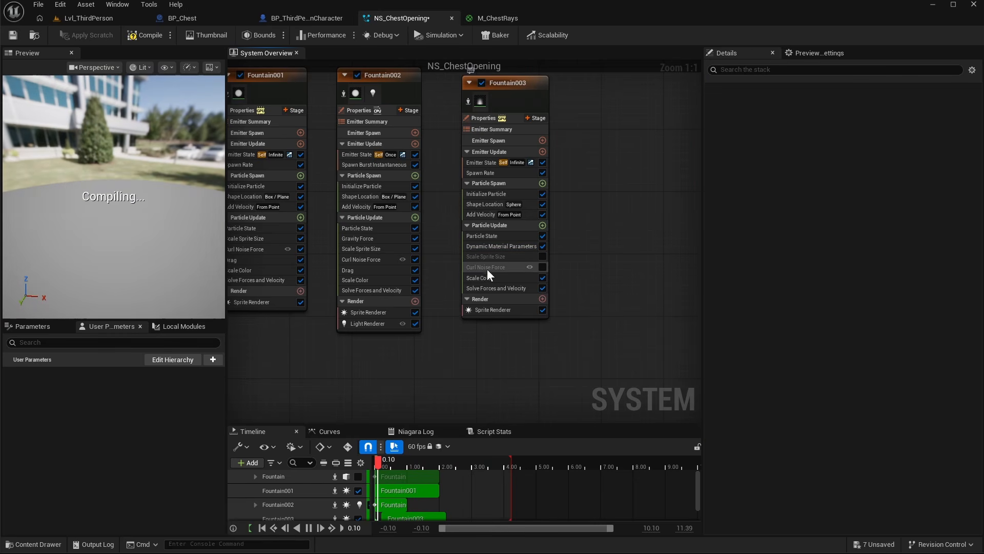
- Delete the disabled Curl Noise Force and Scale Sprite Size modules from Fountain003
{"action": "left_click", "coordinate": [486, 267]}
{"action": "key", "text": "Delete"}
{"action": "left_click", "coordinate": [487, 257]}
{"action": "key", "text": "Delete"}
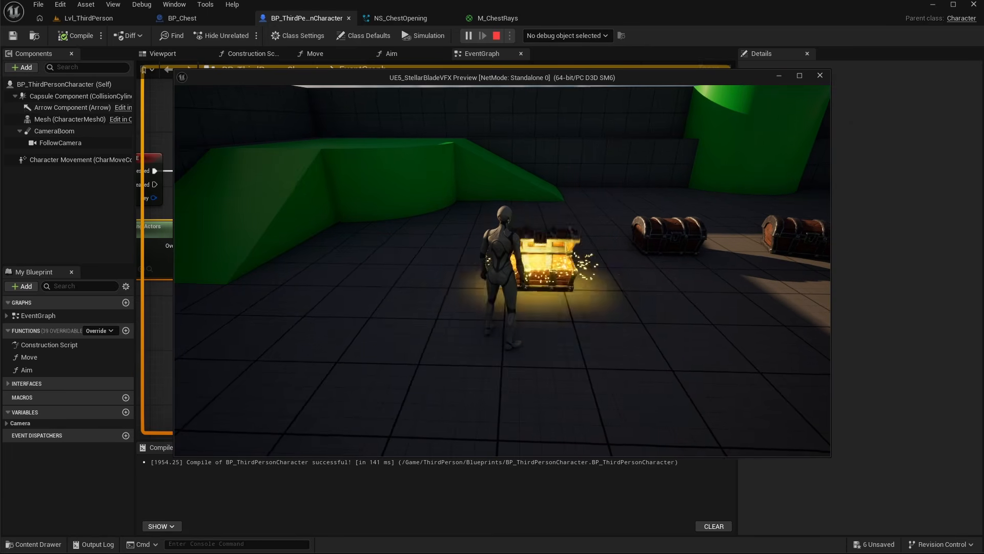
- Play the level and open several chests to review the updated effect
{"action": "key", "text": "d"}
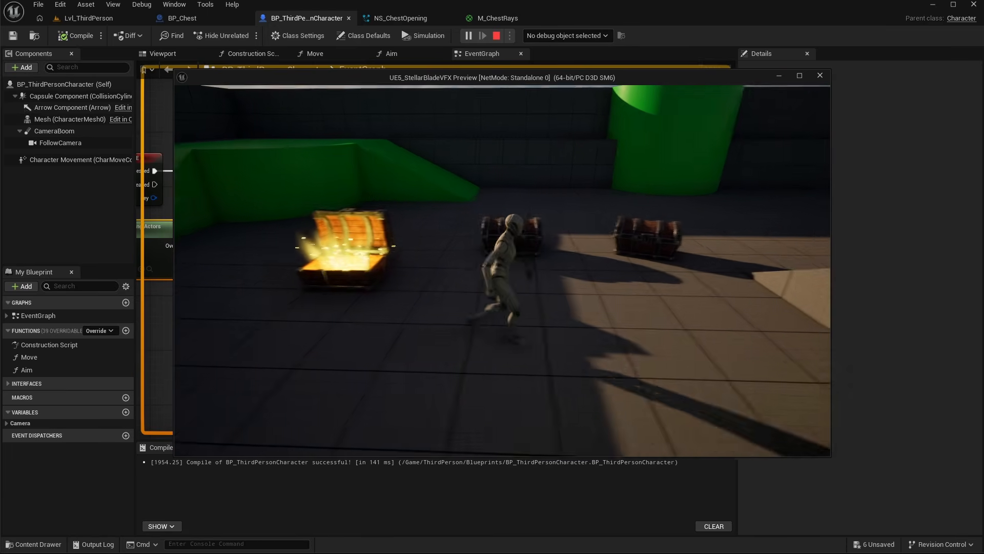
{"action": "key", "text": "e"}
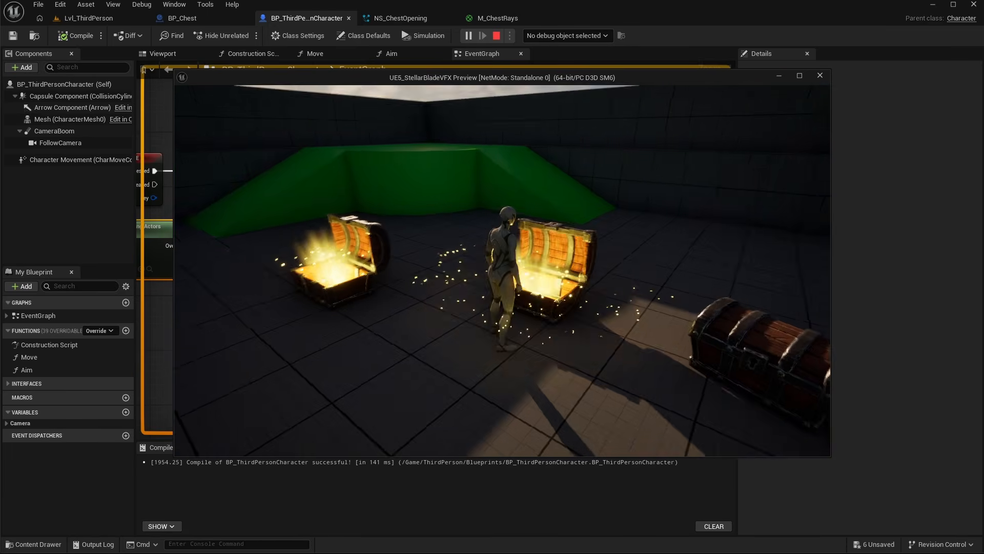
{"action": "key", "text": "d"}
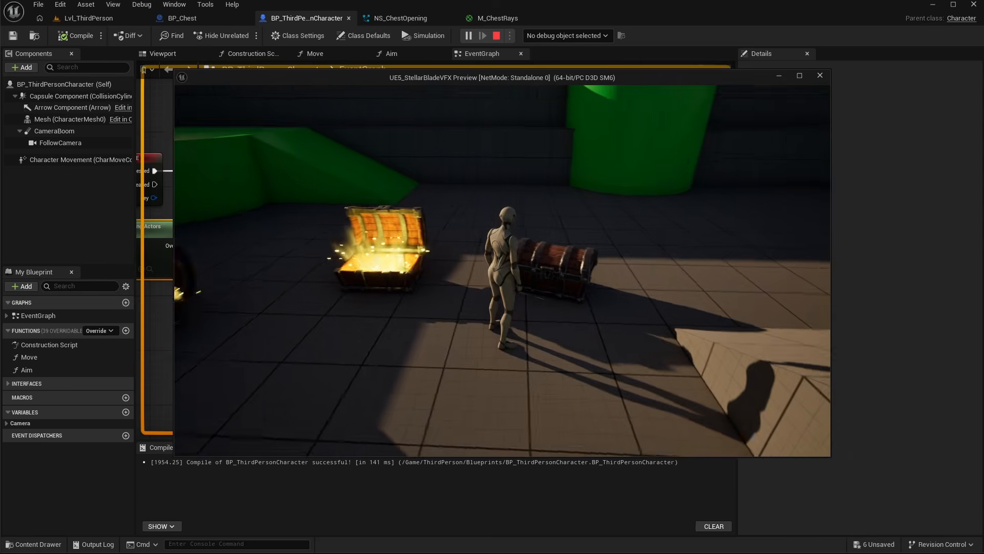